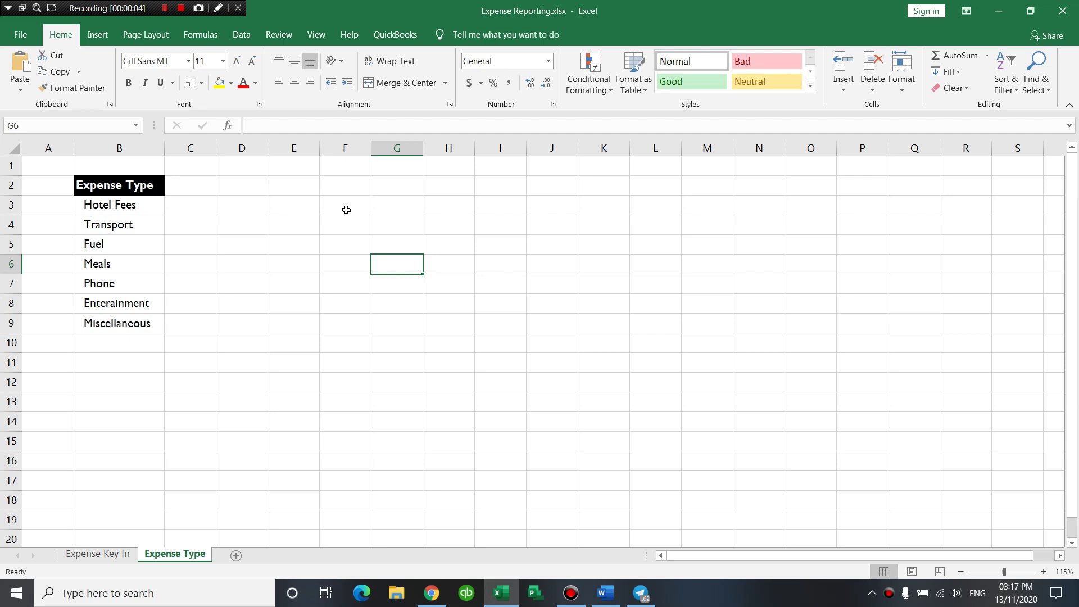
Check the empty cells E1, E2 and F1 beside the expense type list.
left_click(337, 230)
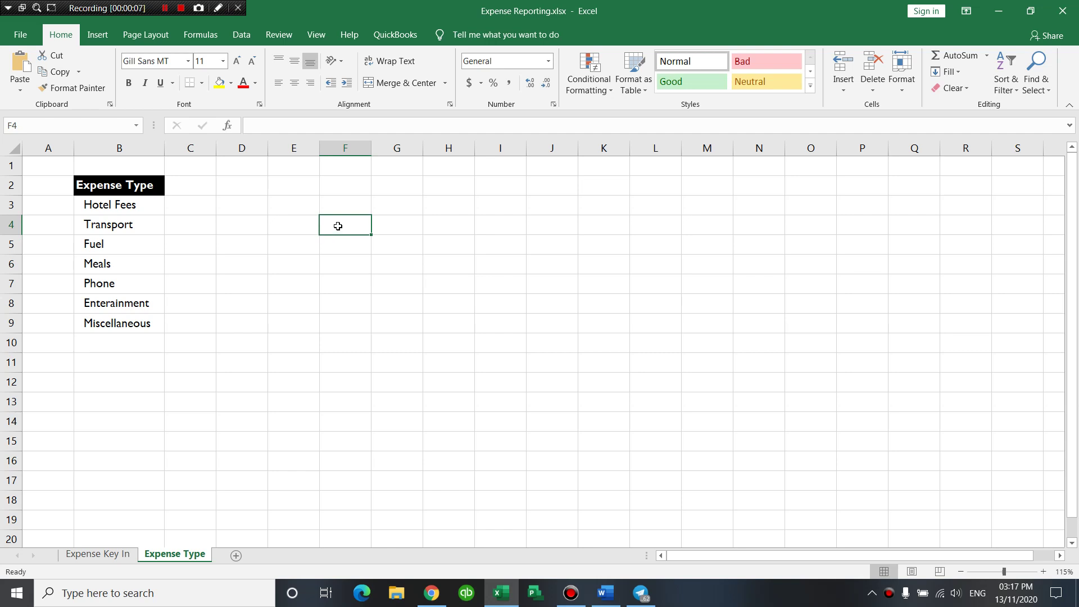
left_click(270, 192)
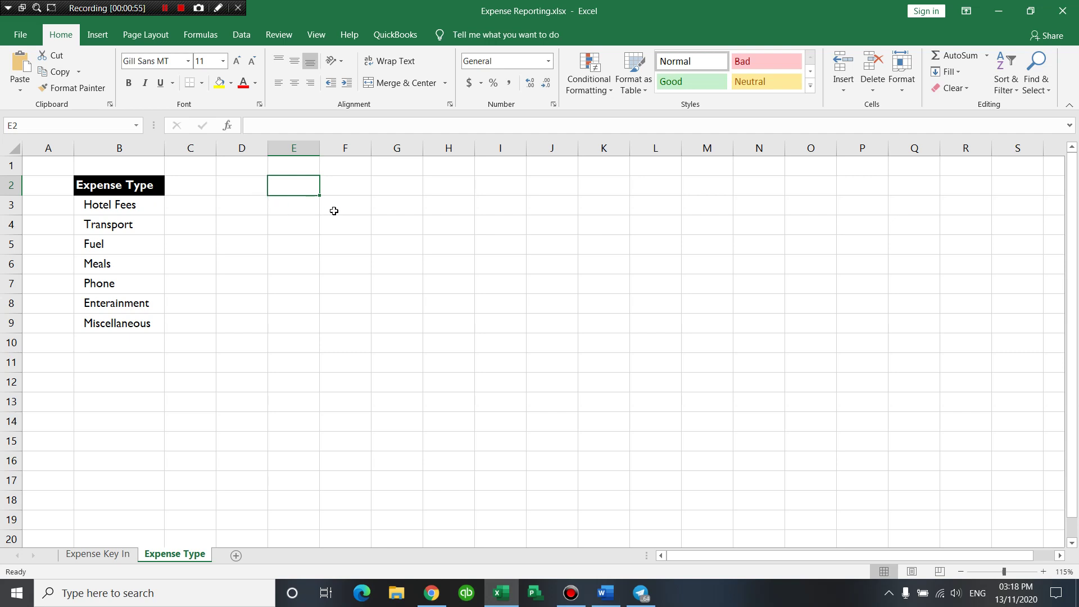
left_click(395, 212)
left_click(327, 168)
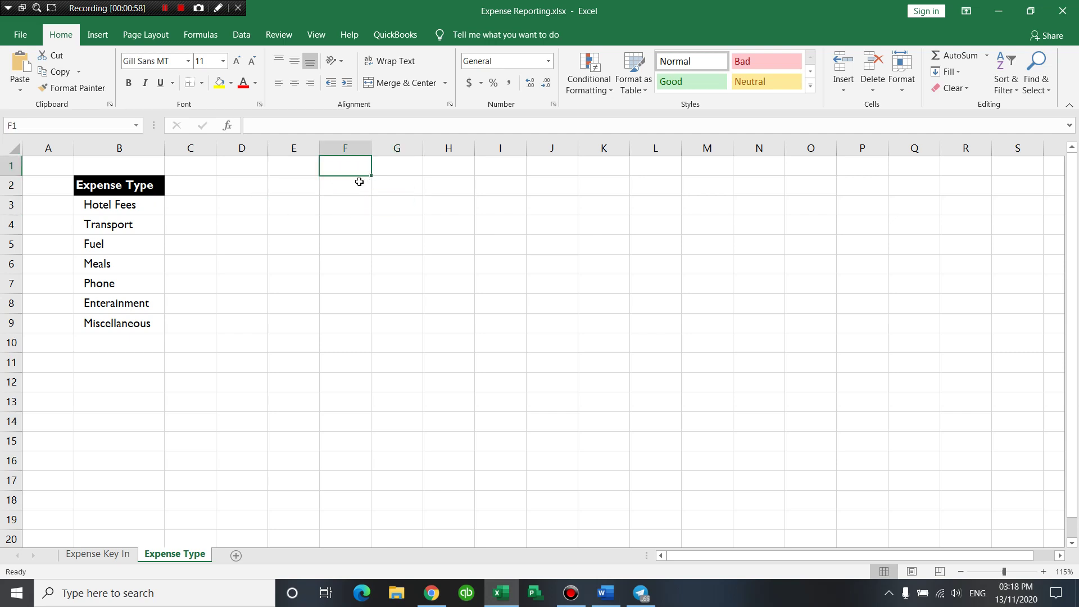
left_click(307, 167)
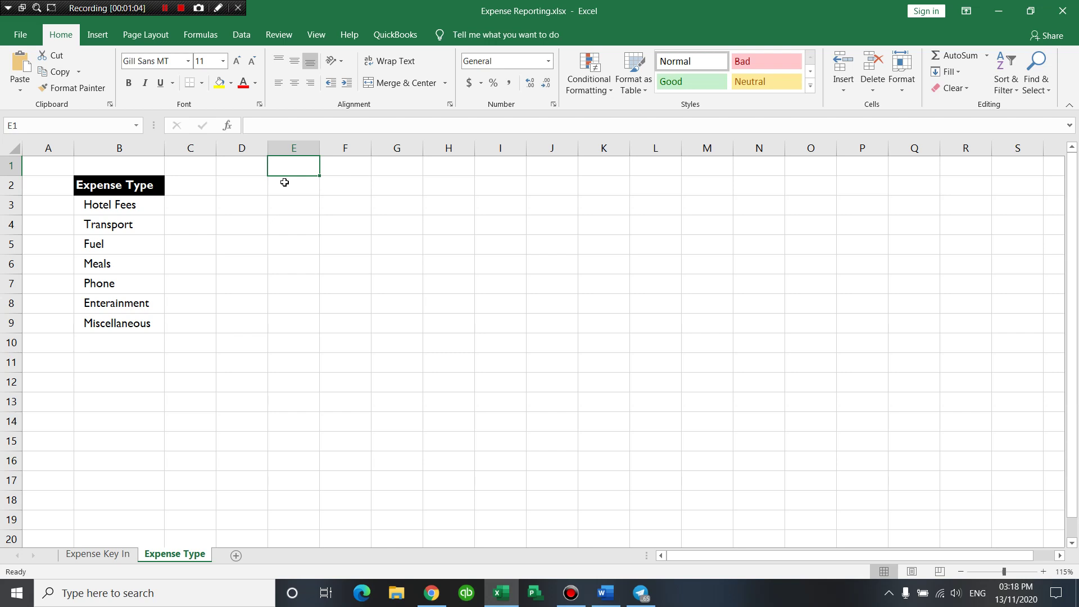
left_click(111, 208)
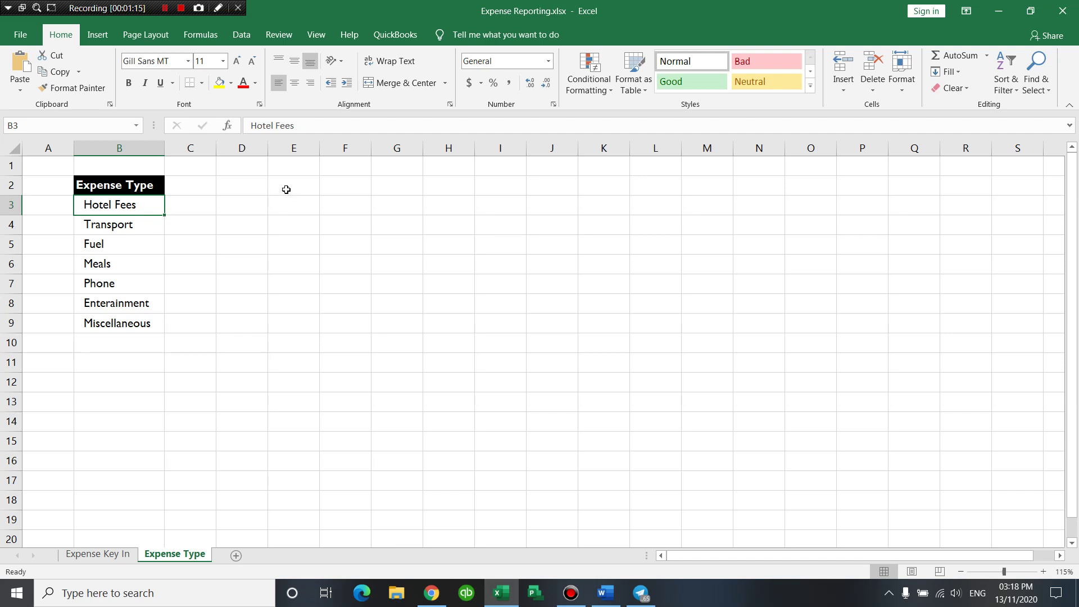
left_click(284, 188)
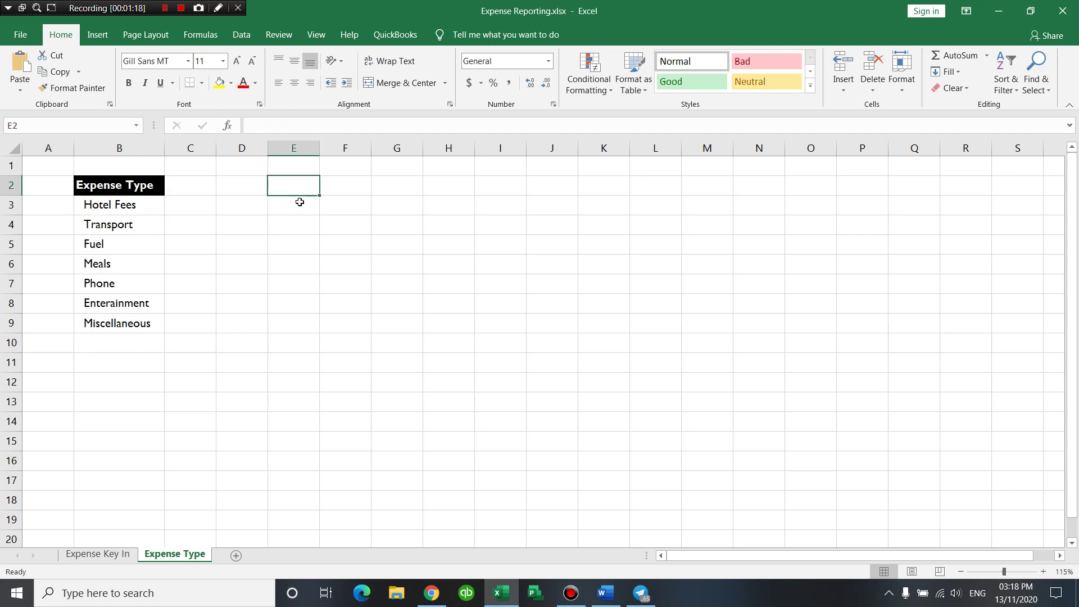
Step through the expense types from Hotel Fees to Miscellaneous, then select the whole list.
left_click(121, 206)
left_click(125, 221)
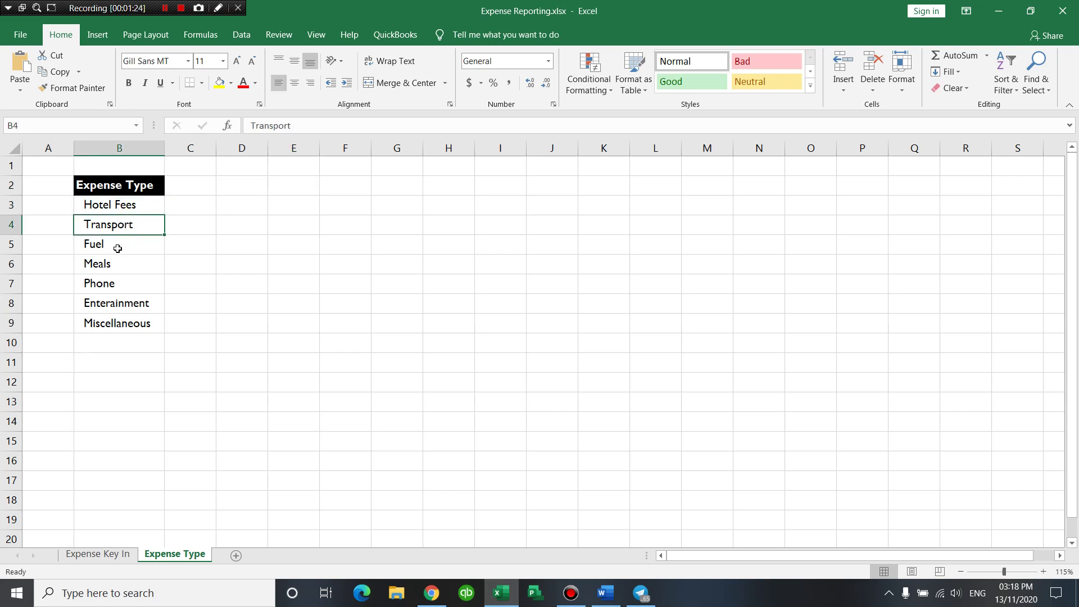
left_click(135, 247)
left_click(127, 265)
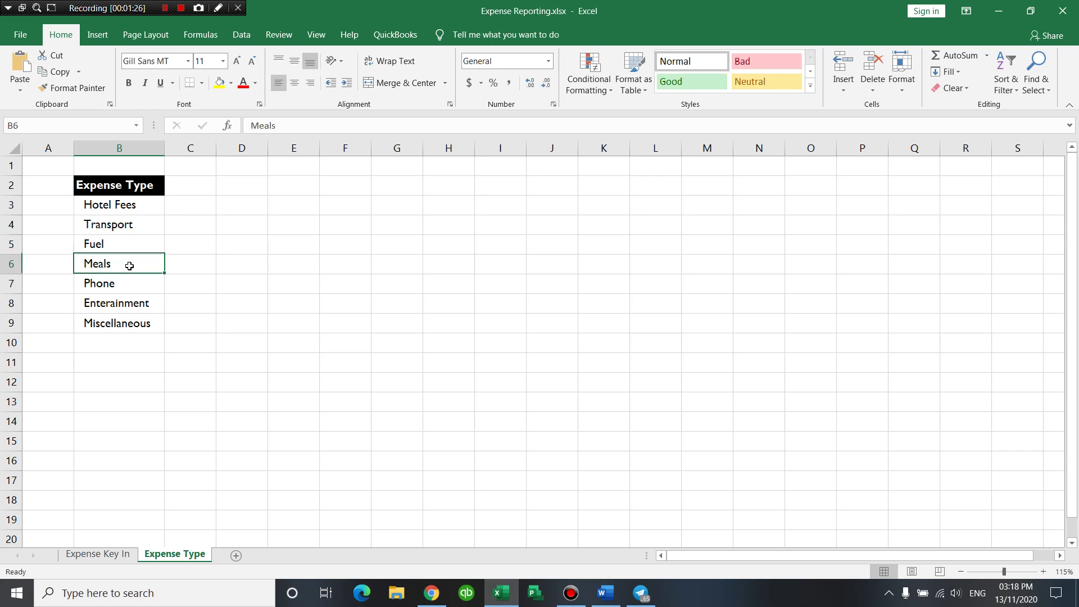
left_click(122, 283)
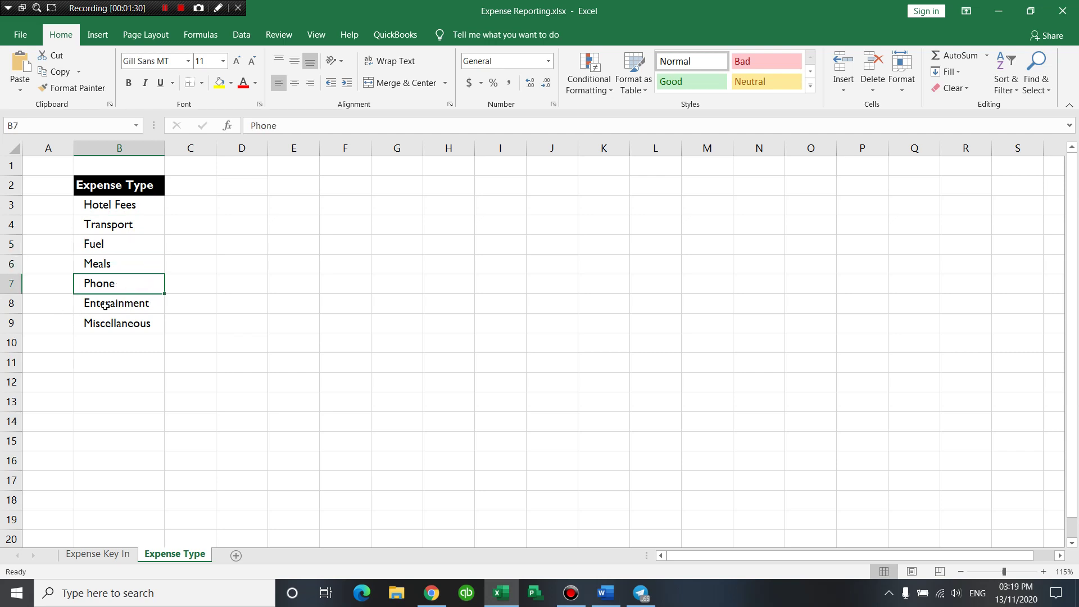
left_click(115, 304)
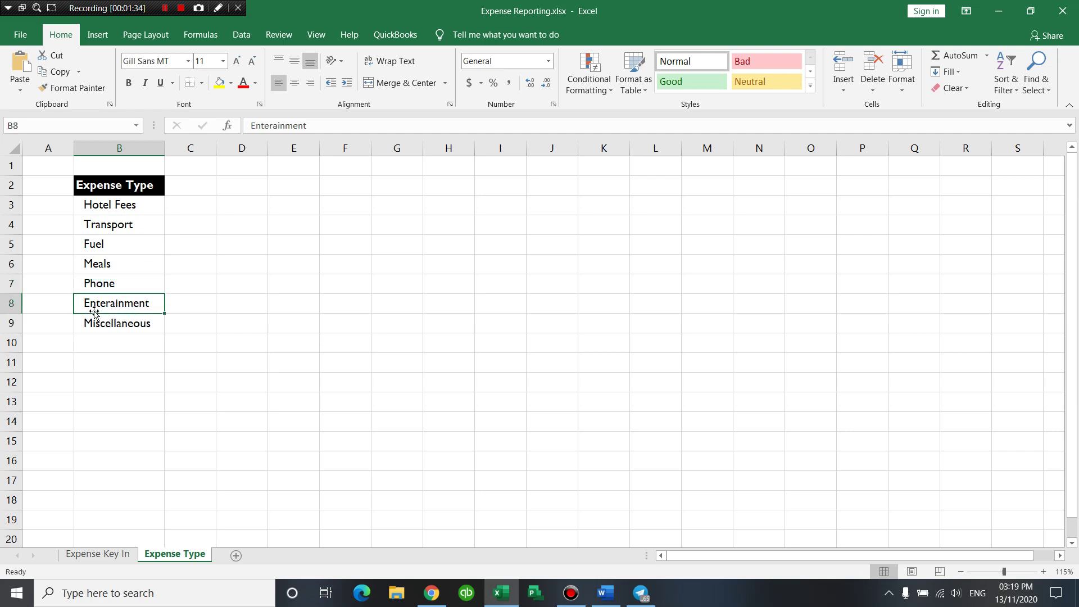
left_click(118, 326)
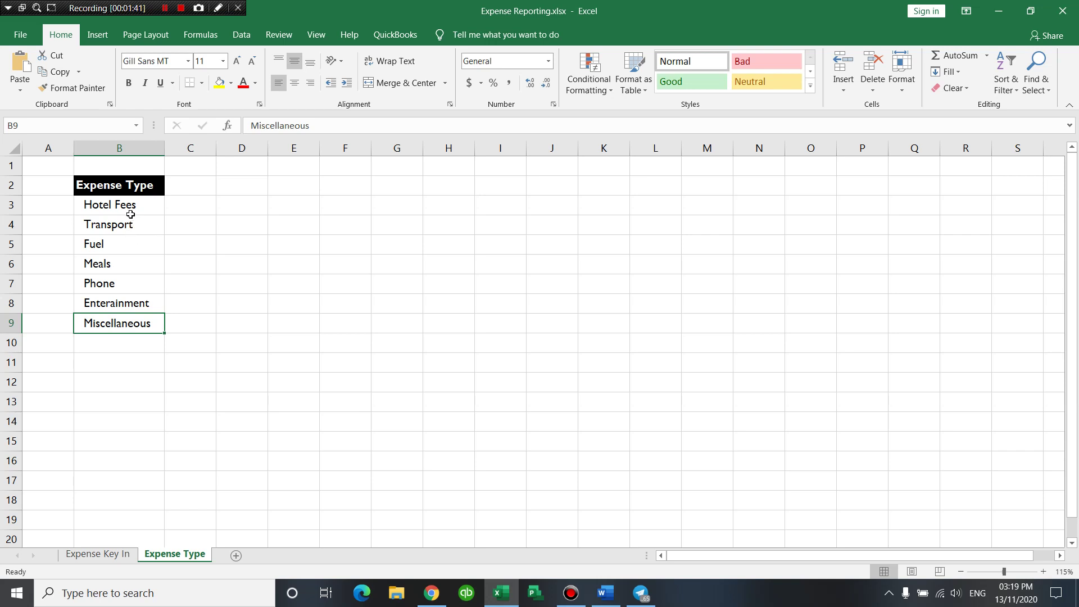
left_click_drag(124, 208, 133, 325)
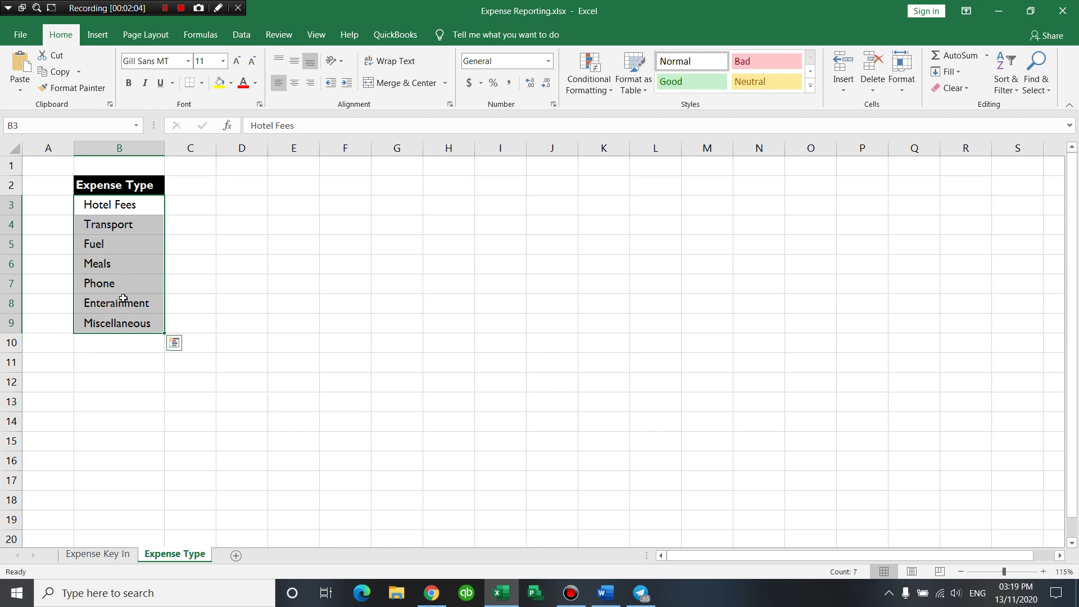
Inspect the empty cells just below the Miscellaneous entry.
left_click(128, 324)
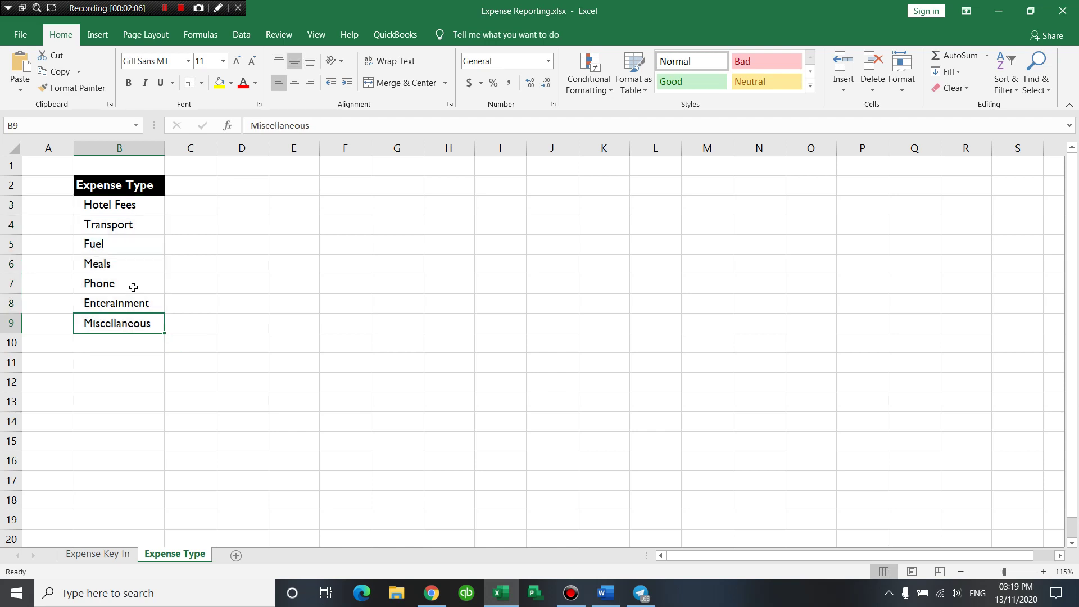
left_click(128, 210)
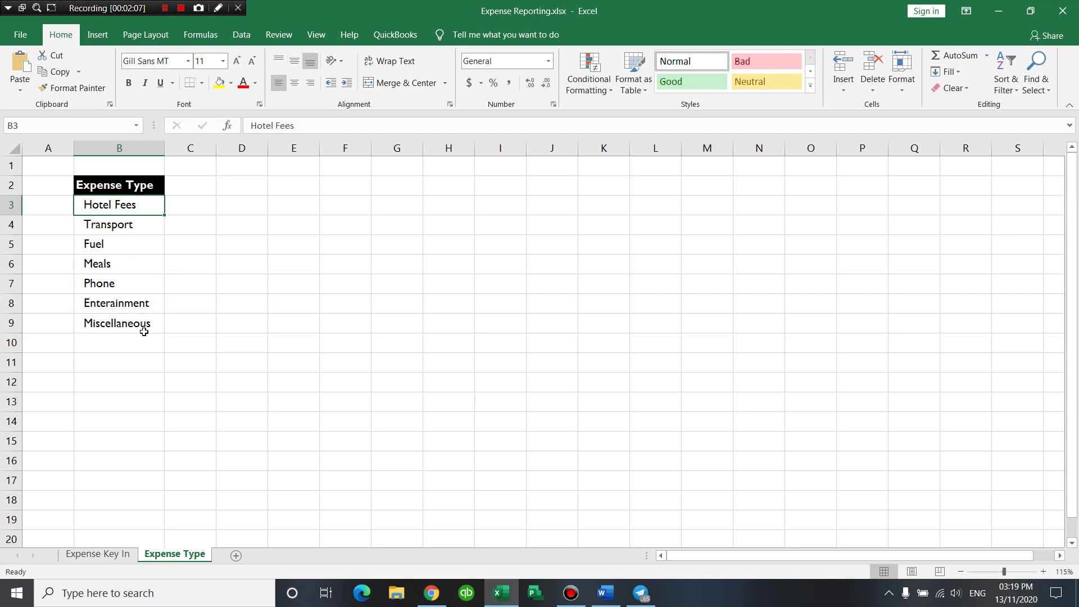
left_click(123, 343)
left_click(138, 366)
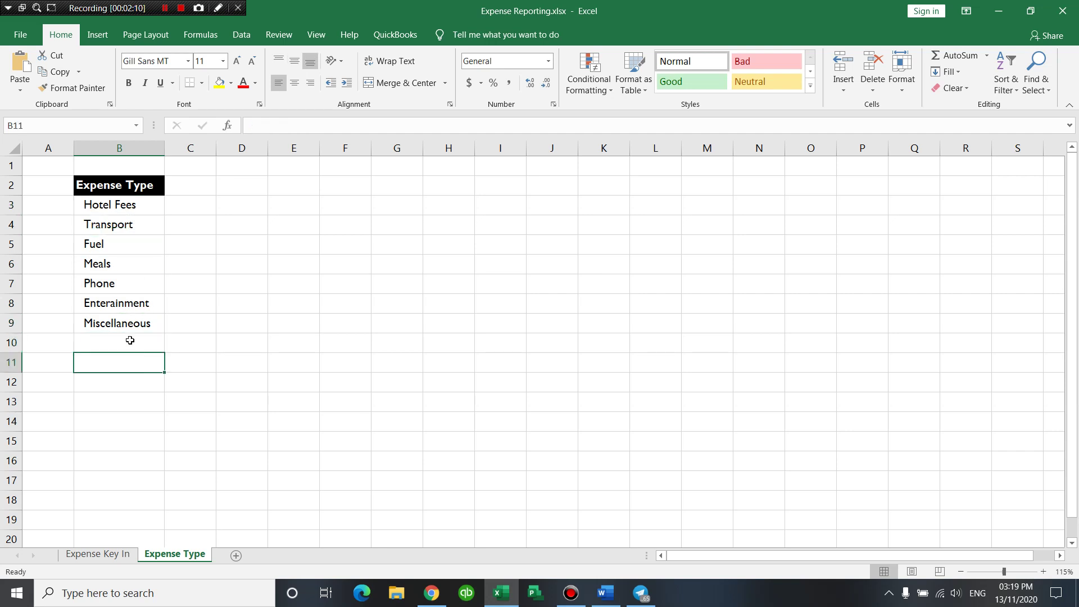
left_click(133, 340)
left_click(145, 366)
left_click(135, 339)
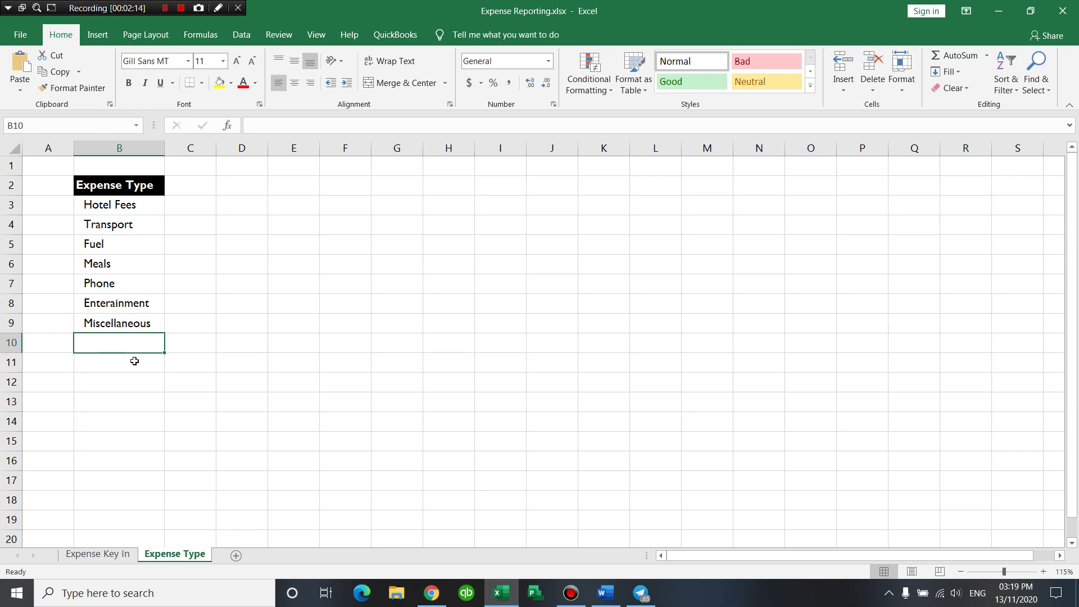
left_click(137, 327)
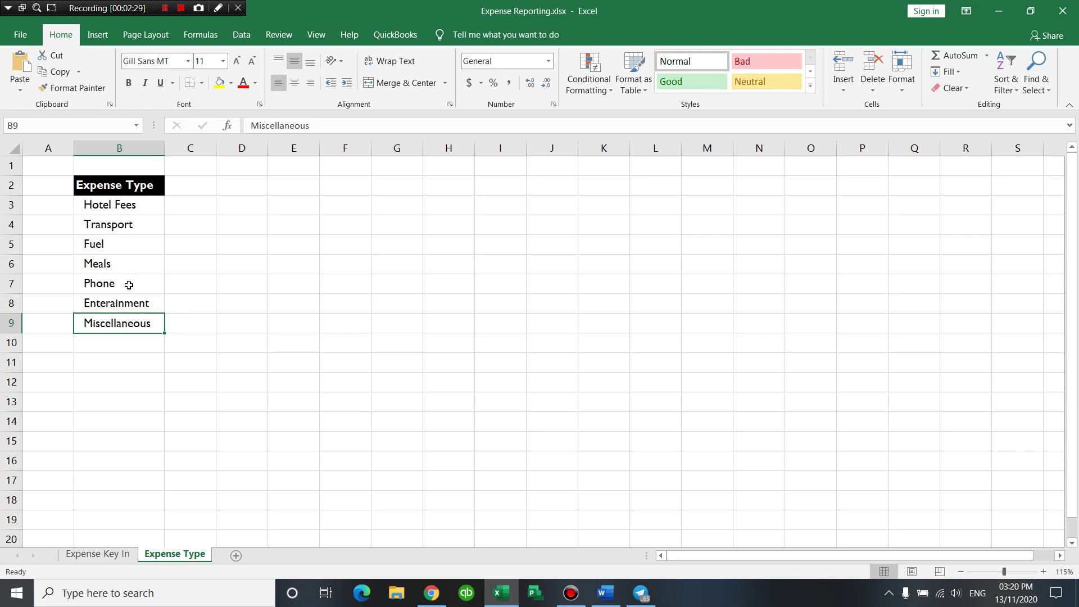
Review the categories back up to Hotel Fees, then move to the Expense Key In sheet.
left_click(128, 282)
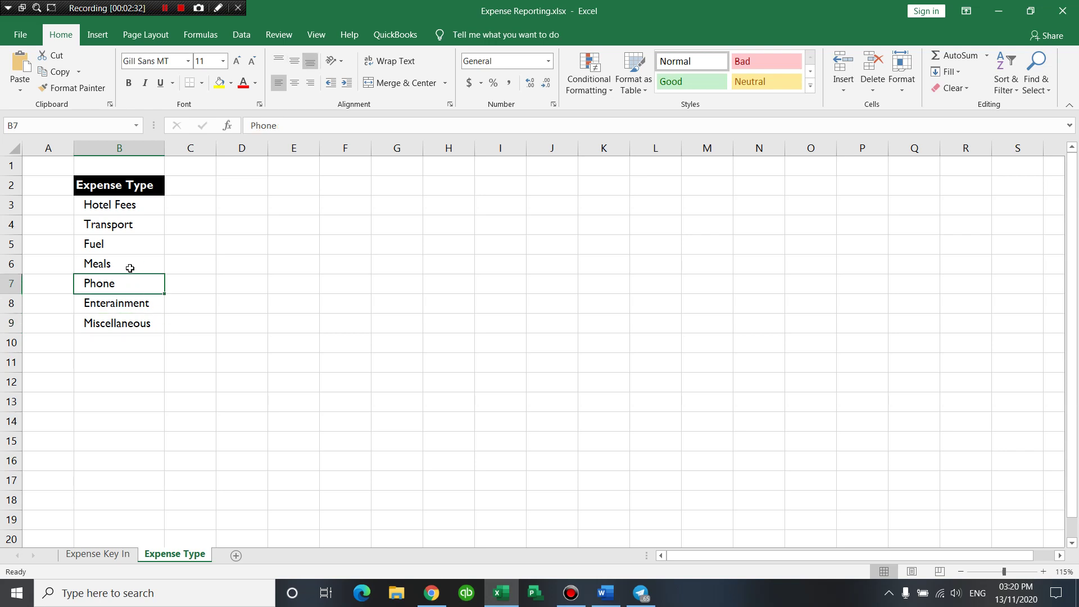
left_click(131, 268)
left_click(135, 250)
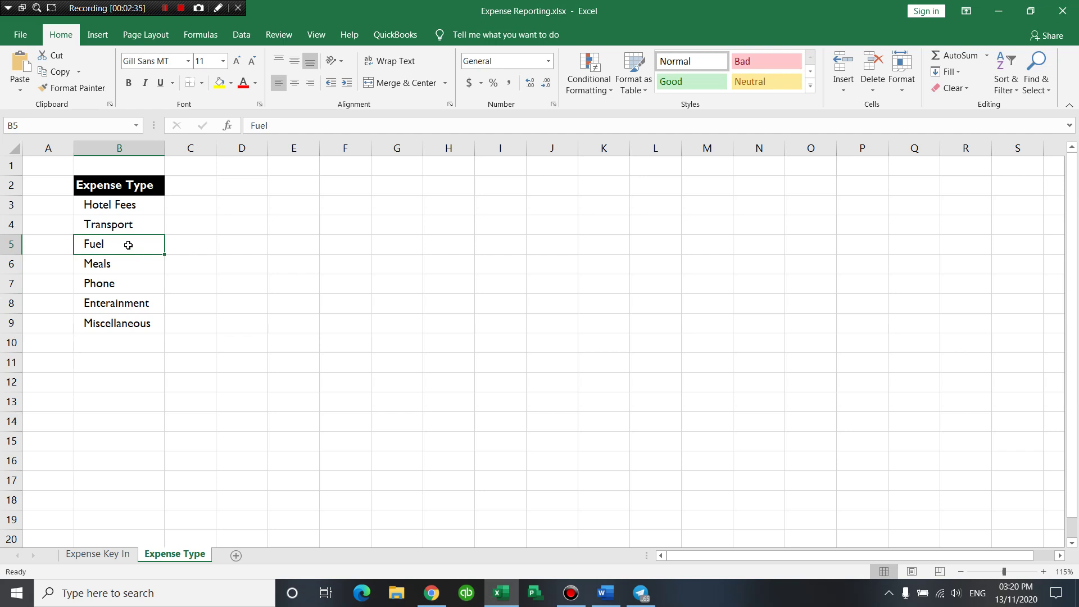
left_click(131, 226)
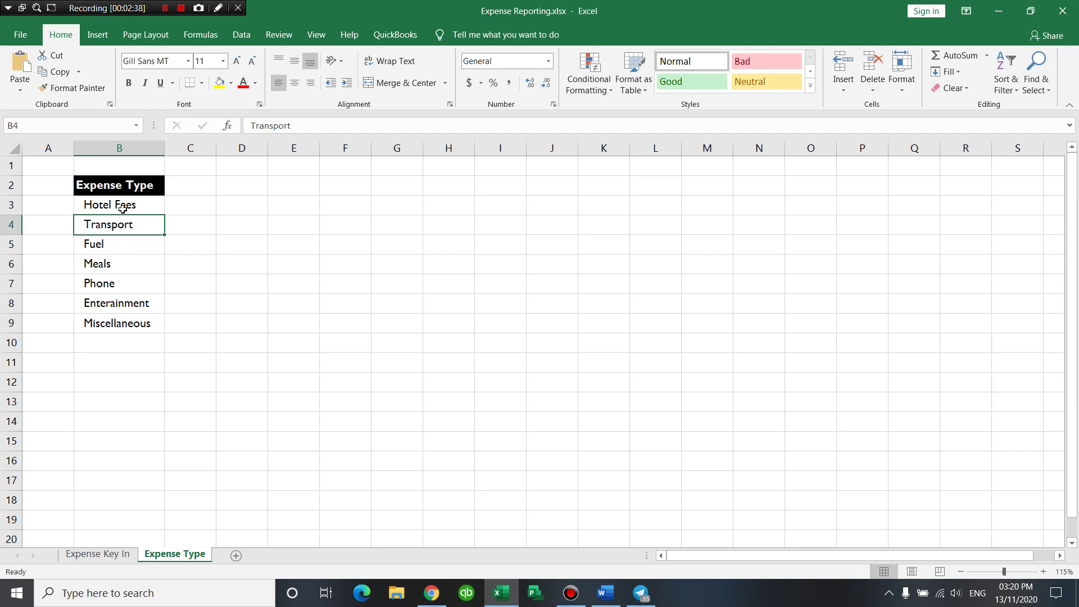
left_click(126, 206)
left_click_drag(134, 253, 138, 271)
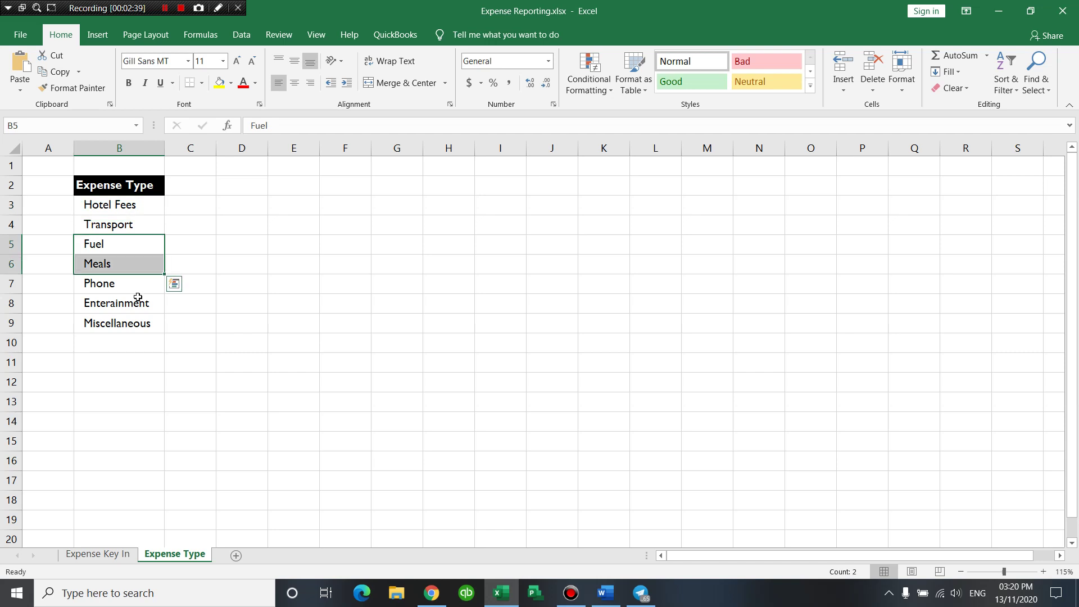
left_click(138, 301)
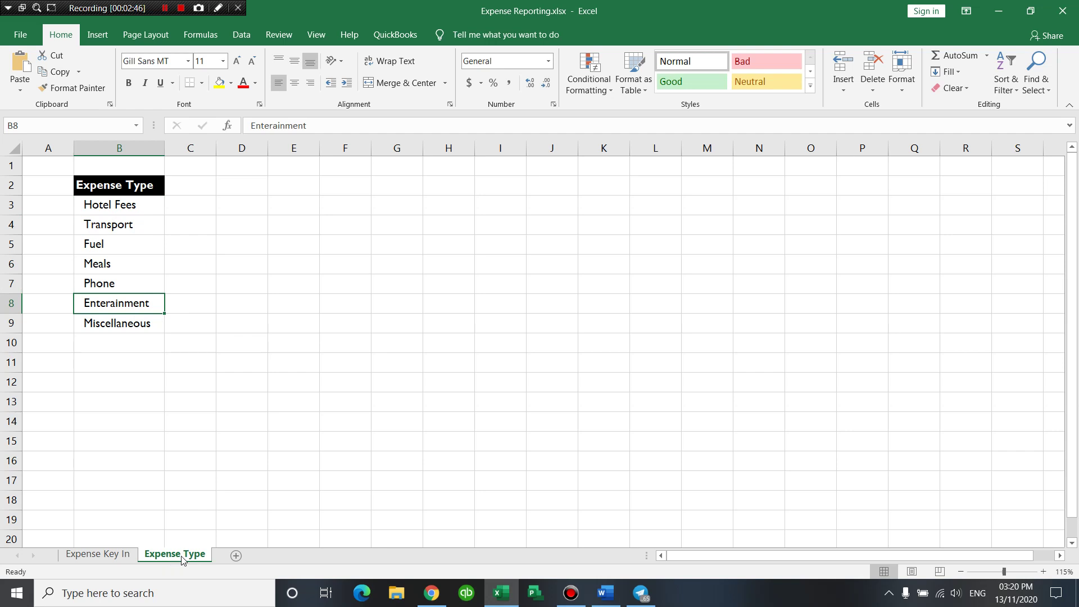
left_click(97, 554)
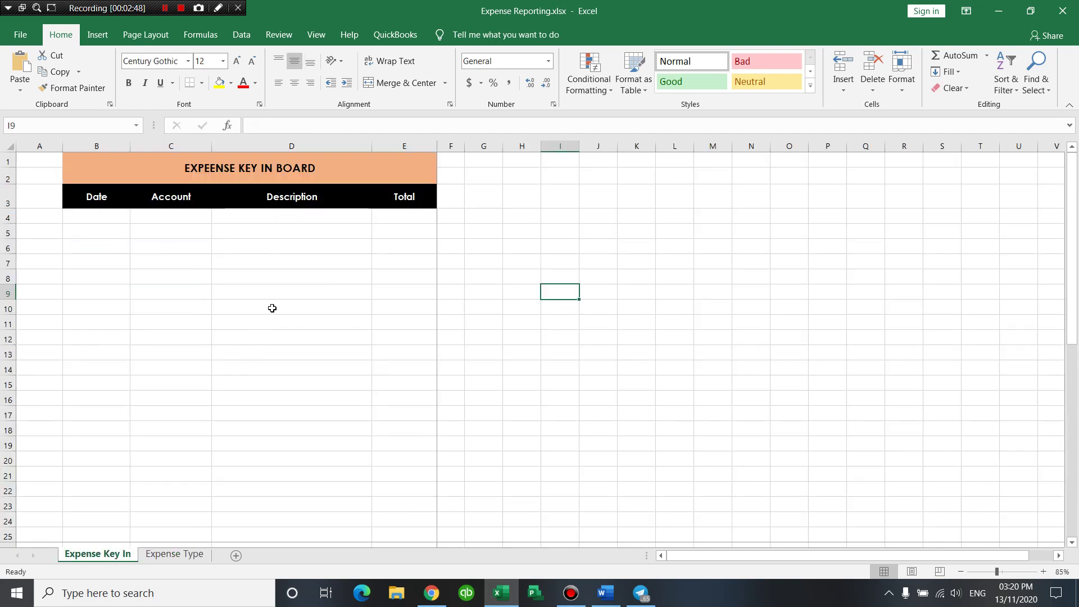
left_click(264, 308)
left_click(178, 250)
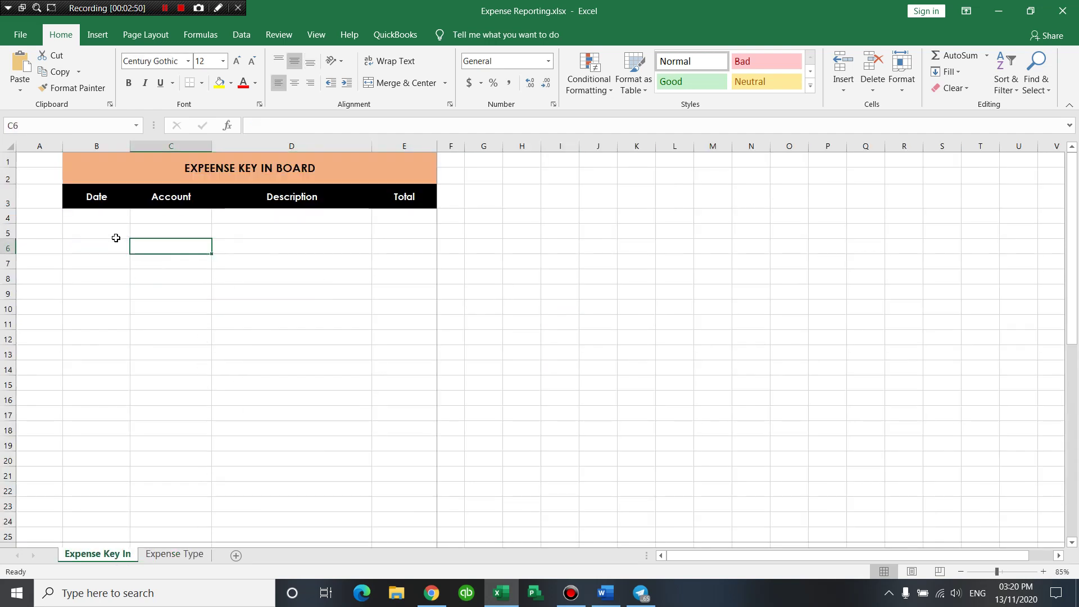
left_click(106, 219)
left_click_drag(126, 197, 425, 206)
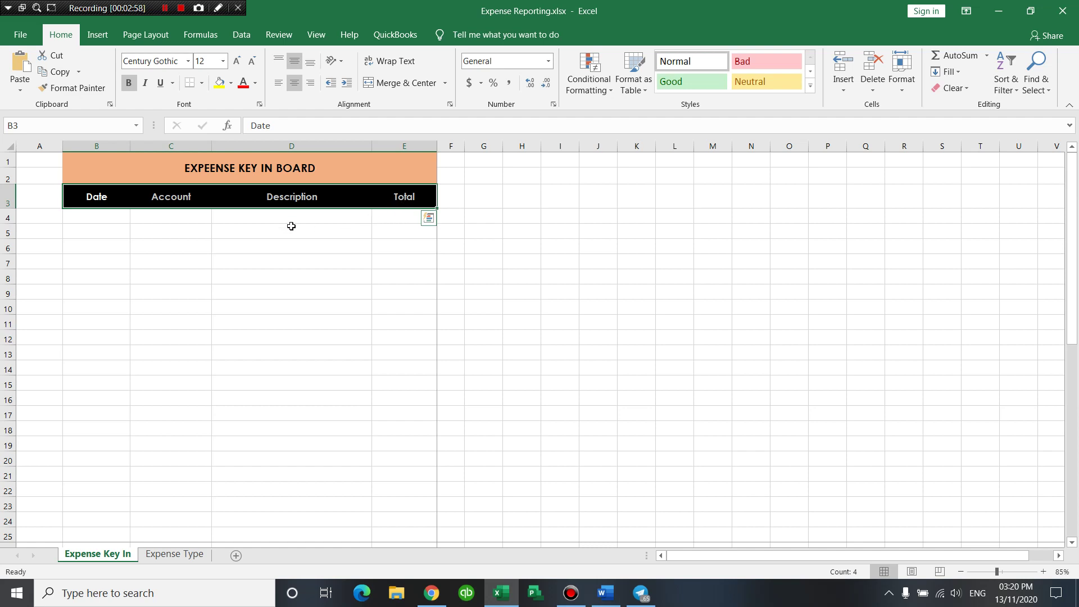
left_click(102, 200)
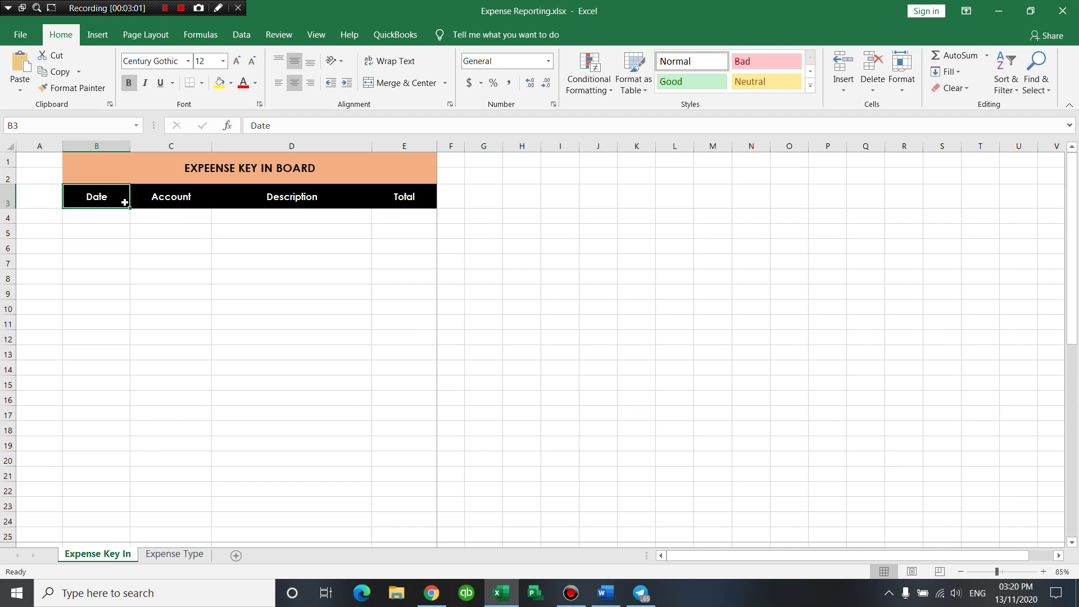
left_click(176, 200)
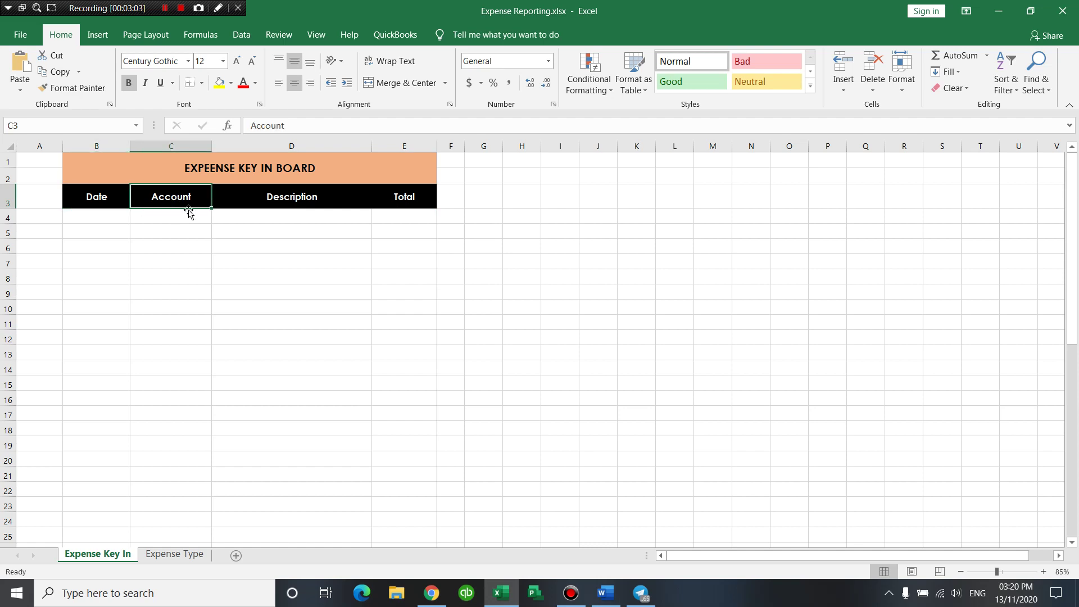
left_click(289, 197)
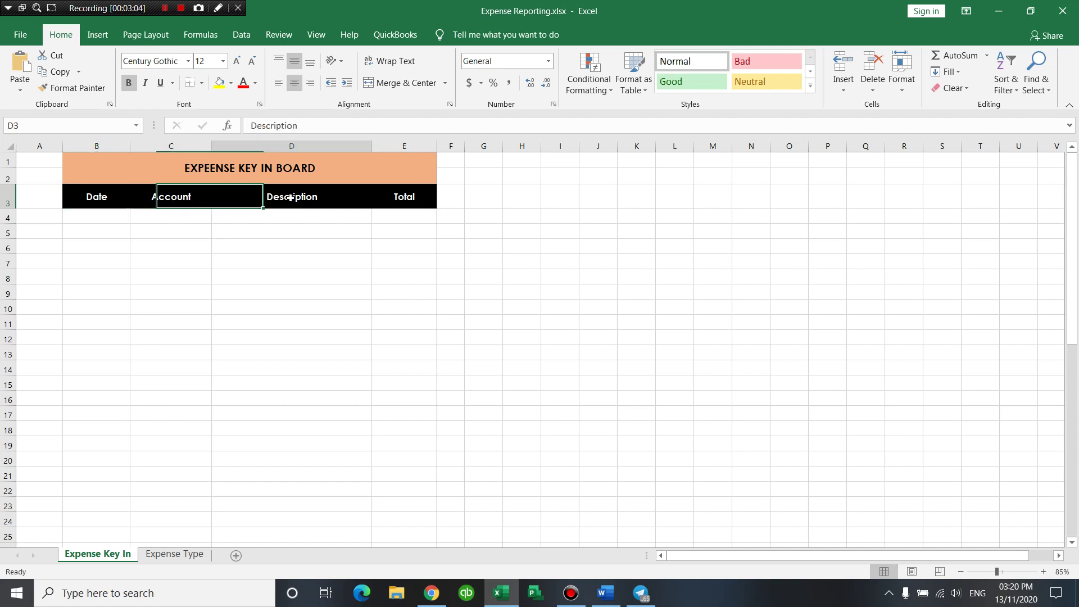
left_click(406, 197)
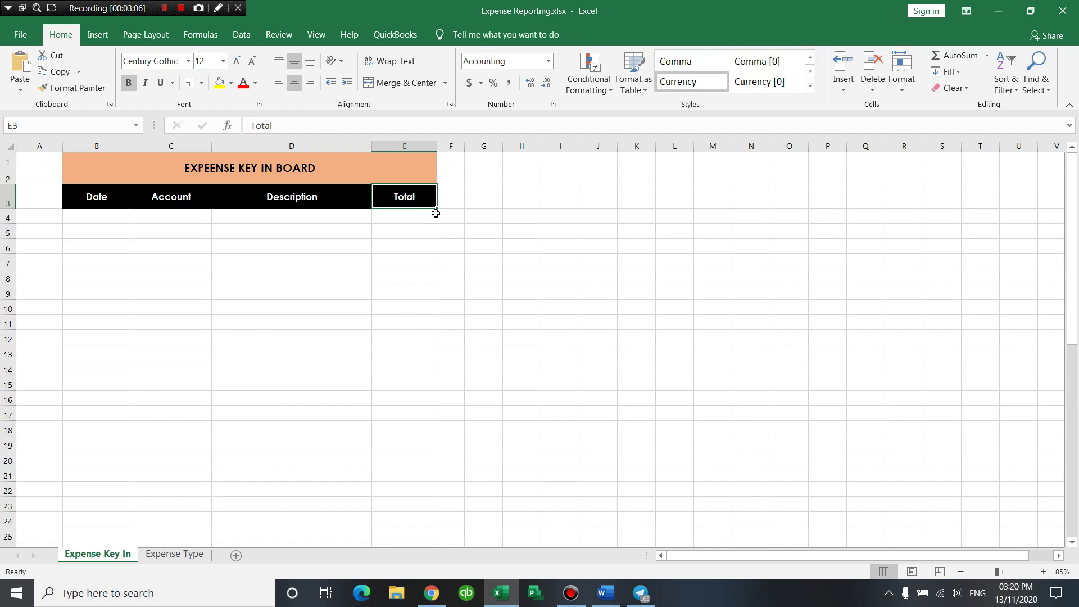
left_click(393, 226)
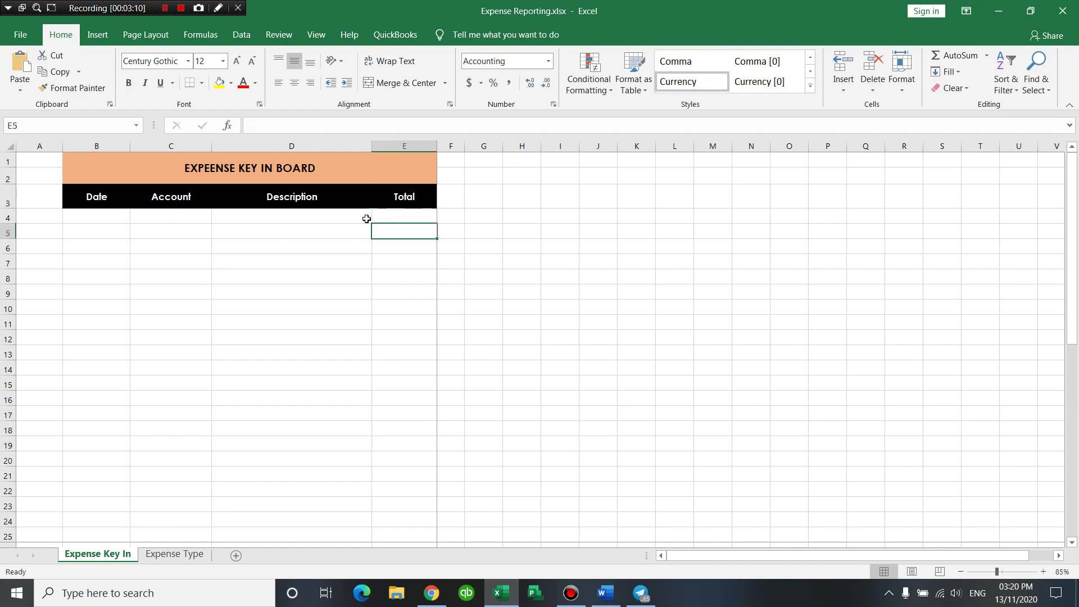
left_click(175, 216)
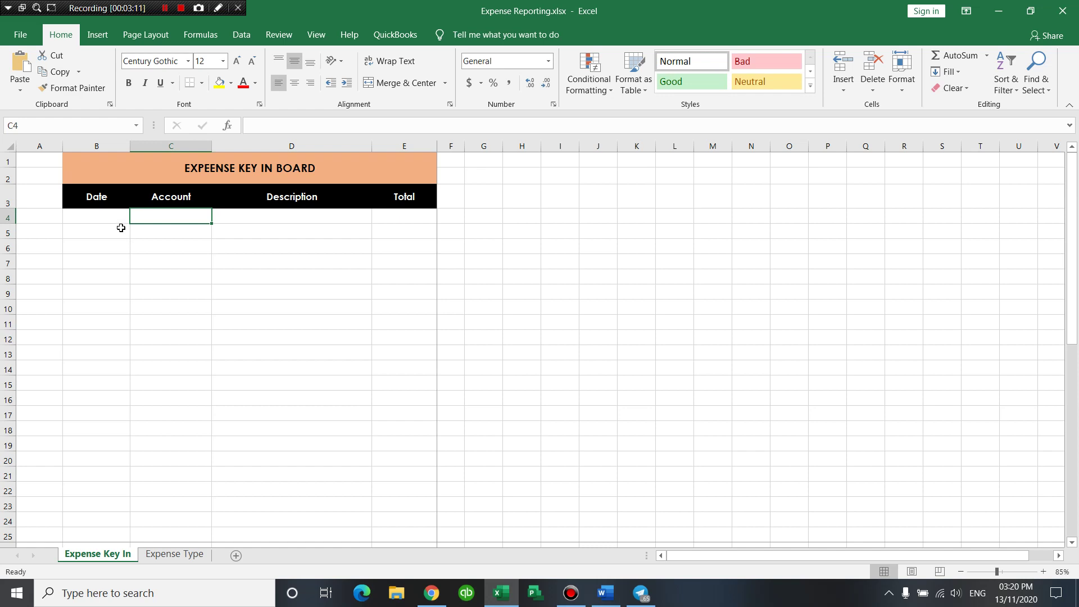
left_click(99, 221)
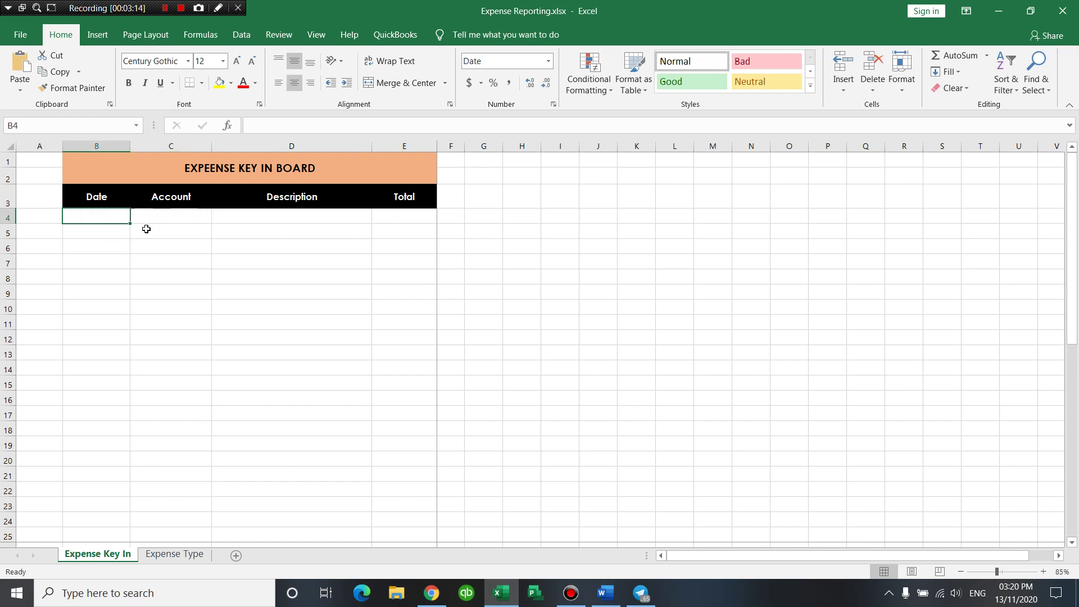
left_click(191, 213)
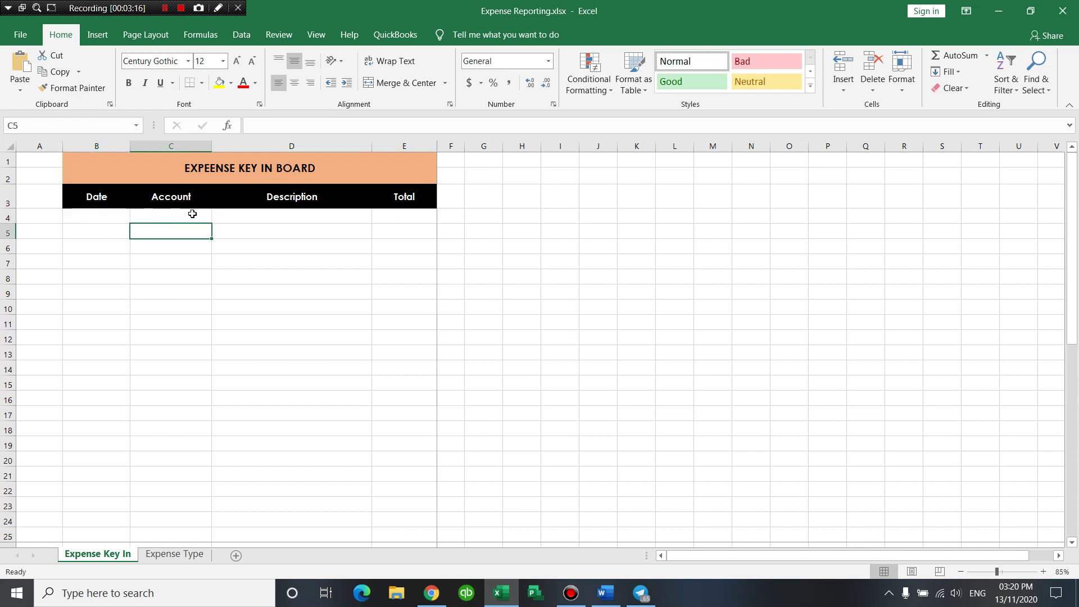
Widen the Account column slightly and enter 01/01/2020 as the first Date in B4.
left_click_drag(211, 145, 225, 145)
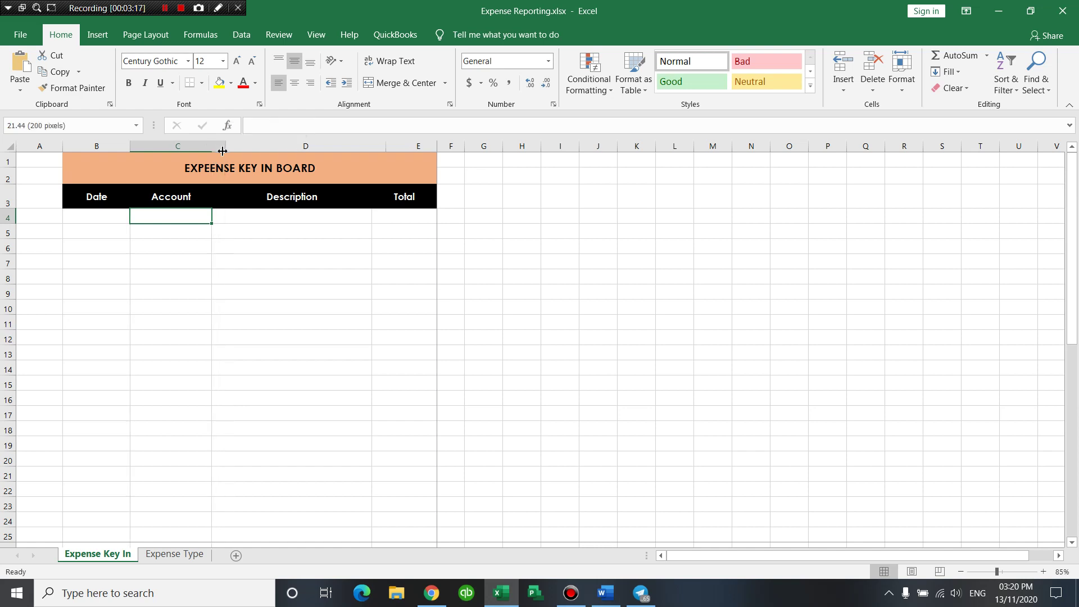
left_click_drag(226, 149, 222, 150)
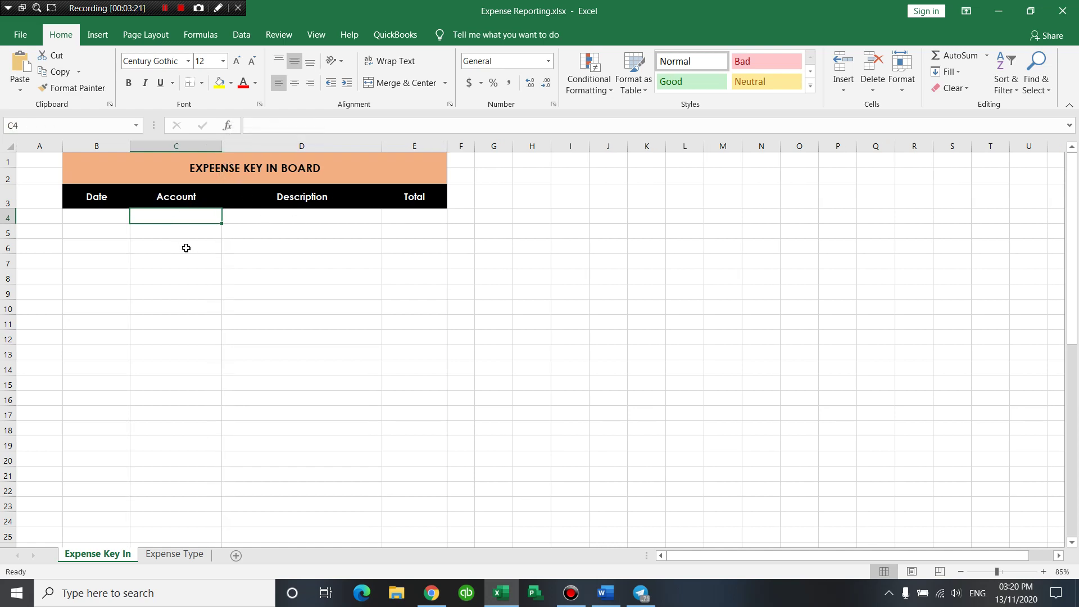
left_click(113, 219)
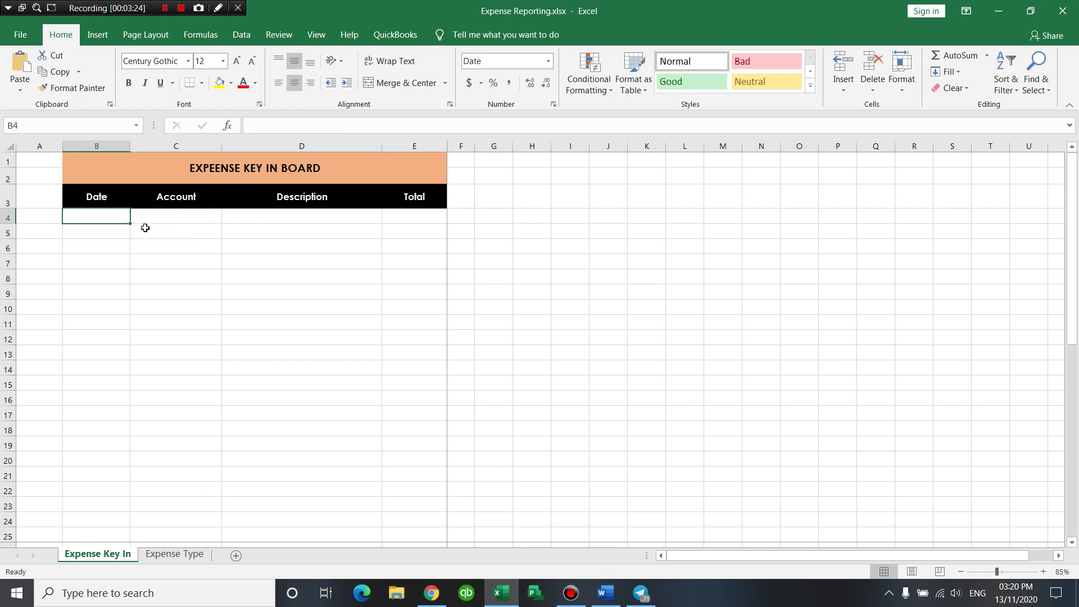
type("1/")
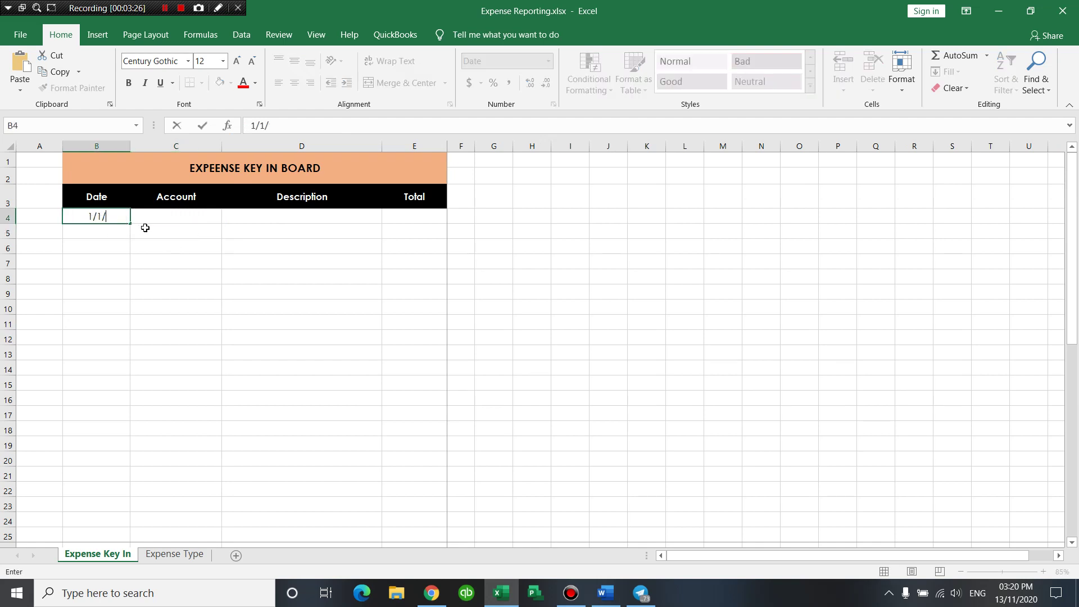
type("01/2020")
key("Return")
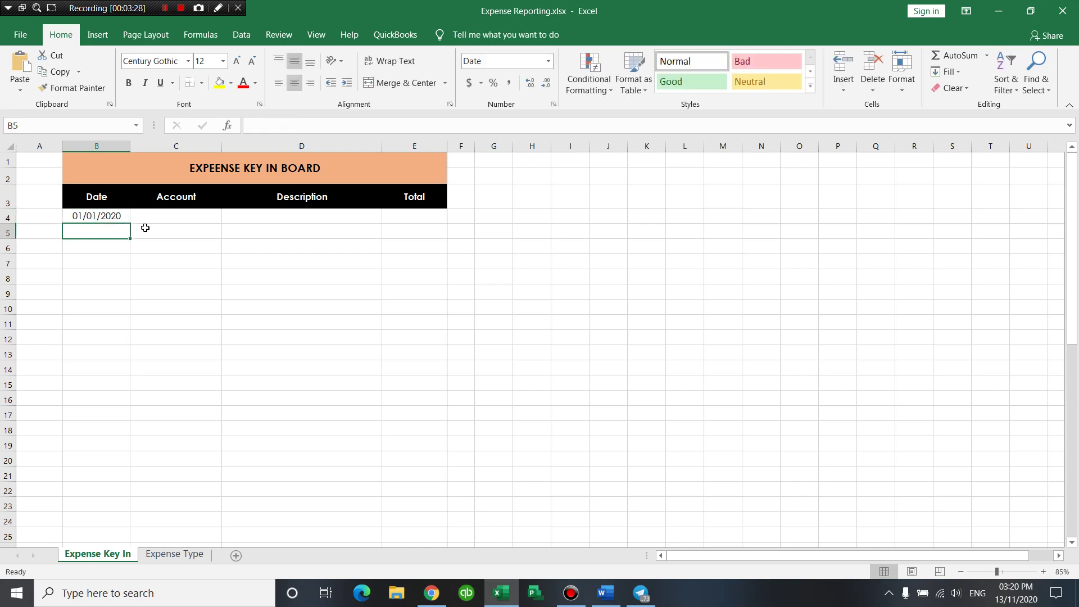
left_click(117, 216)
left_click(168, 216)
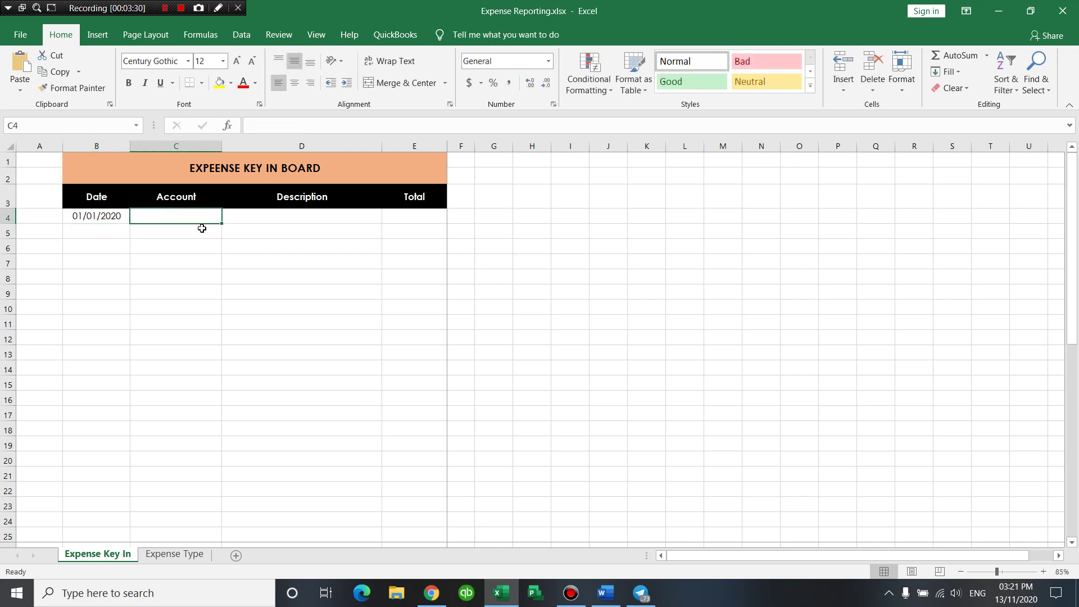
left_click(197, 245)
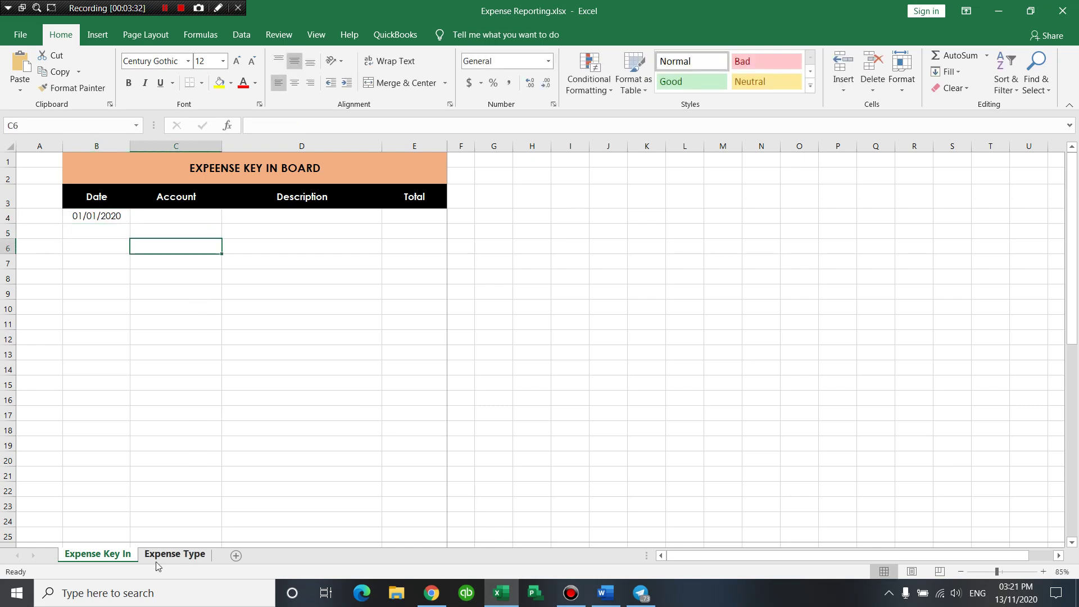
Flip between the Expense Type and Expense Key In sheets and select Account cell C4.
left_click(171, 556)
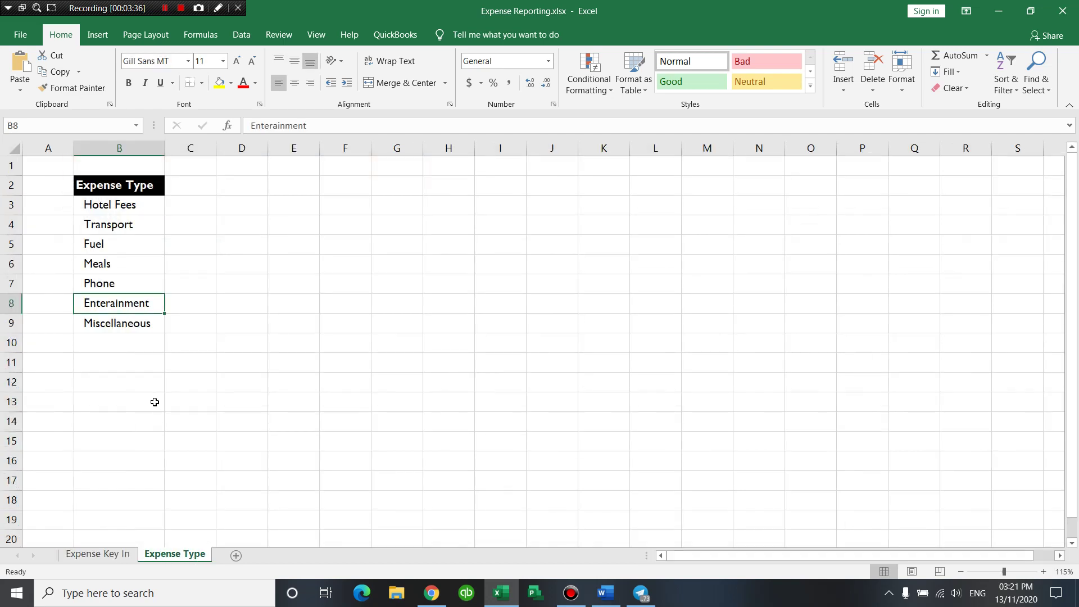
left_click(124, 554)
left_click(171, 556)
left_click(121, 555)
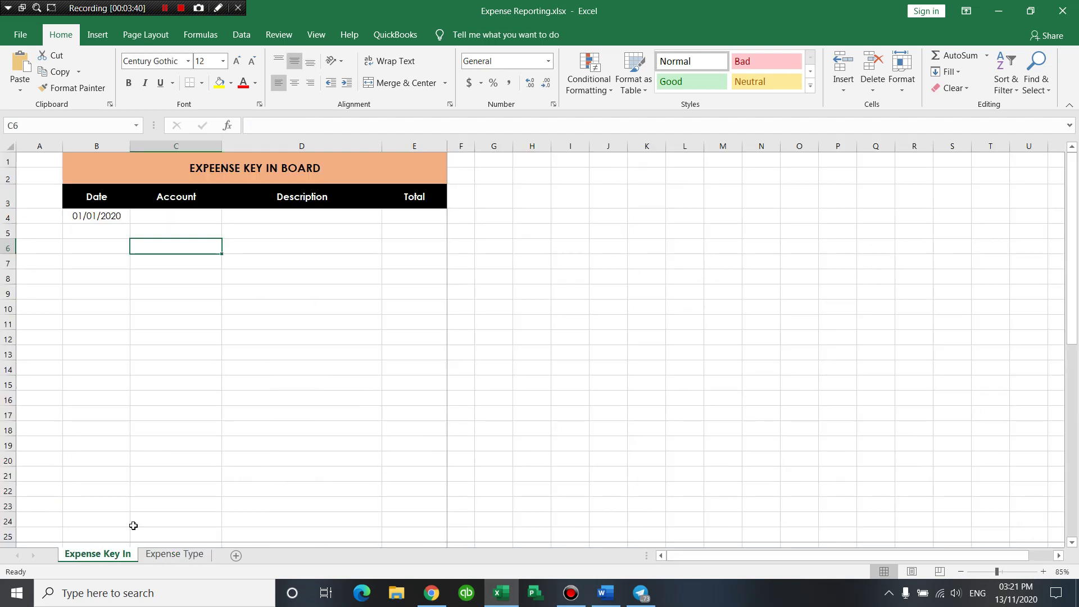
left_click(190, 220)
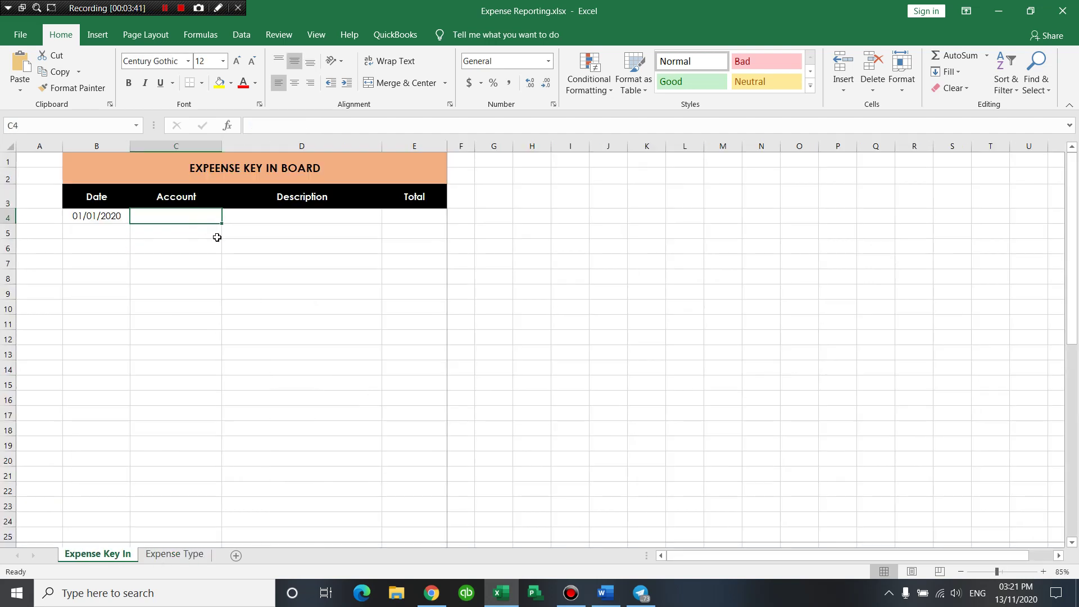
Open Data Validation for the cell, cancel without changes, and revisit the Expense Type sheet.
left_click(243, 39)
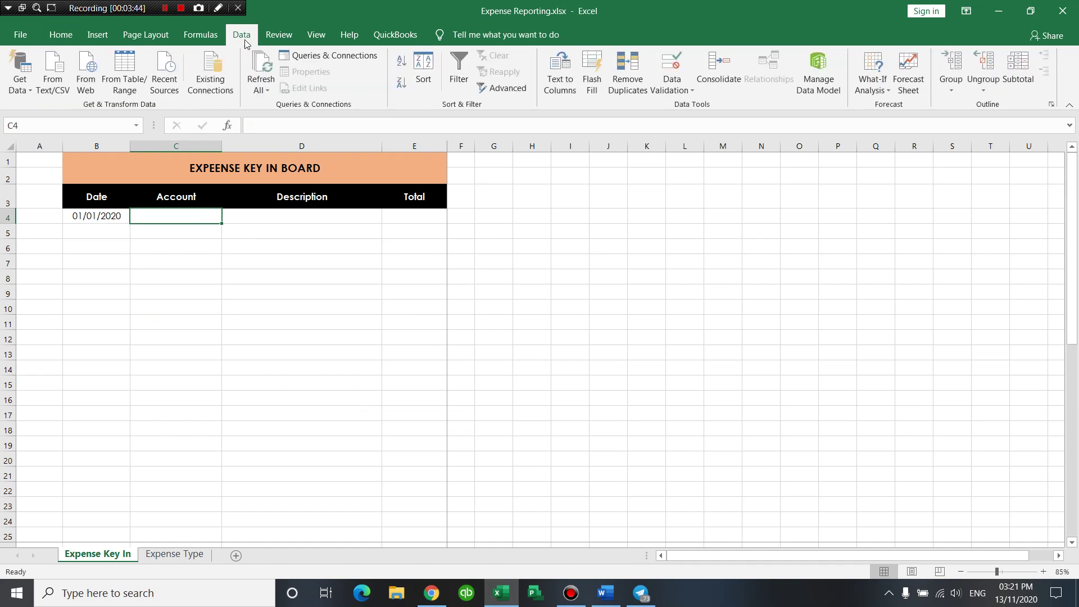
left_click(674, 69)
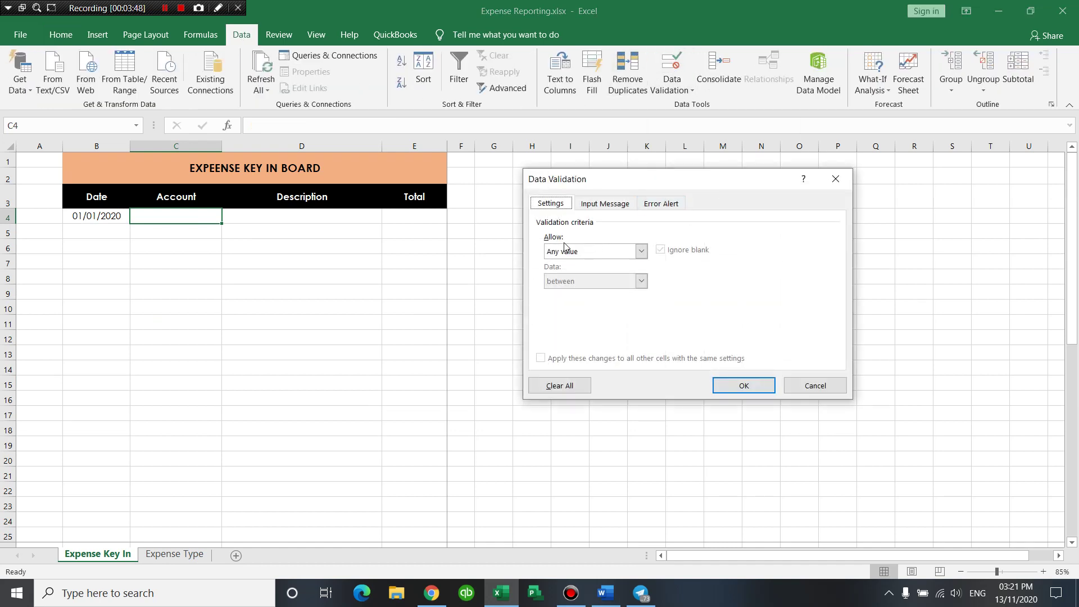
left_click(806, 388)
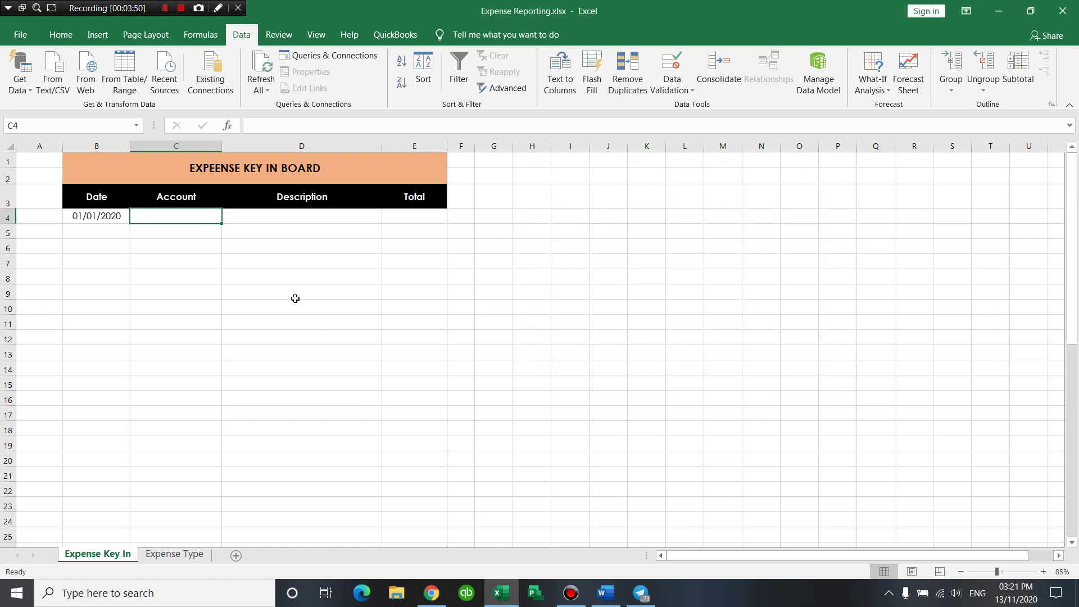
left_click(177, 246)
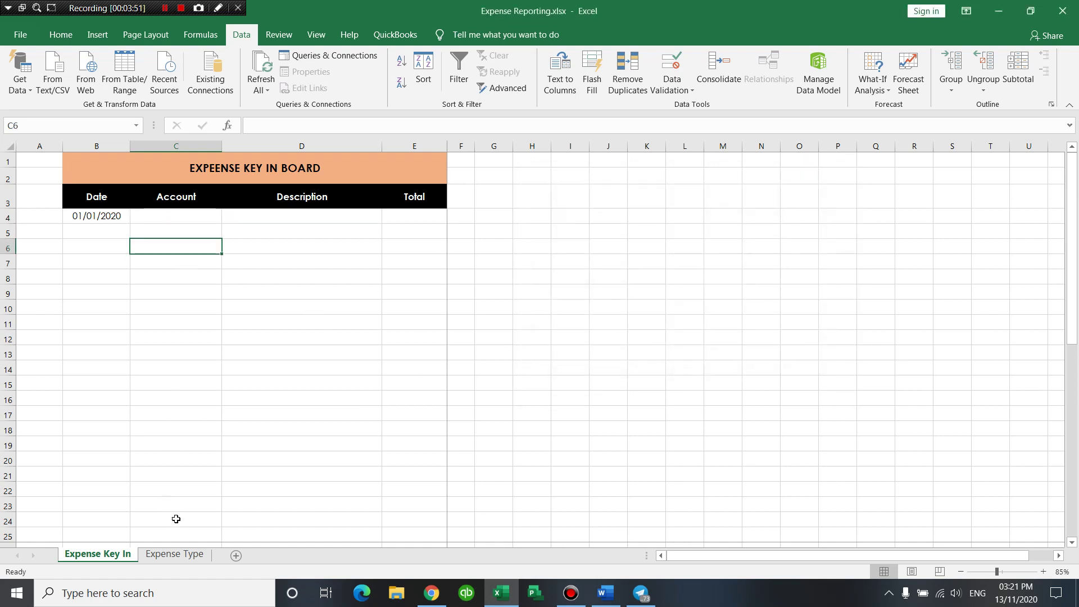
left_click(175, 554)
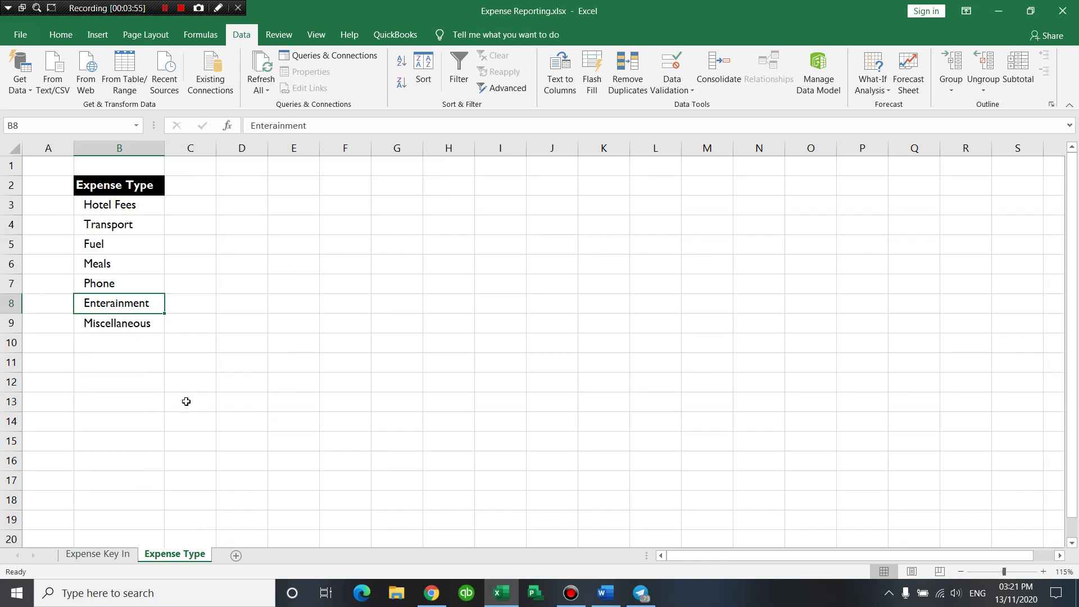
key("ctrl+Page_Up")
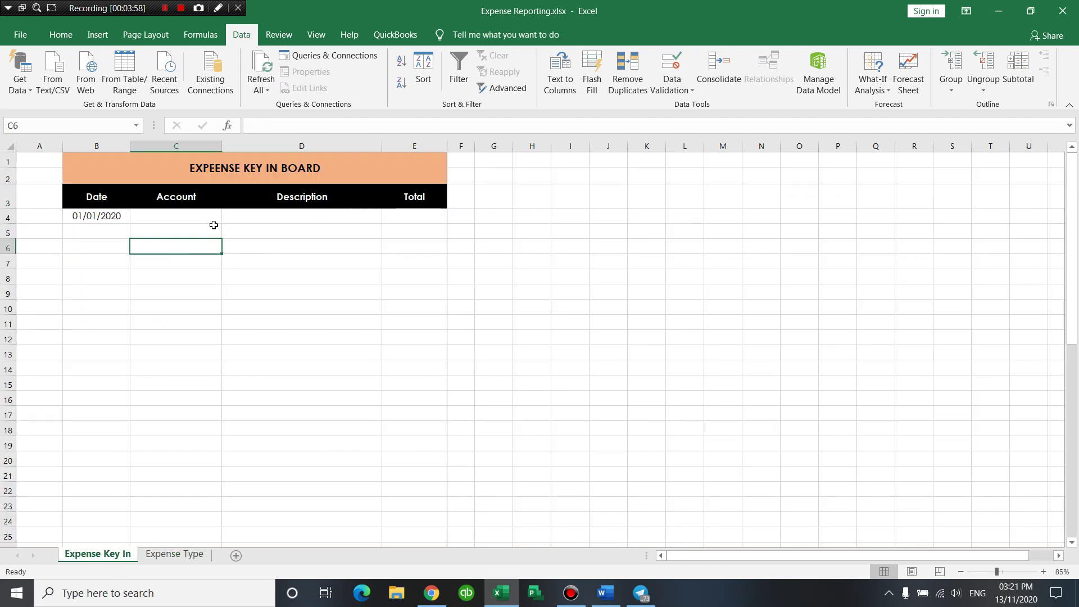
left_click(216, 223)
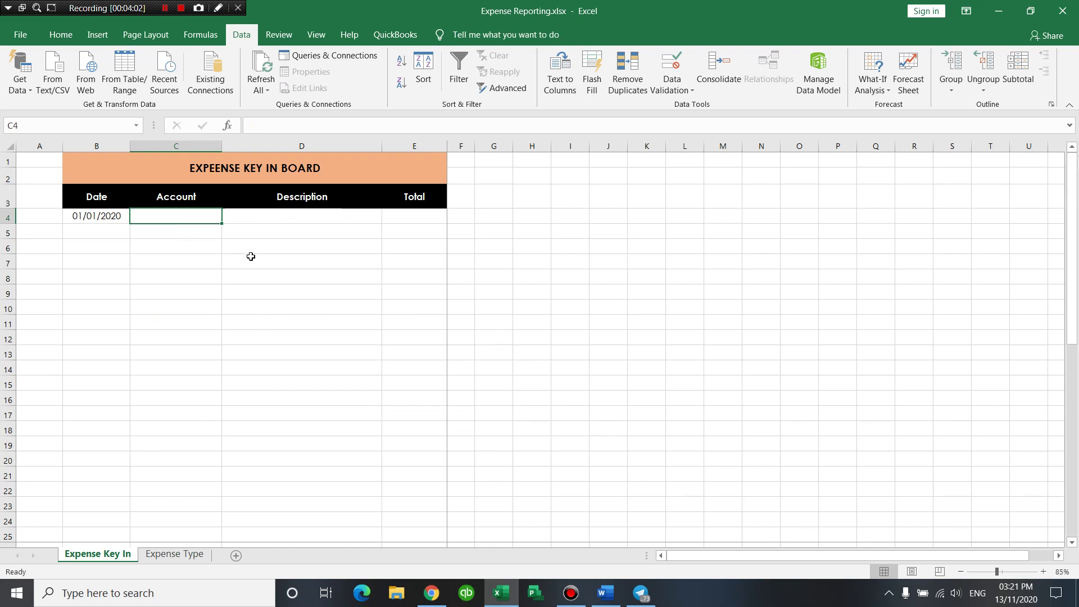
Colour the Expense Key In tab blue and the Expense Type tab green.
right_click(105, 555)
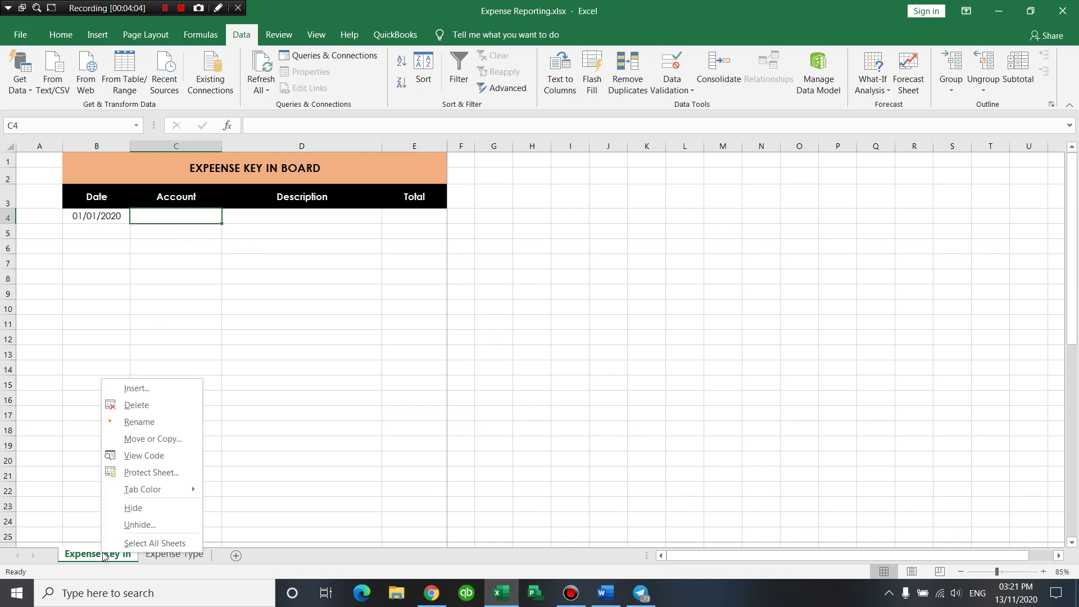
mouse_move(143, 489)
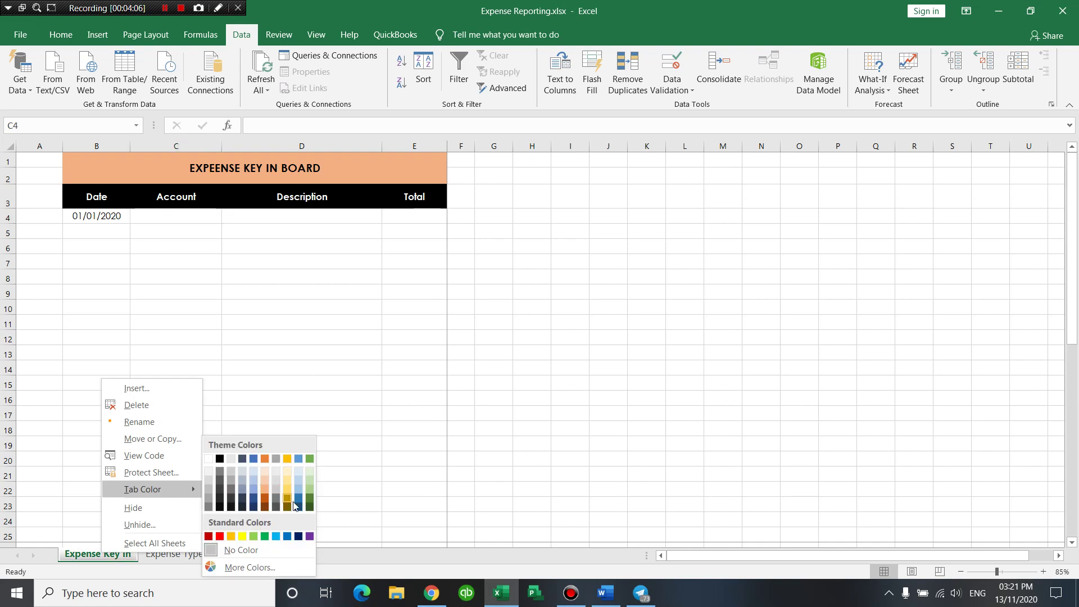
left_click(298, 504)
right_click(177, 555)
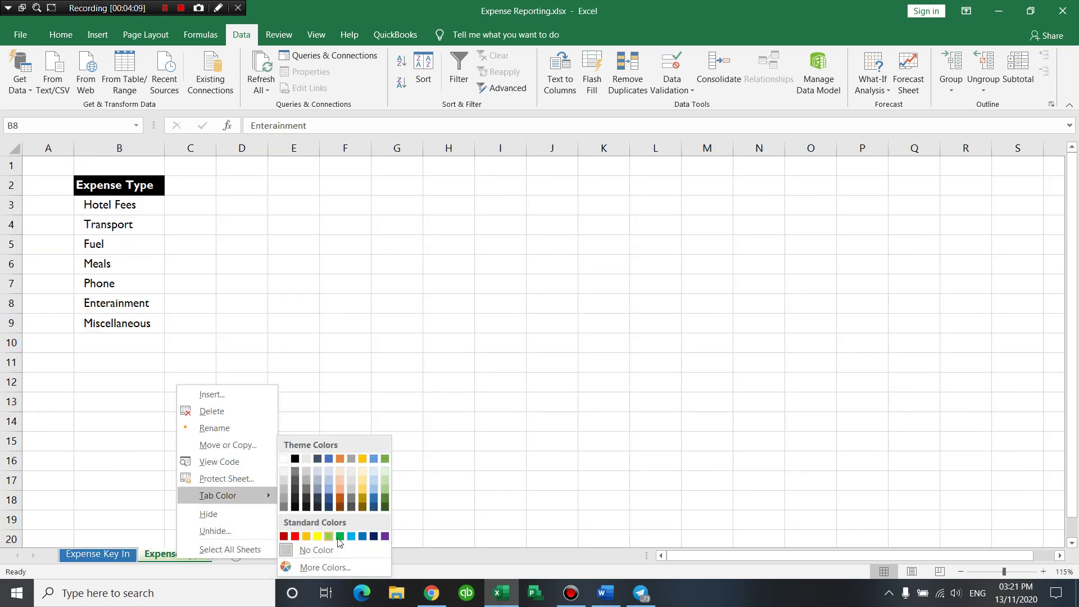
left_click(291, 549)
left_click(97, 554)
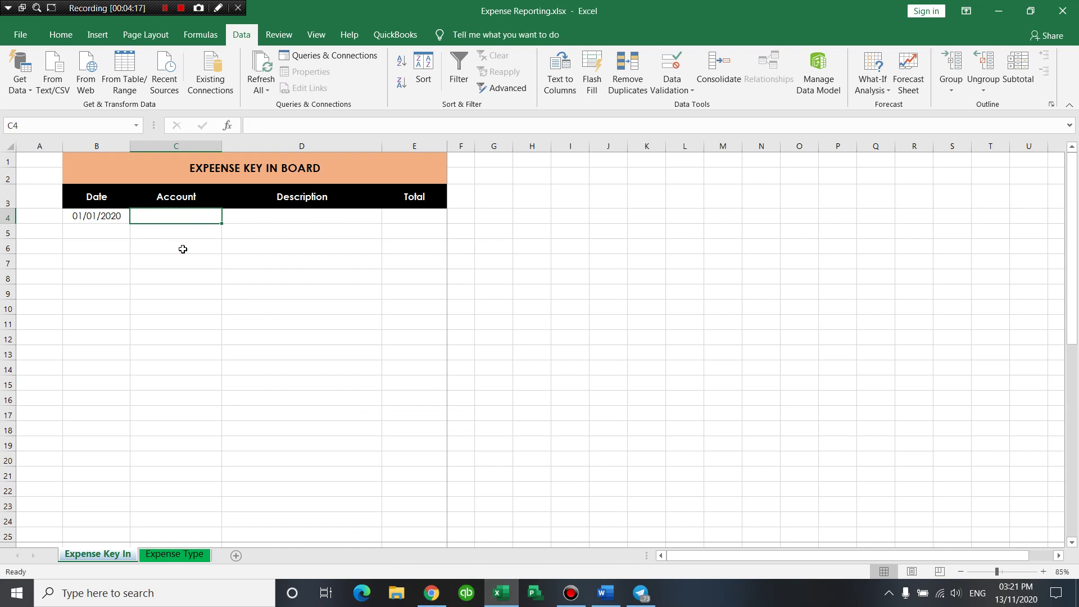
Select the Account header and the first Account entry cell.
key("shift+Down")
key("shift+Down")
key("shift+Down")
left_click(205, 215)
left_click(192, 199)
left_click(211, 225)
Enter the note 'Ctrl+Shift+Arrow Keys Down' in cell I5.
mouse_move(183, 219)
left_mouse_down()
mouse_move(184, 561)
mouse_move(175, 218)
left_mouse_up()
left_click(174, 217)
left_click(585, 230)
type("Ctr")
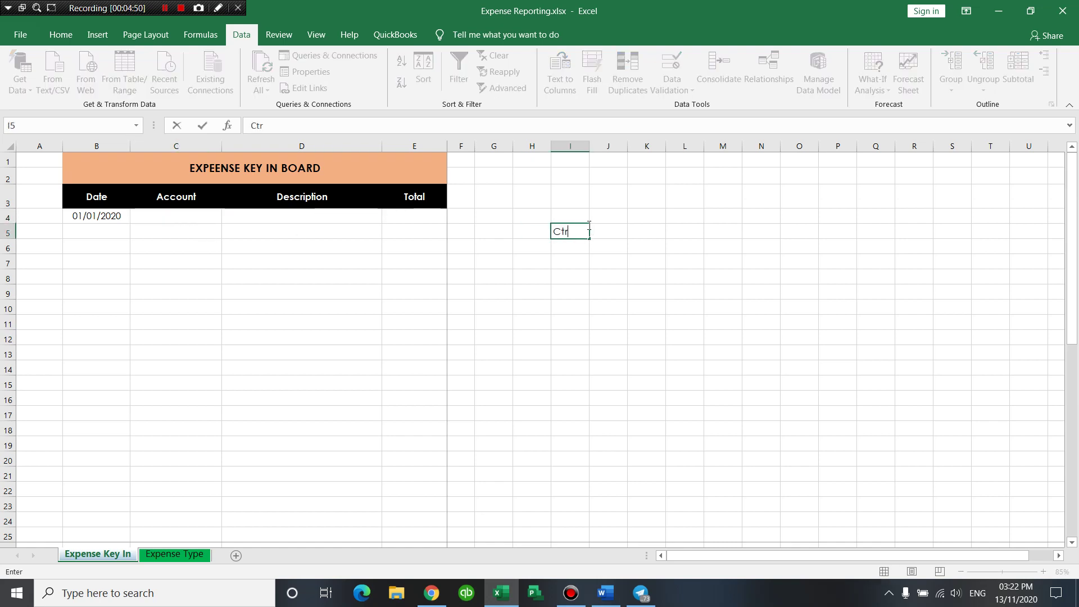
type("l+Shif")
key("BackSpace")
type("ow ")
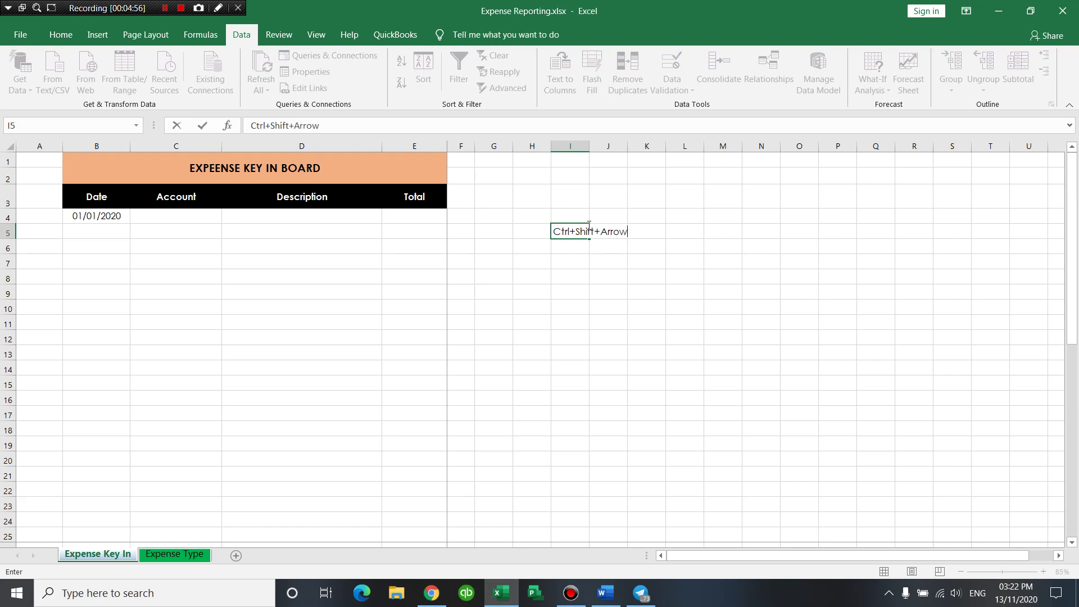
type("Keys ")
type("Down")
left_click(584, 294)
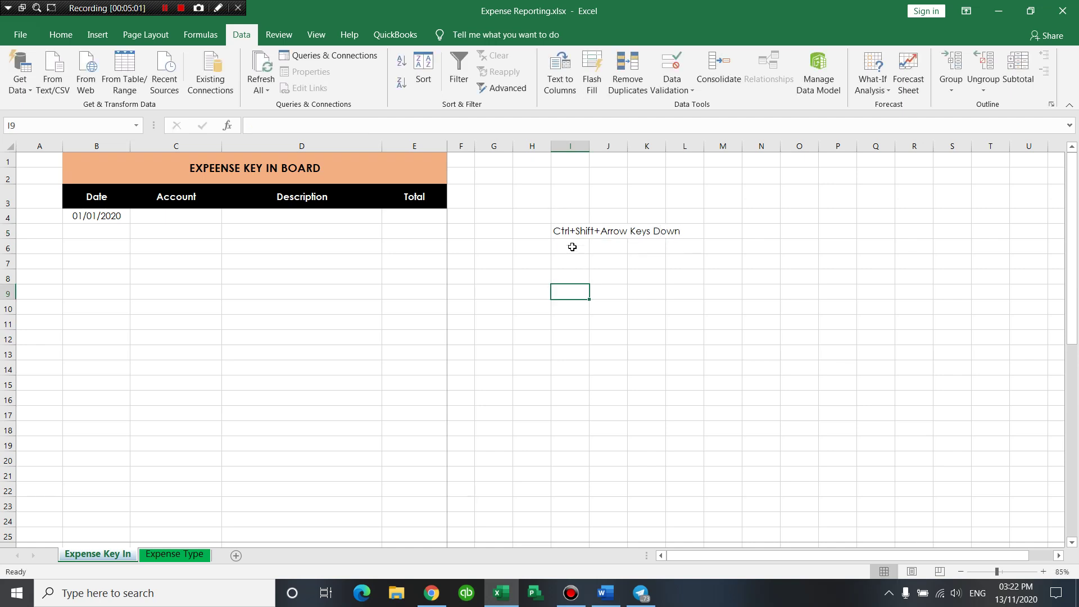
Select column C from C4 to the bottom with Ctrl+Shift+Down, then deselect.
left_click(196, 217)
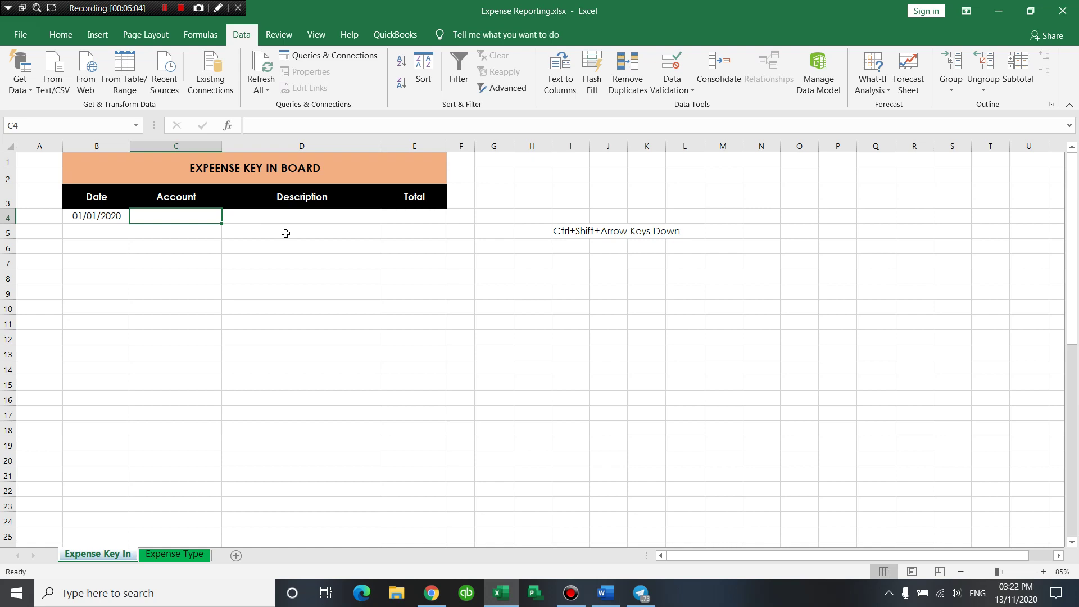
key("ctrl+shift+Down")
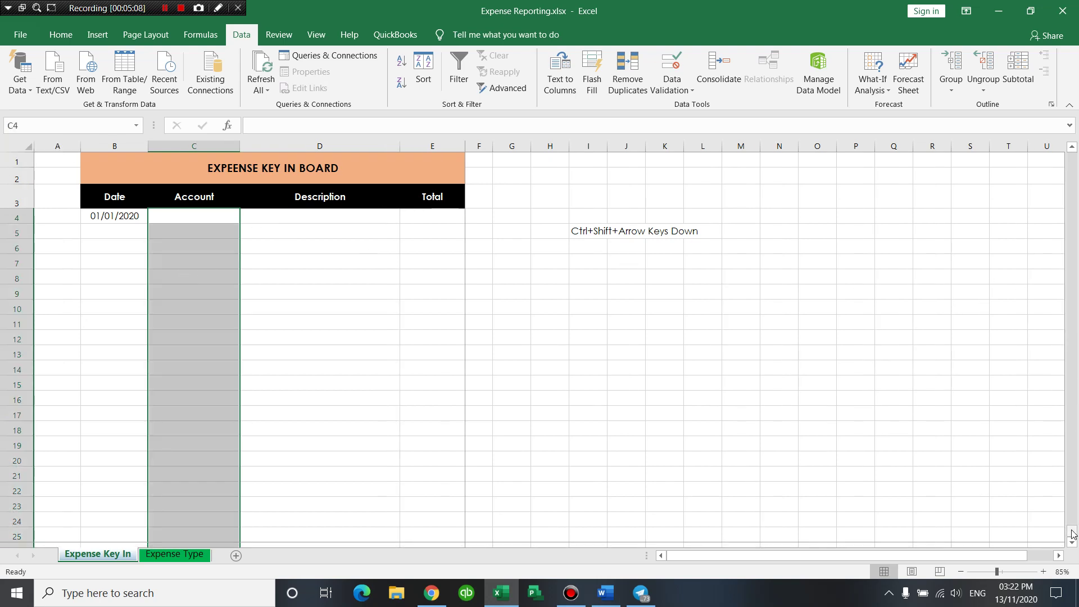
left_click_drag(1072, 531, 1064, 172)
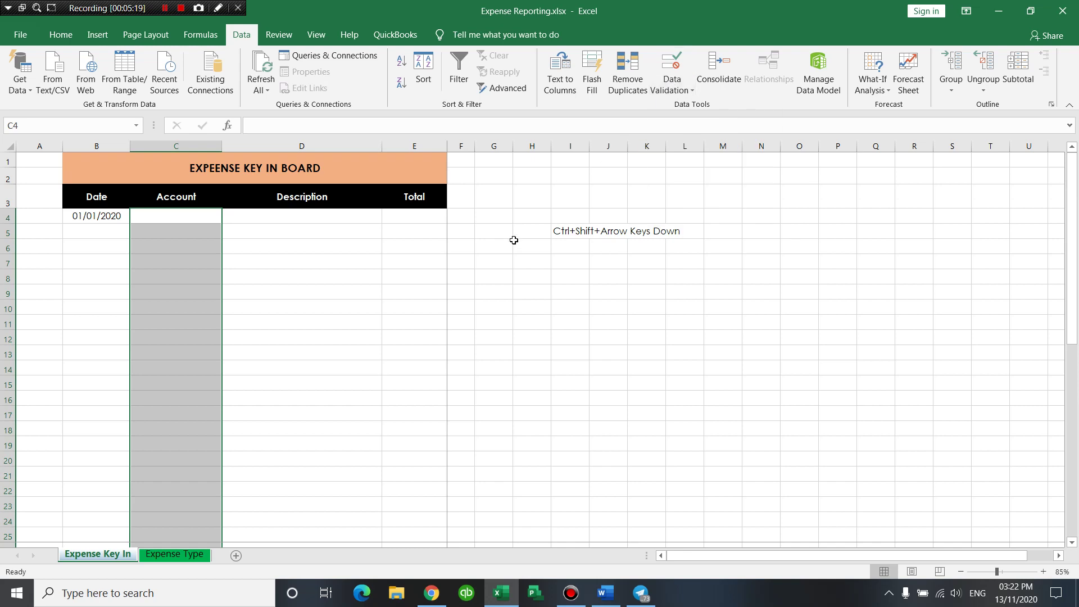
left_click(574, 296)
On the Expense Type sheet, select the expense entries from Hotel Fees down to row 15.
left_click(539, 268)
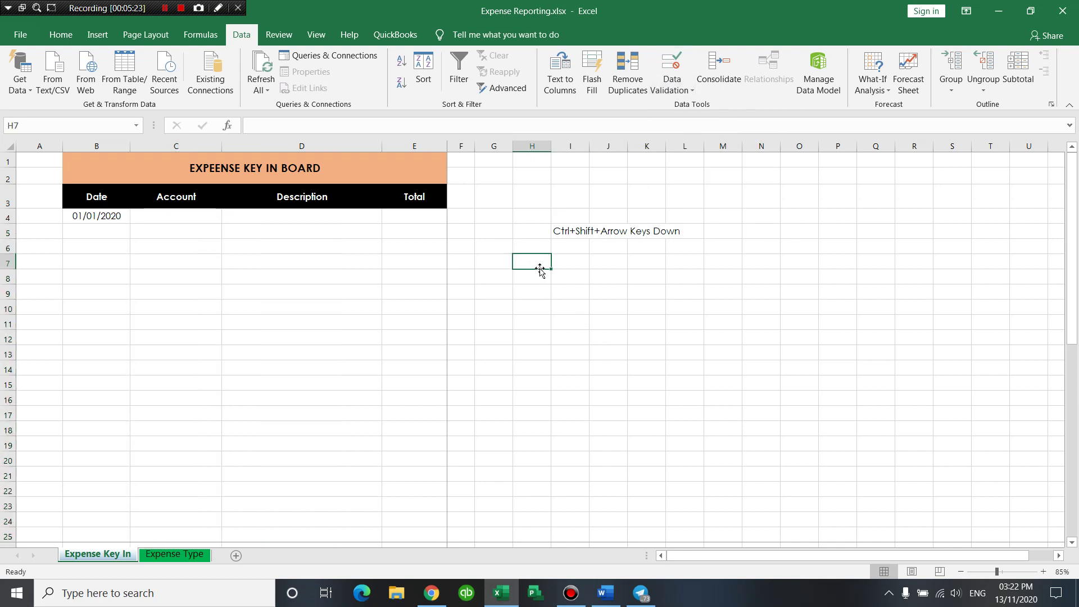
left_click(191, 556)
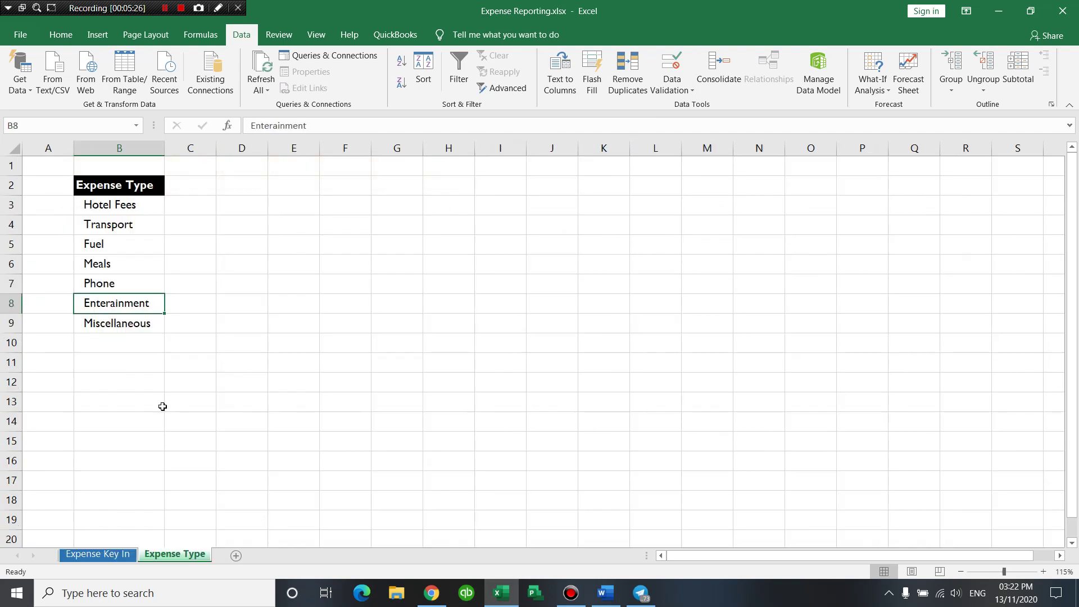
left_click(104, 210)
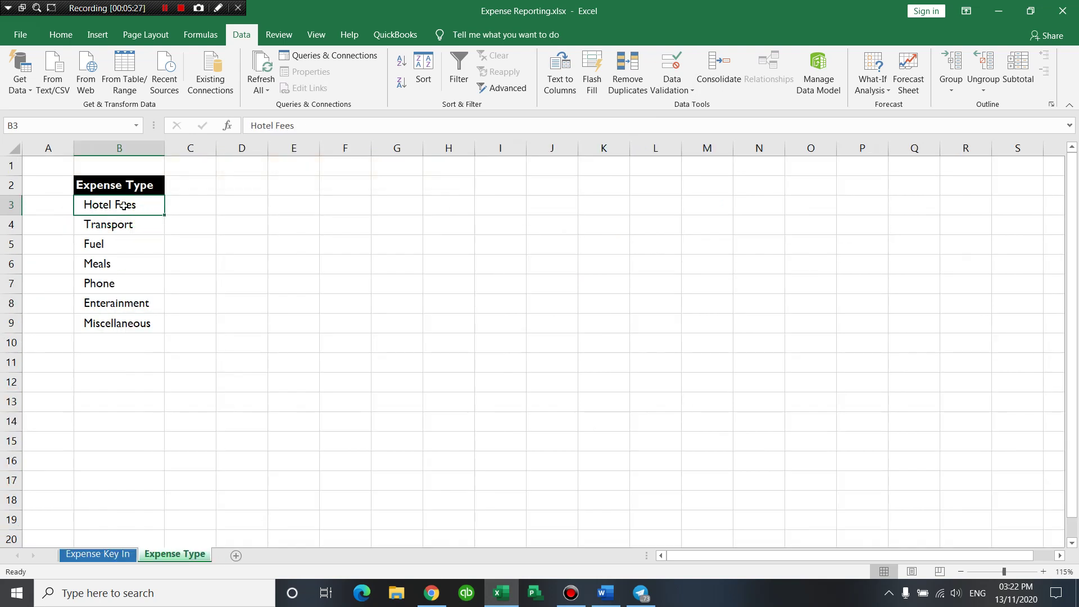
left_click_drag(122, 206, 124, 322)
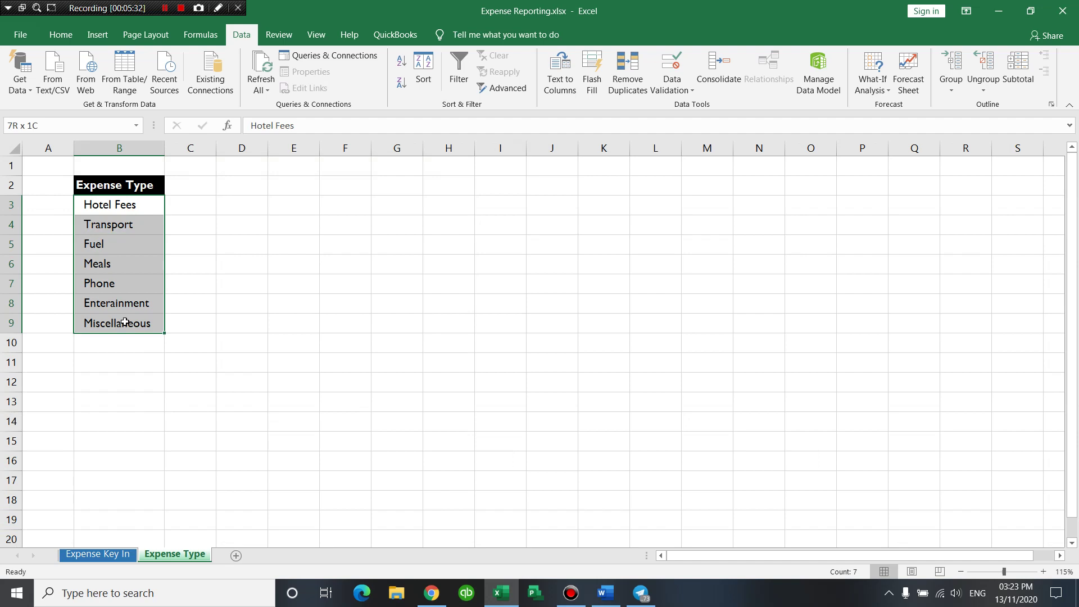
left_click_drag(124, 322, 128, 366)
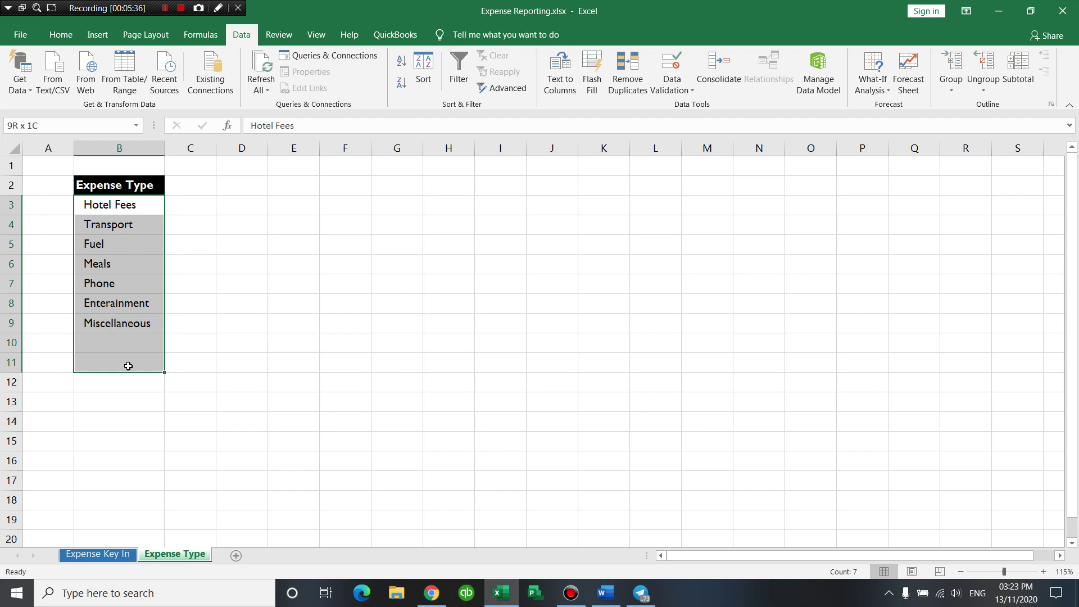
left_click_drag(121, 209, 125, 443)
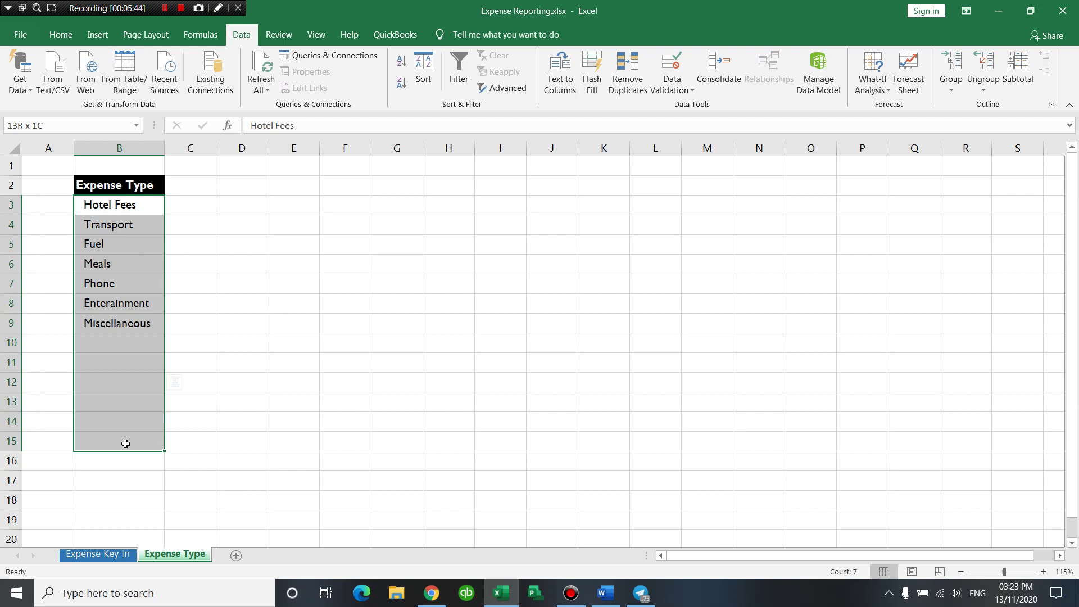
left_click(124, 305)
Move Enterainment and Miscellaneous down one row to free cell B8.
left_click(116, 286)
left_click(126, 319)
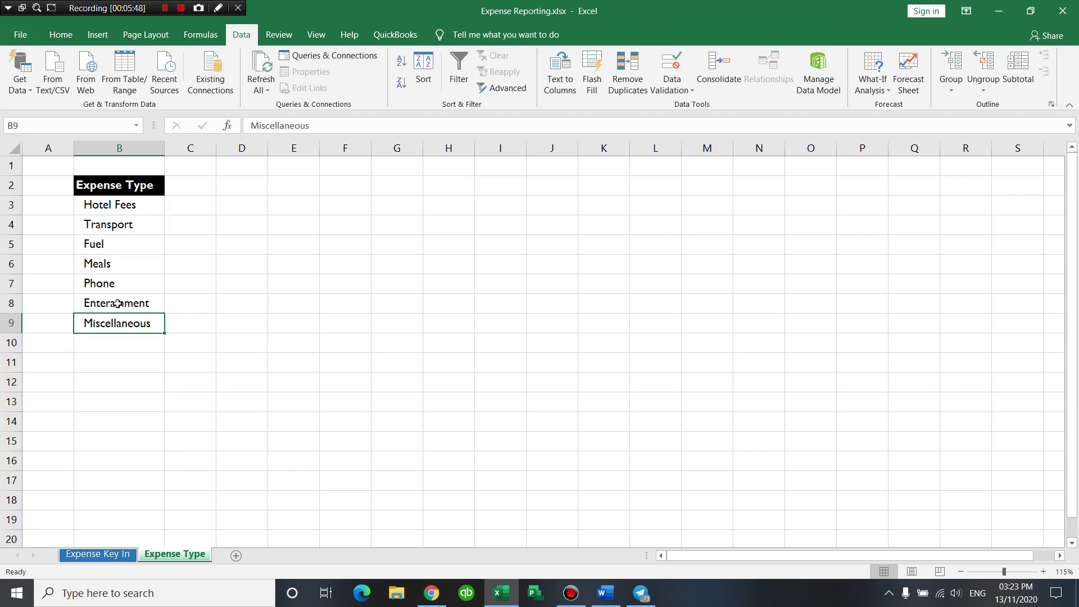
left_click(120, 304)
left_click_drag(129, 301, 124, 353)
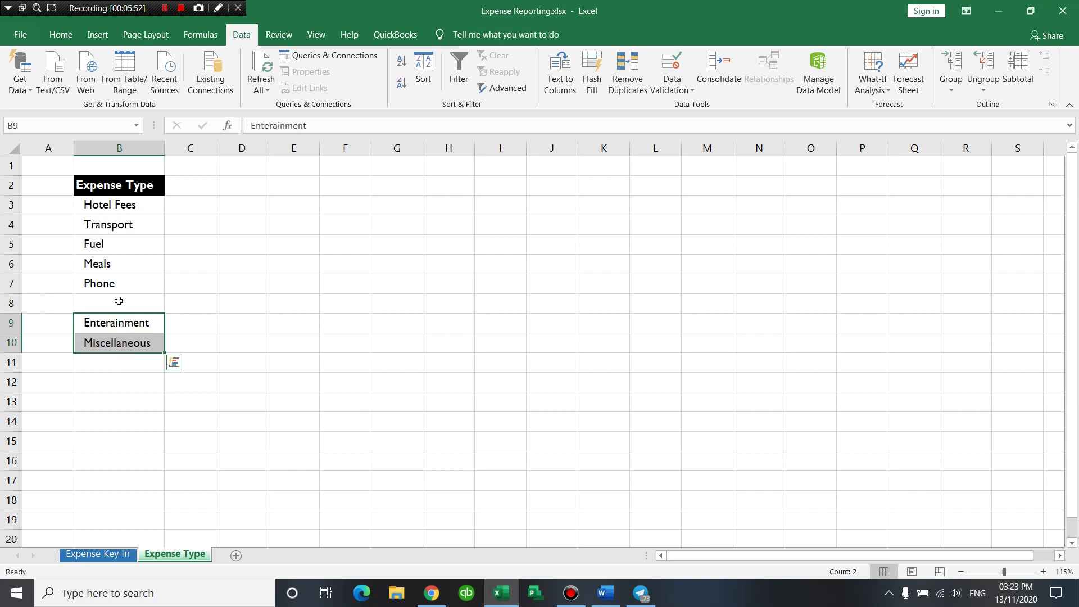
left_click(120, 301)
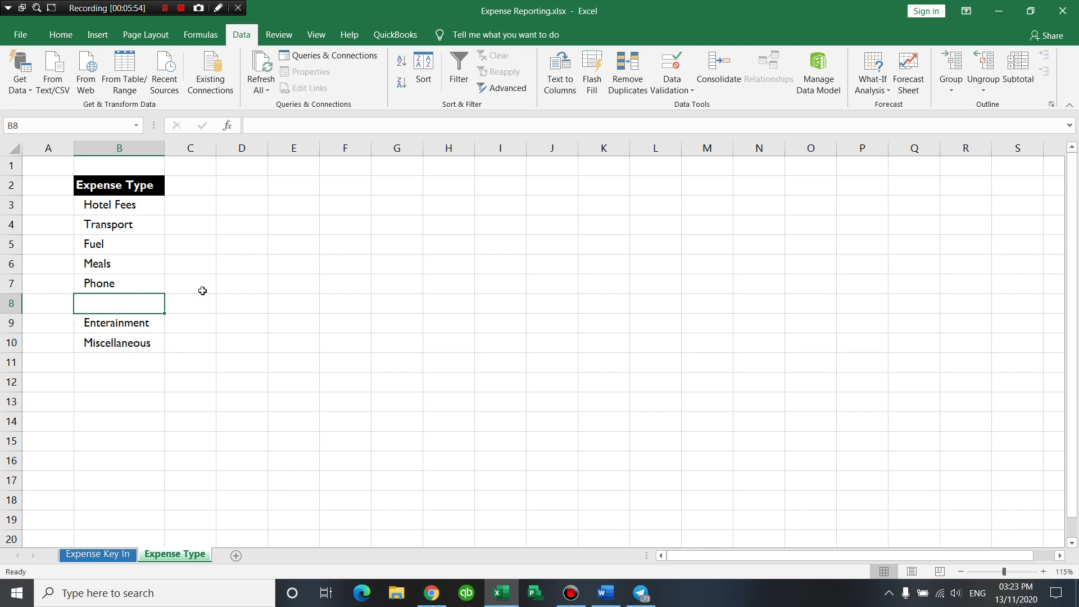
Type Office Supply into B8.
type("Off")
type("ice Su")
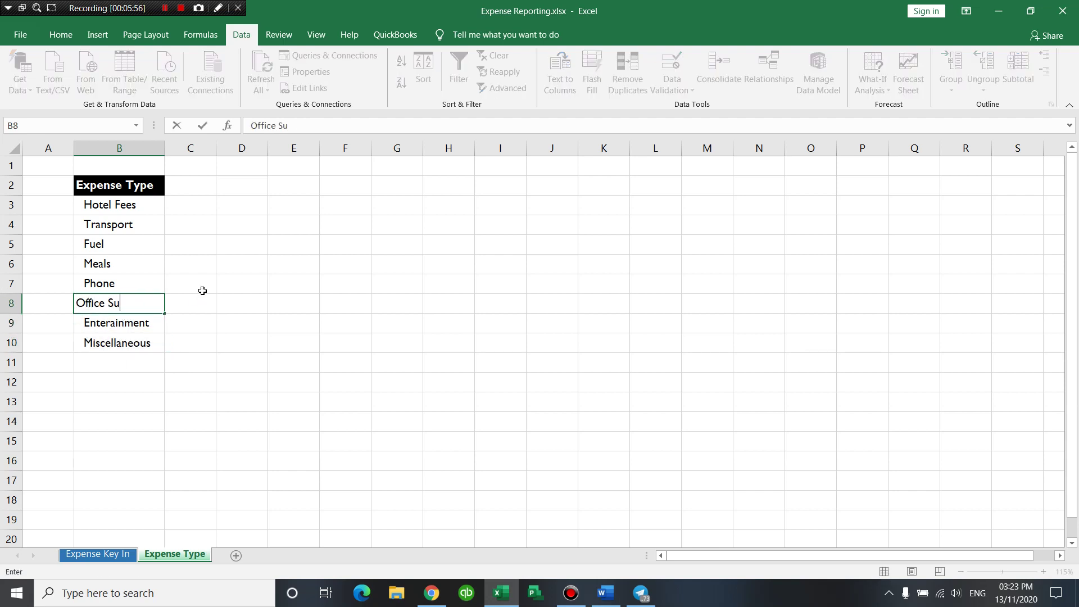
type("p")
key("BackSpace")
key("BackSpace")
key("BackSpace")
key("BackSpace")
key("BackSpace")
key("BackSpace")
key("BackSpace")
key("BackSpace")
key("BackSpace")
type("Office Su")
key("Tab")
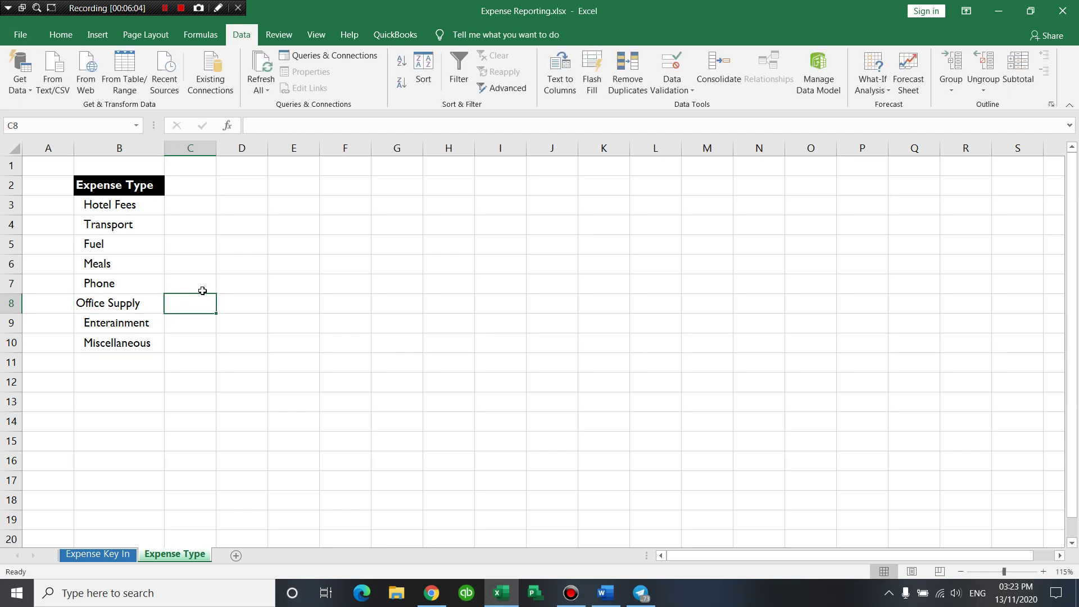
key("shift+Tab")
Indent Office Supply in B8 and name the range B3:B12 'ExpenseType' via the Name Box.
left_click(78, 35)
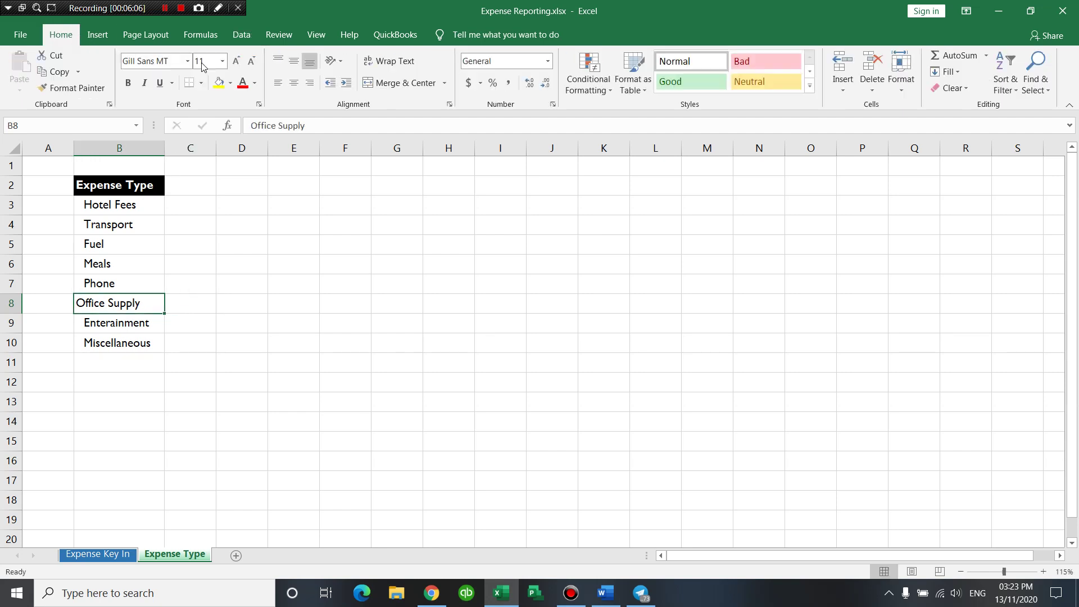
left_click(347, 83)
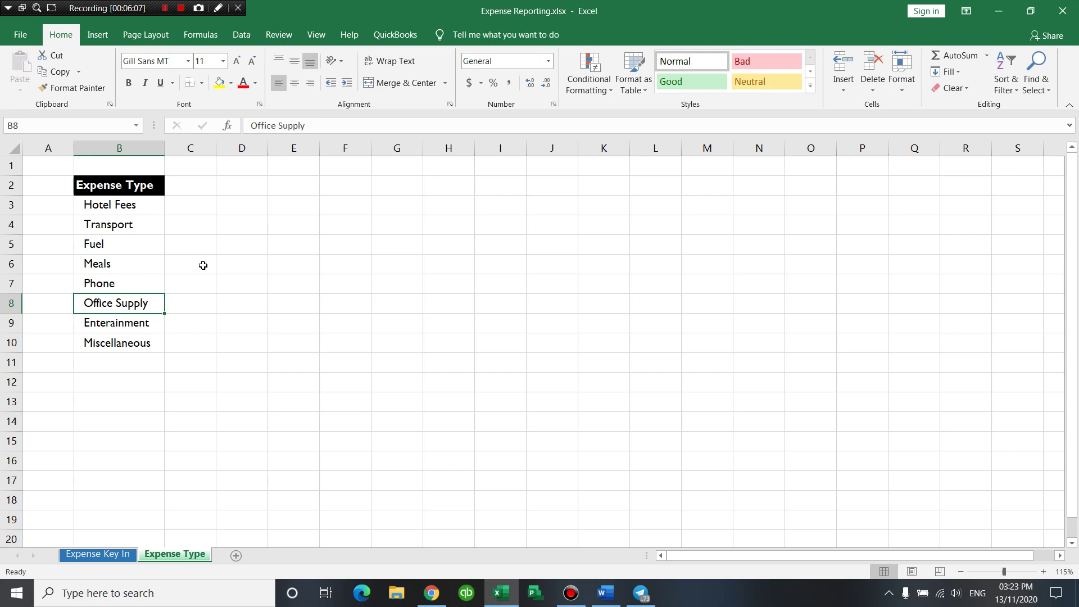
left_click(118, 220)
left_click_drag(130, 205, 139, 383)
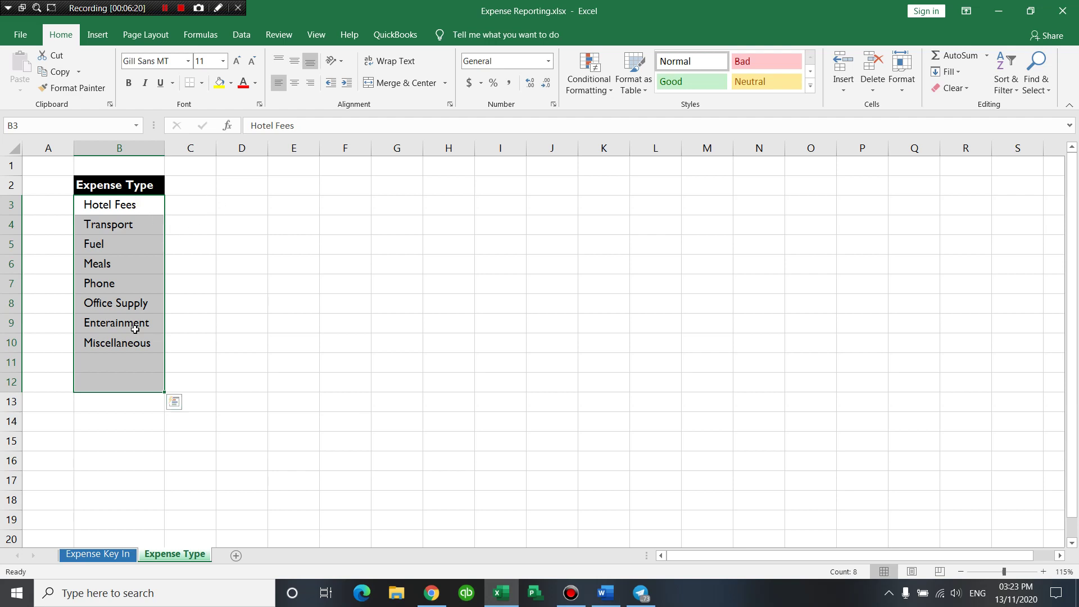
left_click(23, 126)
type("ExpenseType")
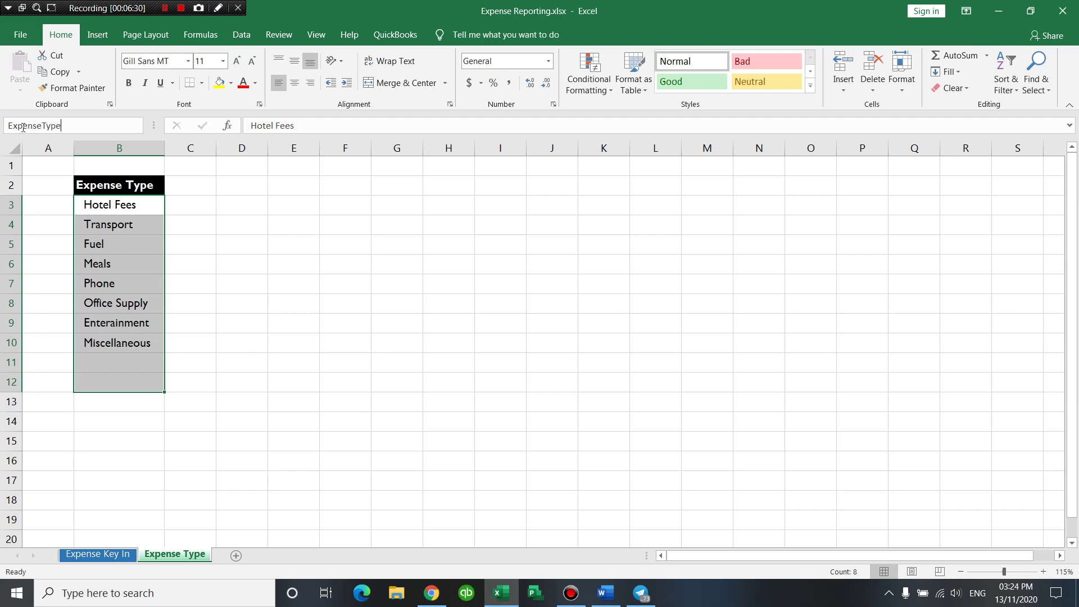
key("Return")
left_click(405, 230)
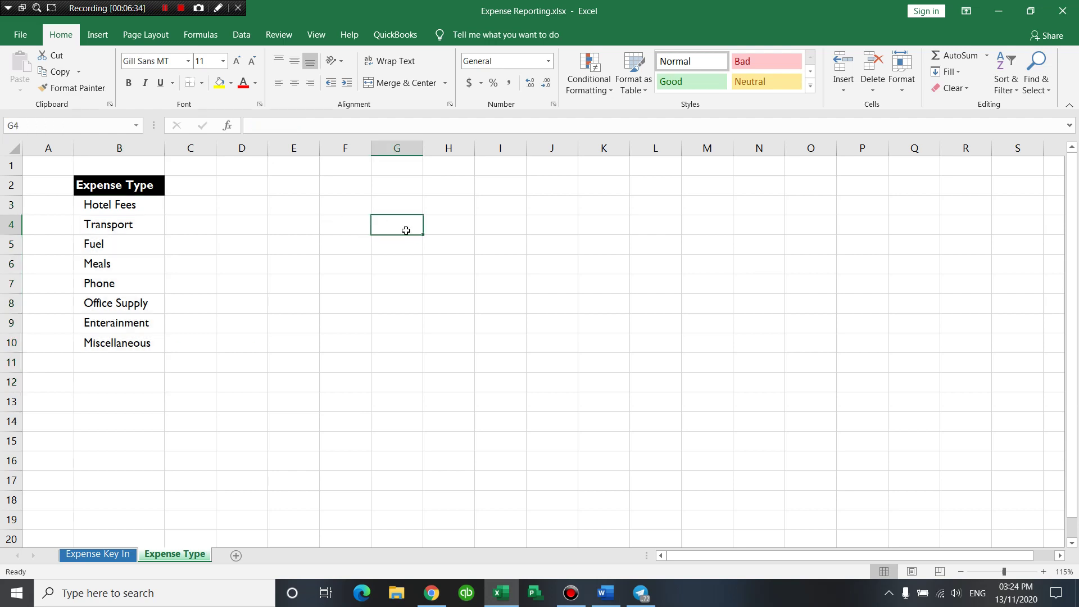
Test the formula =ExpenseType in G4, then cancel it.
type("=exp")
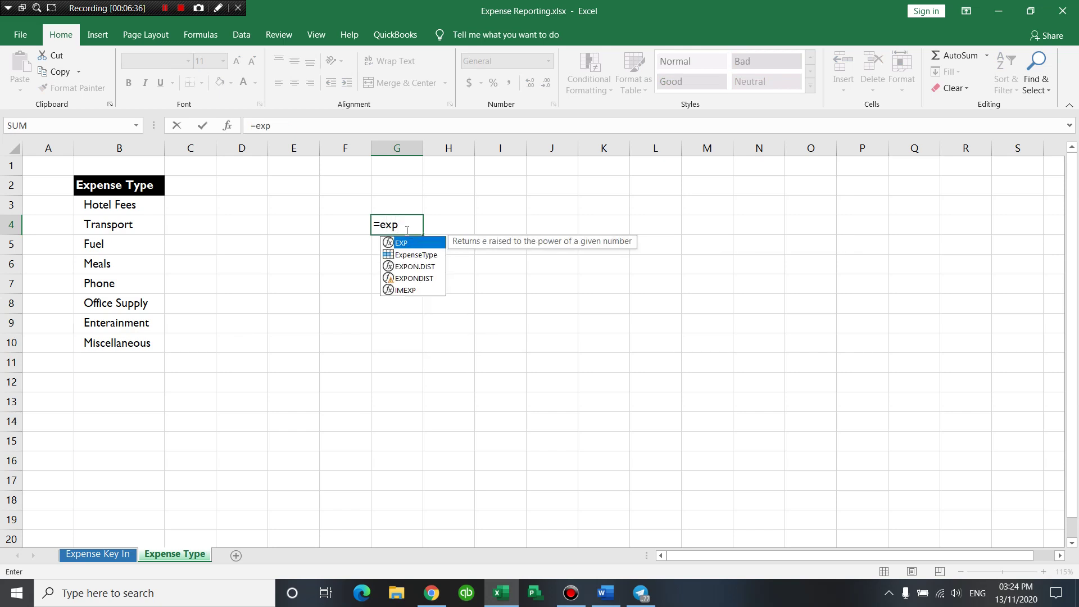
key("Down")
key("Tab")
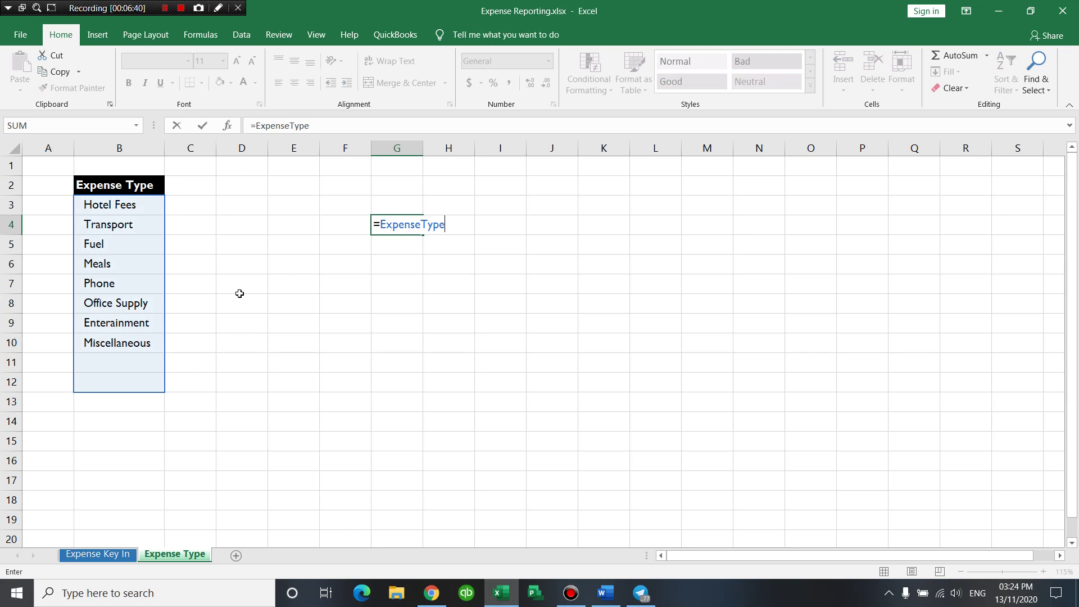
key("Escape")
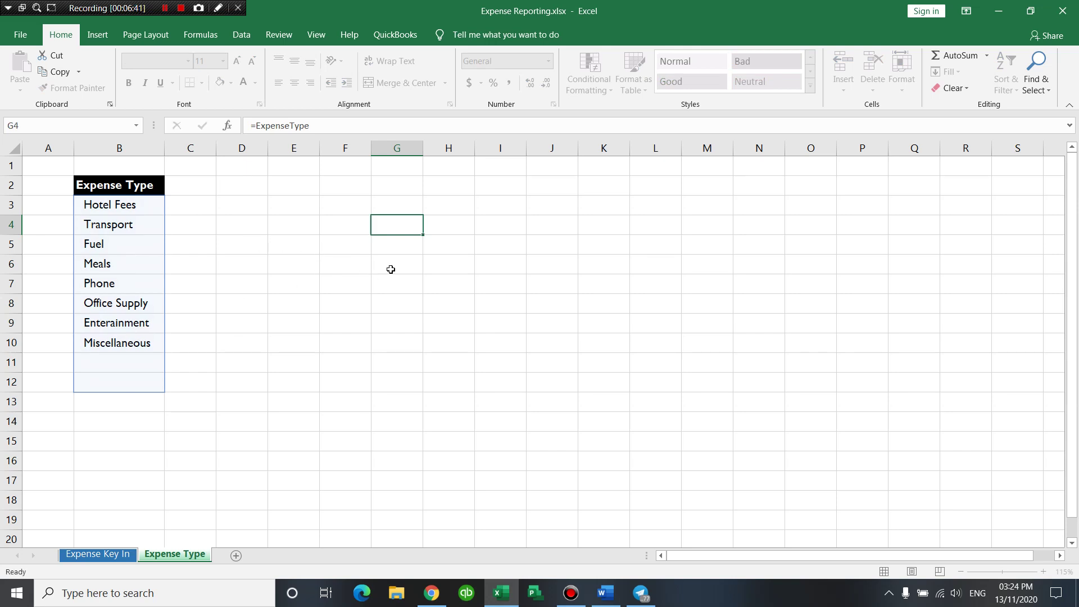
Type the note 'Define Name' into G4.
type("de")
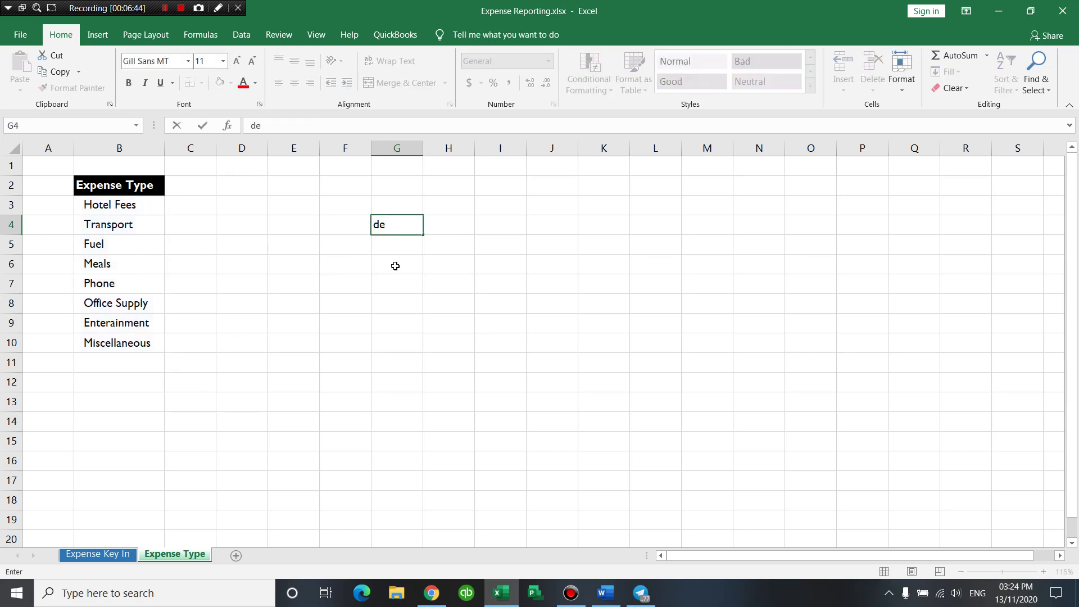
key("BackSpace")
key("BackSpace")
type("Define ")
type("name")
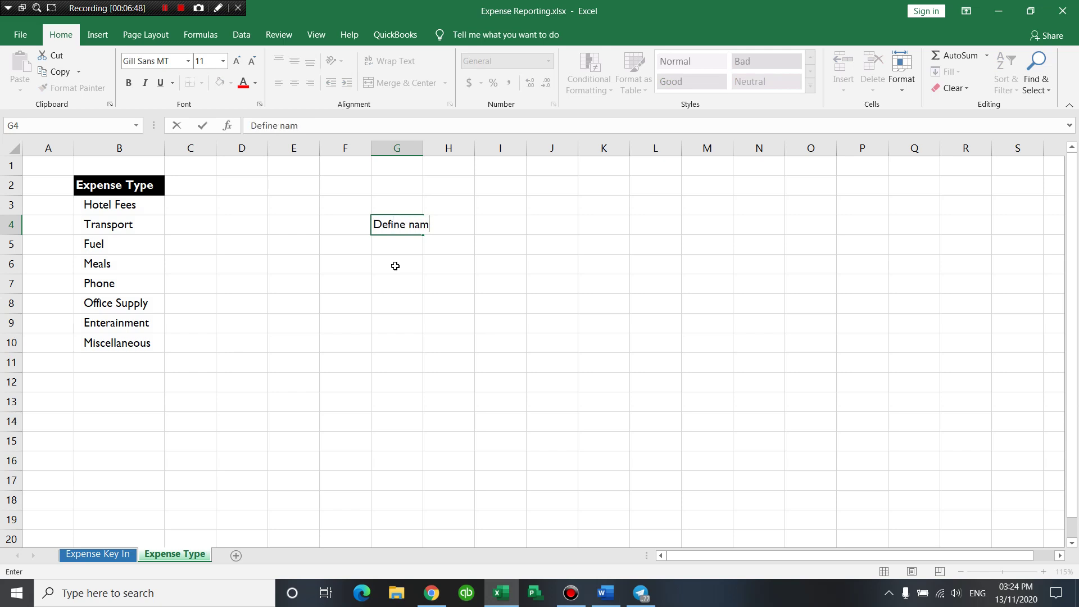
key("BackSpace")
key("BackSpace")
key("BackSpace")
type("Name")
left_click(425, 286)
left_click(281, 210)
left_click(388, 223)
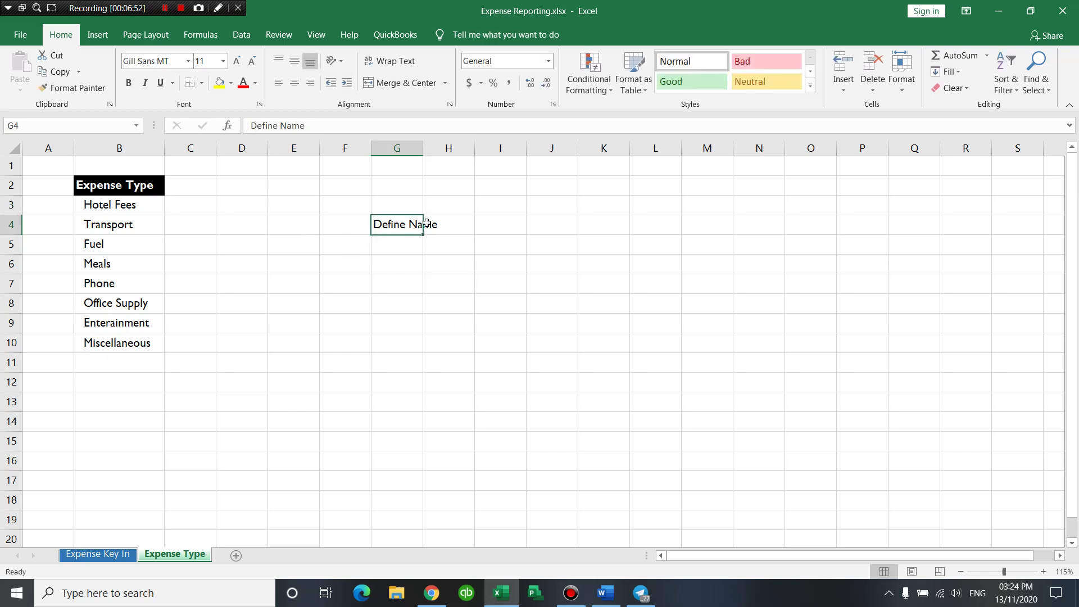
left_click(427, 223)
left_click(160, 205)
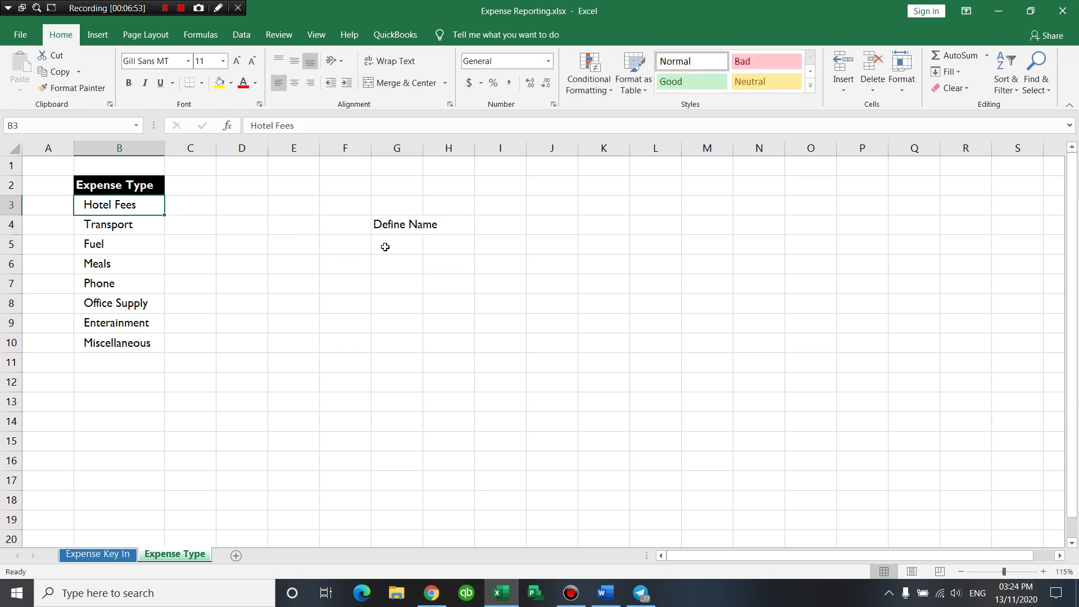
Open Formulas > Define Name for B3 and cancel the Hotel_Fees name.
left_click(31, 128)
left_click(206, 37)
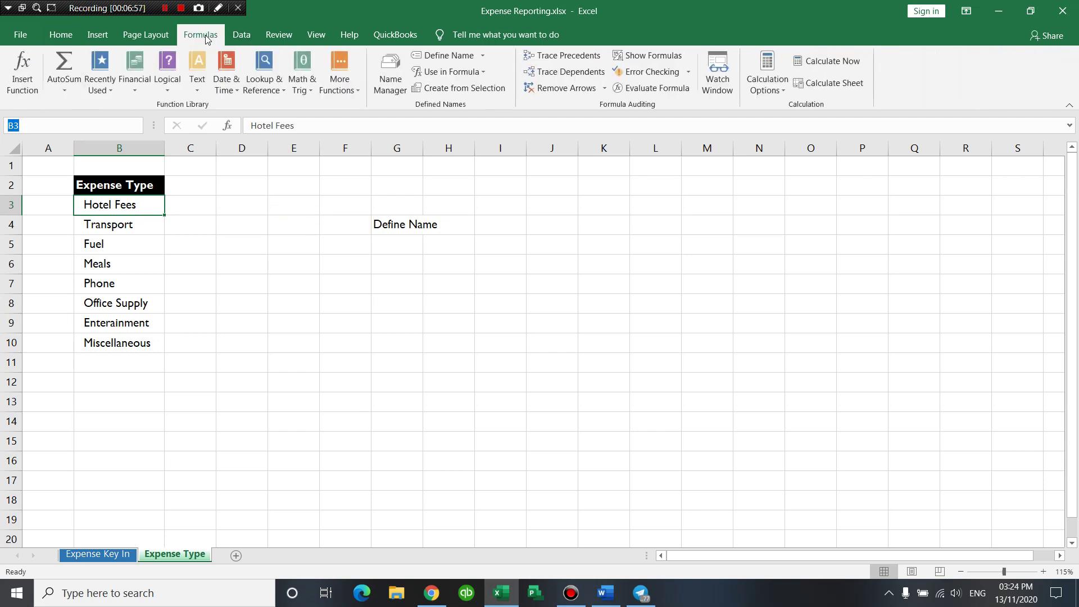
left_click(444, 56)
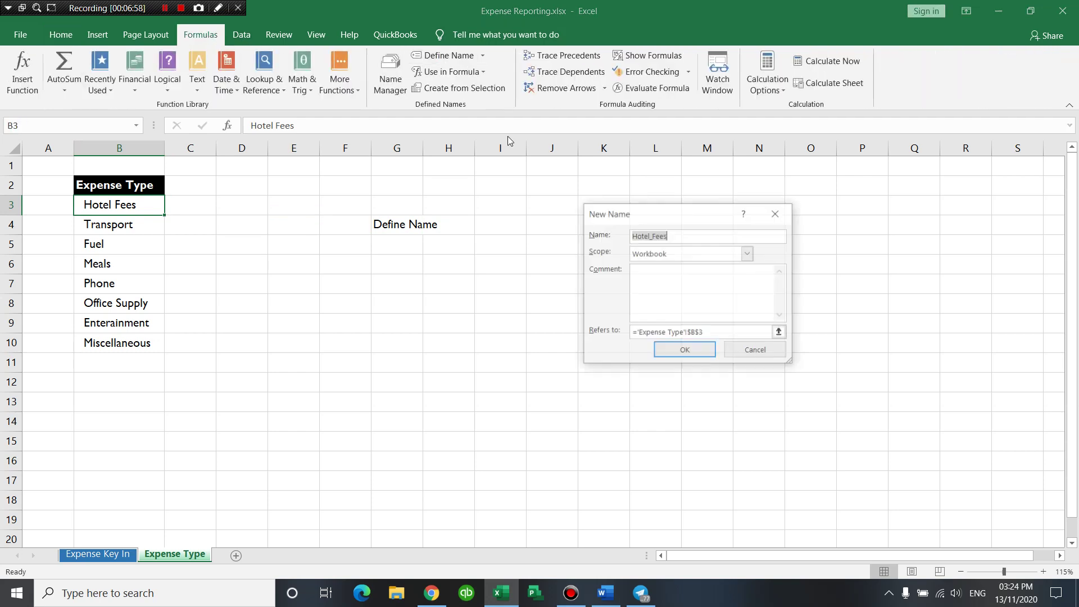
left_click(774, 355)
left_click(439, 313)
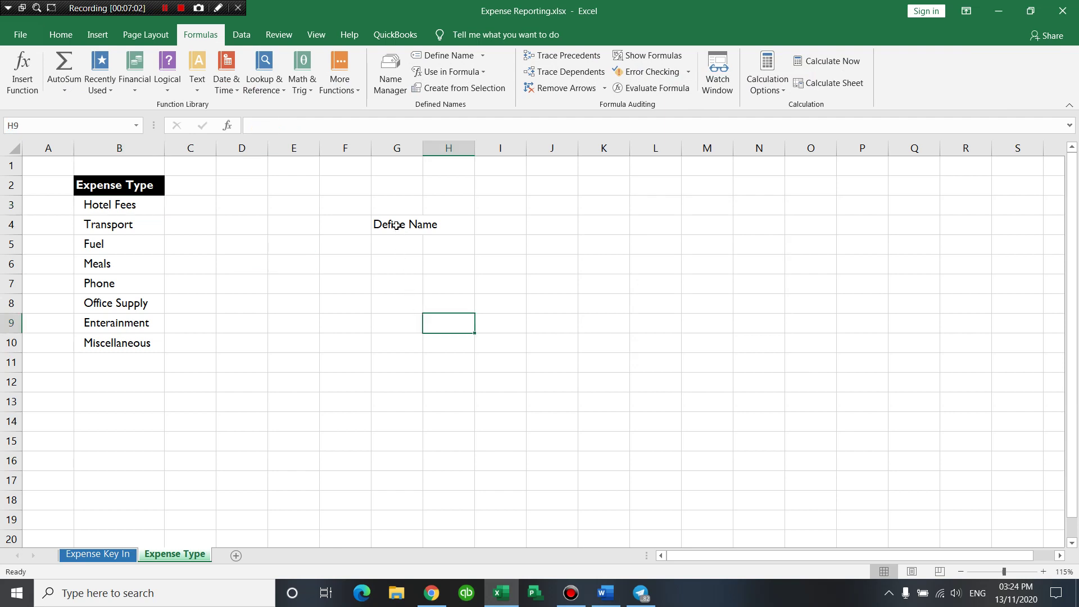
Delete the G4 note and return to the Expense Key In sheet at cell C4.
left_click(396, 225)
key("Delete")
left_click(414, 342)
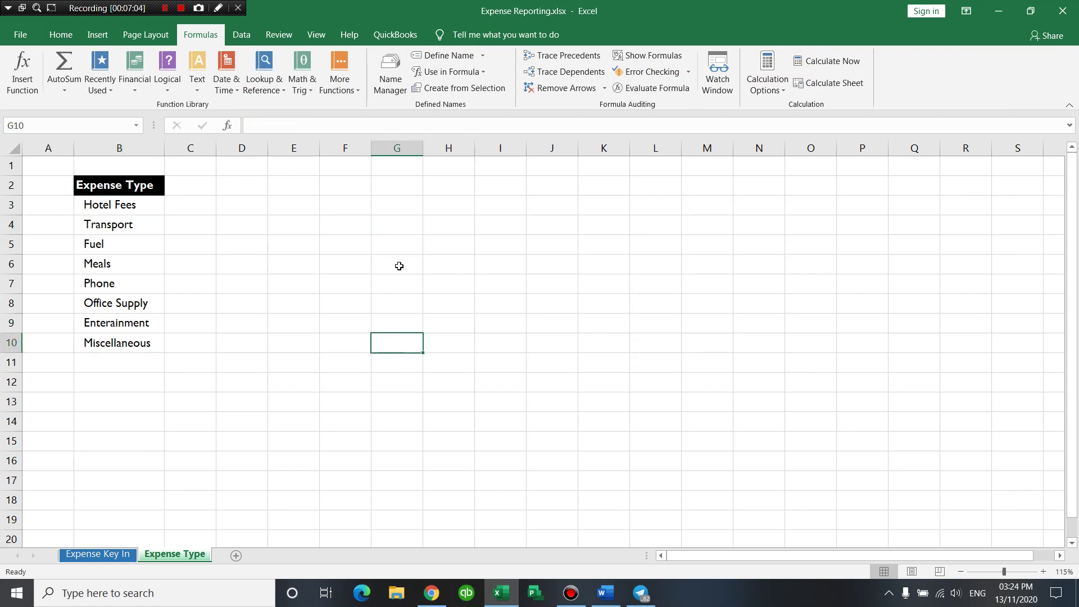
left_click(399, 265)
left_click(121, 538)
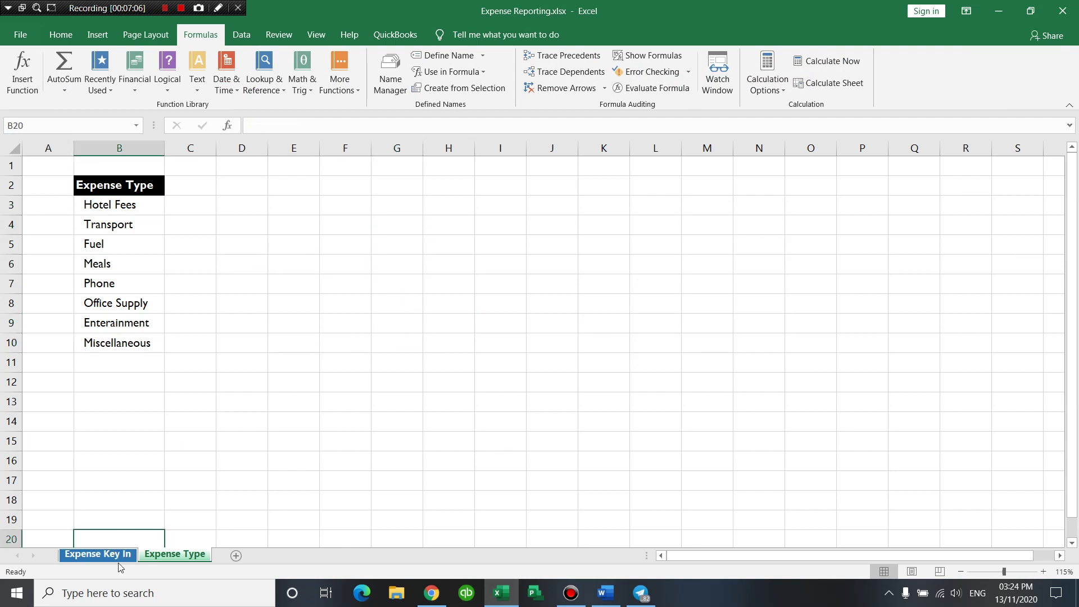
key("ctrl+Page_Up")
left_click(193, 222)
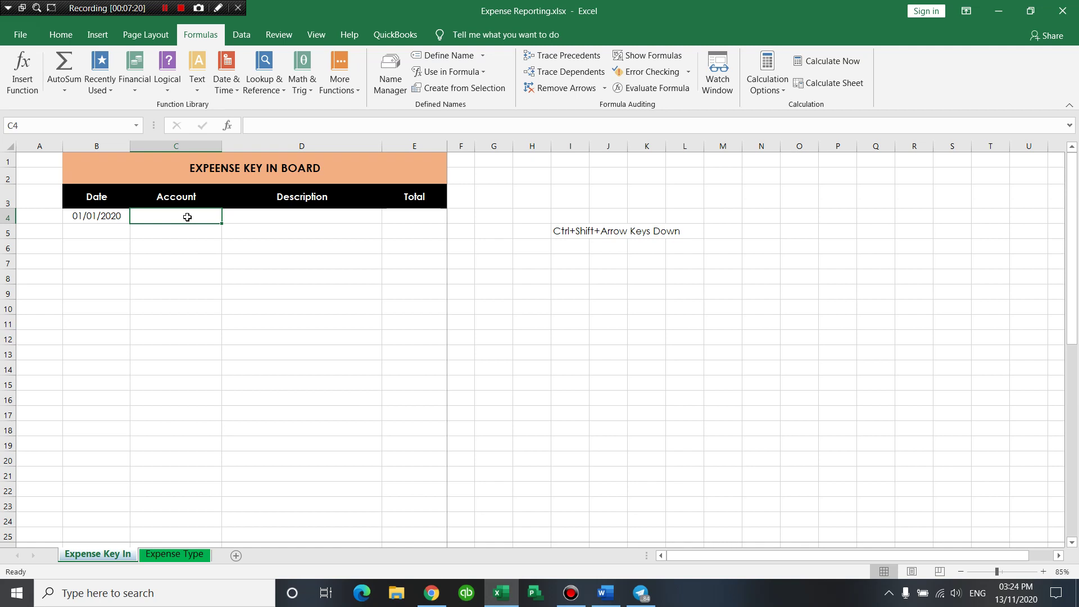
Choose View > Freeze Panes > Unfreeze Panes on the Expense Key In sheet.
left_click_drag(187, 217, 188, 537)
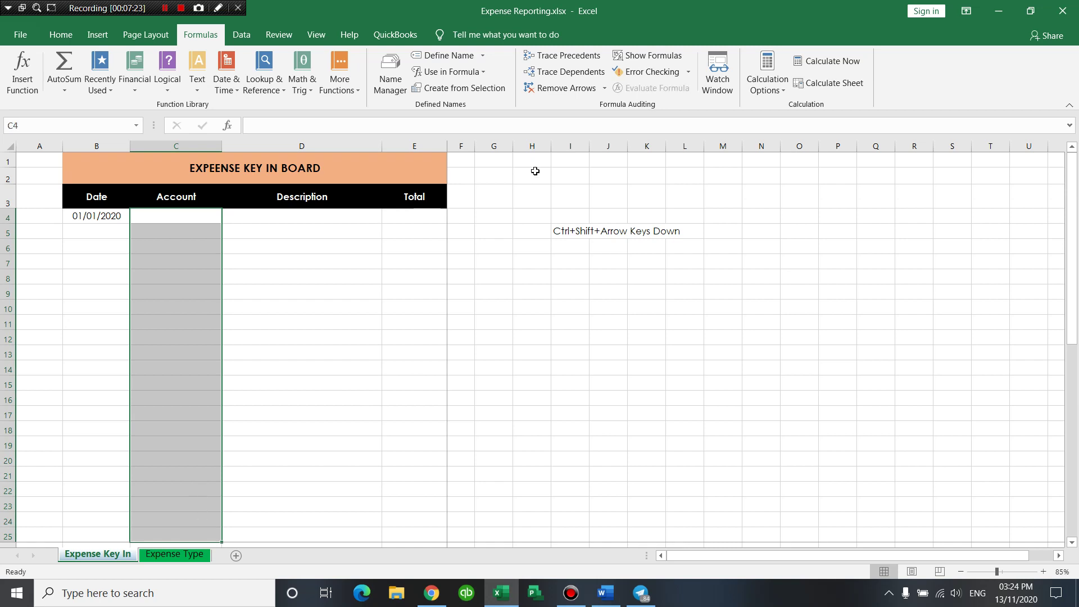
left_click(241, 35)
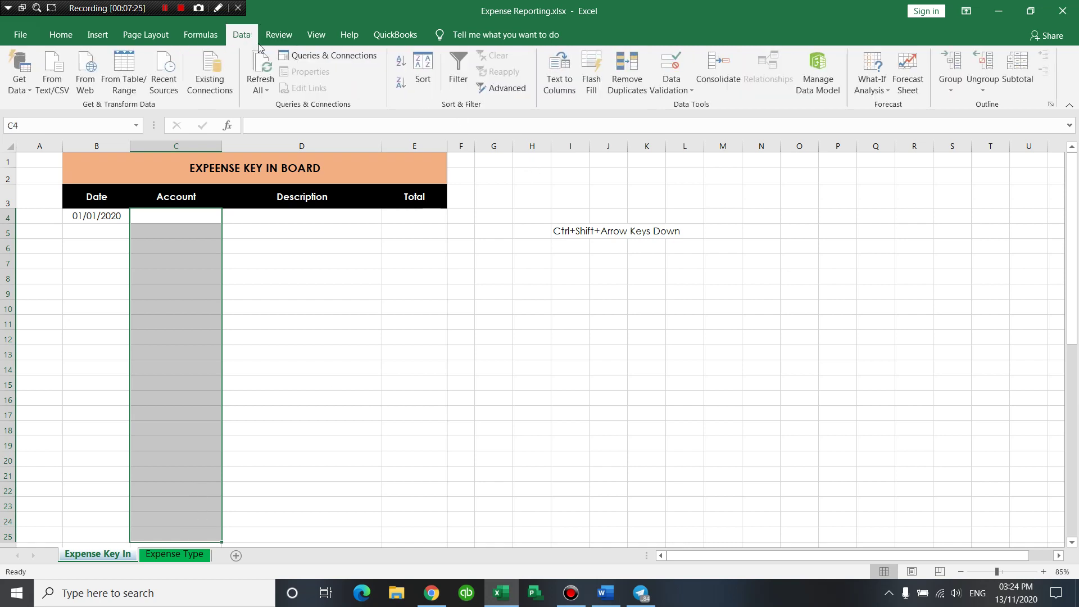
left_click(315, 35)
left_click(468, 84)
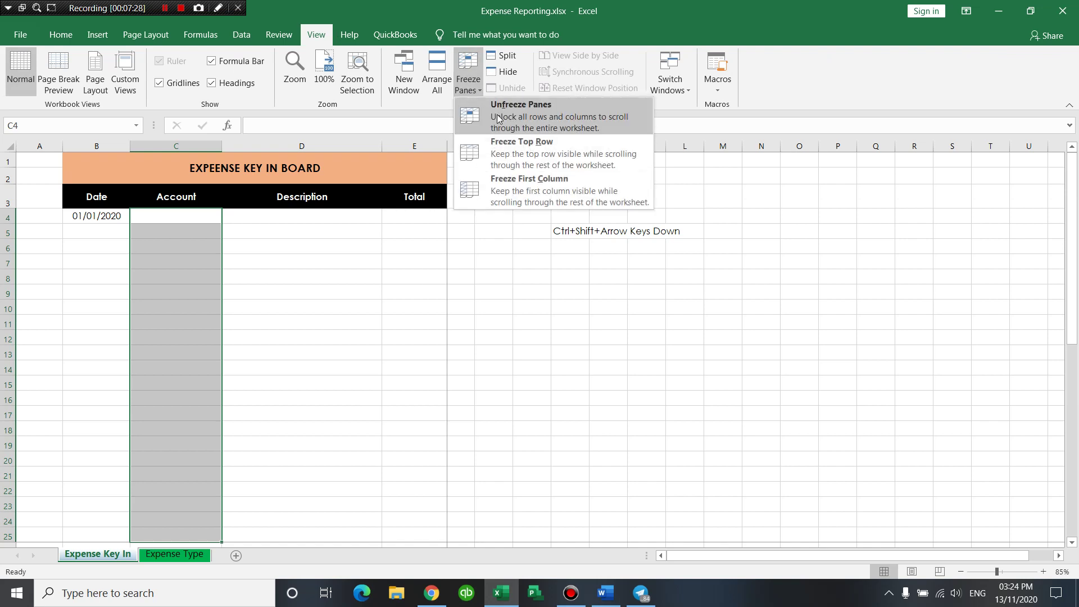
left_click(497, 118)
Jump from C4 to the last row, 1048576, to confirm the sheet scrolls freely.
scroll(338, 293, "down", 3)
scroll(338, 293, "down", 8)
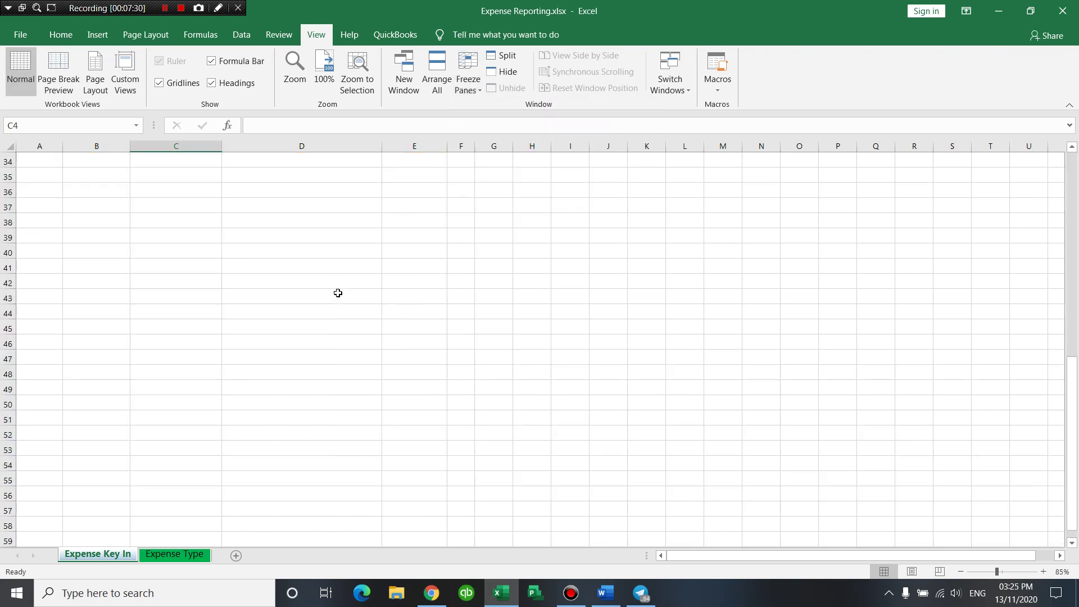
key("ctrl+shift+Down")
scroll(337, 293, "up", 11)
left_click(213, 224)
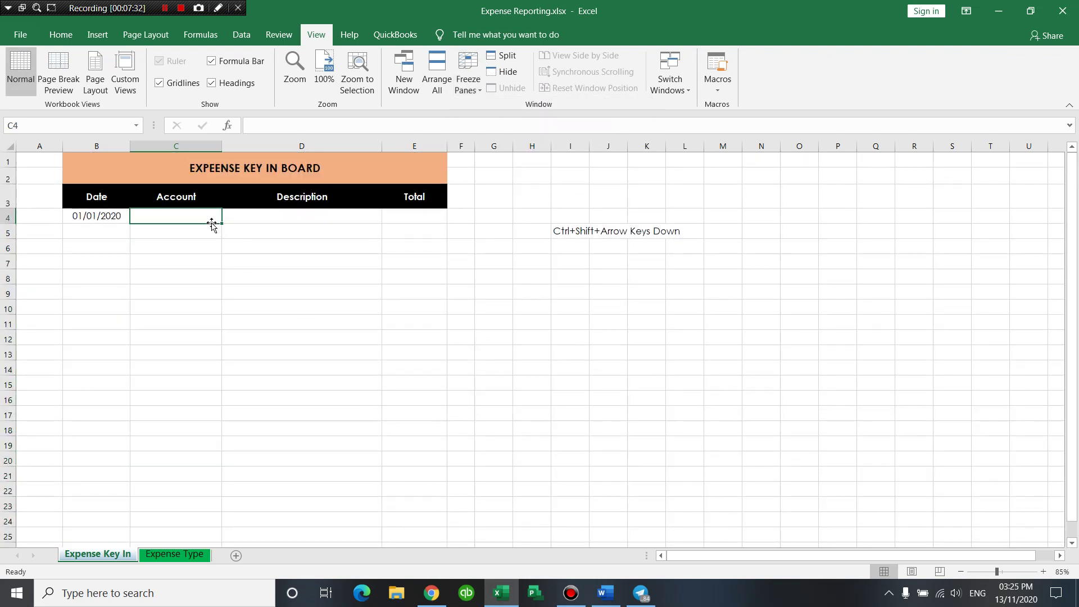
key("ctrl+Down")
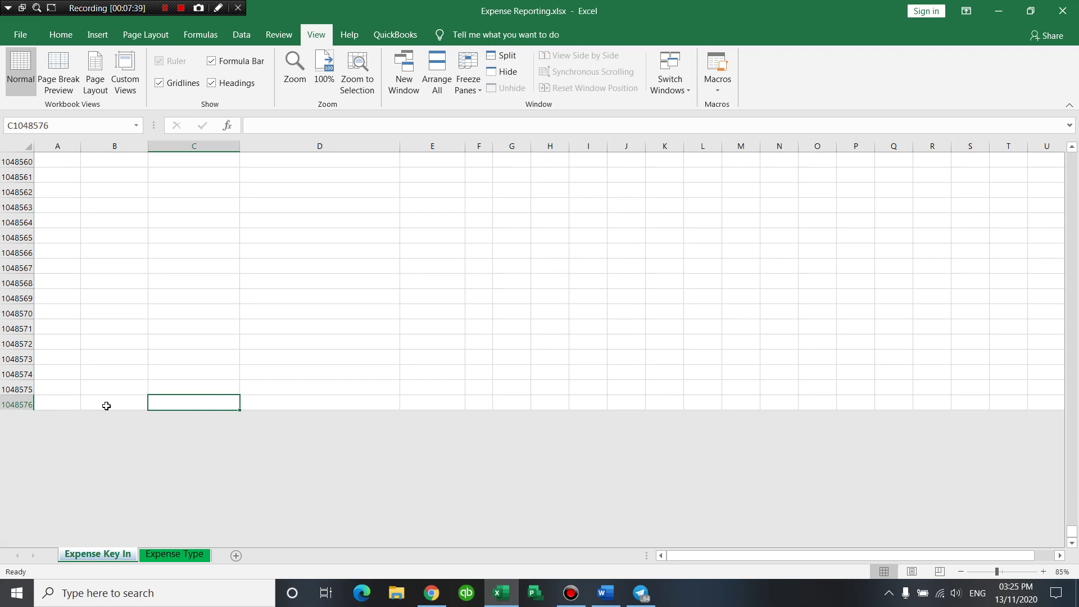
Select the Account column from C4 to the sheet's last row with Ctrl+Shift+Down.
key("ctrl+Up")
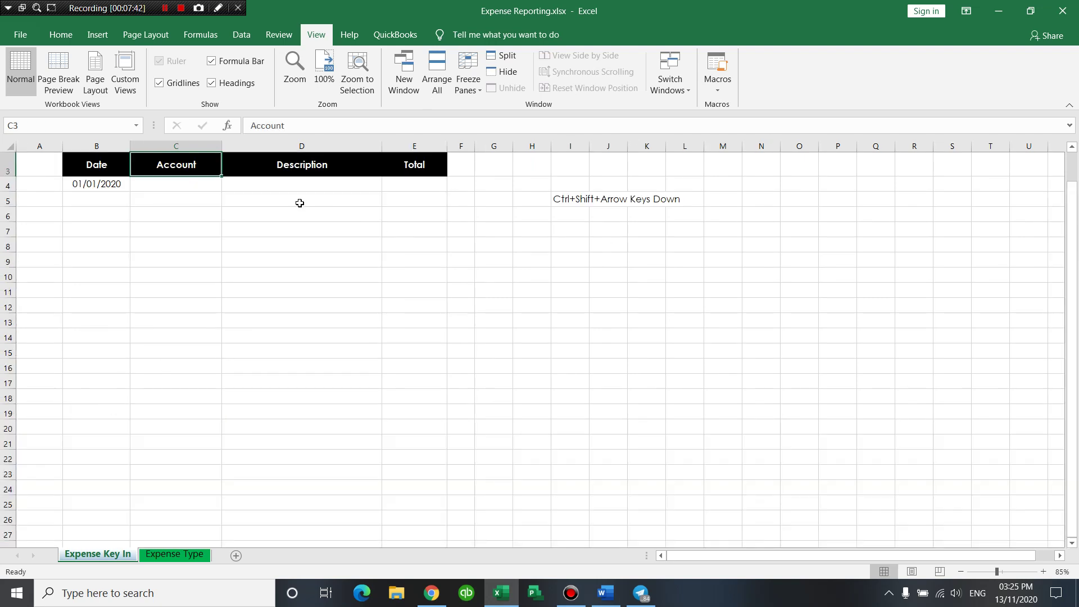
left_click(170, 180)
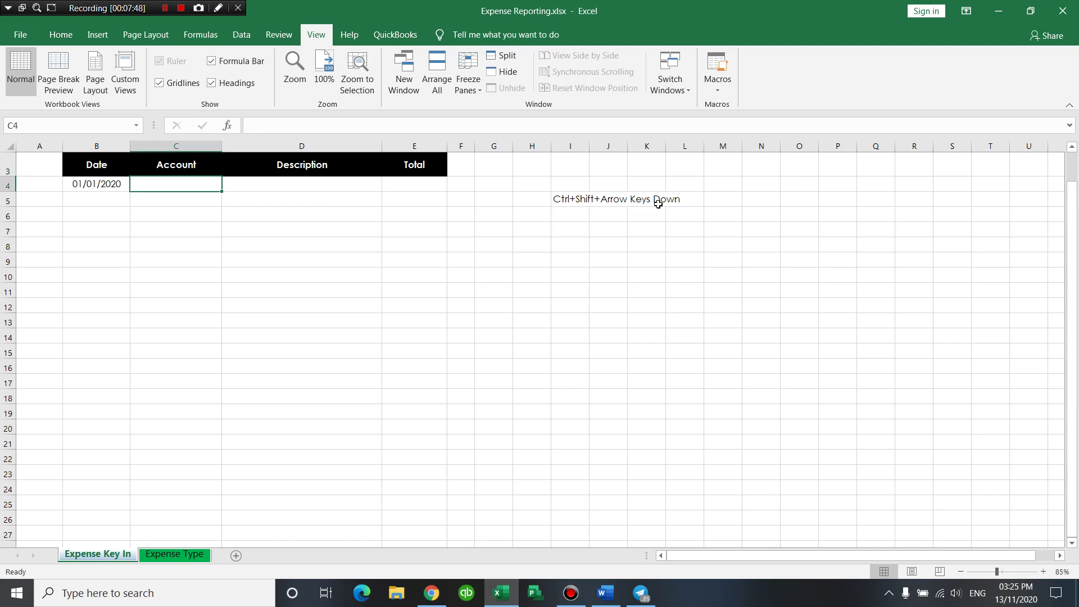
key("ctrl+shift+Down")
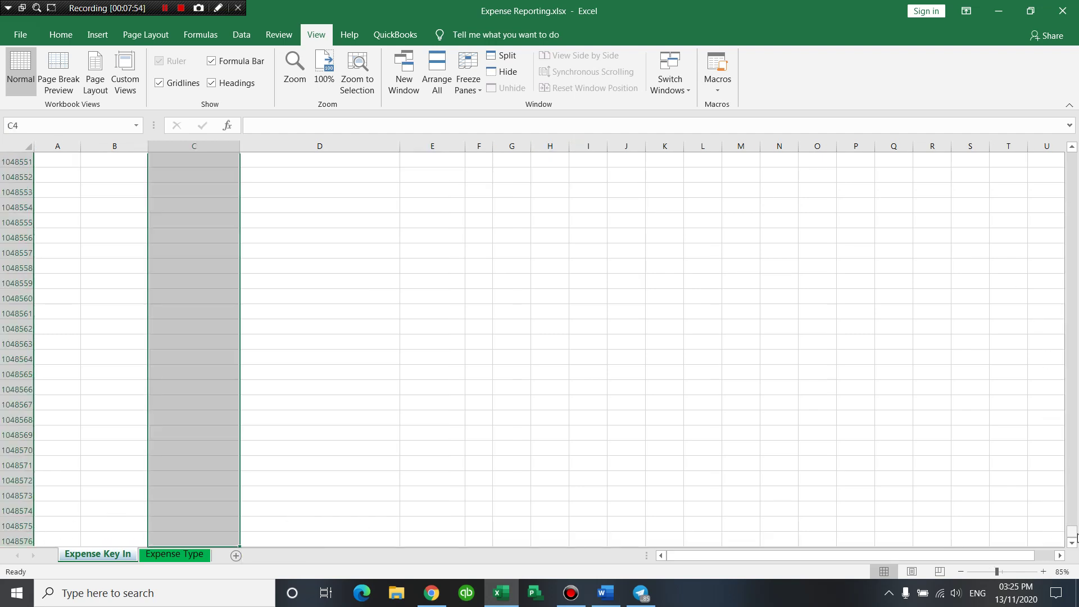
left_click_drag(1072, 531, 1072, 152)
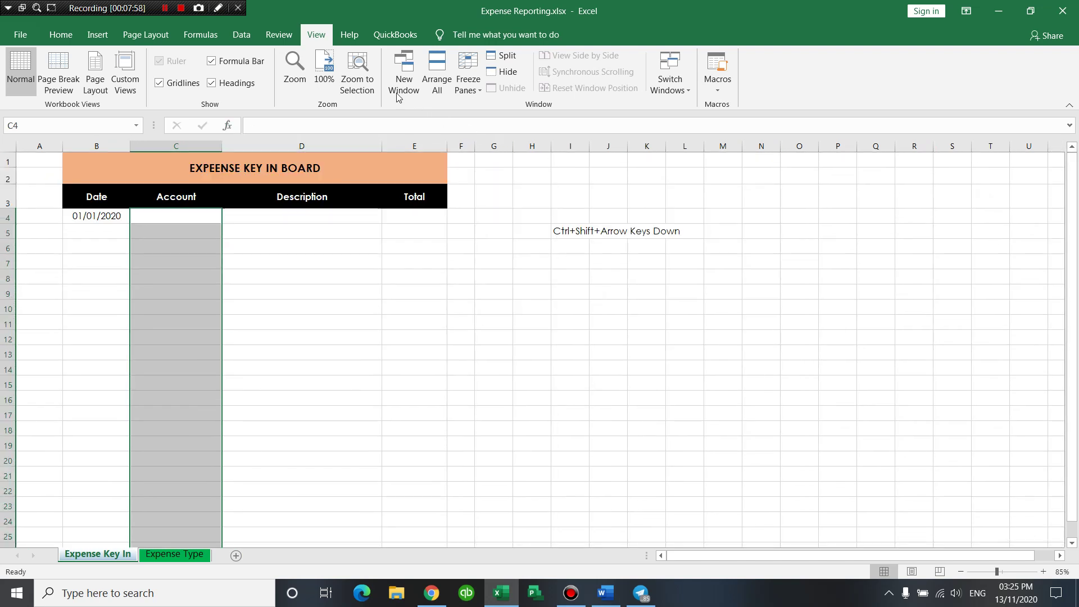
left_click(243, 35)
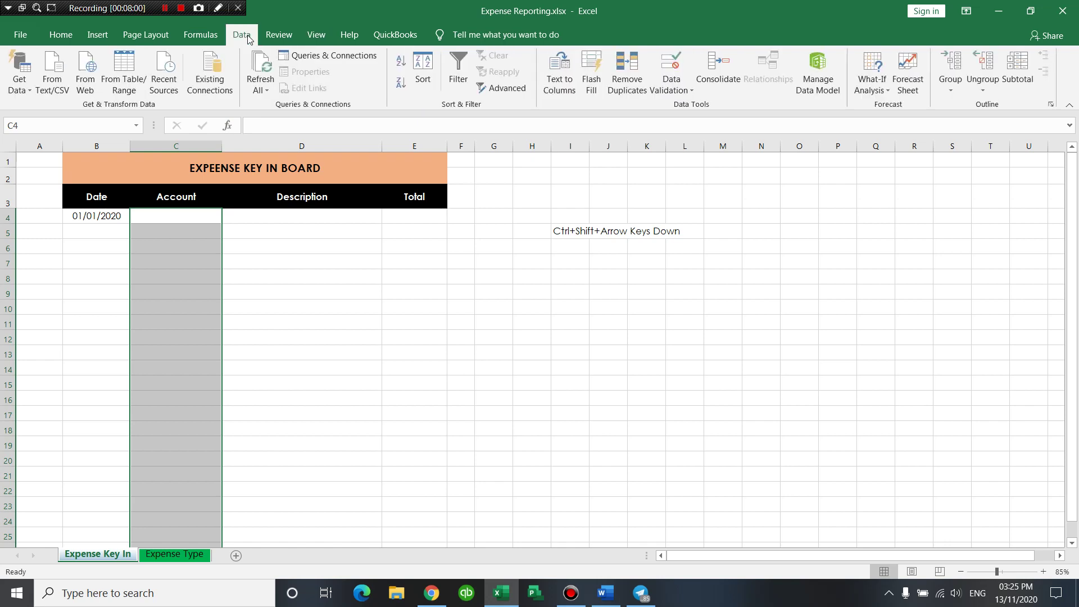
Set the selected Account cells' validation to a List with source =ExpenseType.
left_click(672, 66)
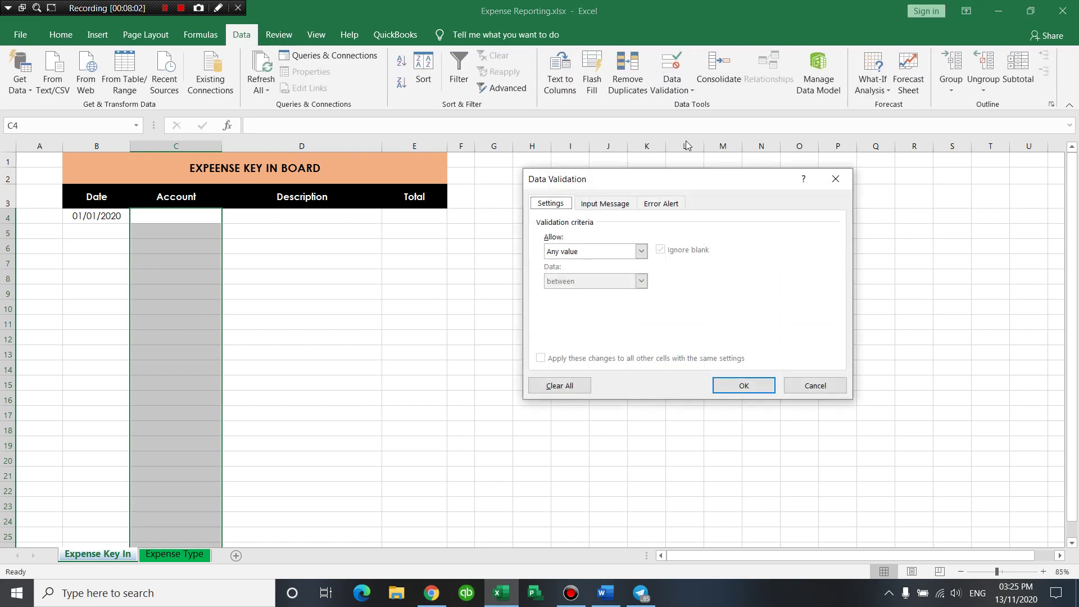
left_click(642, 252)
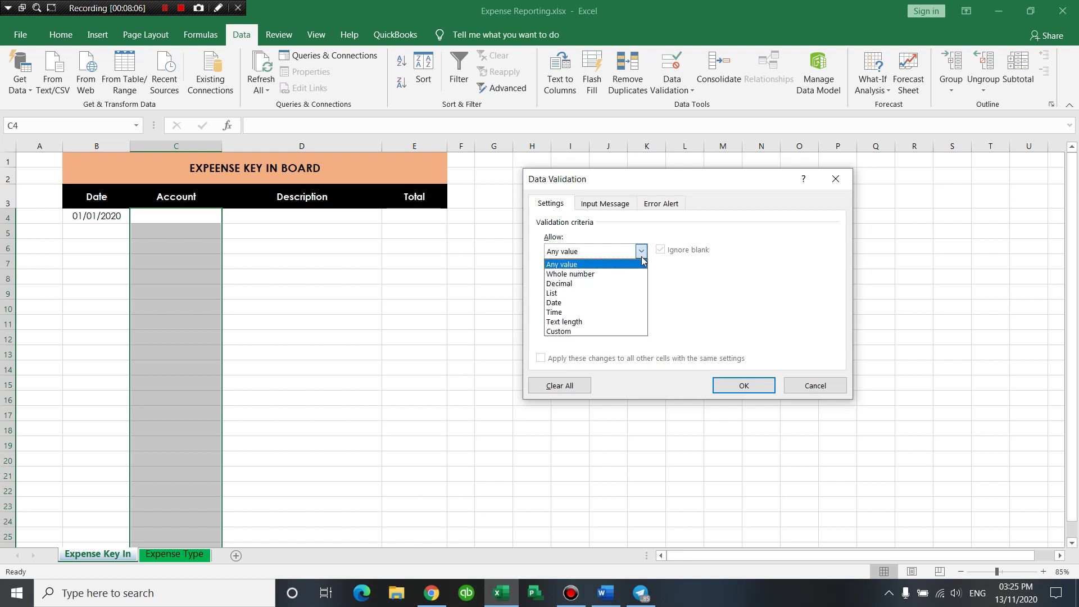
left_click(607, 292)
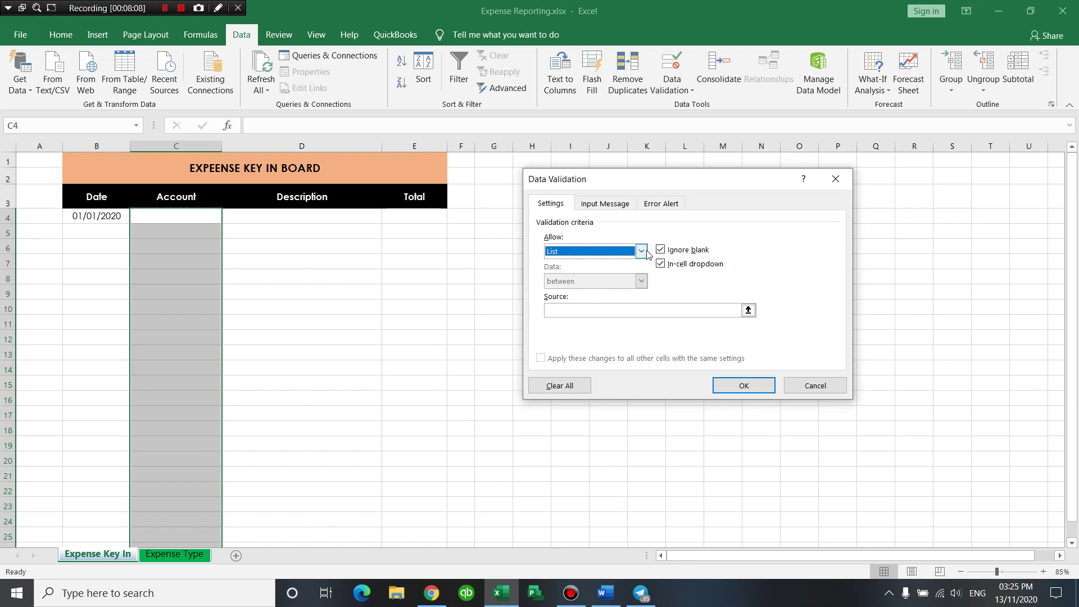
left_click(643, 252)
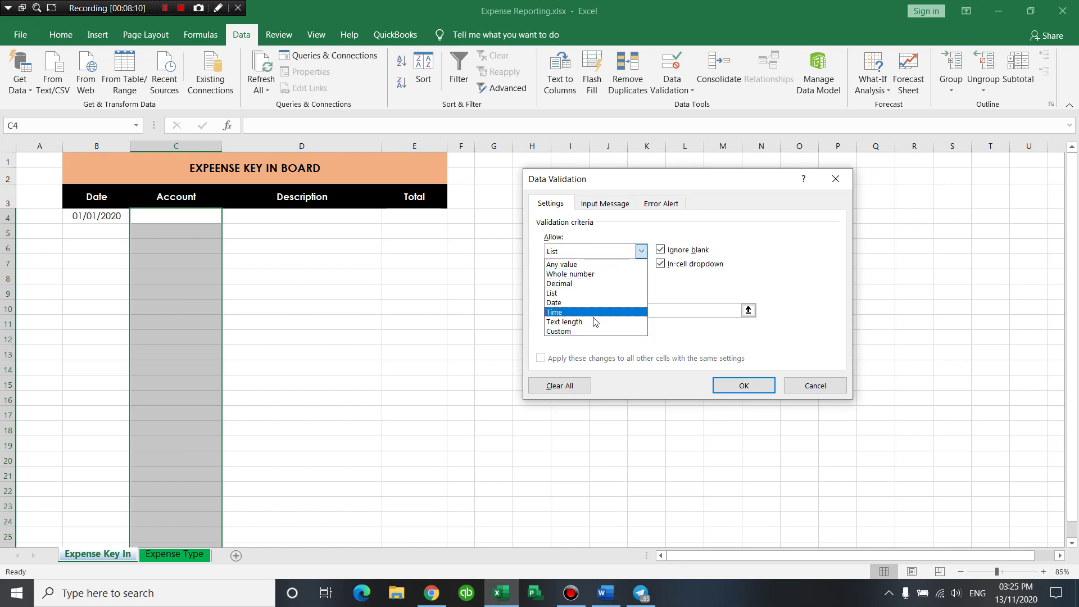
left_click(563, 294)
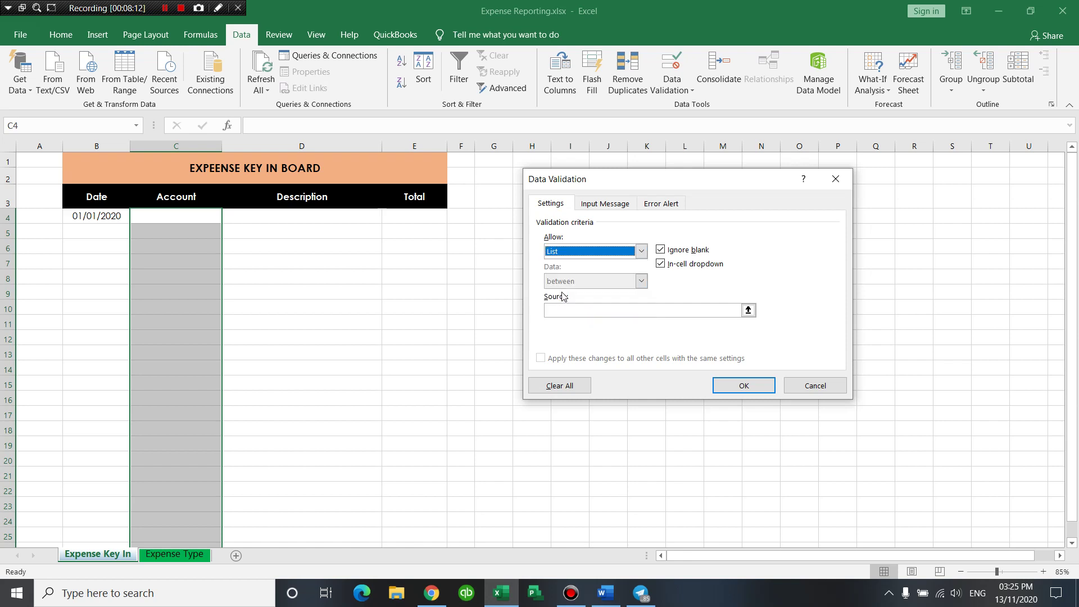
left_click(586, 309)
type("=Exp")
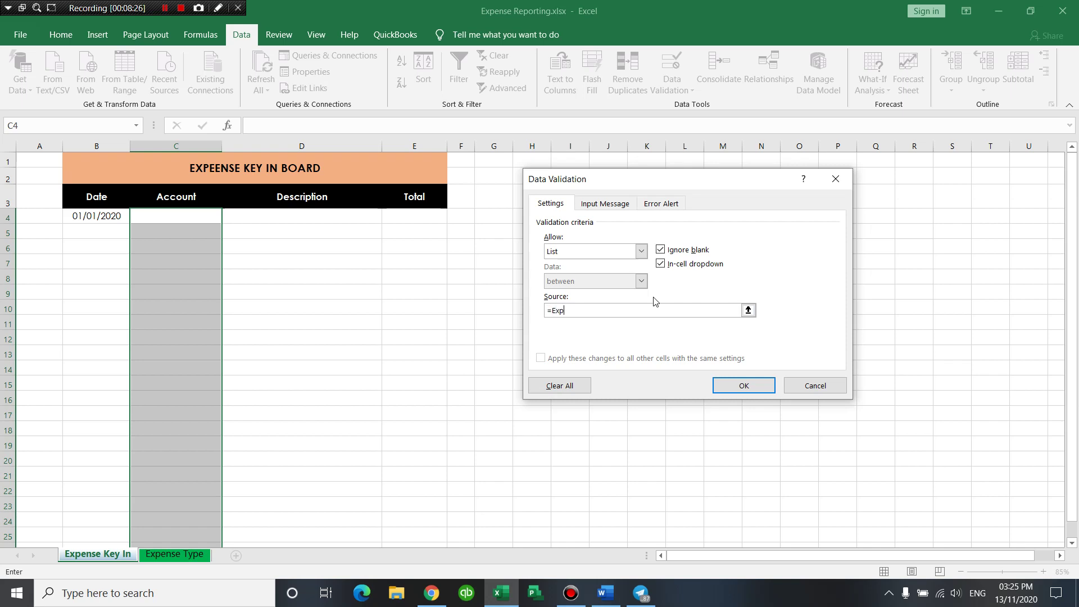
key("BackSpace")
key("BackSpace")
key("BackSpace")
left_click(638, 313)
key("F3")
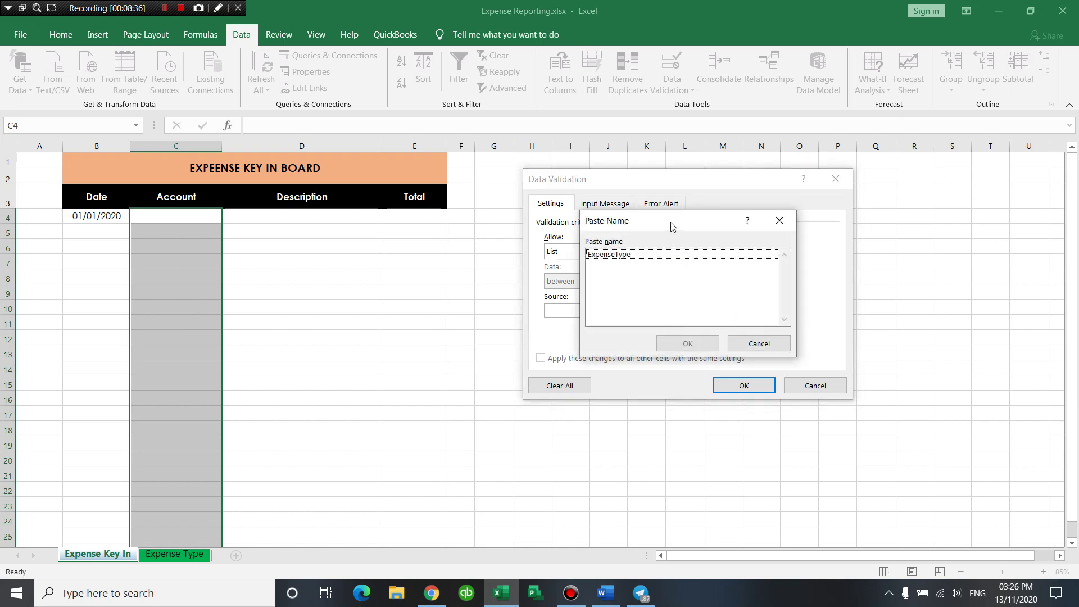
left_click_drag(672, 226, 476, 269)
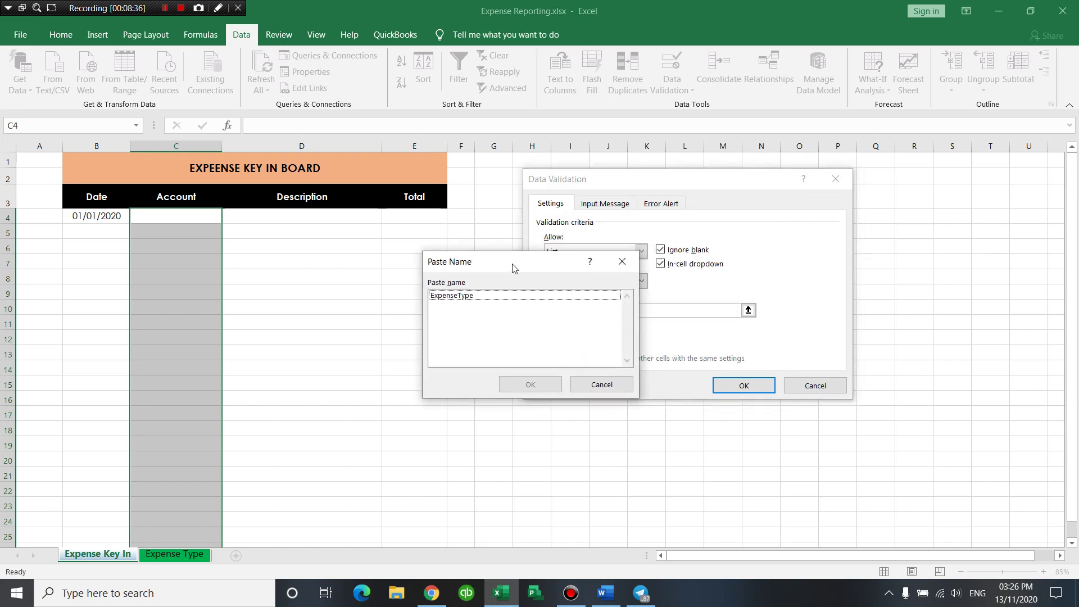
left_click(432, 298)
left_click(494, 386)
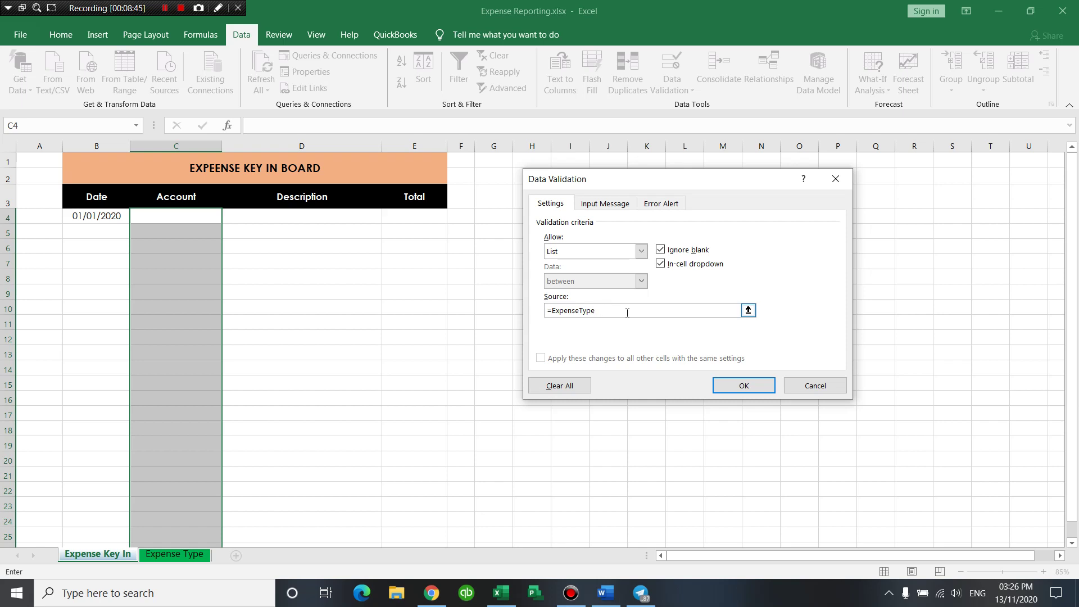
Apply the list rule and choose Hotel Fees from C4's dropdown.
left_click(736, 386)
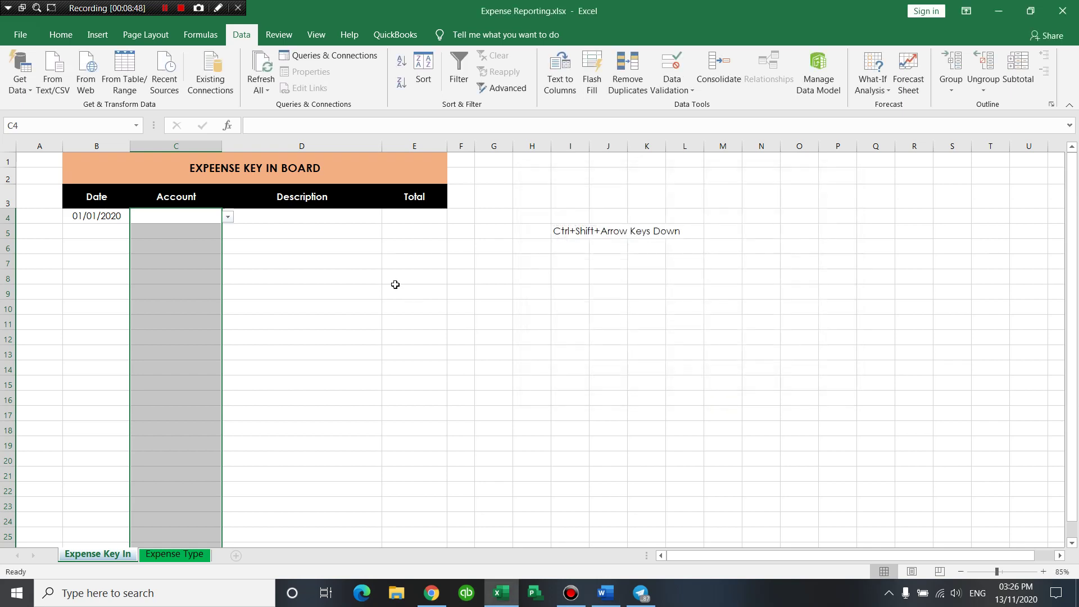
left_click(203, 218)
left_click(228, 217)
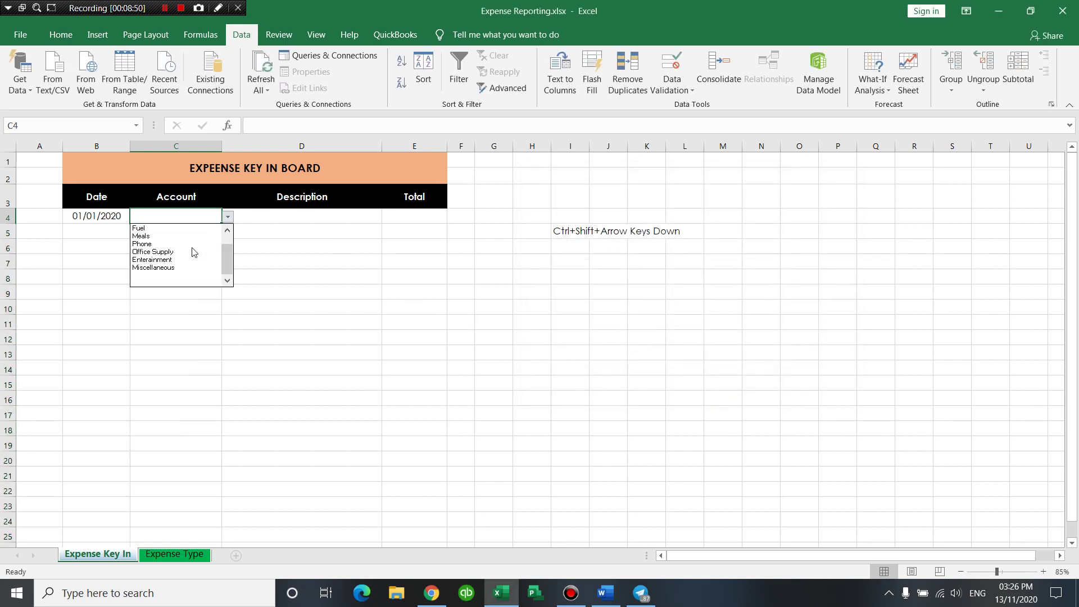
scroll(180, 250, "up", 1)
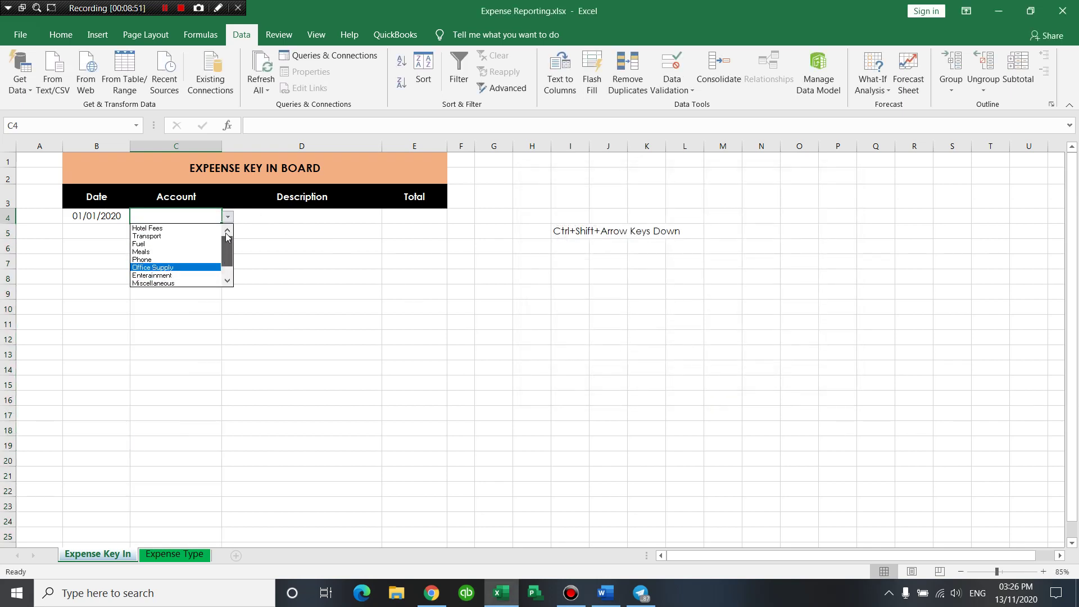
left_click(168, 229)
key("Return")
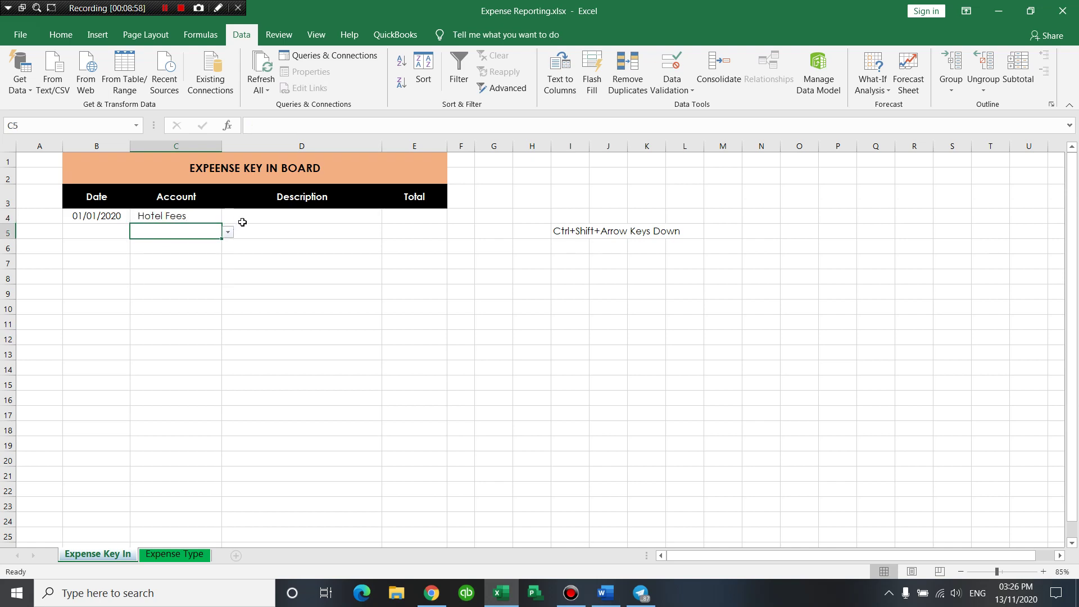
left_click(209, 221)
left_click(196, 238)
left_click(187, 215)
Enter a total of 15 in E4, replacing the mistaken 25.
left_click(321, 217)
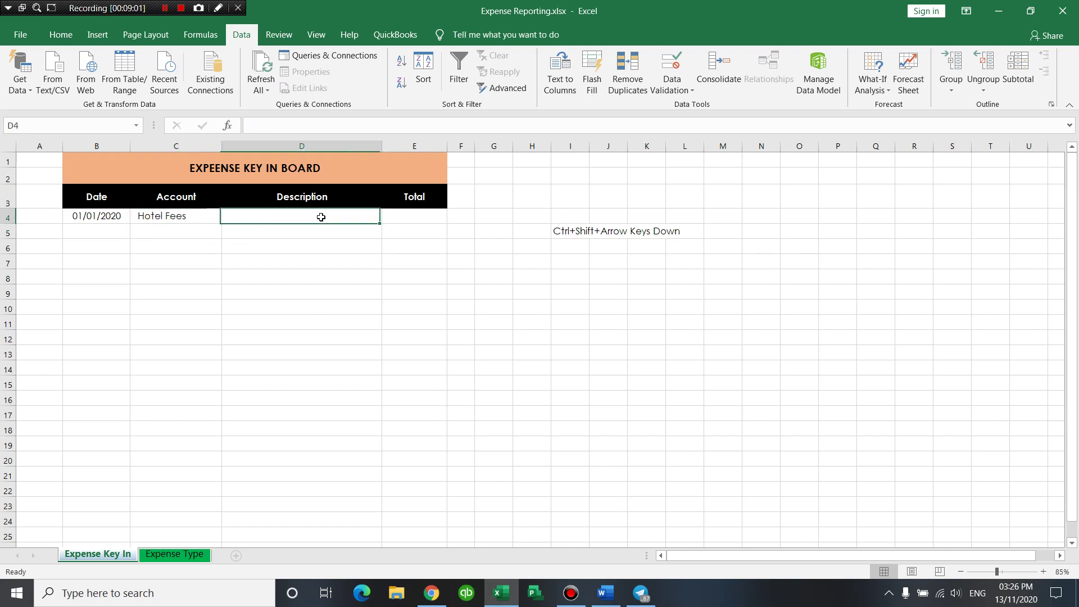
left_click(421, 218)
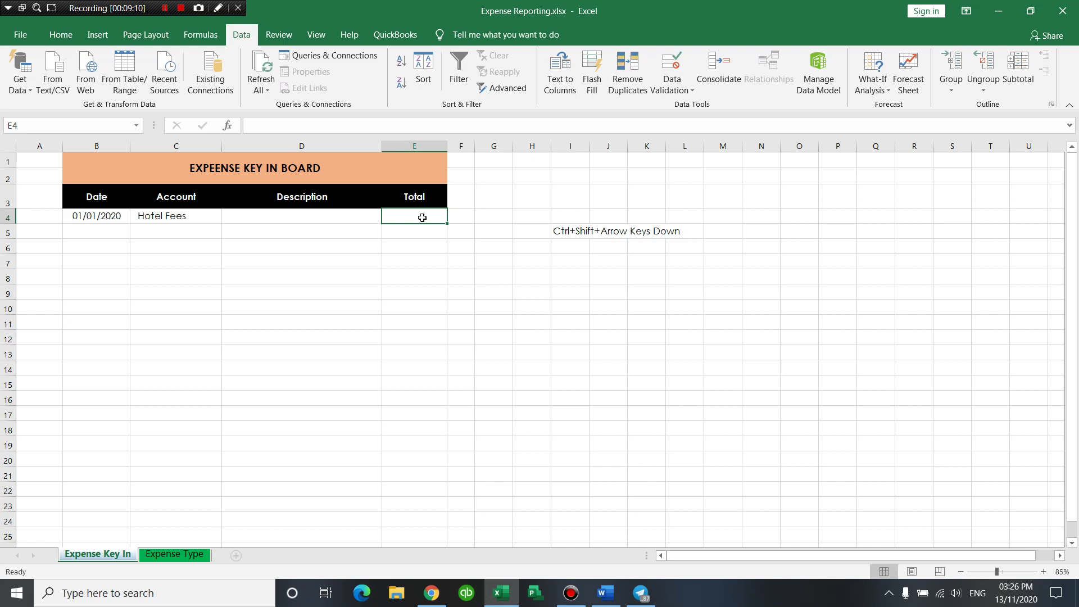
type("25")
key("Return")
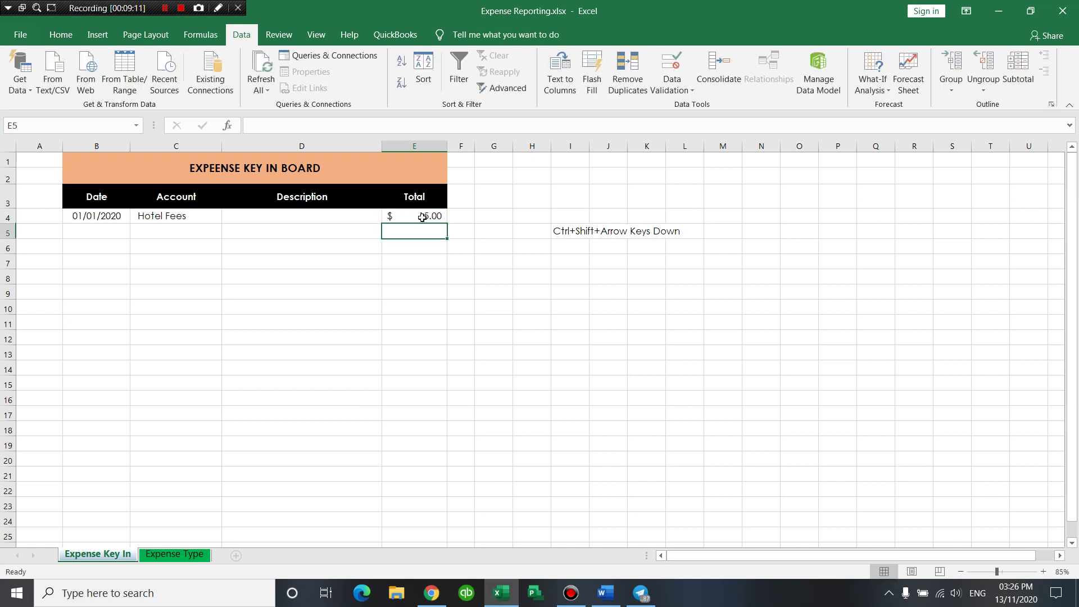
left_click(422, 218)
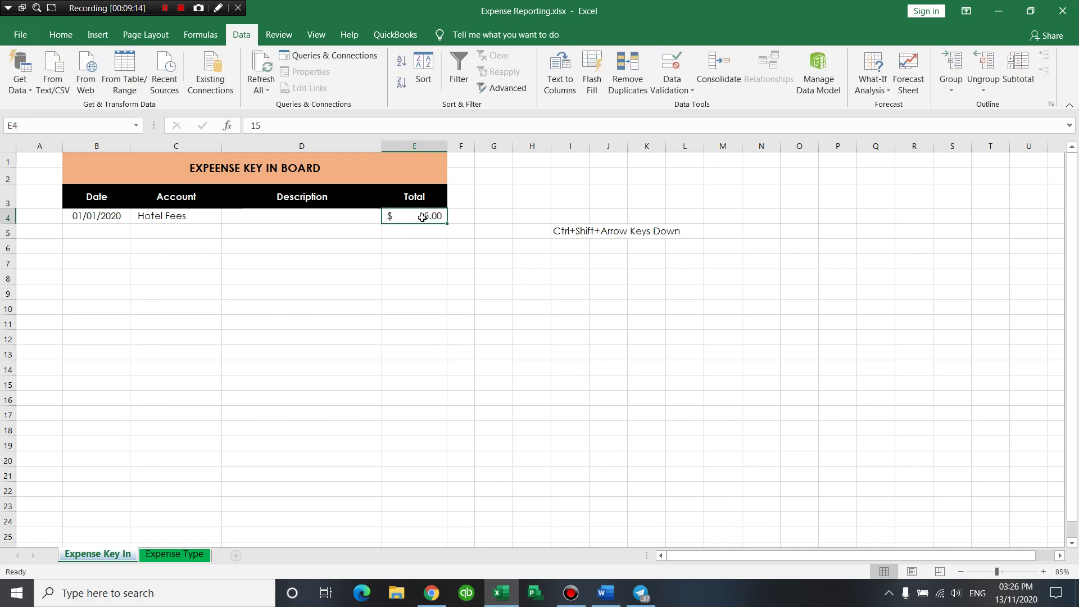
key("Delete")
type("15")
key("Return")
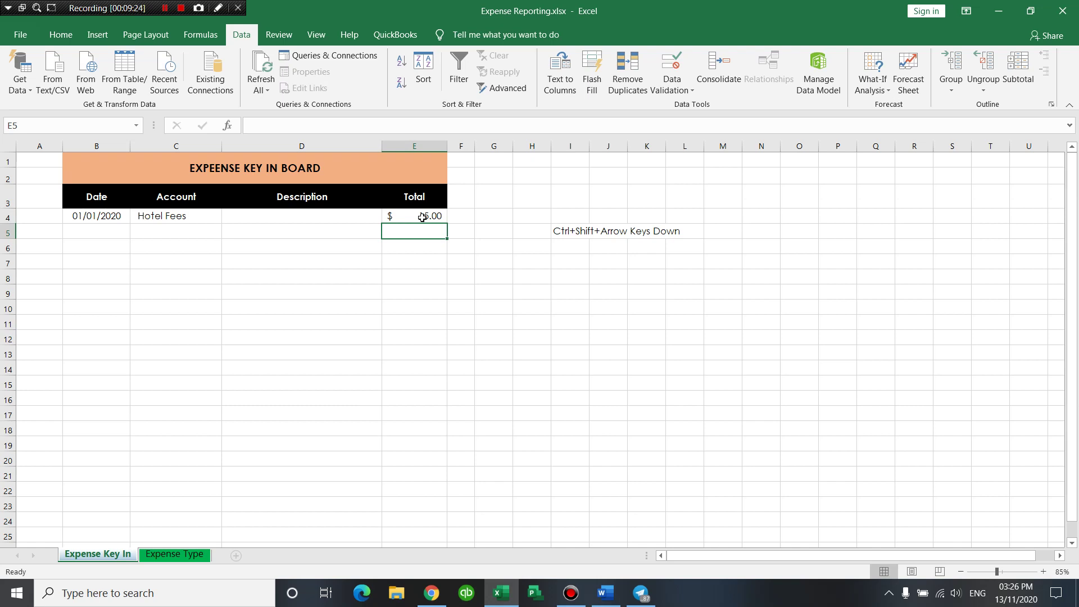
Enter ="Expense for "&C4 in D4 so it reads Expense for Hotel Fees.
left_click(296, 219)
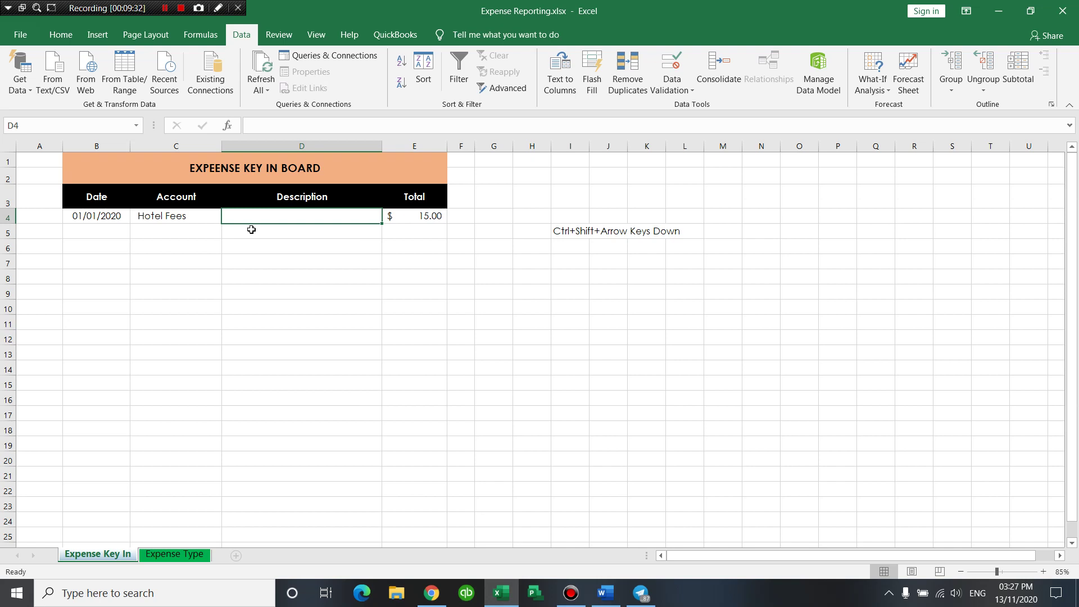
type("Expense o")
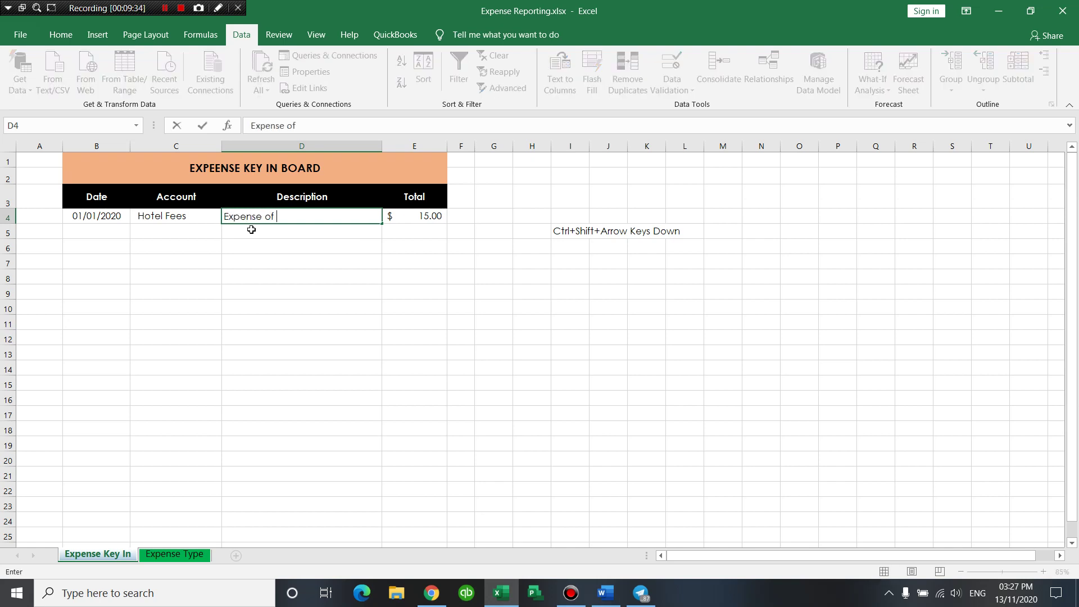
key("BackSpace")
type("for ")
type("Hotel")
type(" Fees")
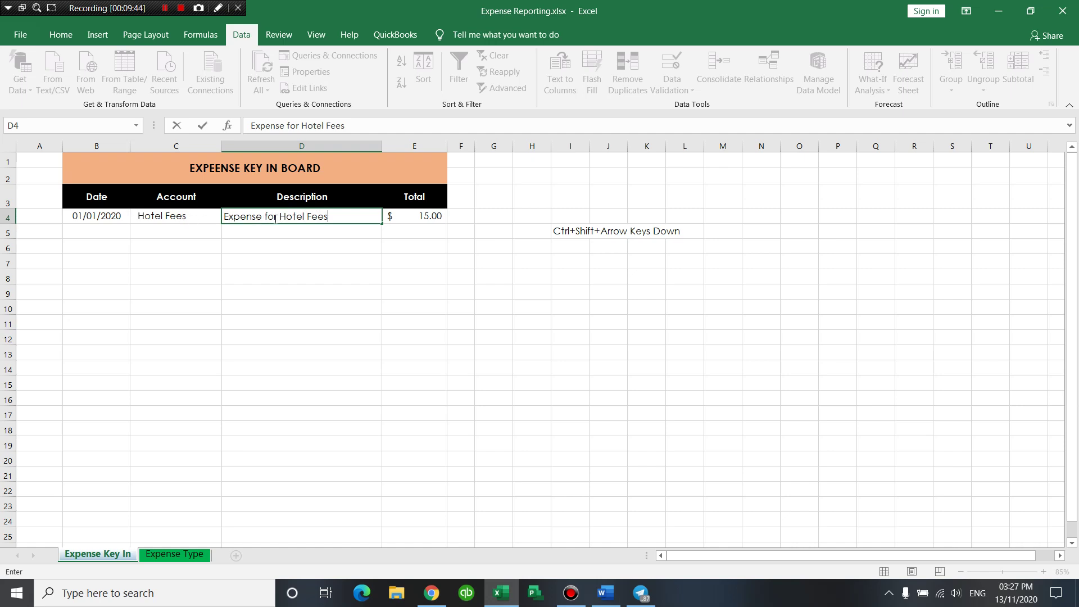
key("BackSpace")
key("BackSpace")
key("BackSpace")
key("BackSpace")
key("BackSpace")
key("BackSpace")
type("=\"Ex")
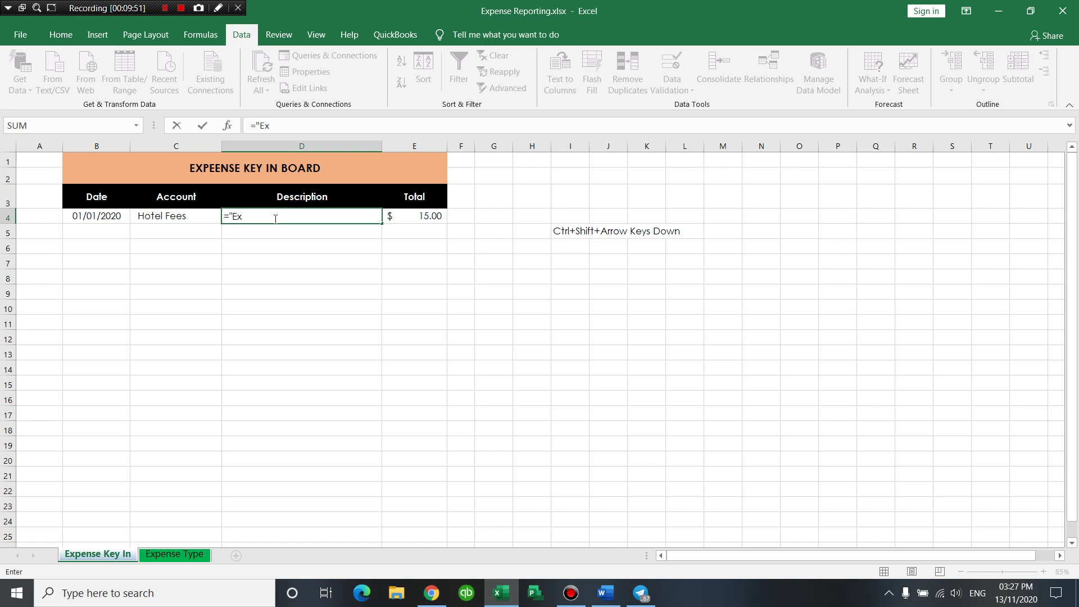
type("pense of")
key("BackSpace")
key("BackSpace")
key("BackSpace")
type("for")
type("&")
left_click(193, 219)
key("Return")
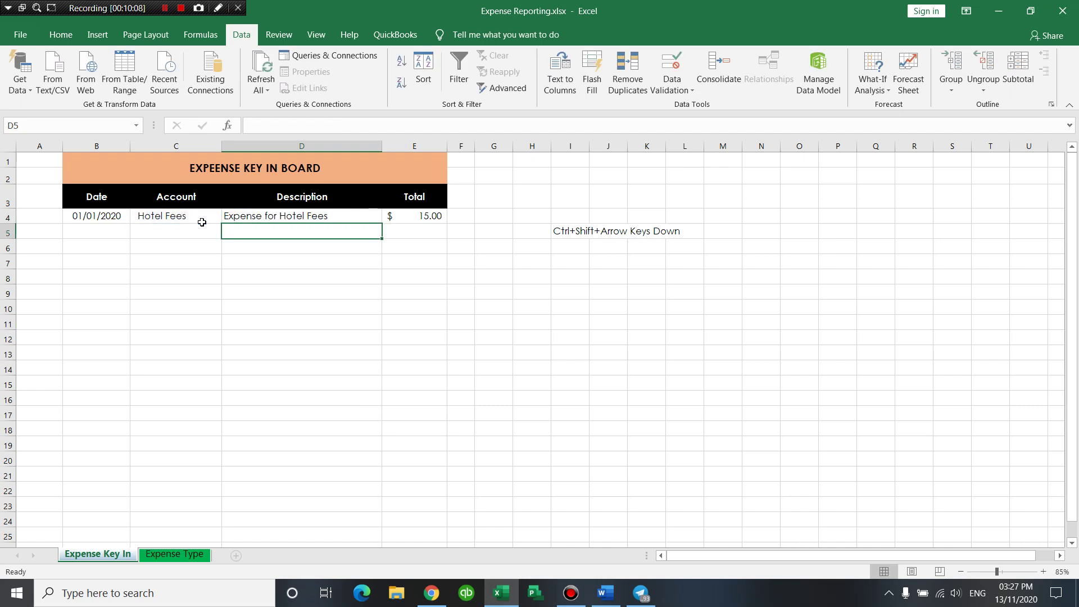
left_click(376, 216)
left_click(435, 213)
Extend the date to 02/01/2020 in B5 and choose Fuel as C5's account.
left_click(234, 218)
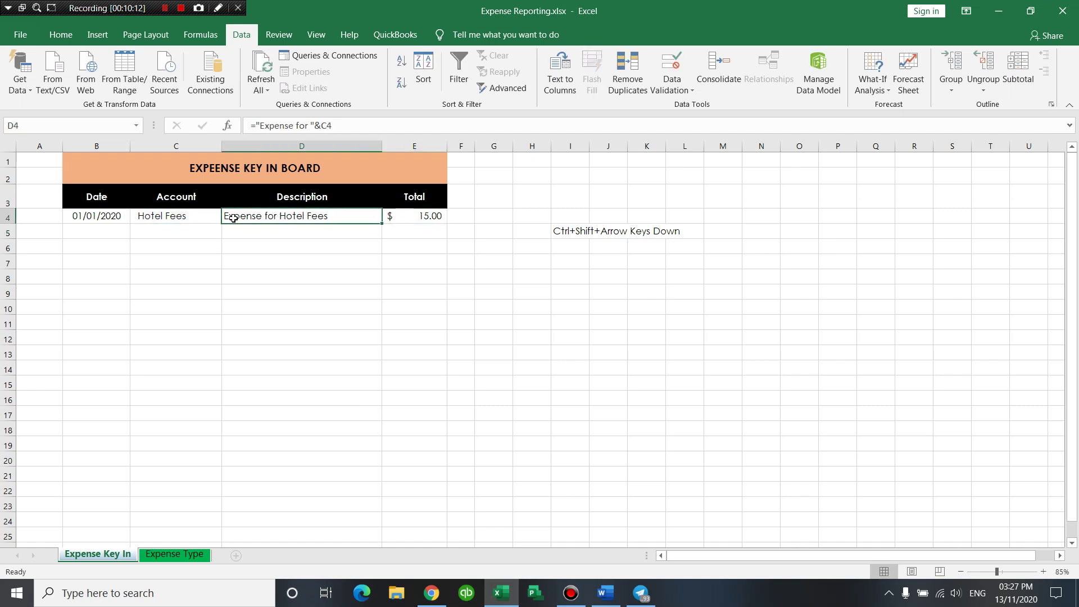
left_click(220, 232)
left_click(122, 219)
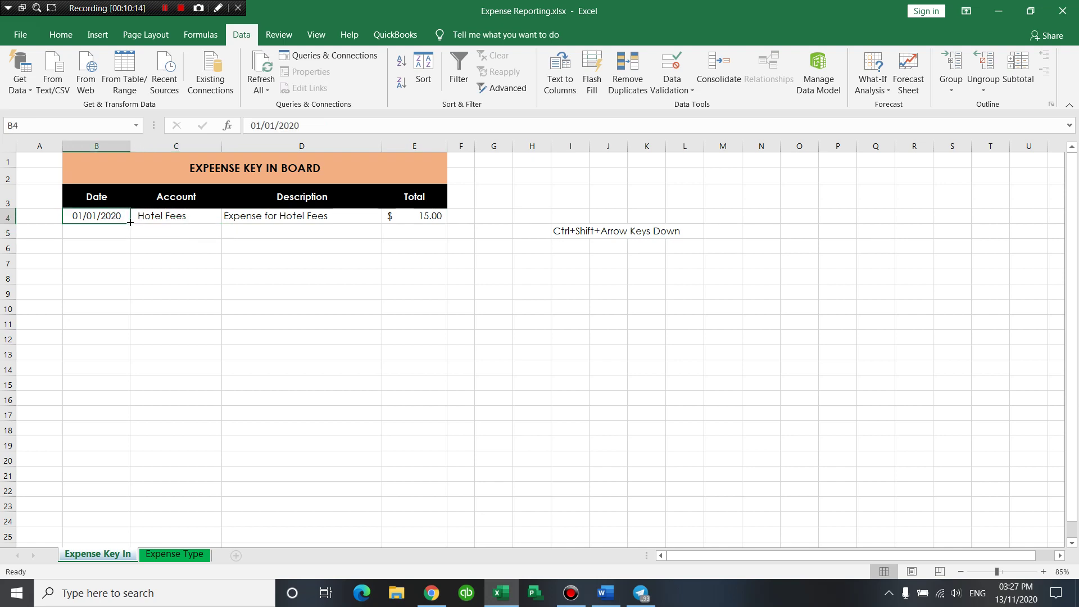
left_click_drag(129, 224, 130, 233)
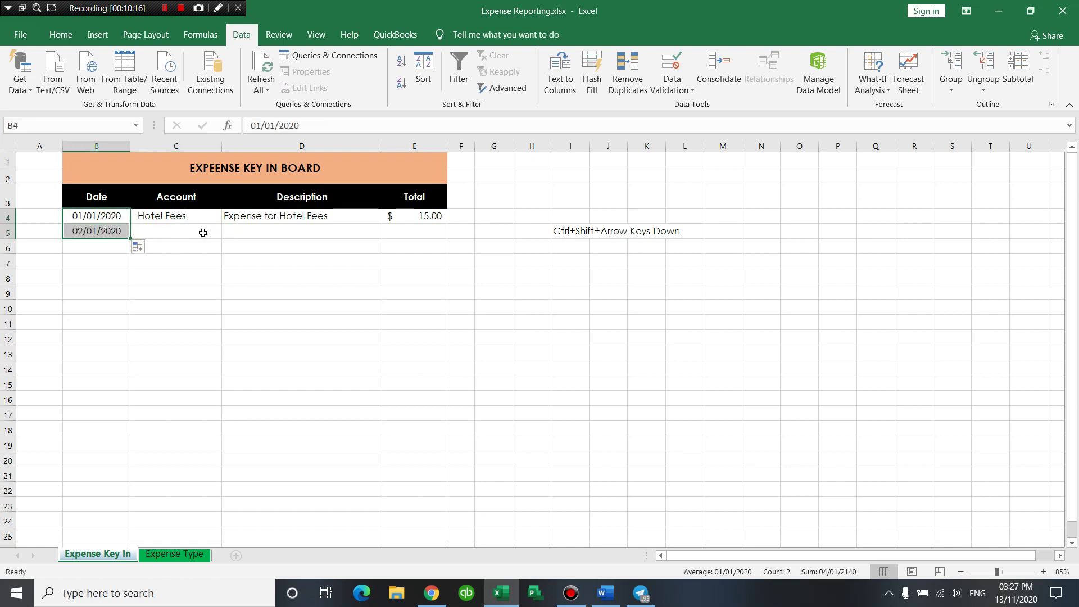
left_click(203, 233)
left_click(228, 232)
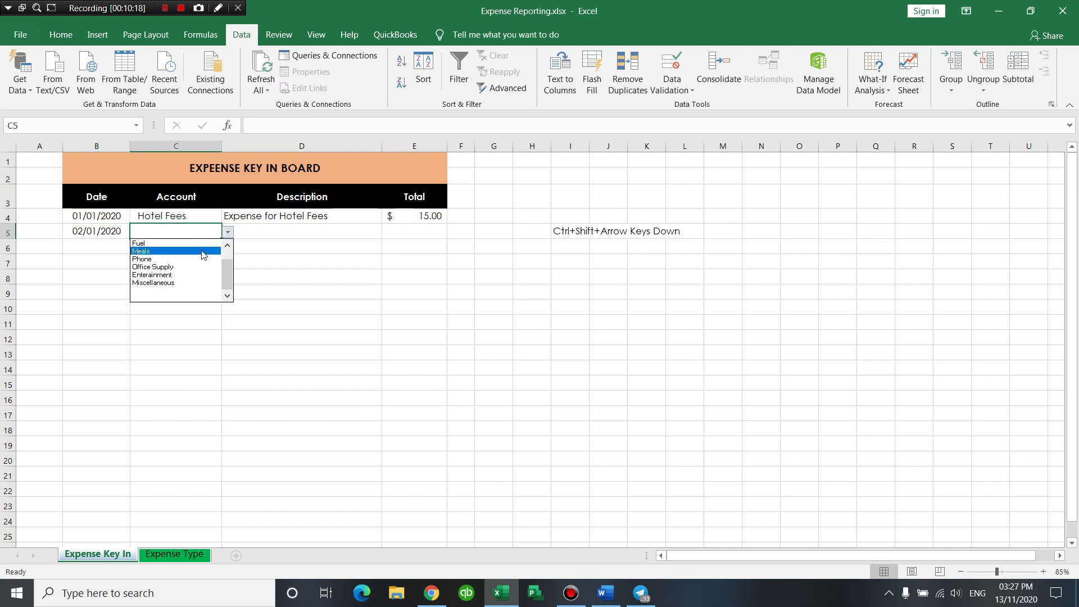
left_click(197, 243)
Copy the description formula down to D5 and enter a total of 5 in E5.
left_click(312, 219)
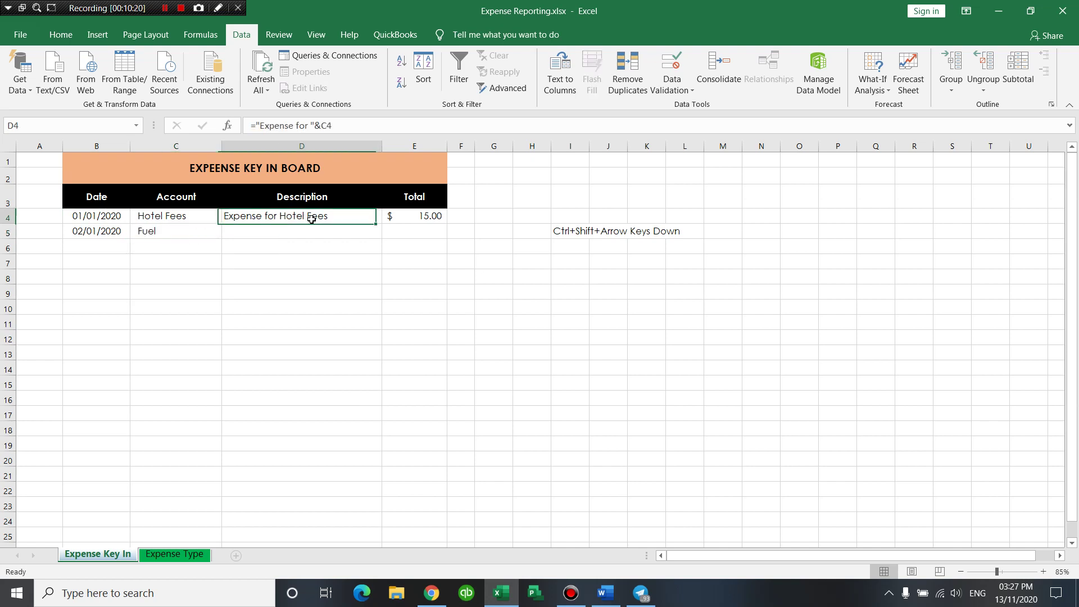
left_click_drag(381, 225, 381, 236)
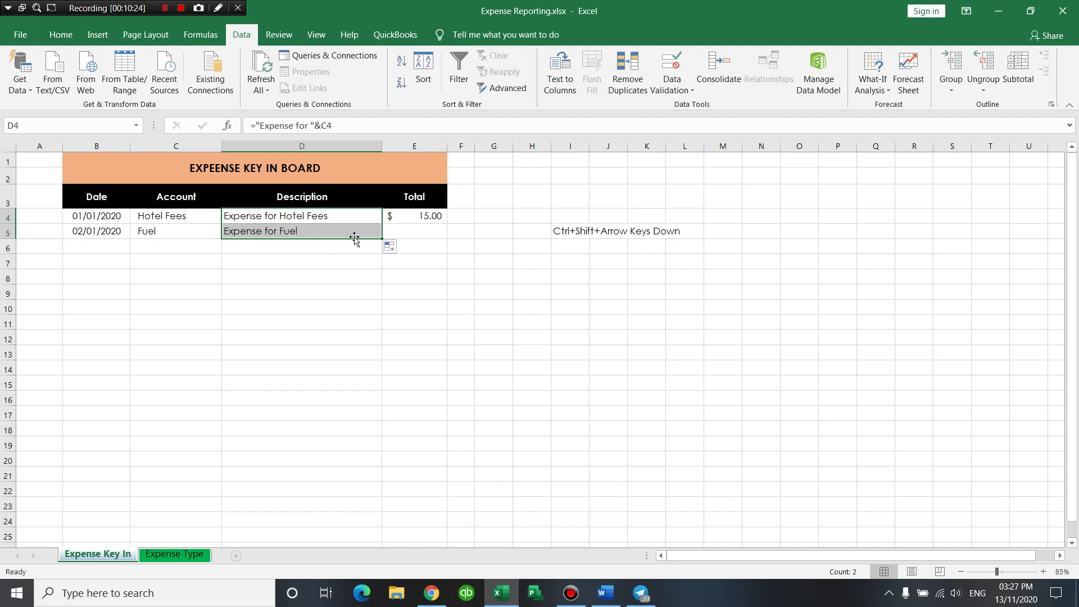
left_click(427, 232)
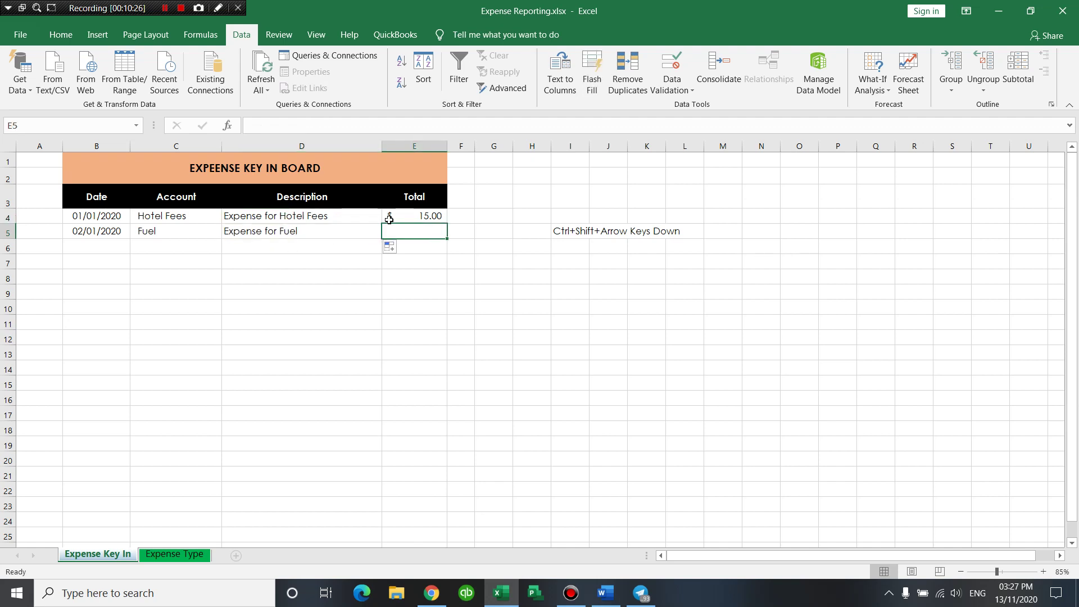
type("5")
key("Return")
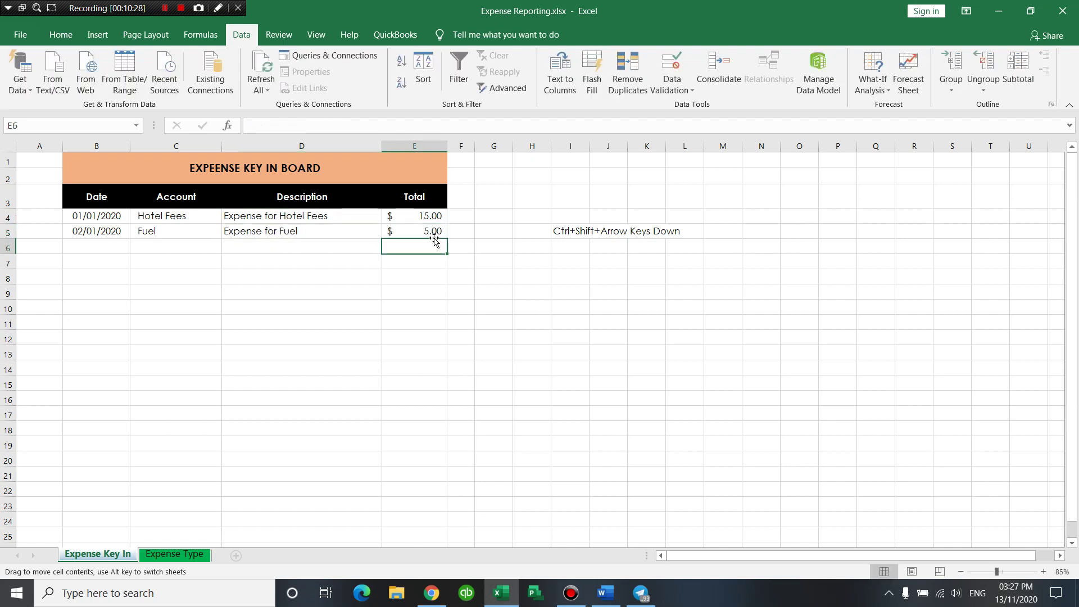
left_click(327, 233)
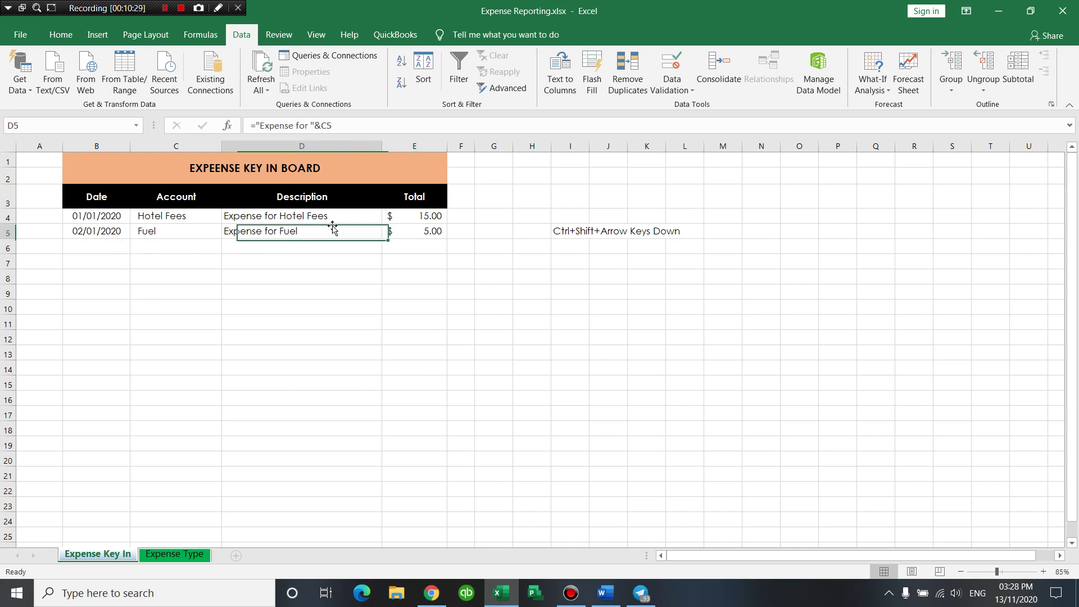
left_click(557, 232)
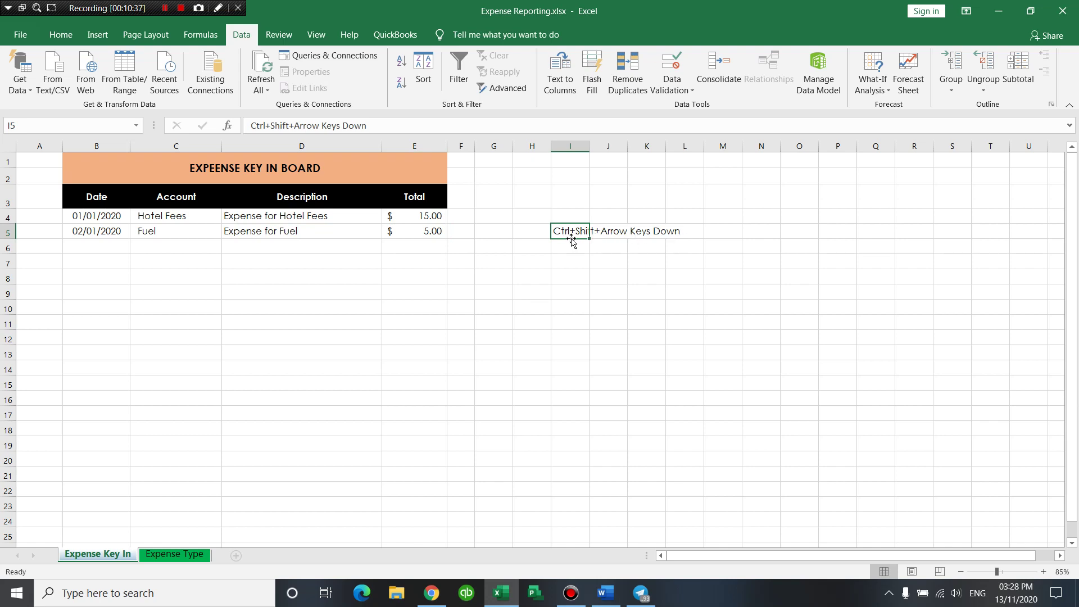
Move the shortcut note from I5 down to I24 and widen column G.
left_click(571, 241)
left_click_drag(570, 240, 570, 525)
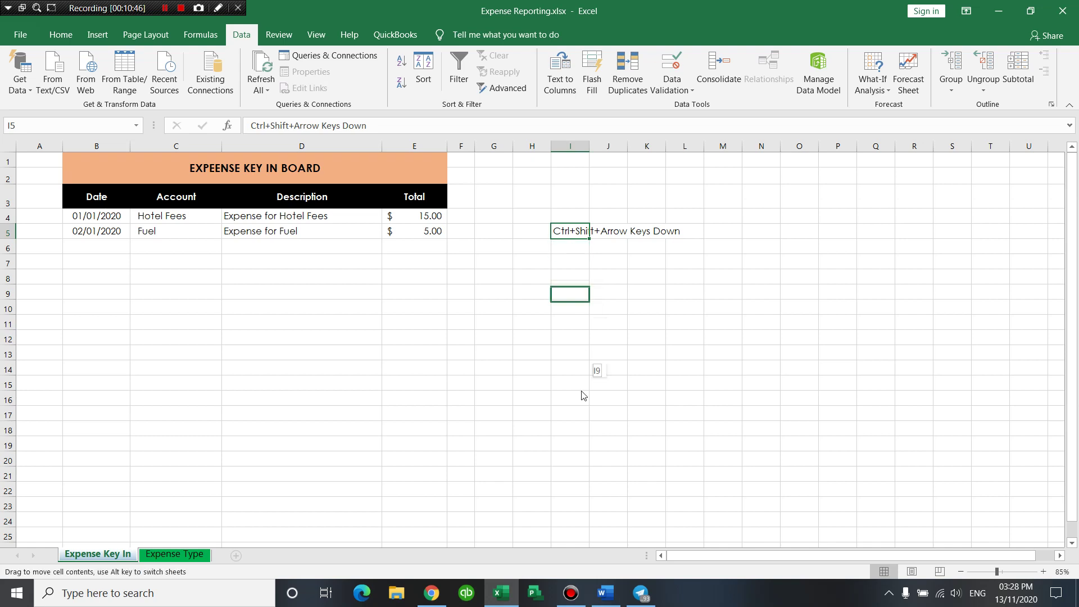
left_click(565, 202)
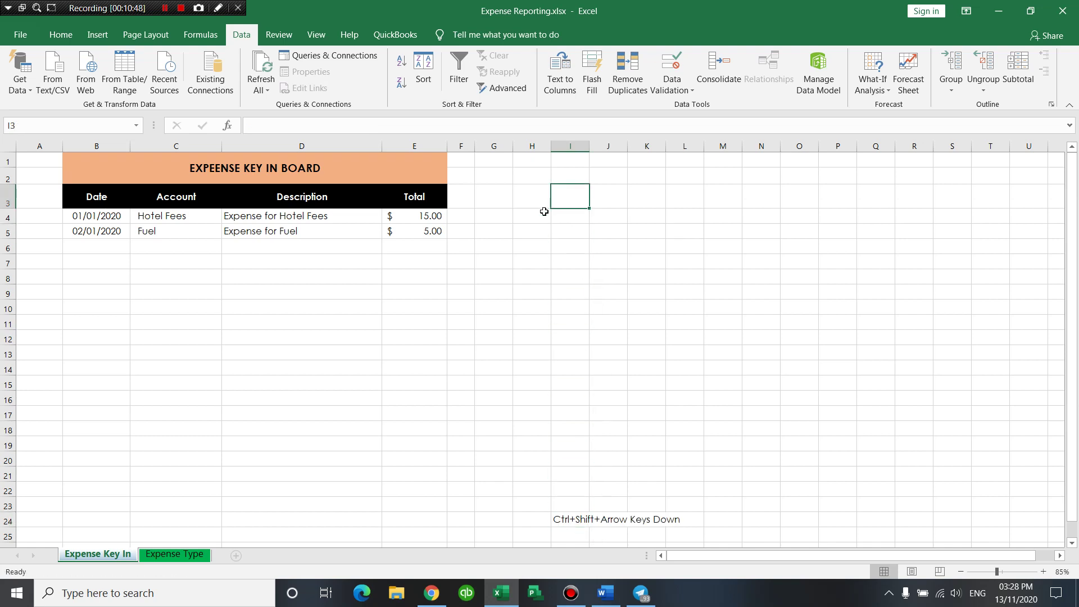
left_click(523, 206)
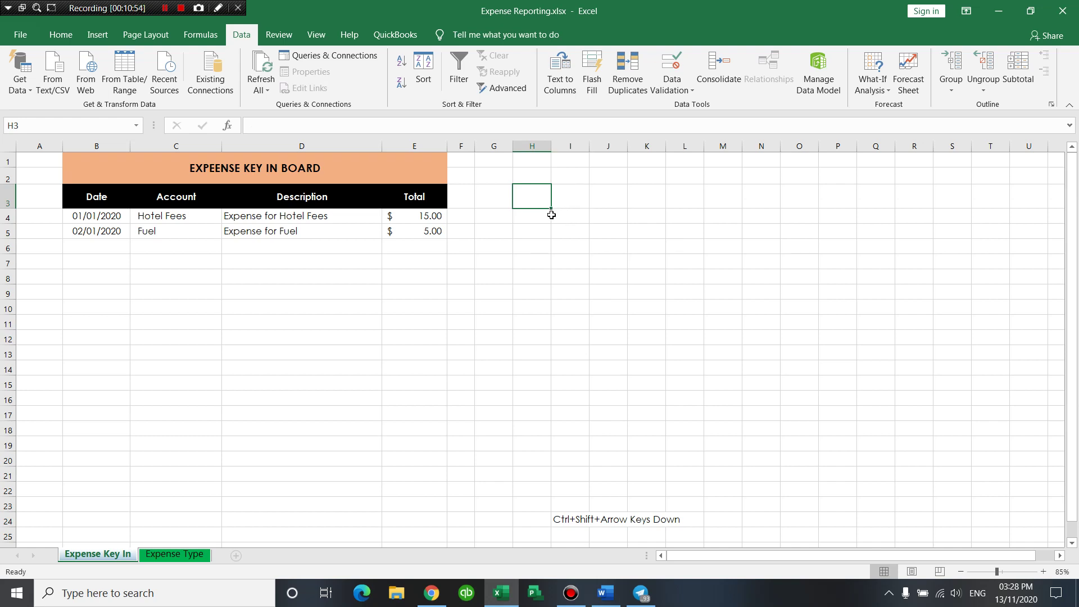
left_click(570, 202)
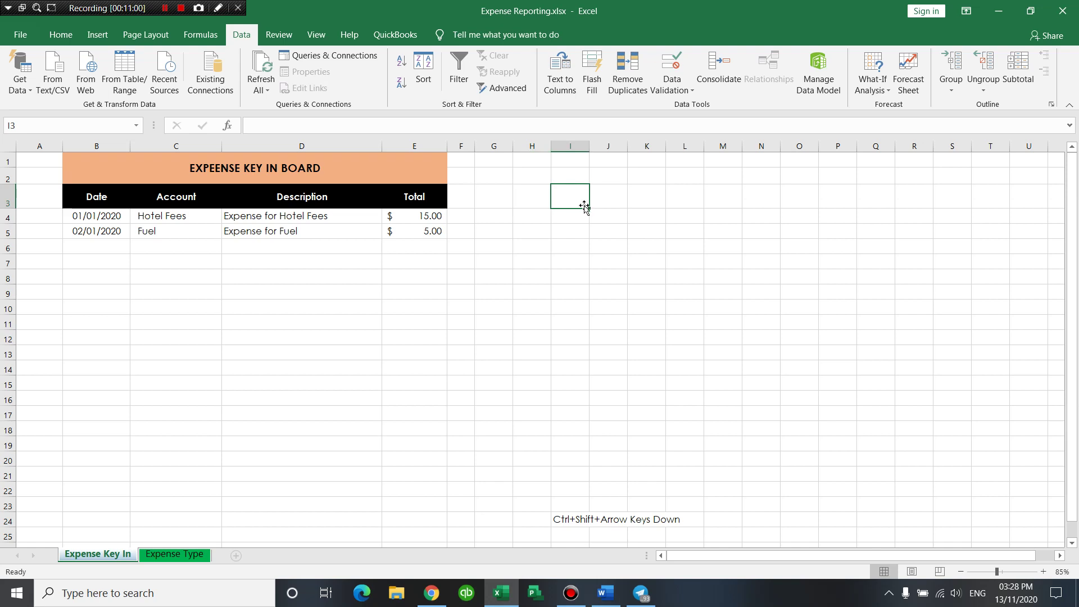
left_click_drag(513, 150, 613, 194)
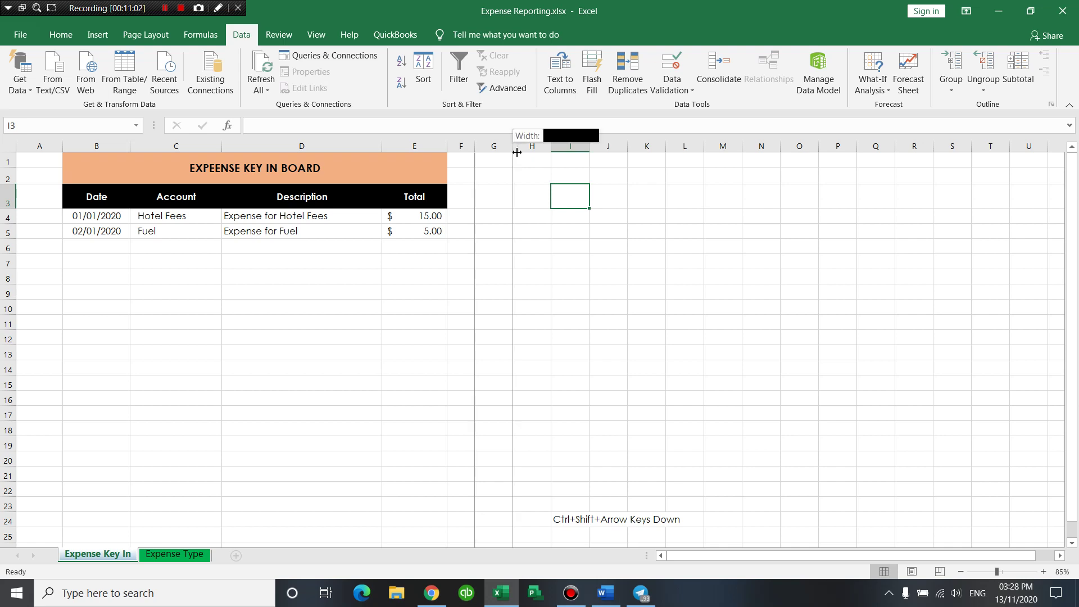
Enter Jan as the first month header in H3.
left_click(577, 196)
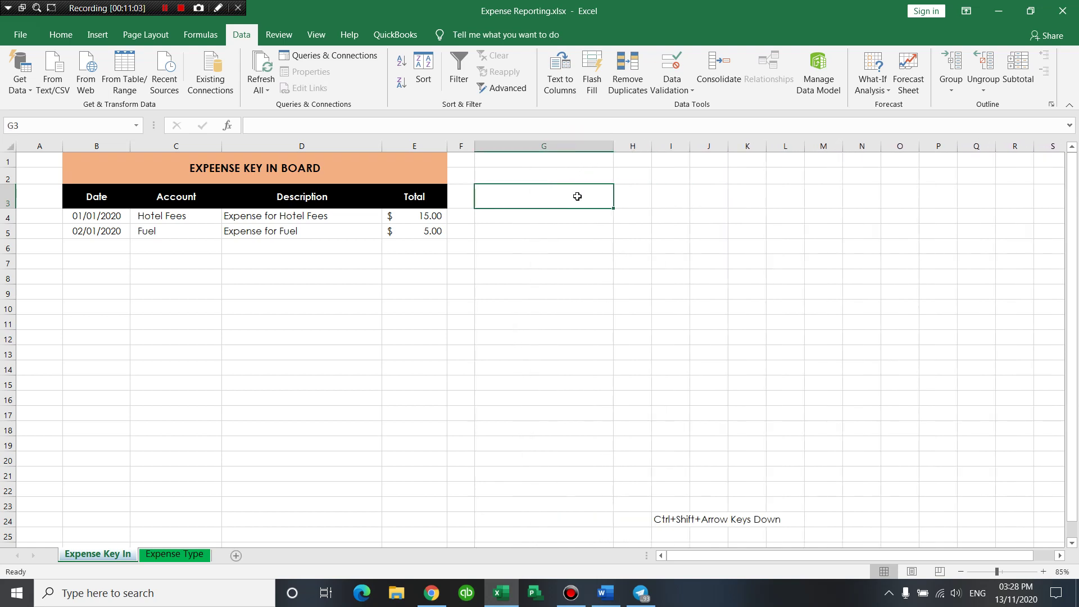
left_click(641, 195)
type("Jan")
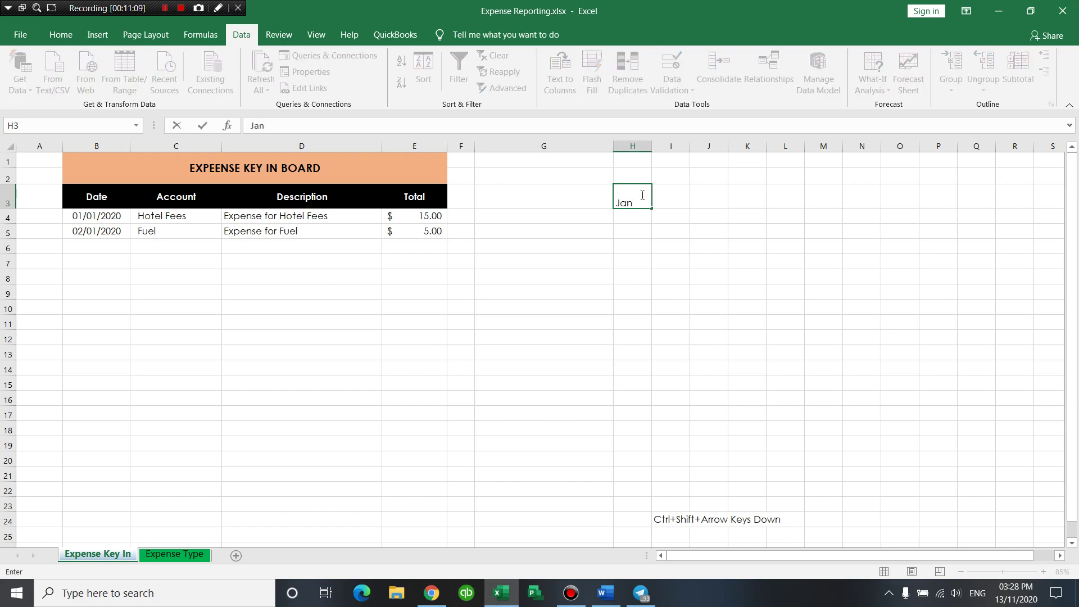
key("Tab")
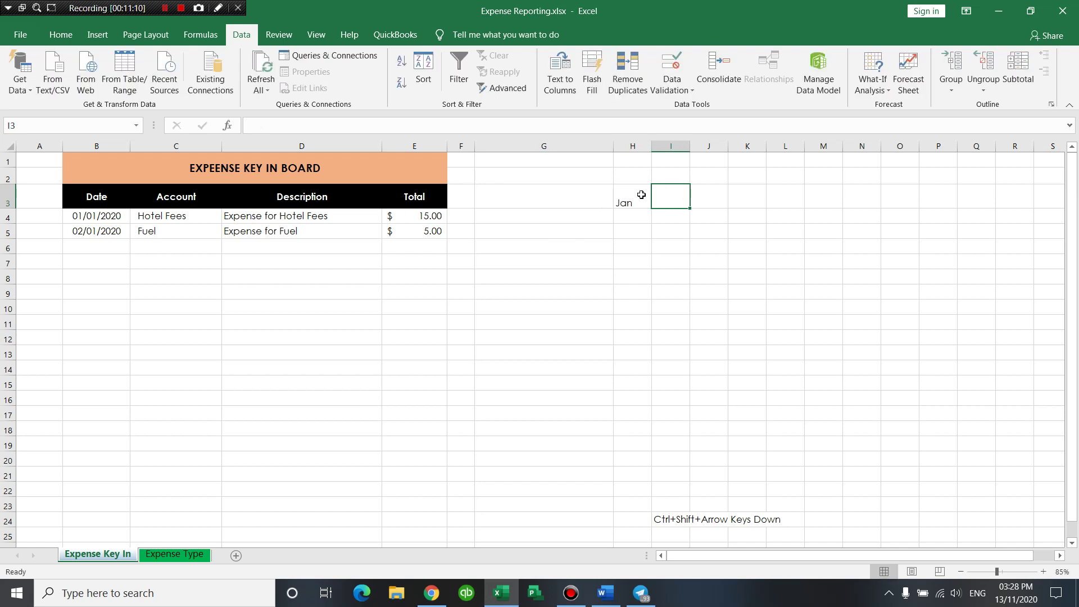
left_click(641, 195)
Fill Jan through Dec across H3:S3 and centre them horizontally and vertically.
left_click_drag(652, 206, 1036, 213)
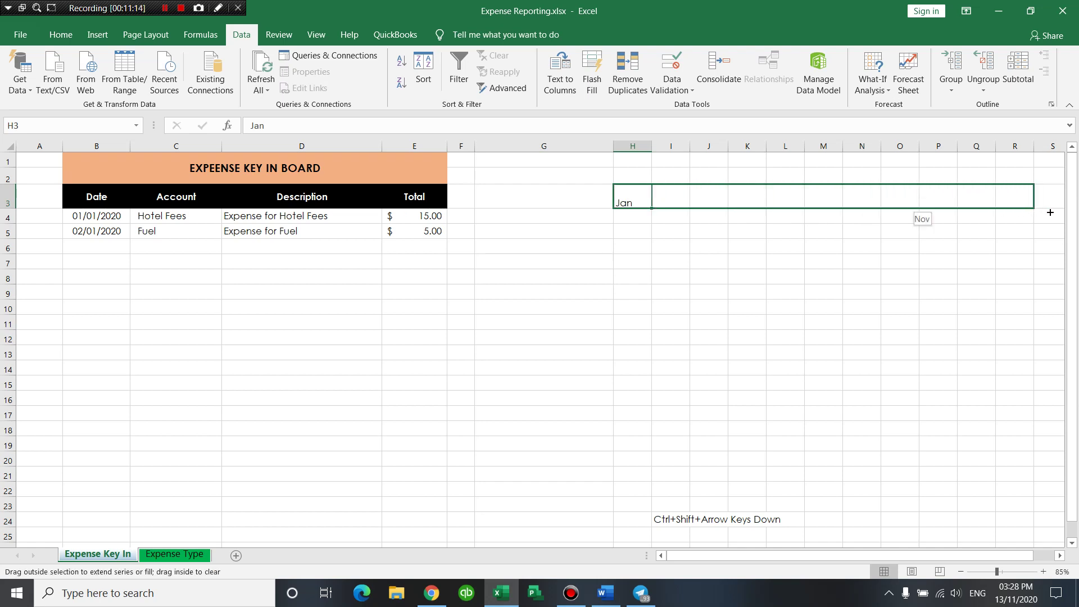
left_click_drag(1049, 212, 1054, 213)
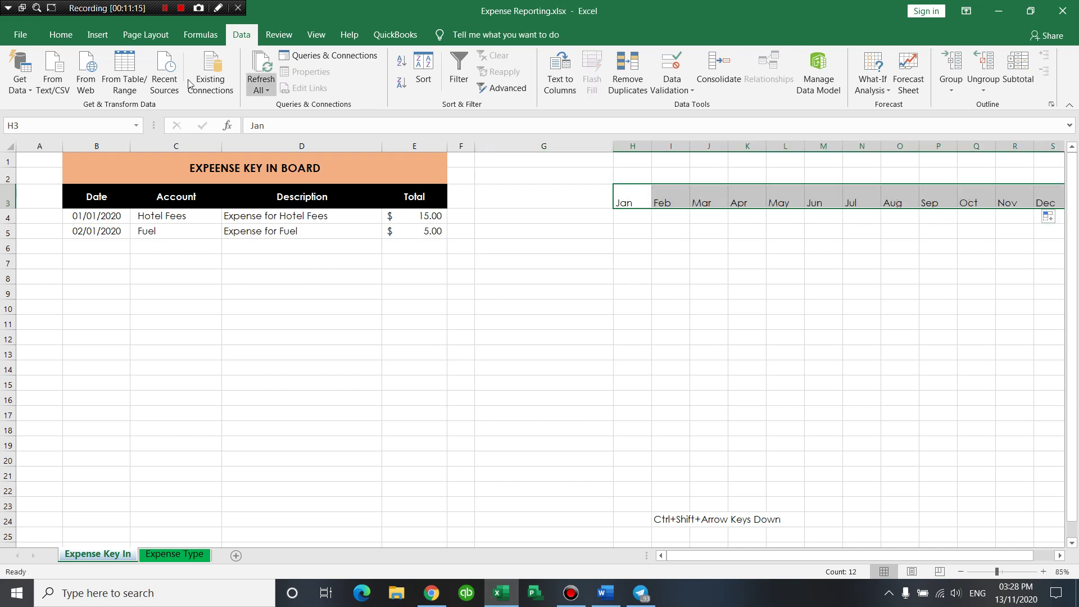
left_click(61, 34)
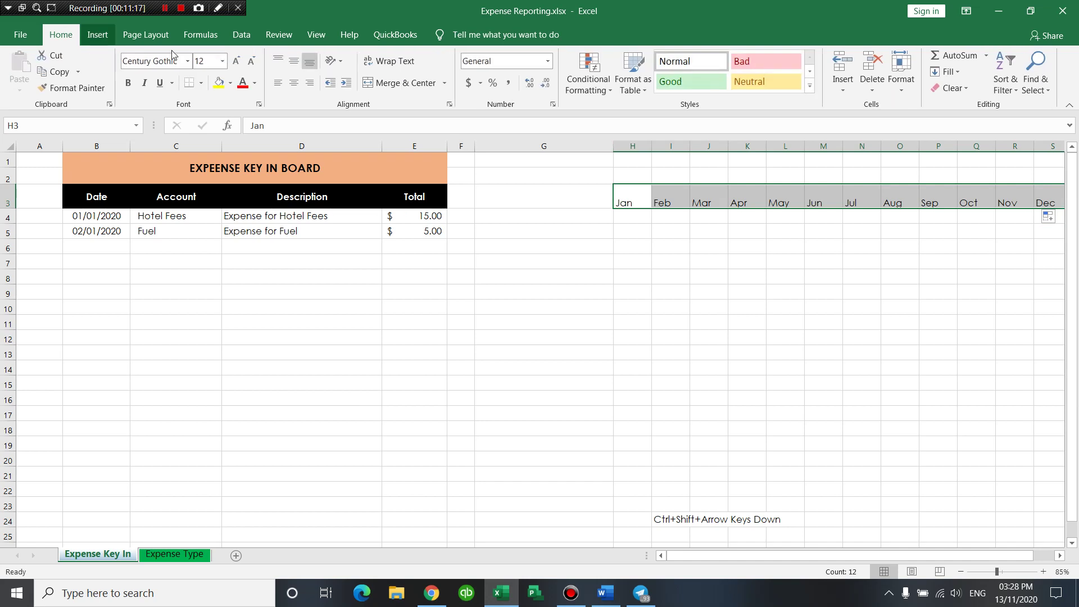
left_click(296, 83)
left_click(294, 61)
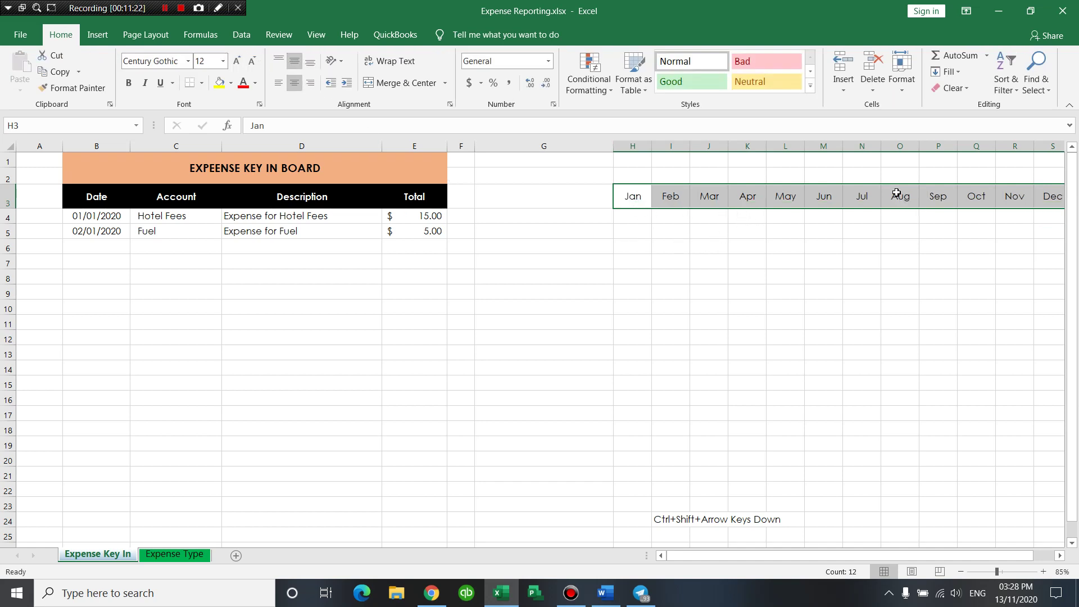
left_click(575, 203)
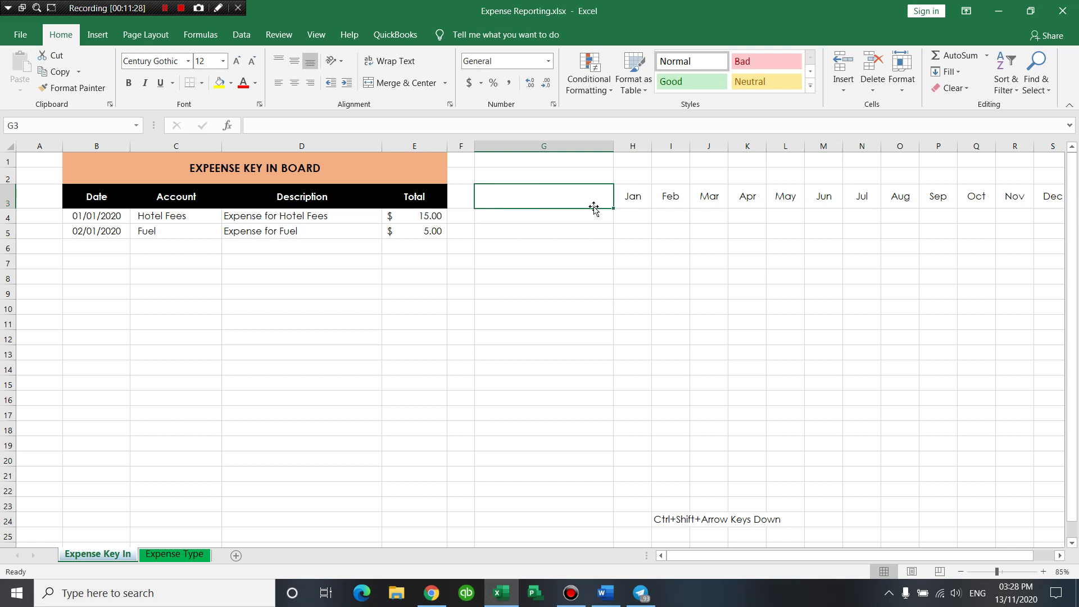
Enter a two-line G3 label: Months on top, Expense Types below.
type("Months")
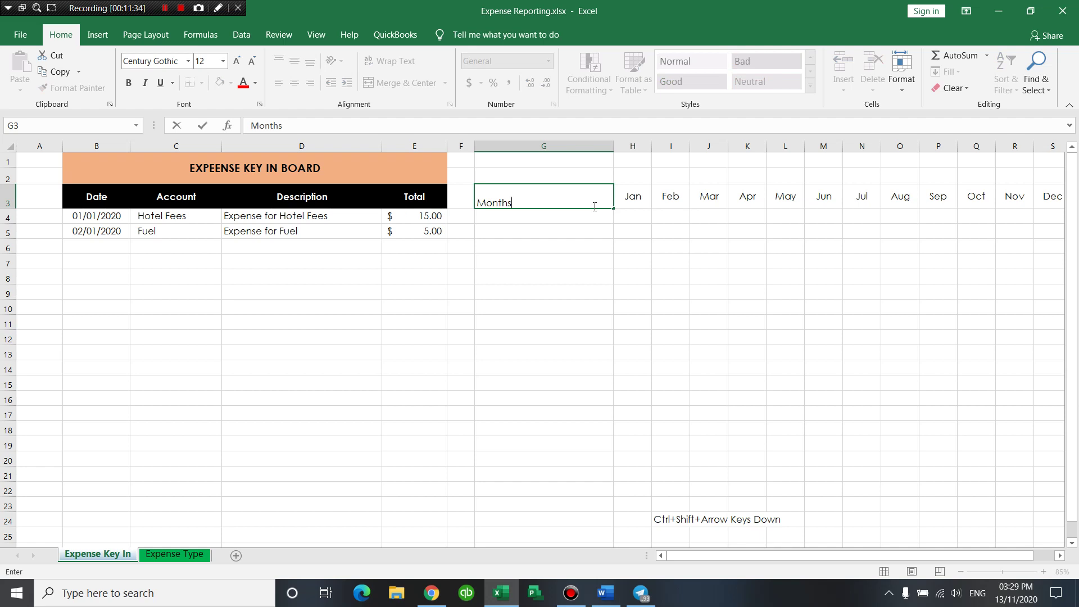
key("alt+Return")
type("Exp")
type("ense Types")
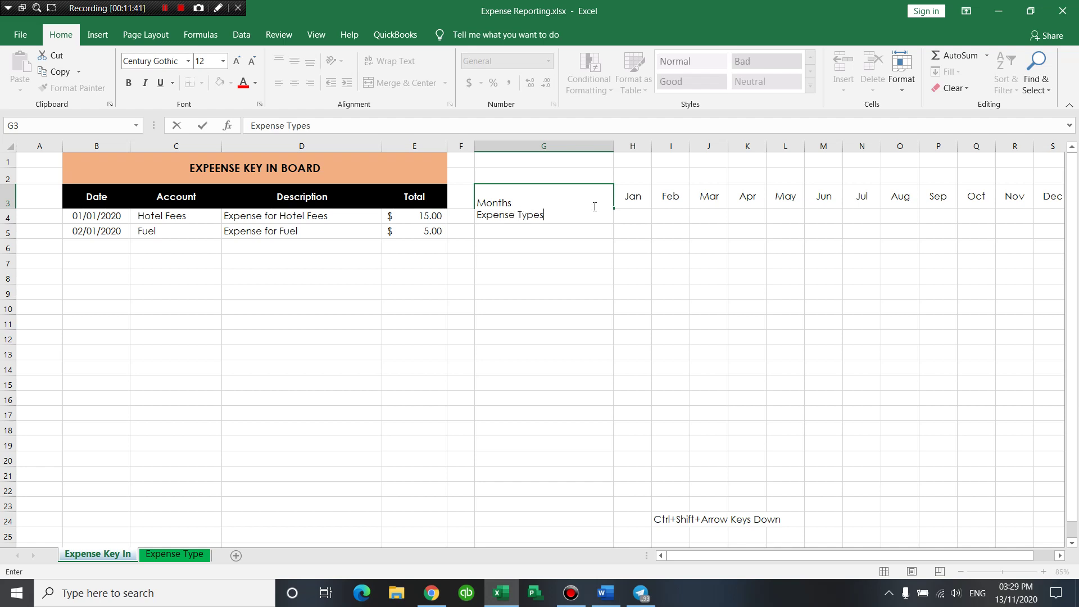
key("Return")
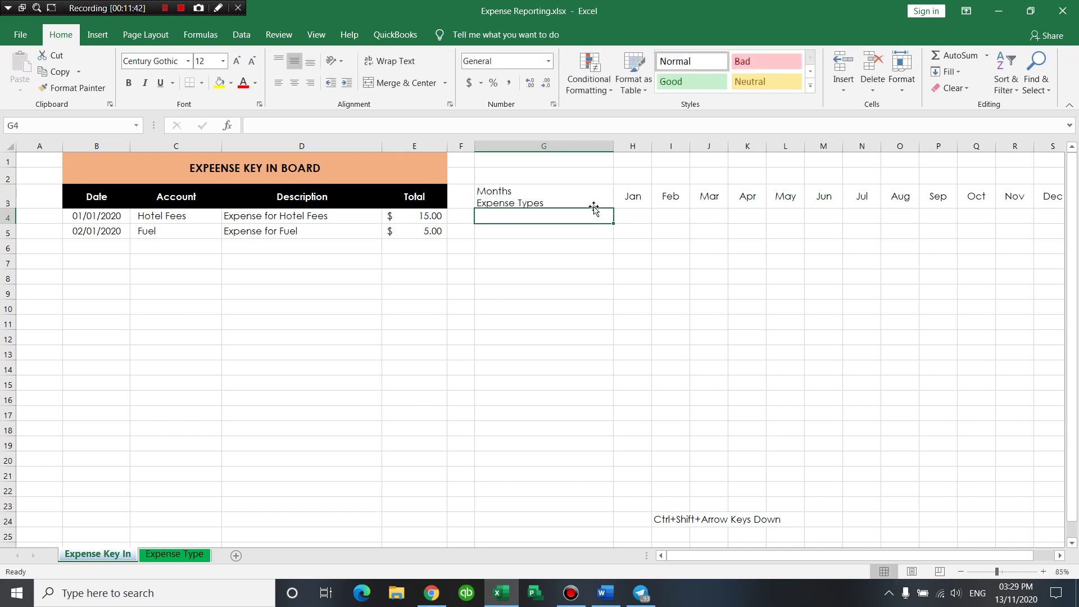
double_click(479, 194)
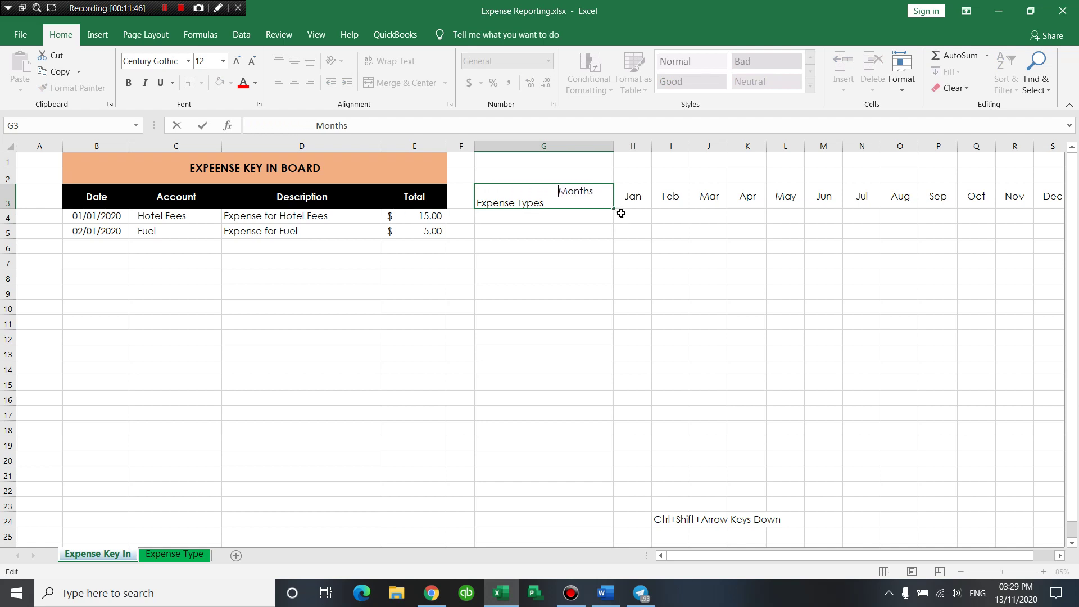
left_click(661, 233)
Check the expense names on the Expense Type sheet, then select G4:G13.
left_click_drag(632, 197, 823, 174)
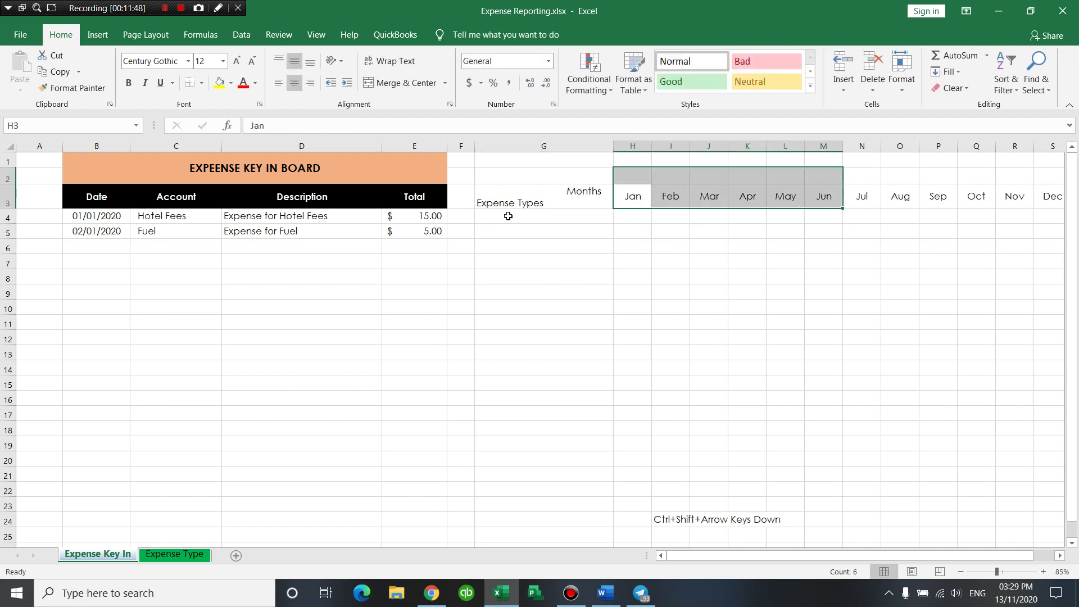
left_click_drag(508, 216, 535, 337)
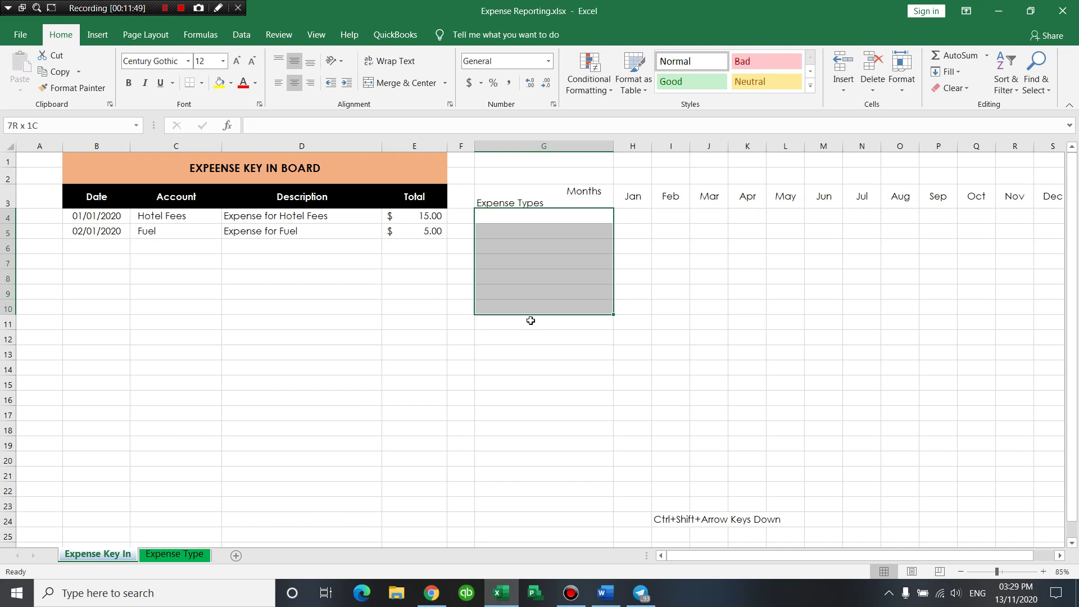
left_click(553, 241)
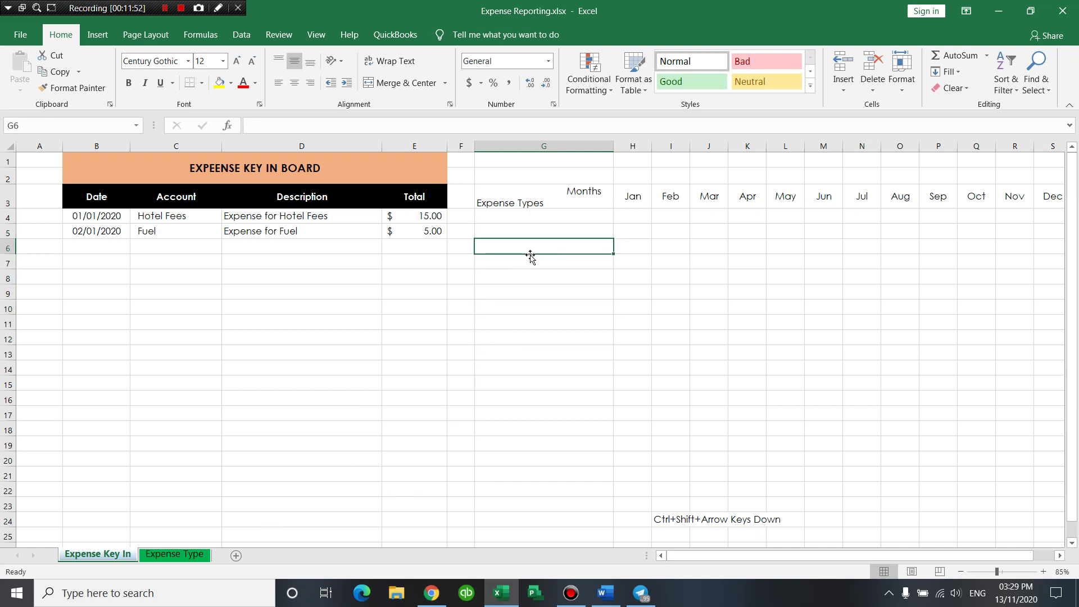
left_click(187, 555)
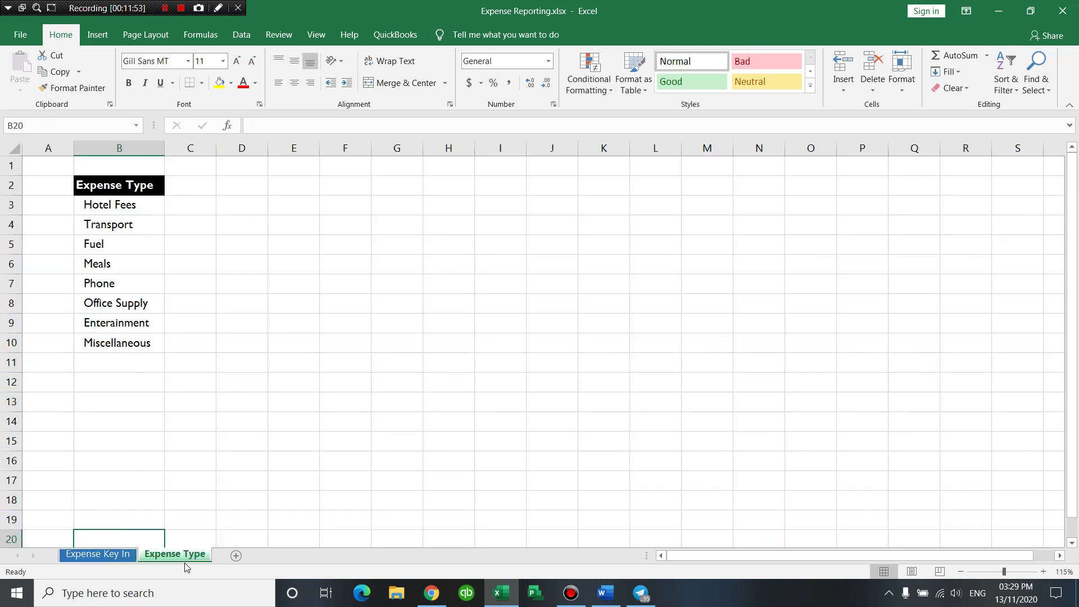
left_click_drag(123, 207, 123, 343)
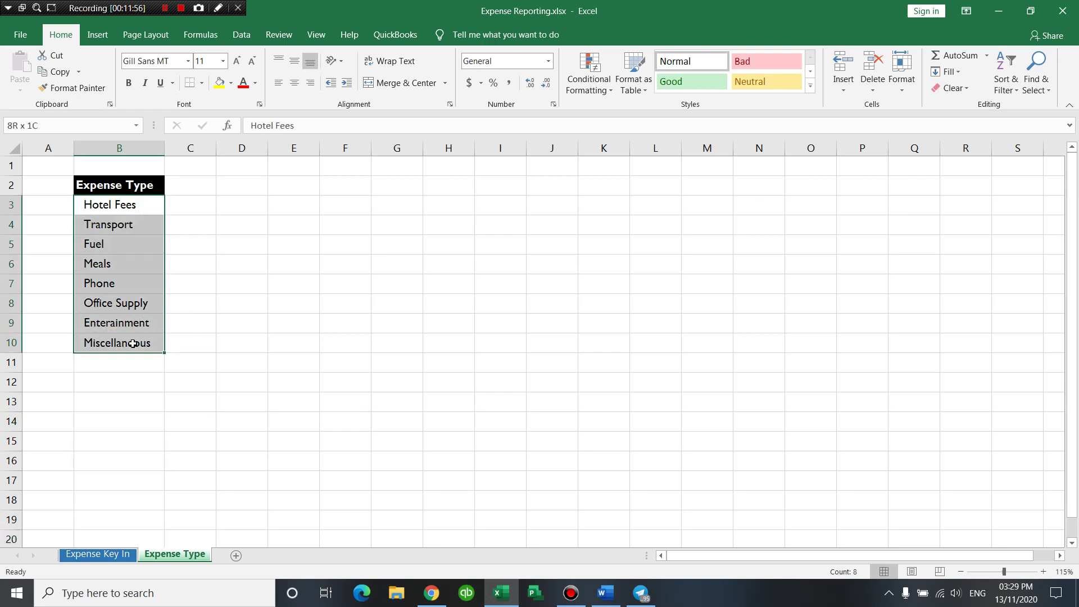
left_click(98, 554)
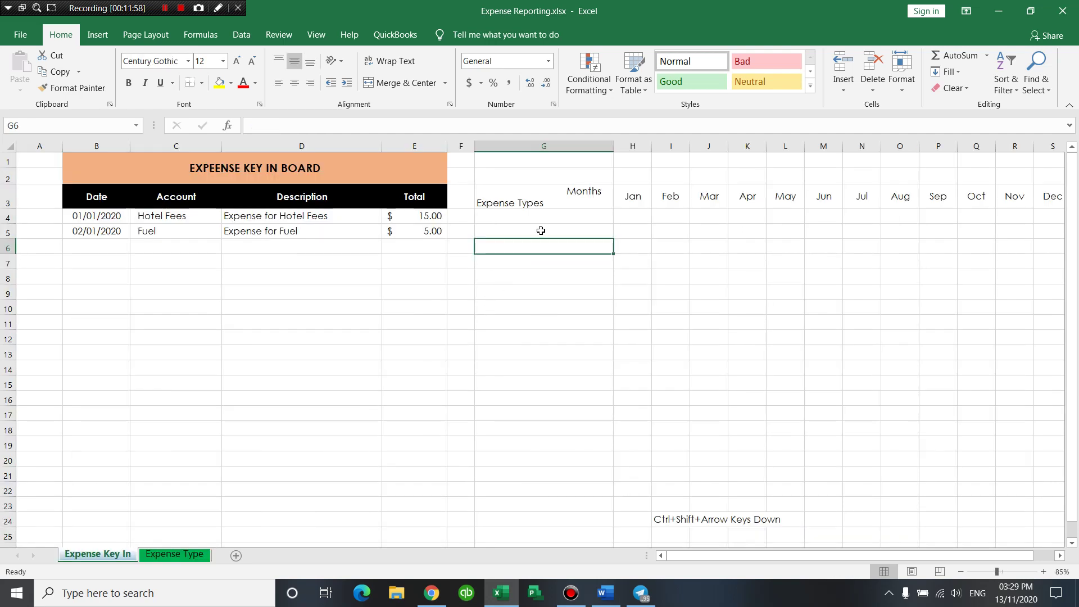
left_click(172, 555)
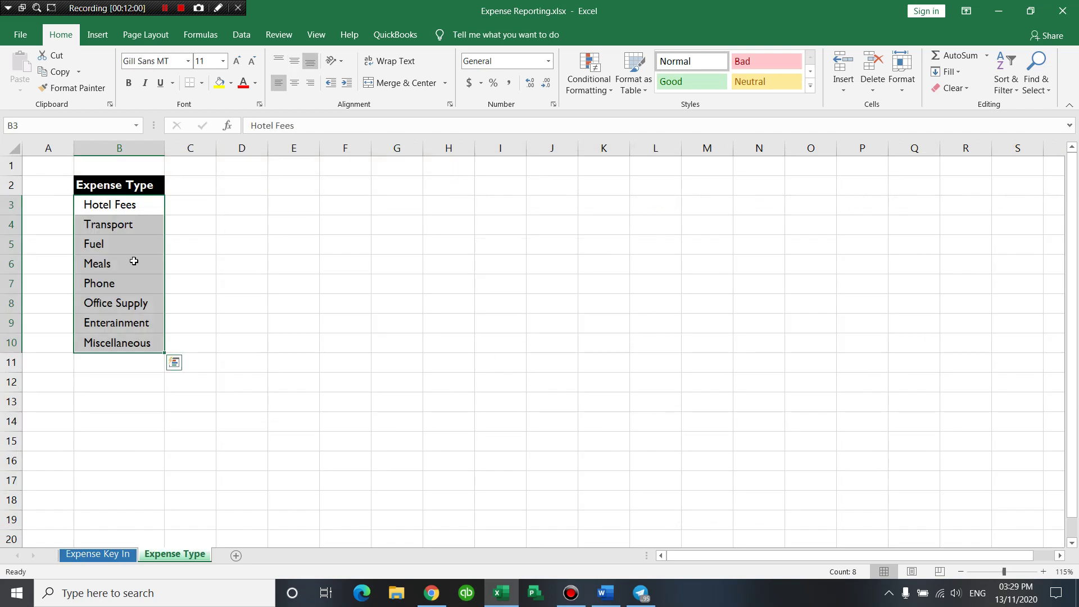
left_click_drag(121, 202, 128, 340)
left_click(89, 555)
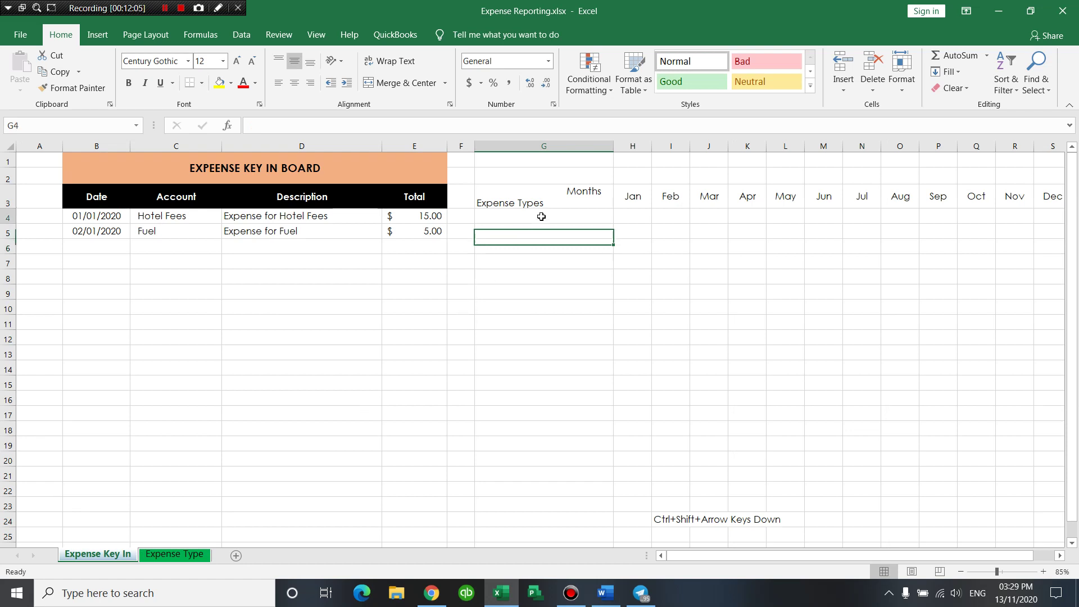
left_click_drag(543, 217, 554, 303)
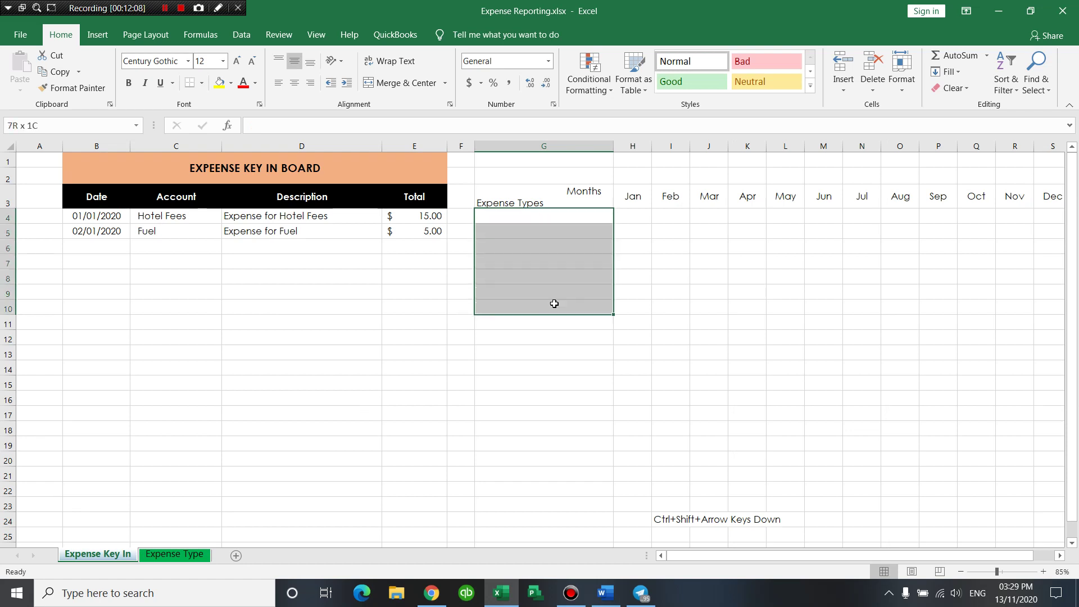
left_click_drag(554, 303, 558, 352)
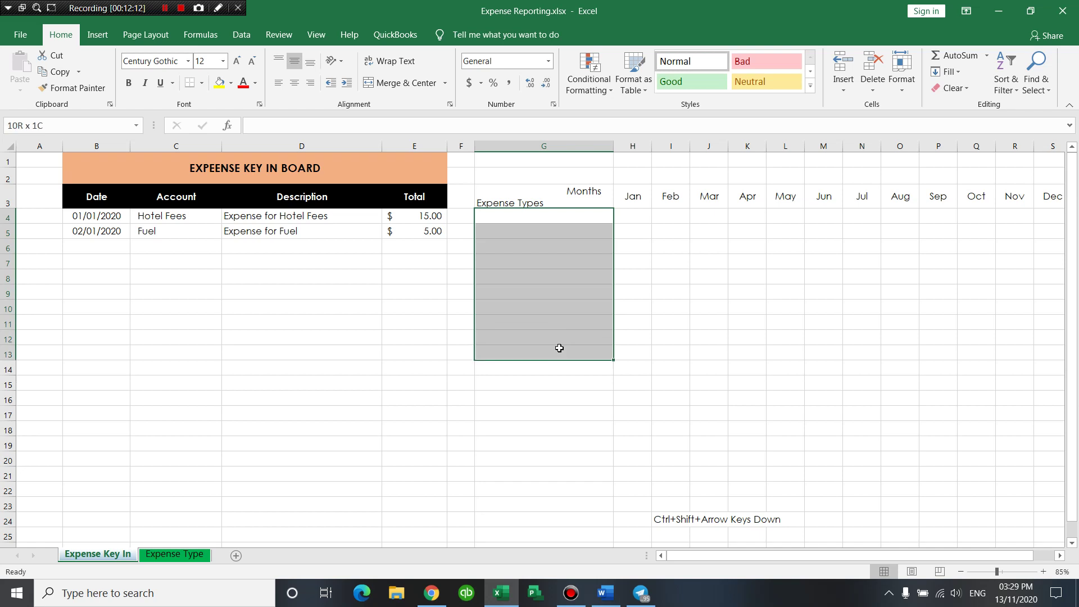
Give G4:G13 a List validation sourced from the ExpenseType named range.
left_click(242, 35)
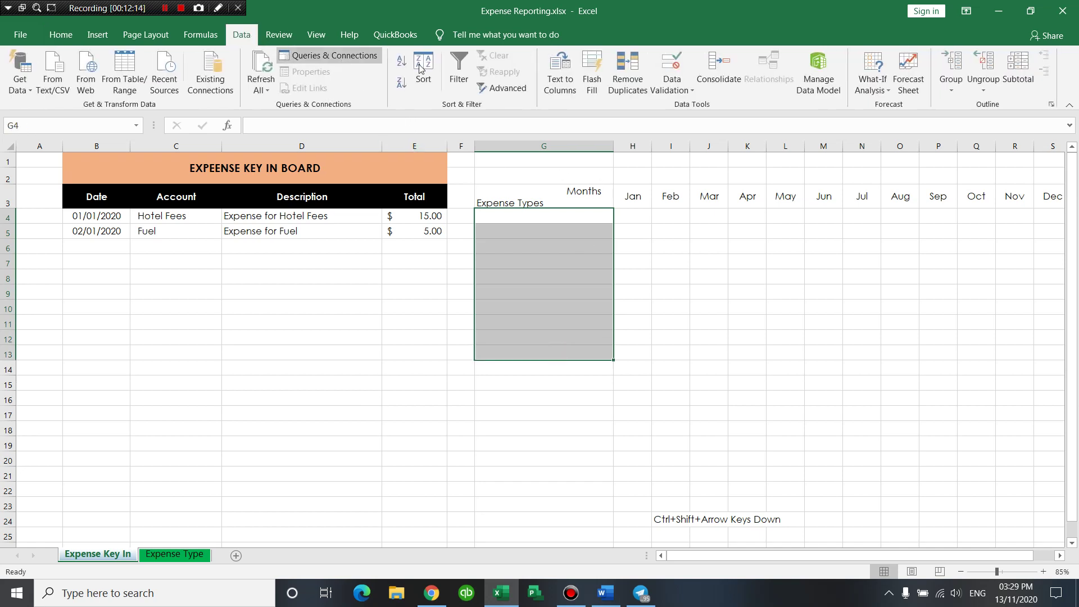
left_click(672, 65)
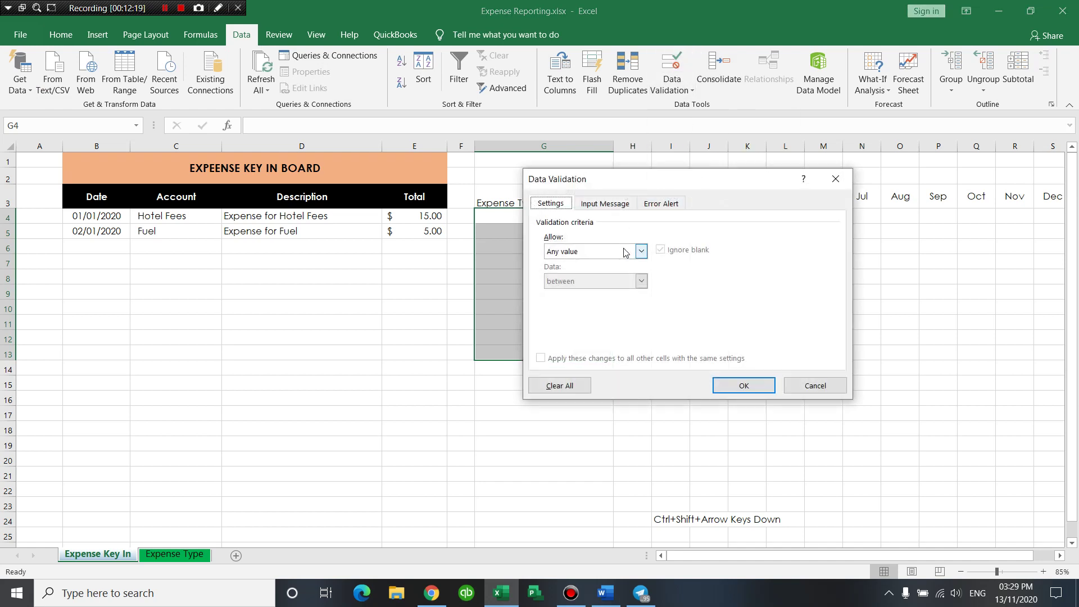
left_click(641, 251)
left_click(565, 293)
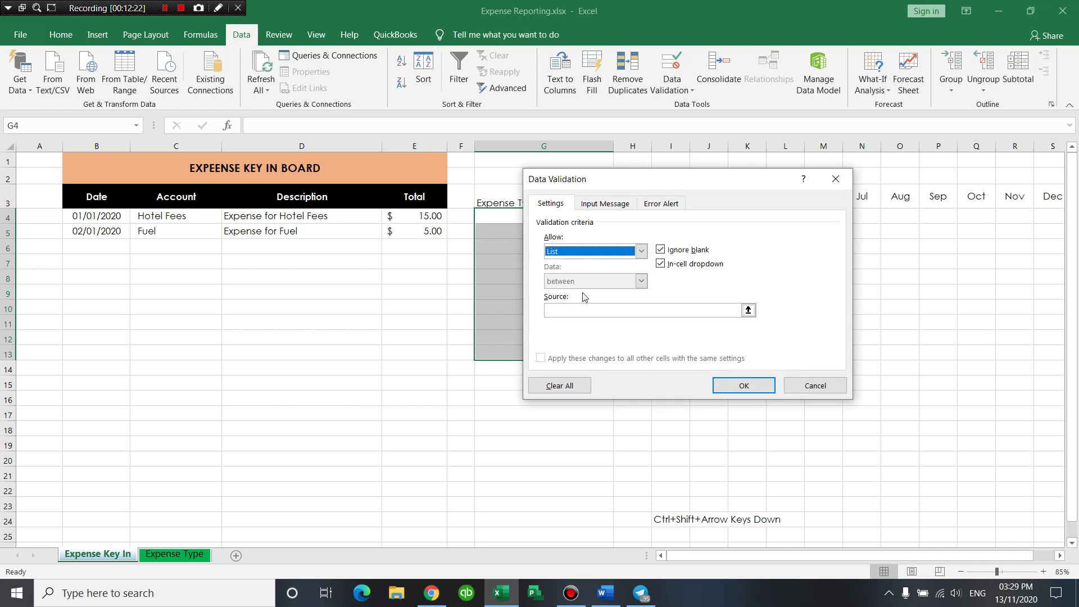
left_click(573, 309)
key("F3")
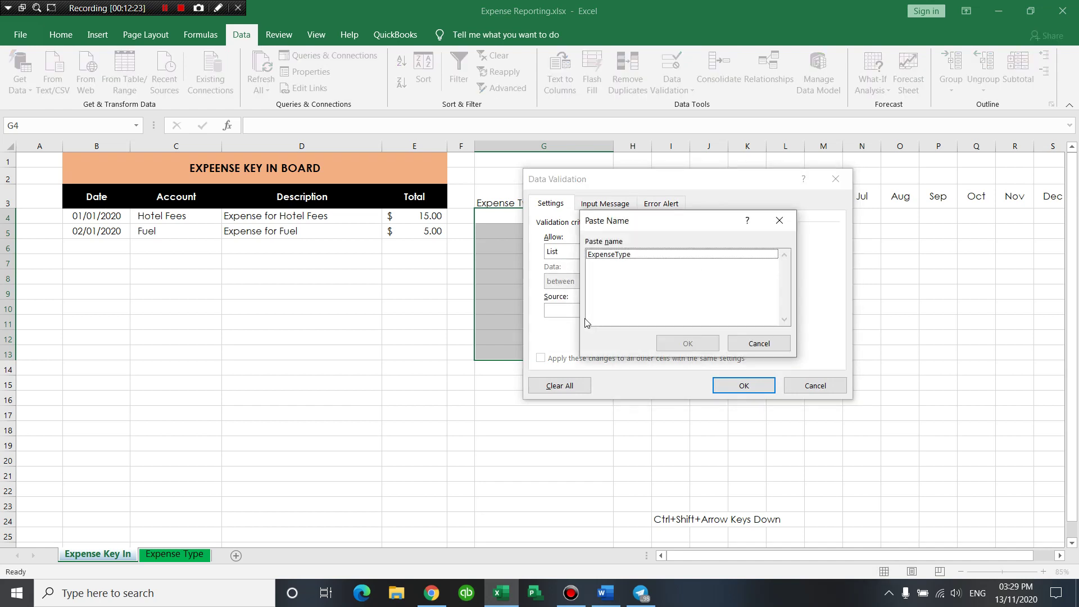
left_click(630, 255)
left_click(686, 342)
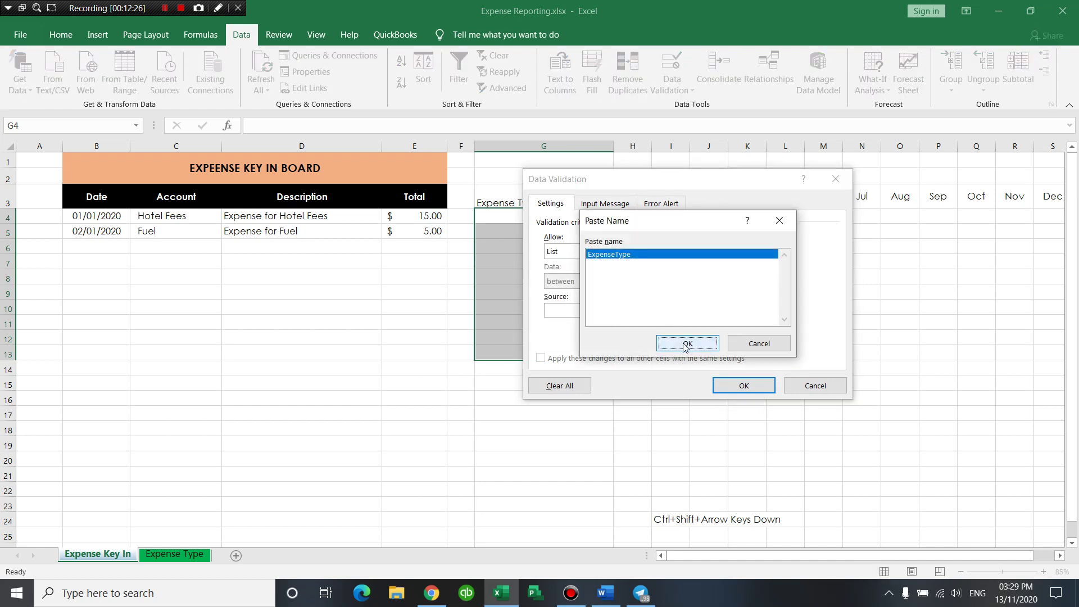
left_click(742, 385)
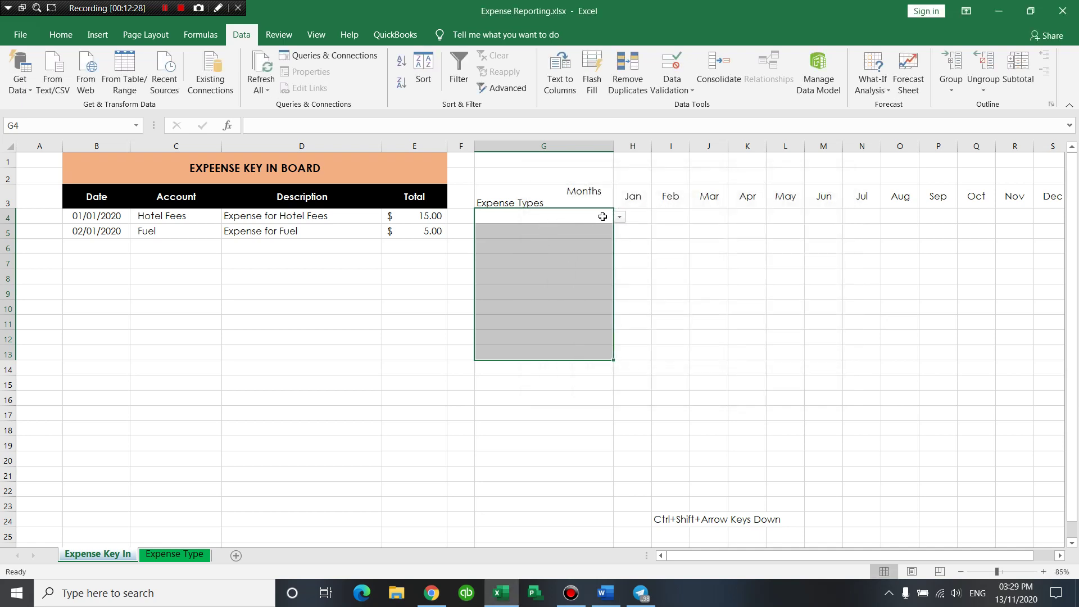
Pick Hotel Fees, Transport, Fuel and Meals from the dropdowns in G4:G7.
left_click(619, 218)
left_click(619, 230)
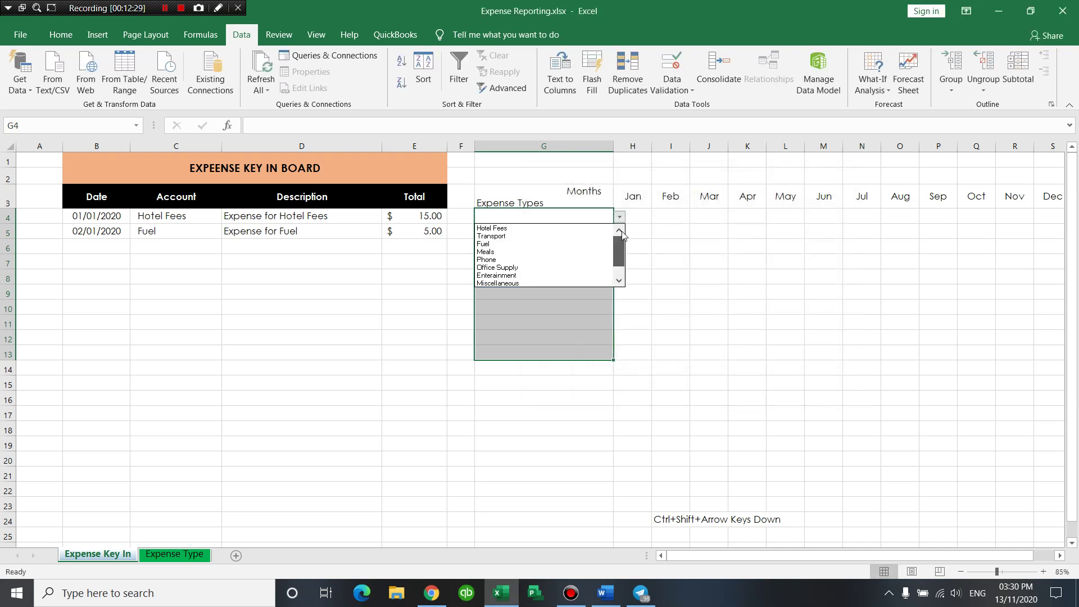
left_click(619, 229)
left_click(559, 228)
left_click(579, 231)
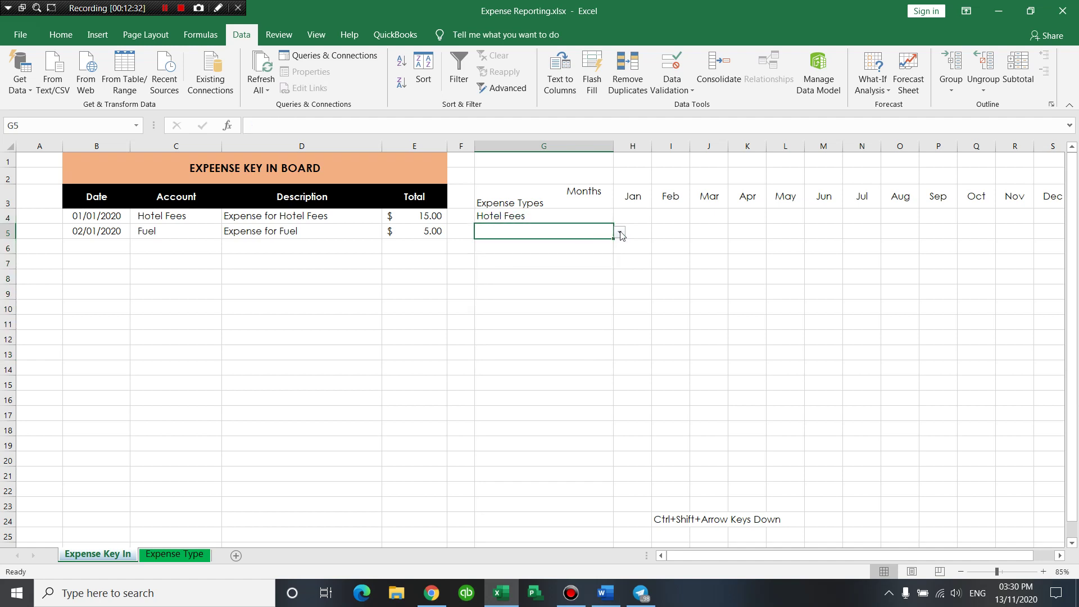
left_click(619, 232)
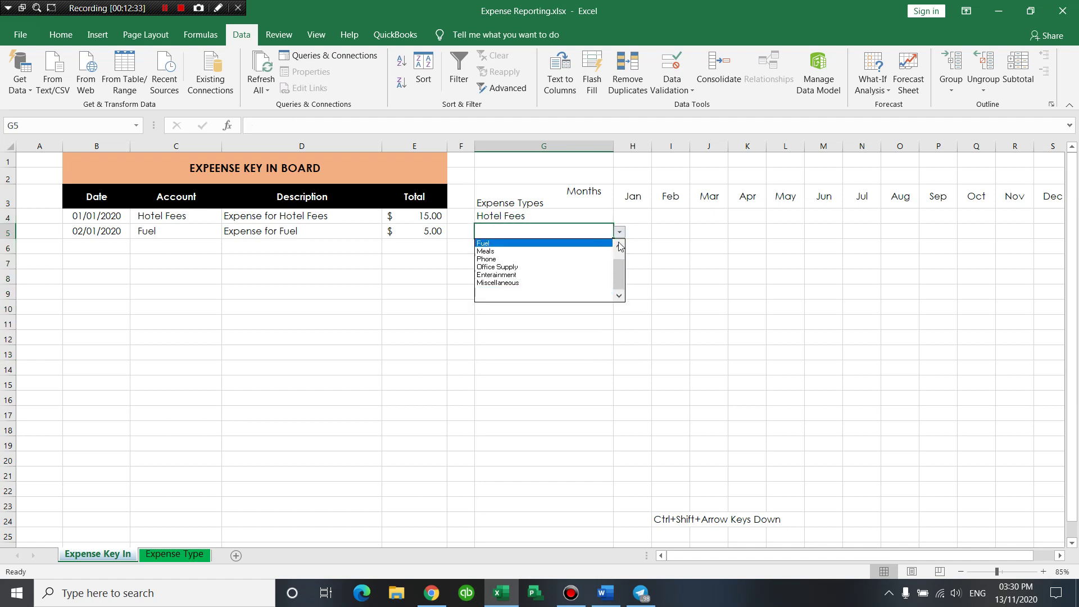
left_click(619, 245)
left_click(619, 245)
left_click(542, 254)
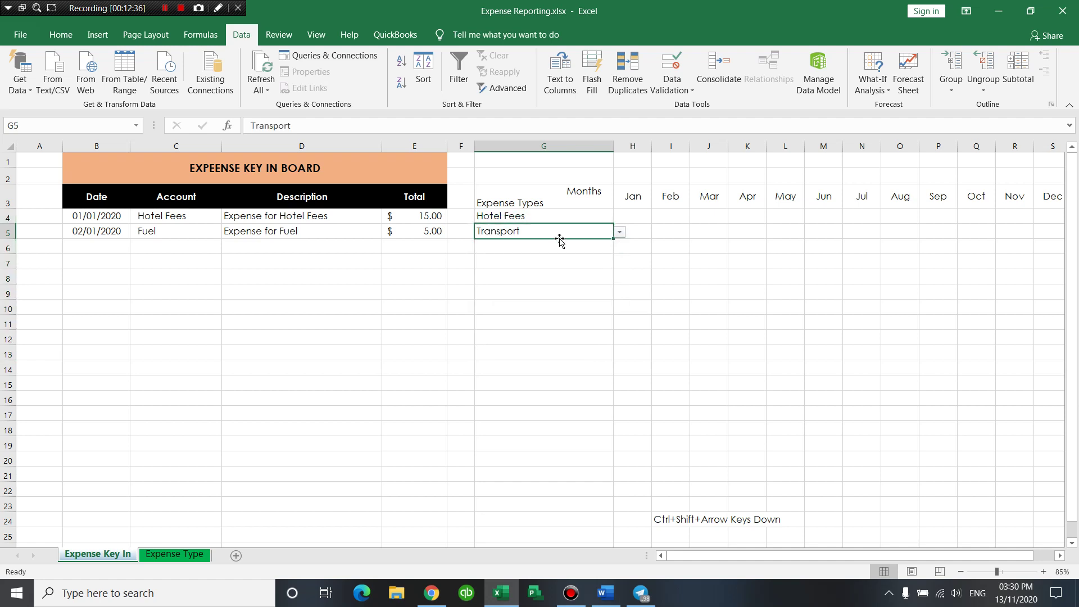
left_click(610, 246)
left_click(619, 247)
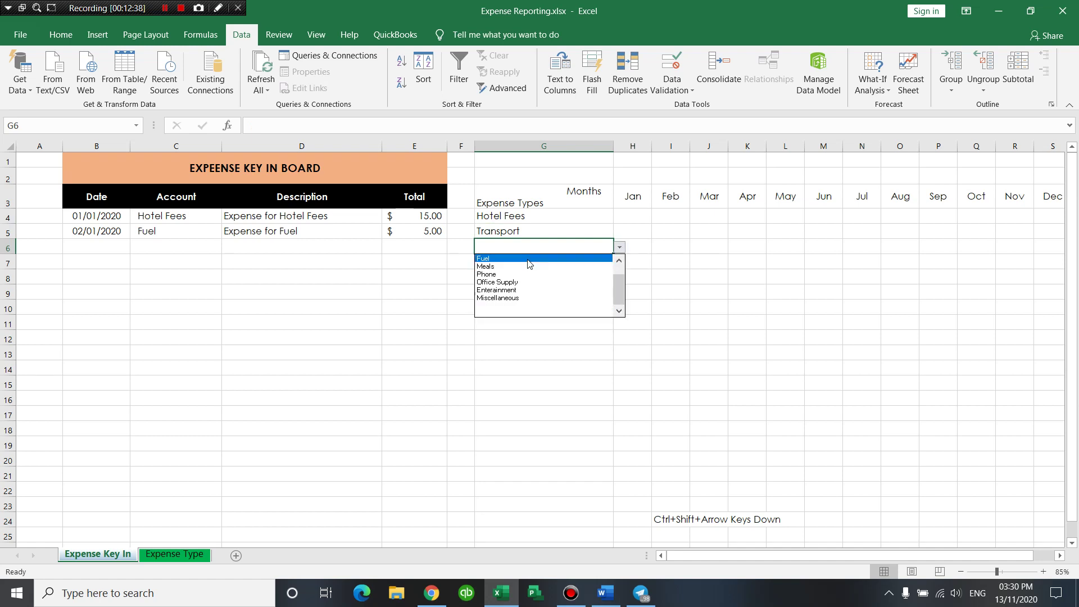
left_click(539, 259)
left_click(603, 264)
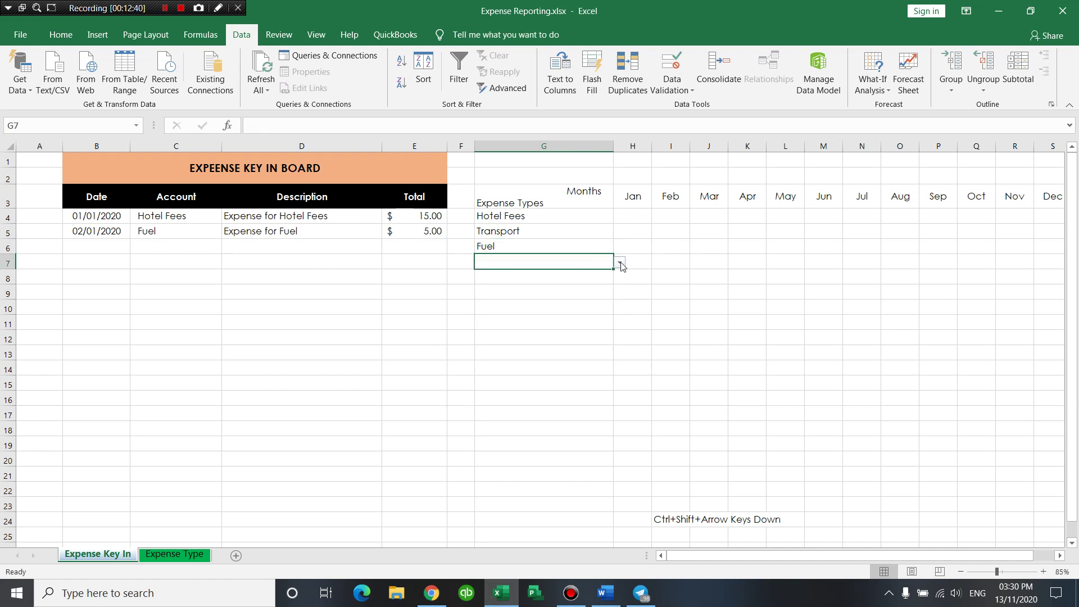
left_click(620, 263)
left_click(561, 282)
Pick Phone, Office Supply, Enterainment and Miscellaneous in G8:G11, then select G4:G11.
left_click(574, 277)
left_click(620, 278)
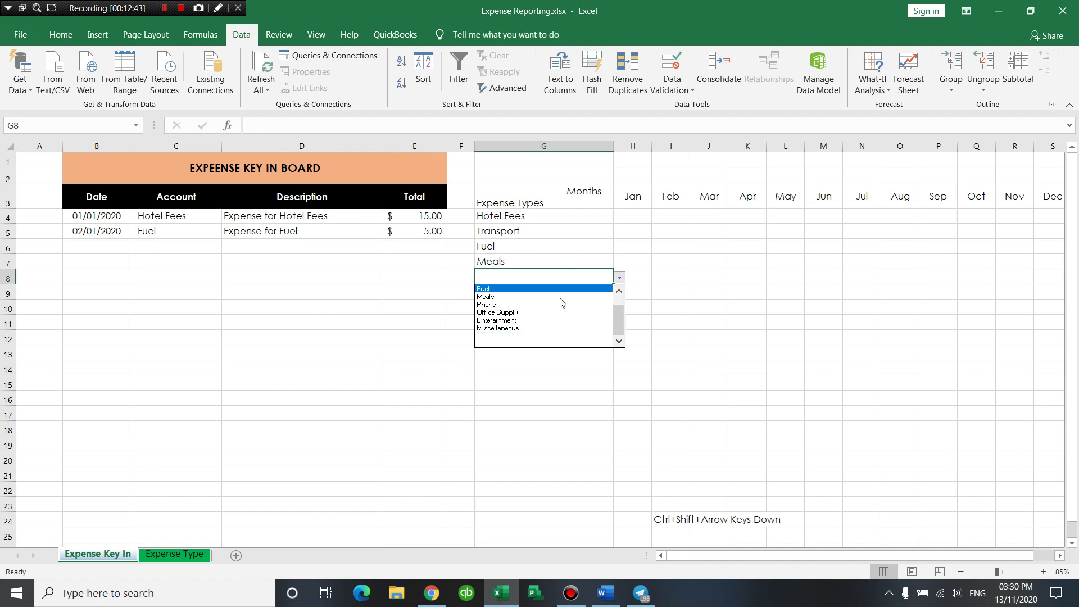
left_click(527, 306)
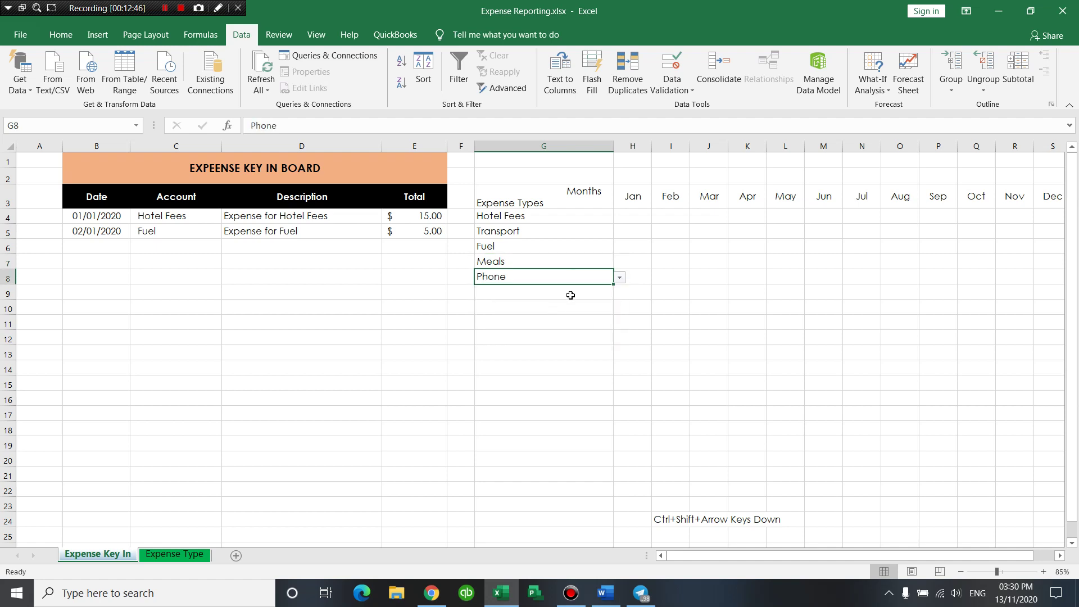
left_click(570, 295)
left_click(619, 293)
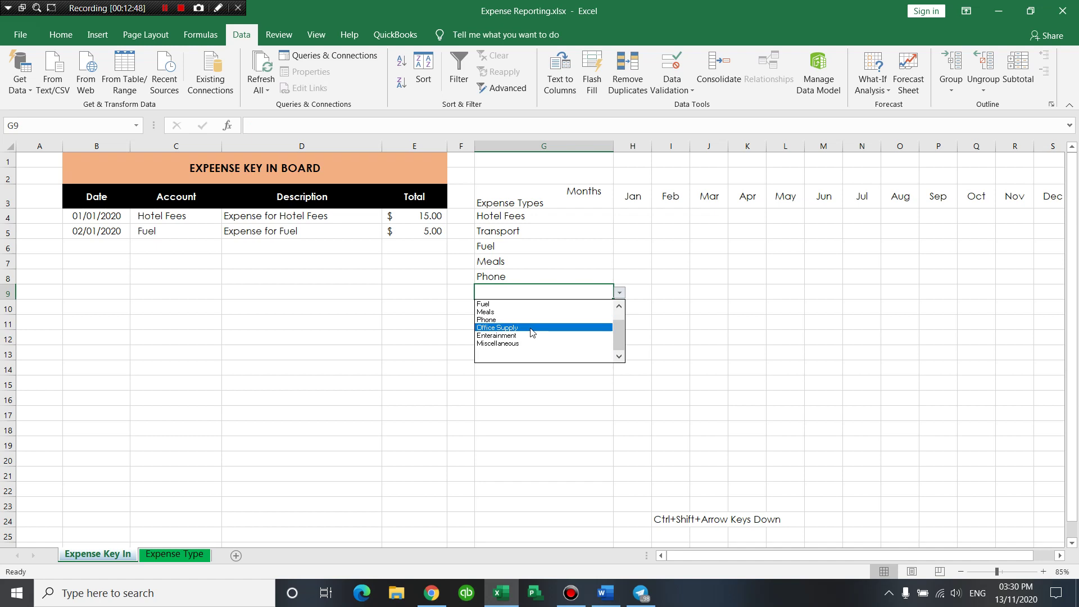
left_click(530, 328)
left_click(585, 309)
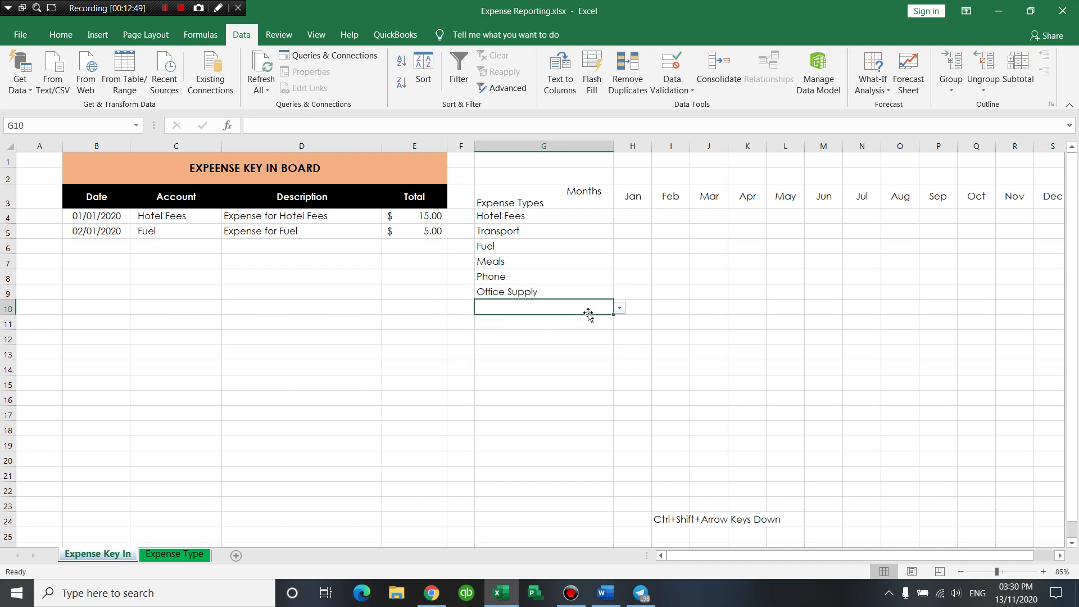
left_click(618, 307)
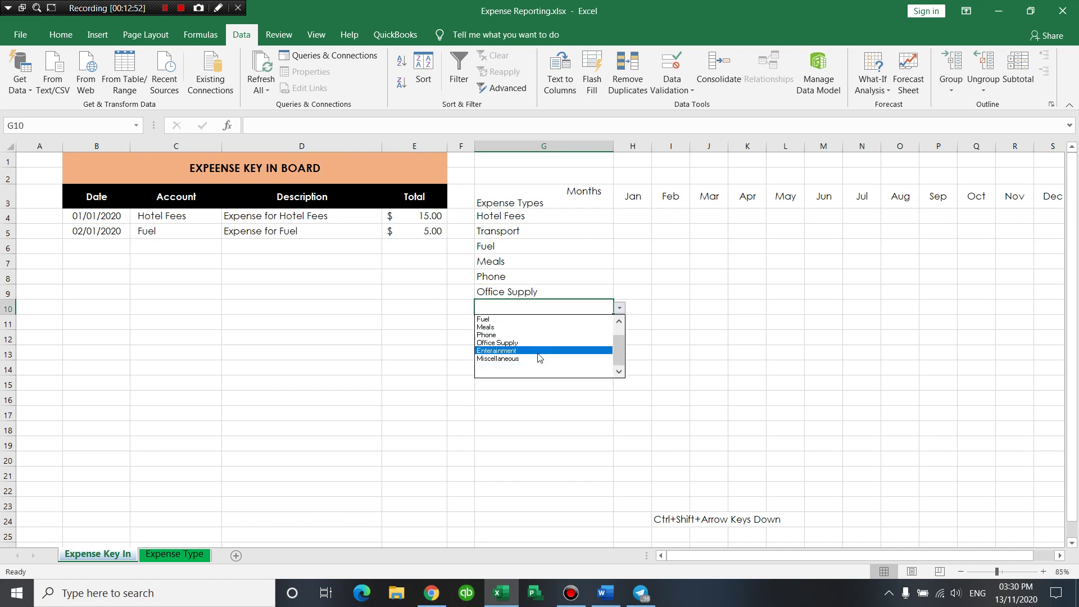
left_click(538, 350)
left_click(564, 321)
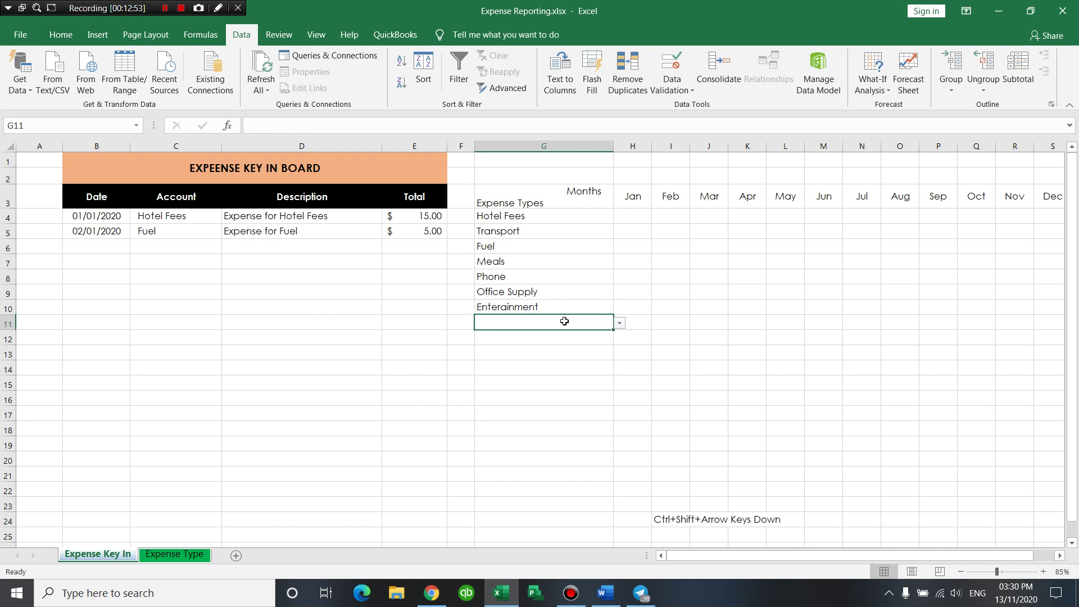
left_click(618, 324)
left_click(544, 375)
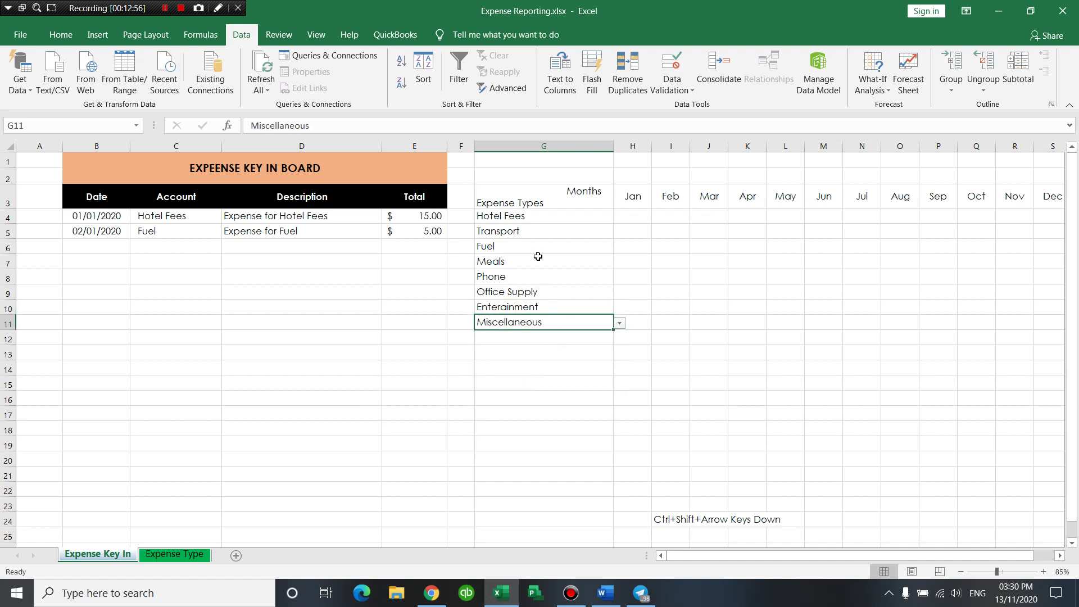
left_click_drag(526, 217, 540, 320)
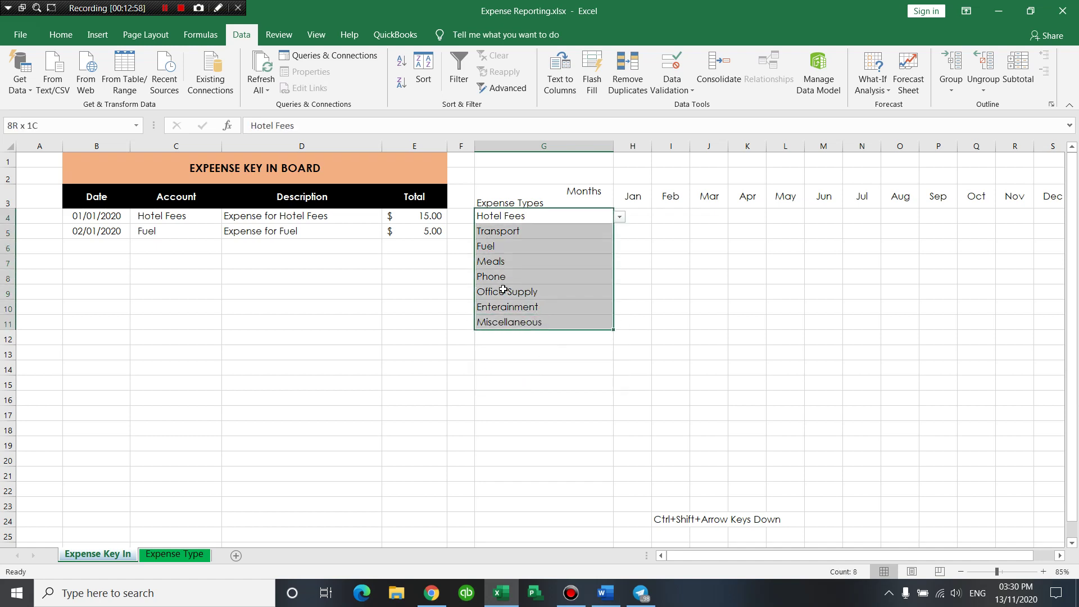
Increase the indent of the expense type names in G4:G11.
left_click(63, 37)
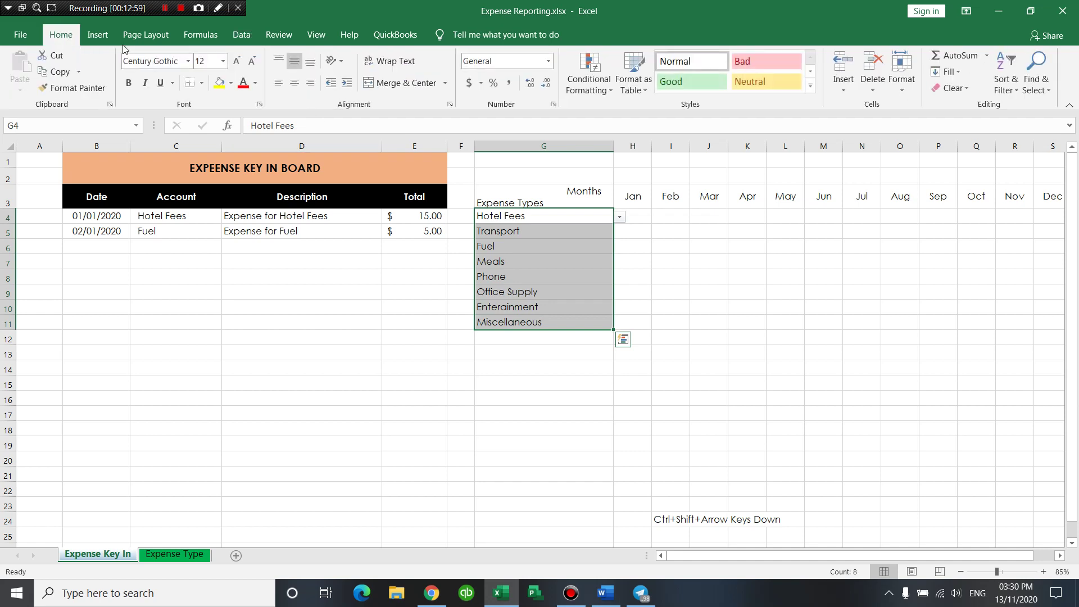
left_click(345, 83)
left_click(585, 245)
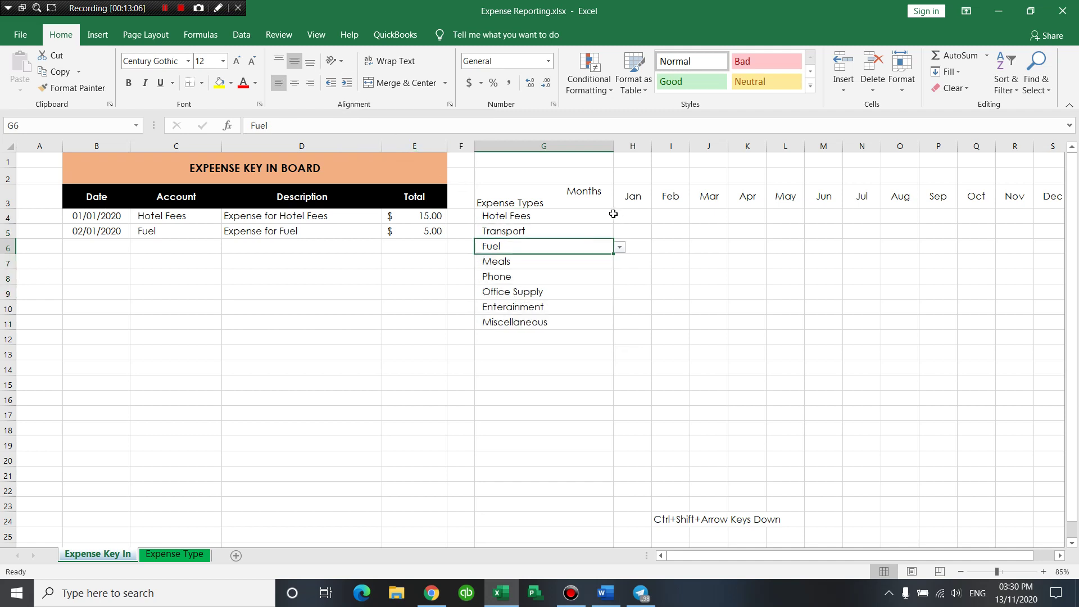
left_click(589, 201)
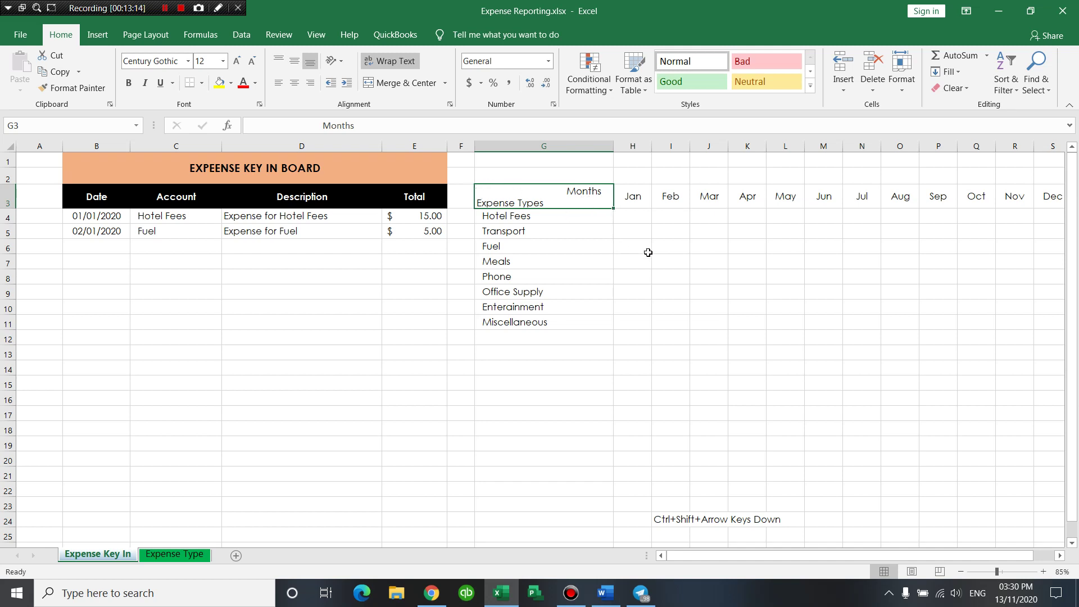
left_click(557, 352)
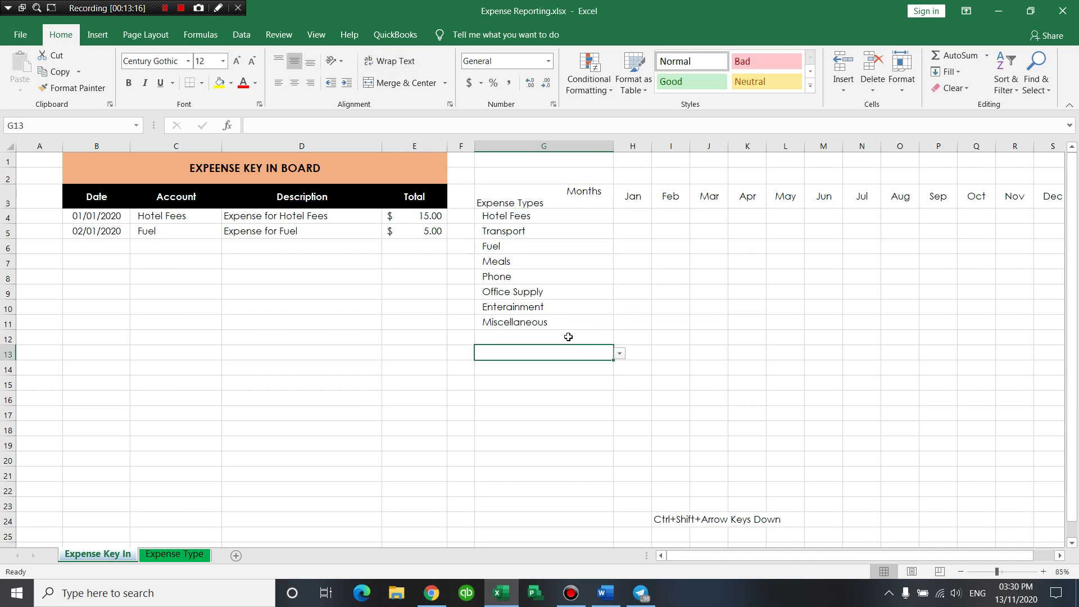
left_click(723, 339)
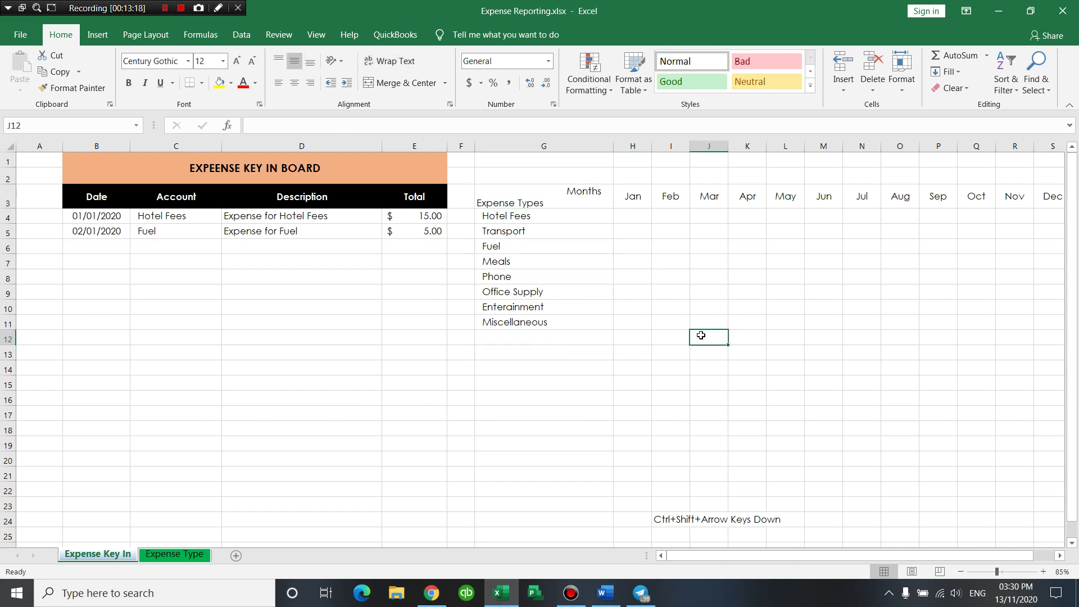
Add the reminder note 'Ctrl+1=Format Cell' in cell I23.
left_click(672, 504)
type("Ctrl+")
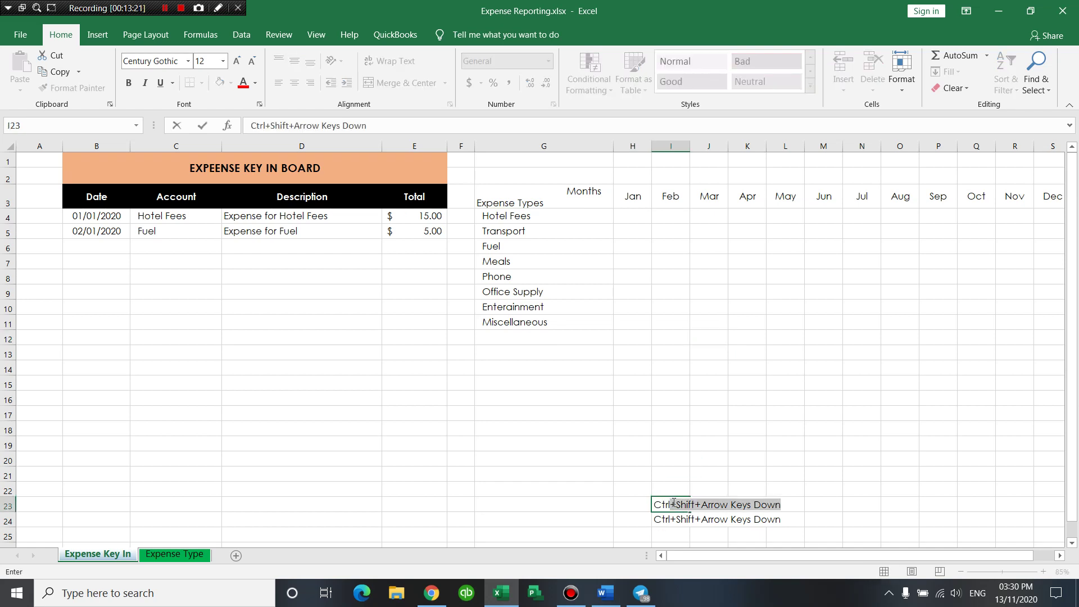
type("1")
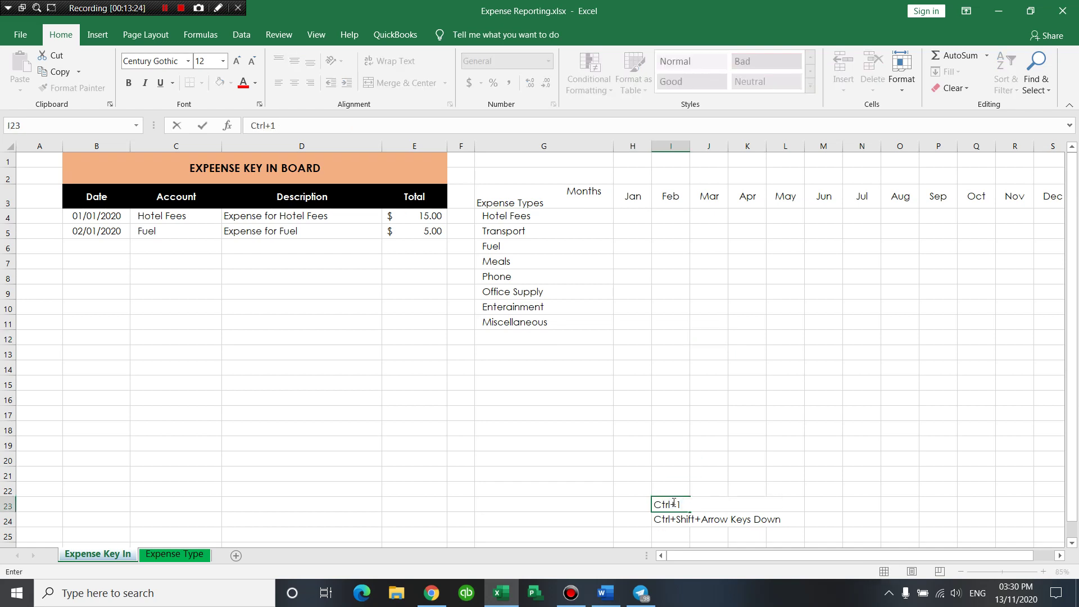
type("=Format")
type(" Cell")
left_click(694, 440)
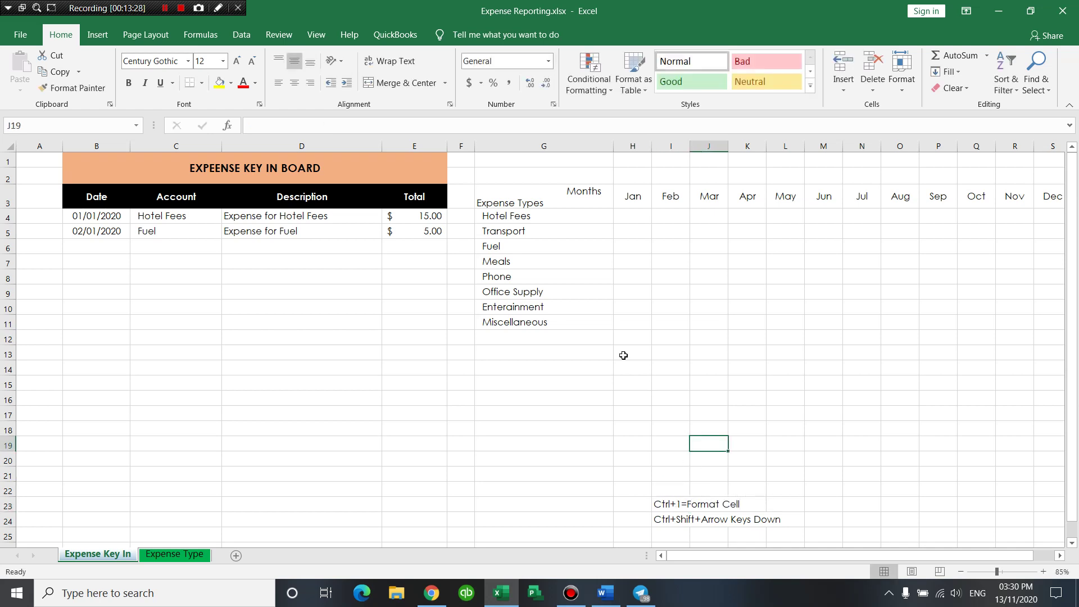
left_click(554, 196)
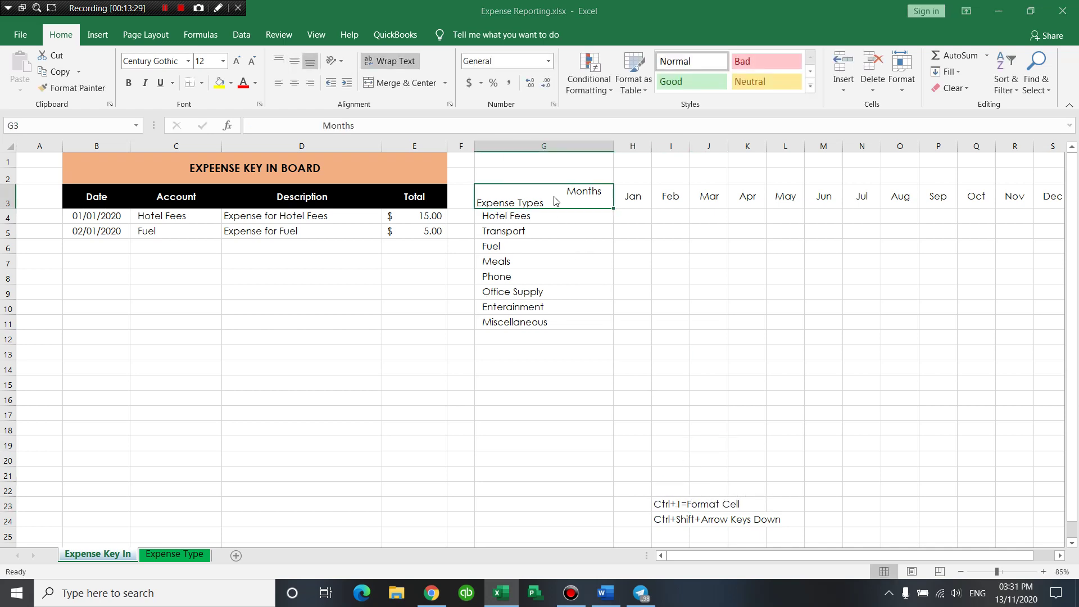
Give header cell G3 a light grey diagonal-down border separating Months from Expense Types.
key("ctrl+1")
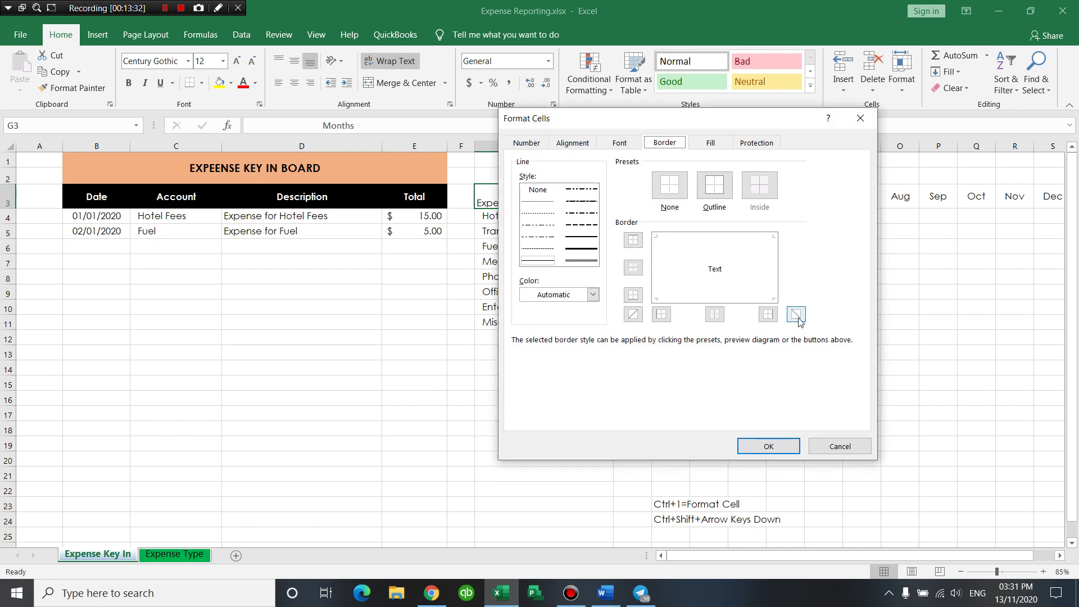
mouse_move(590, 126)
left_mouse_down()
mouse_move(302, 224)
mouse_move(245, 225)
left_mouse_up()
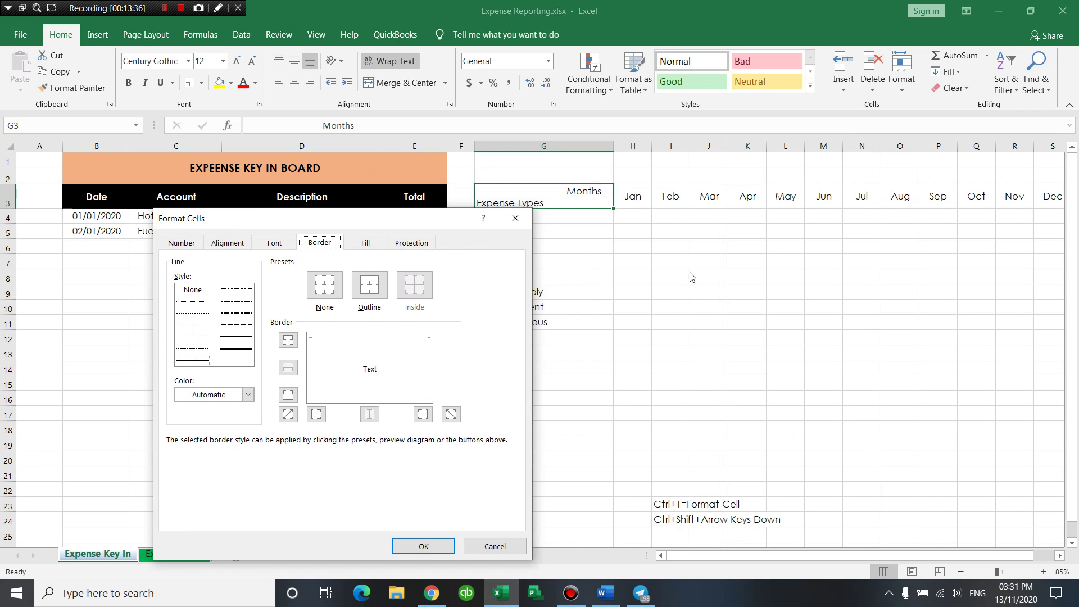
left_click(247, 394)
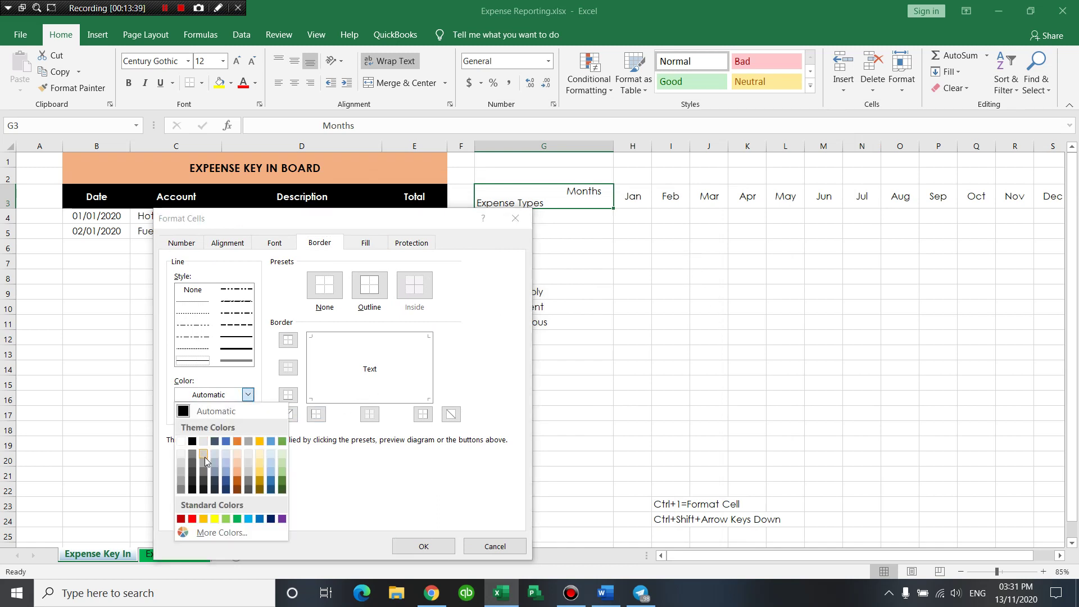
left_click(204, 455)
left_click(450, 414)
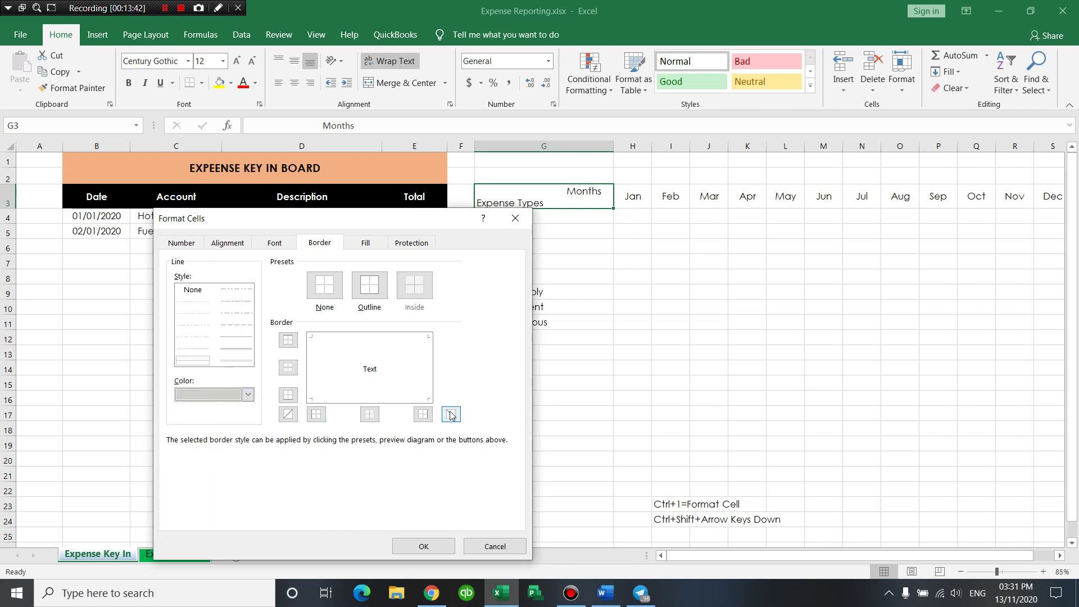
left_click(423, 546)
left_click(677, 259)
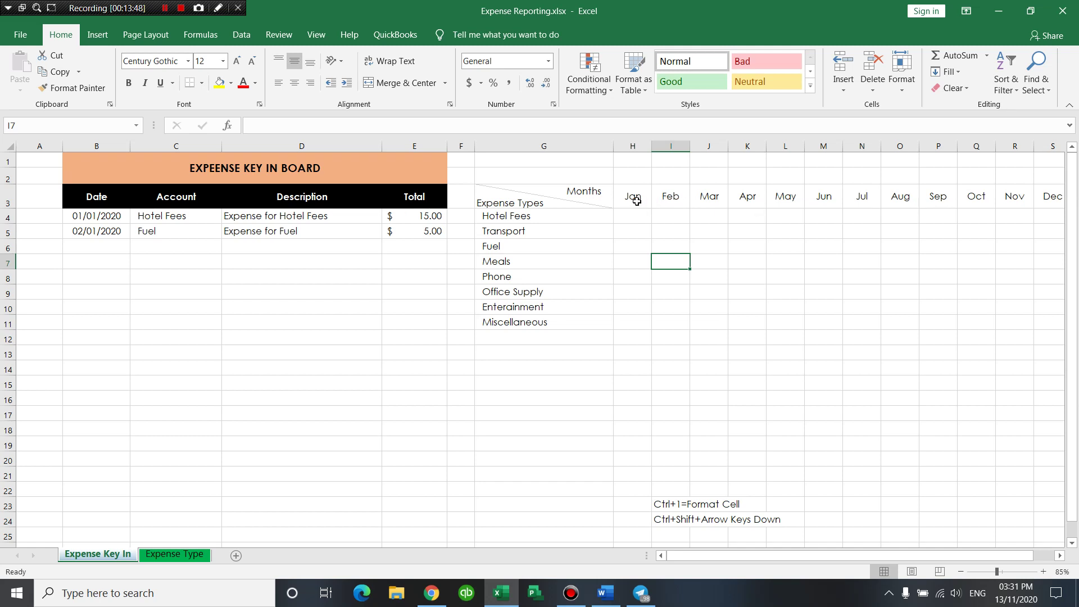
left_click_drag(636, 197, 1049, 198)
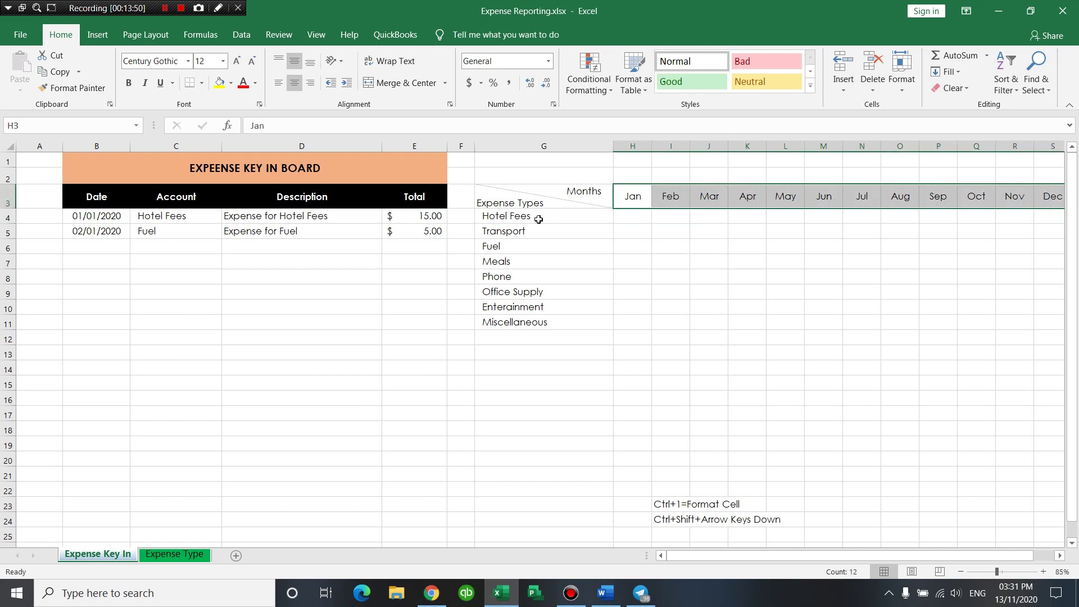
left_click_drag(539, 216, 533, 320)
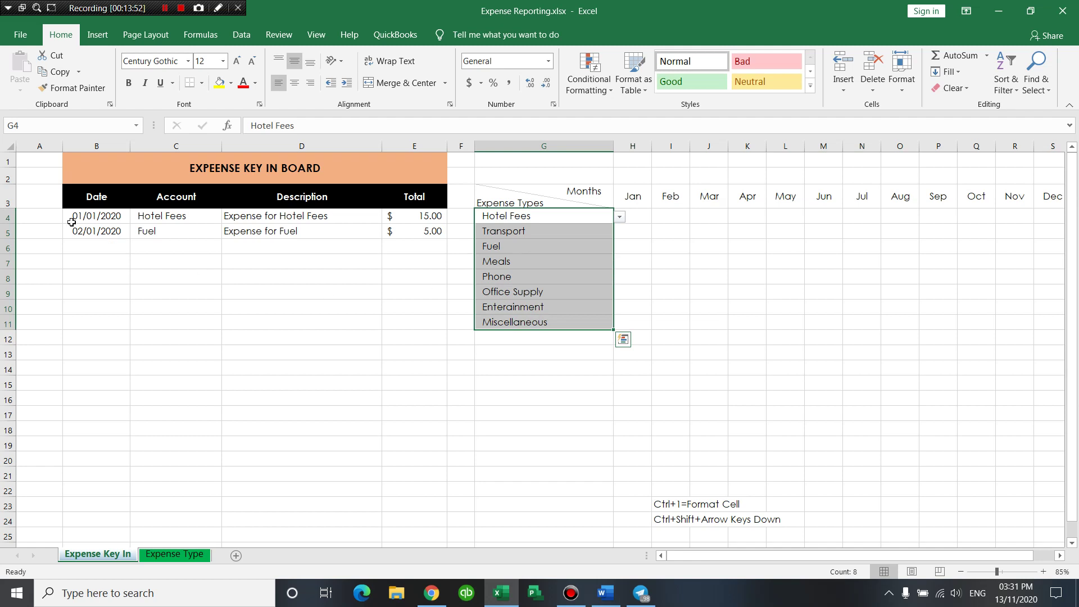
left_click_drag(113, 217, 385, 232)
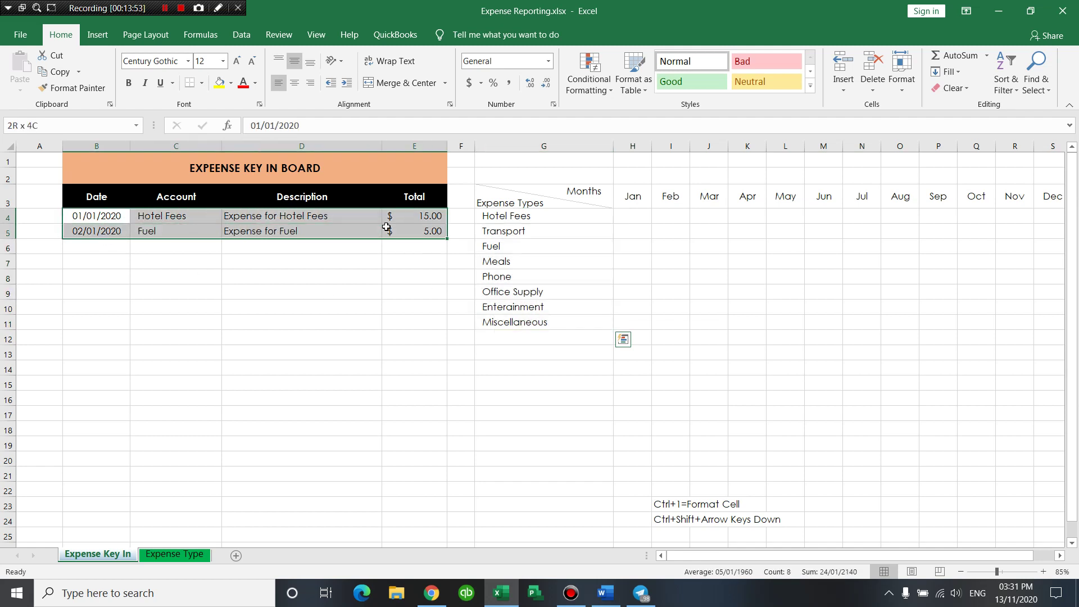
left_click(114, 220)
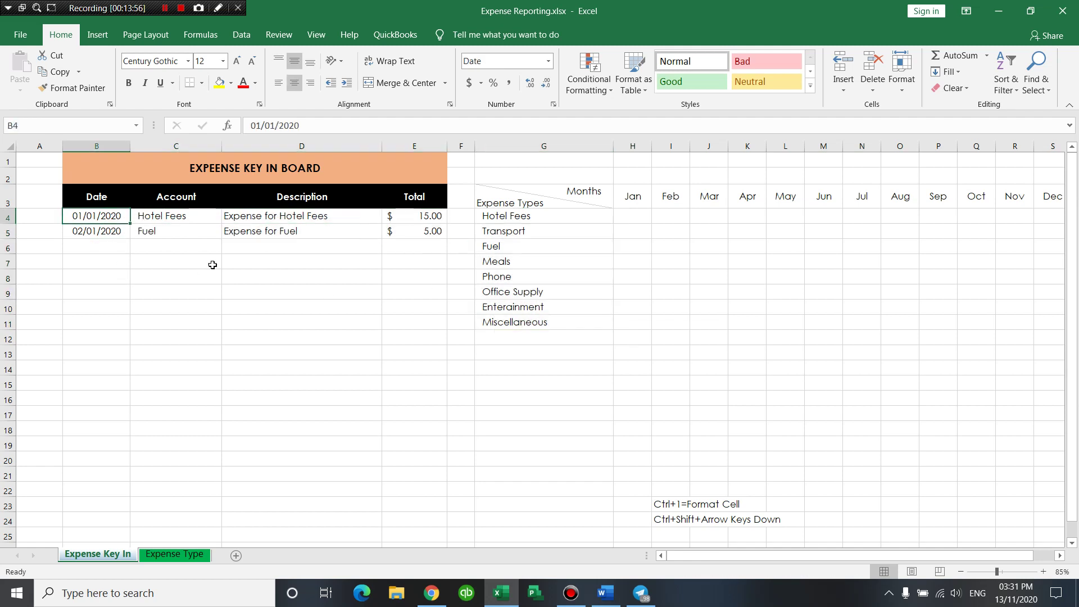
left_click_drag(633, 219, 886, 219)
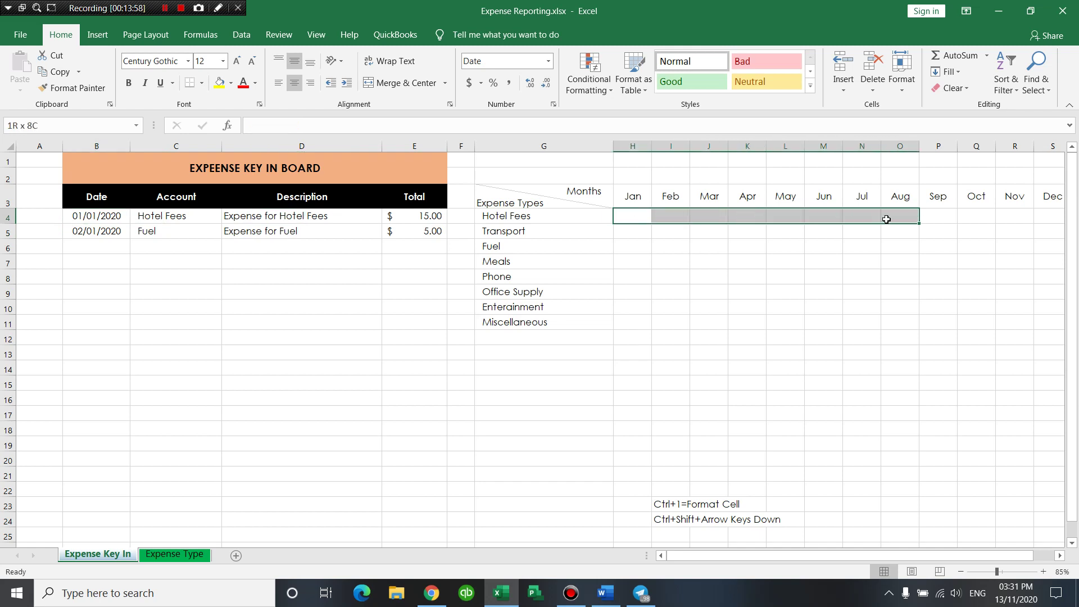
left_click(584, 178)
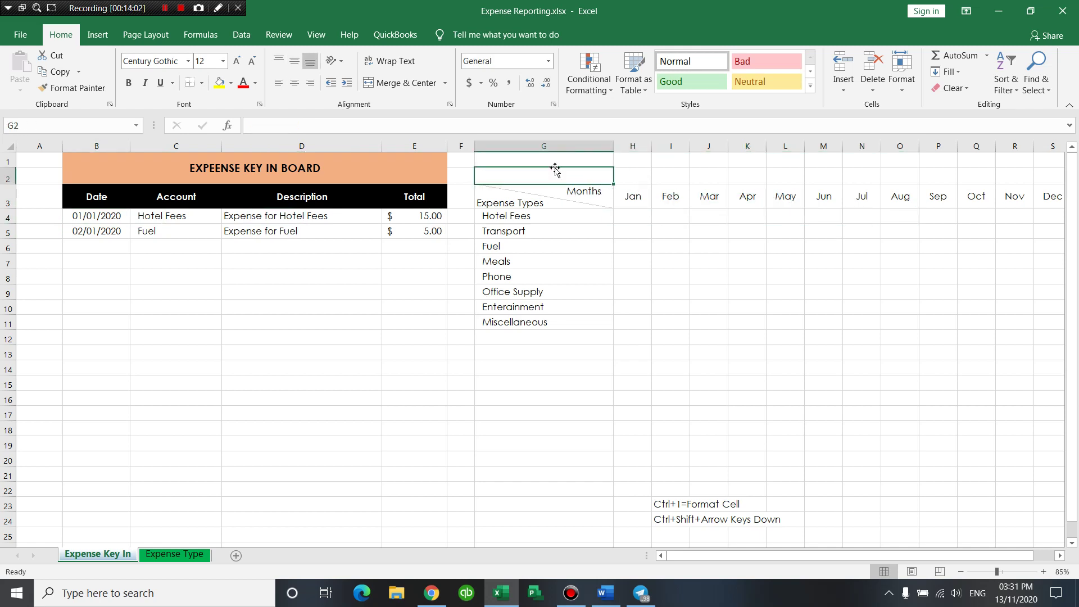
Merge and center G1:G2, widen column G slightly, and enter the title 'Expense Report(By Month)'.
left_click_drag(542, 162, 542, 177)
left_click(400, 83)
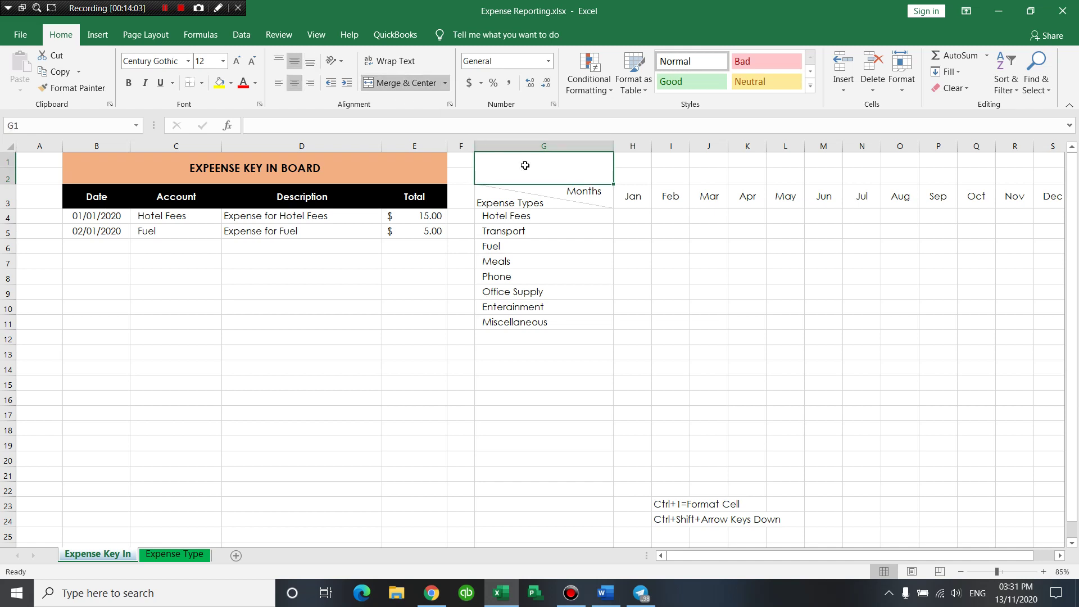
left_click_drag(613, 146, 617, 146)
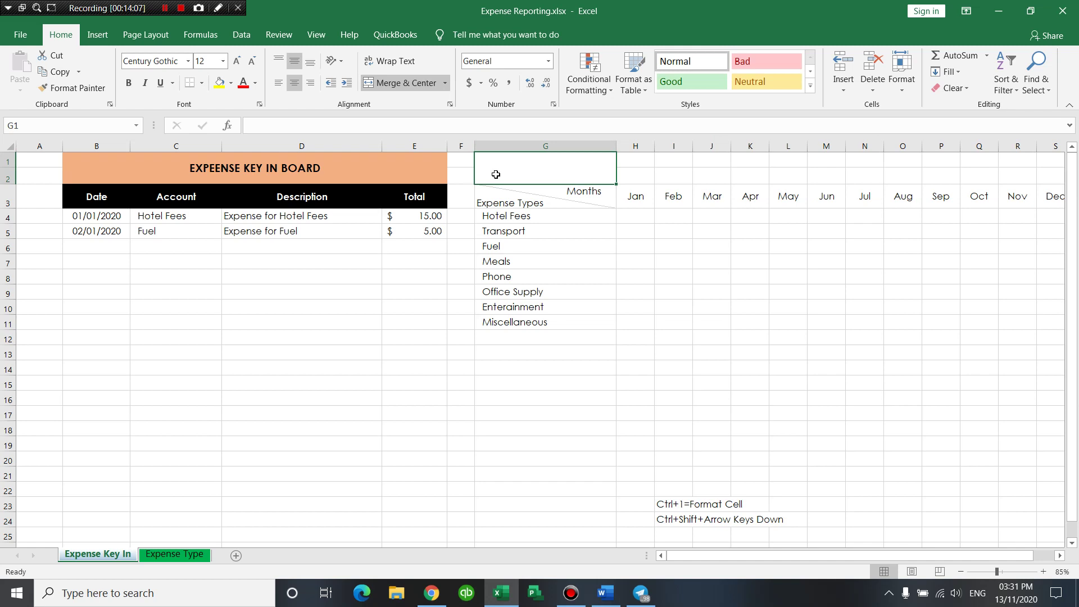
type("Expense")
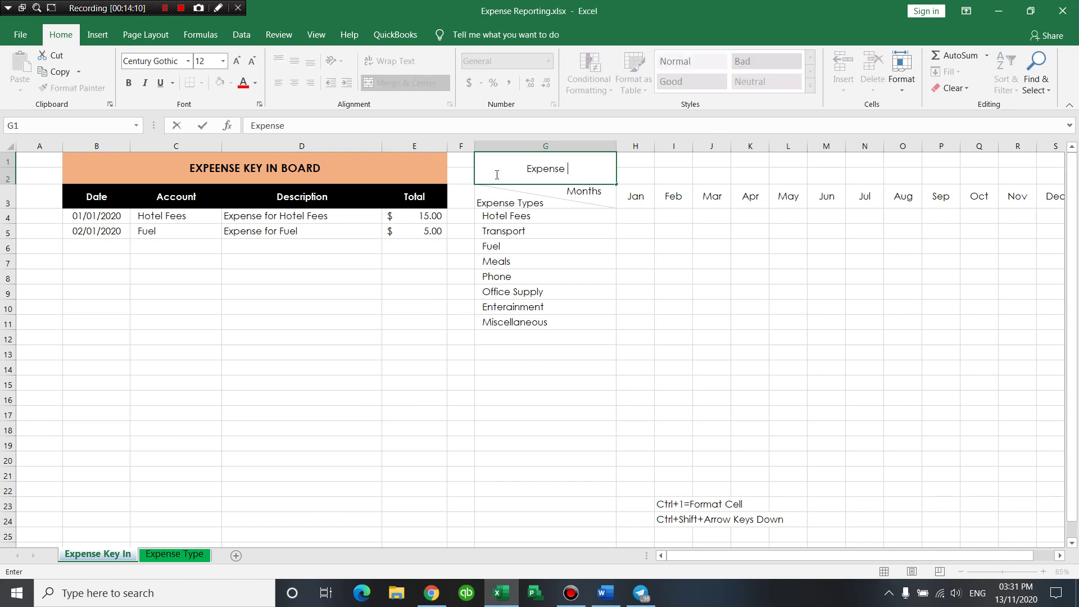
type(" Re")
key("BackSpace")
type("e")
type("por")
type("t")
type("(B")
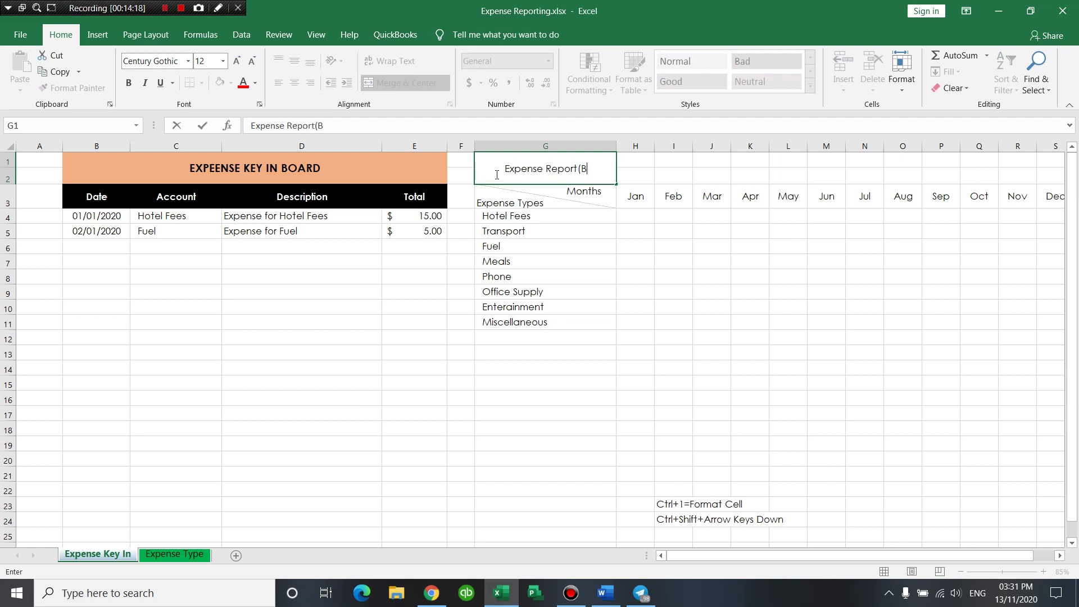
type("y Month")
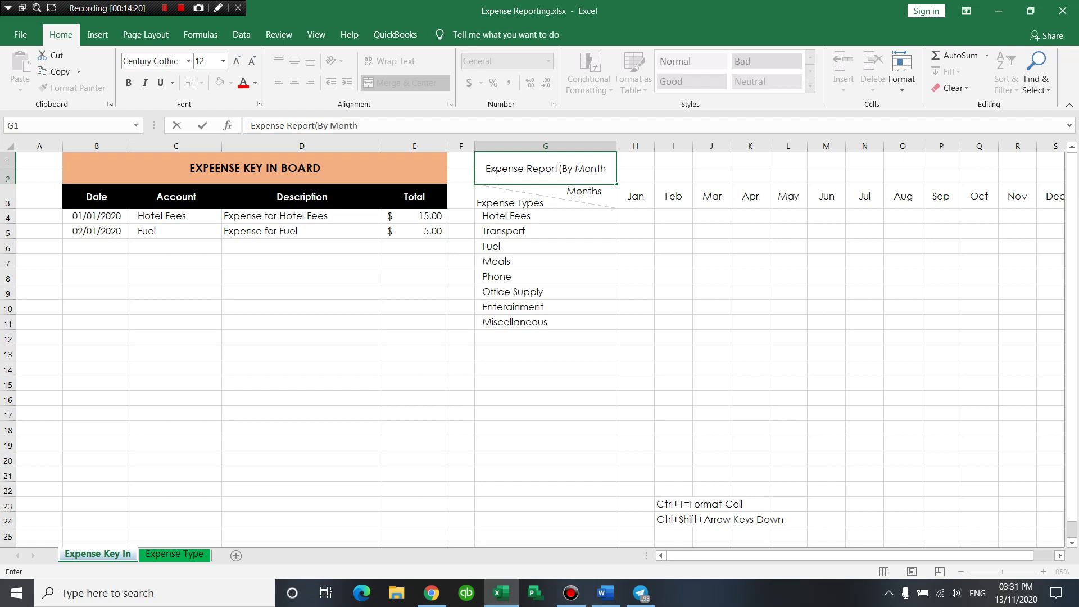
type(")")
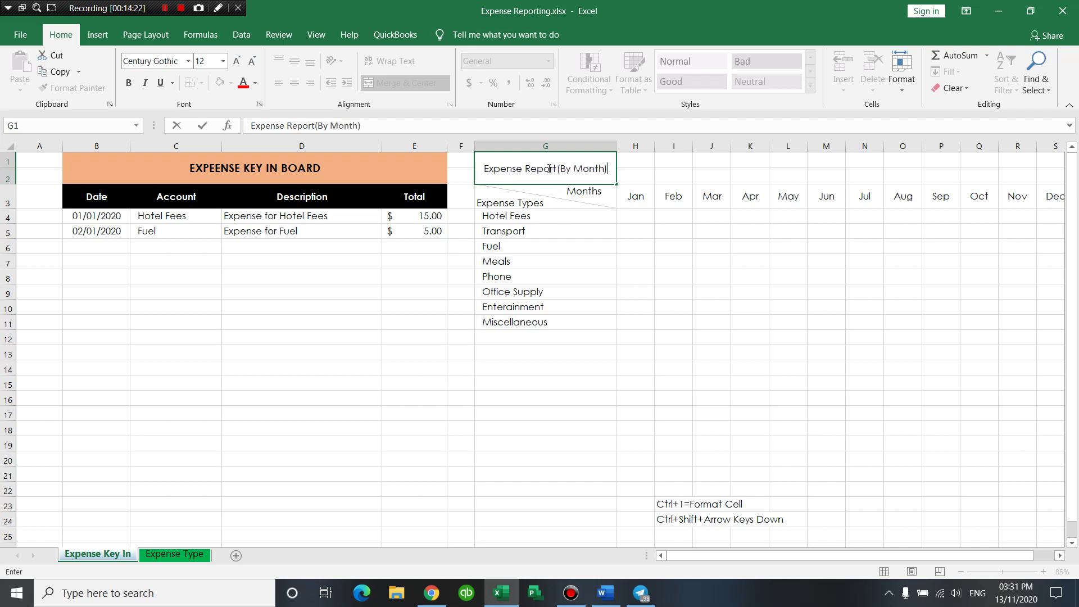
key("Return")
key("Up")
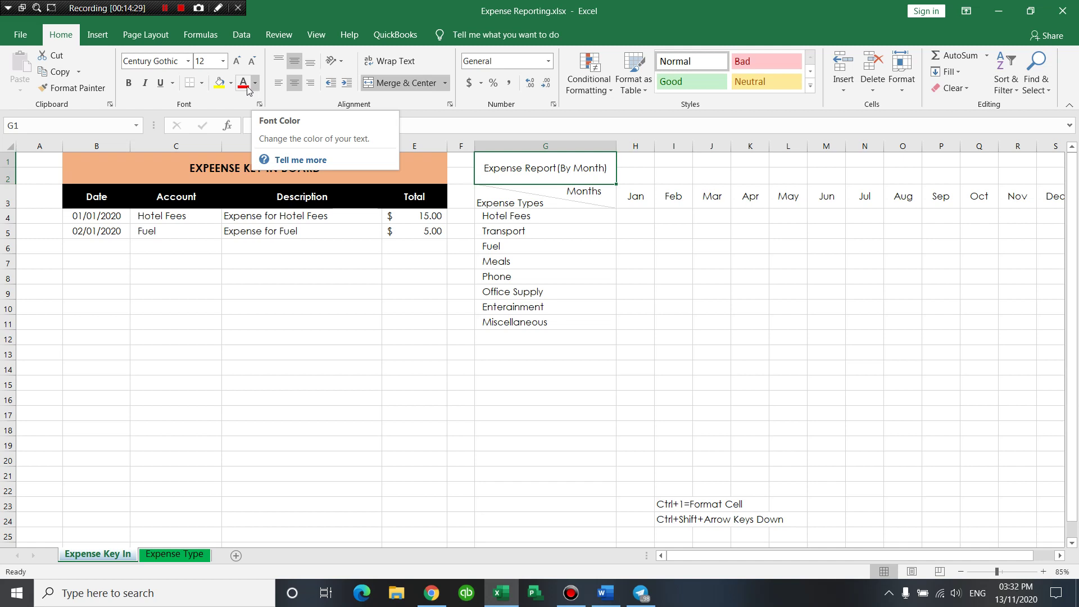
Make the title red, bold and size 14, widening column G to fit it.
left_click(242, 83)
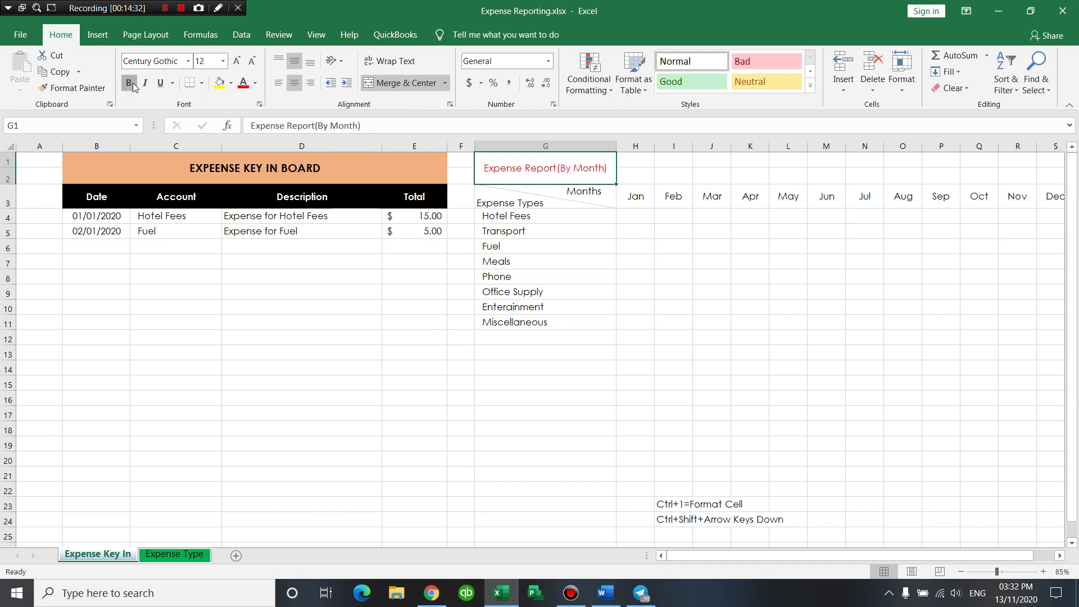
left_click(128, 82)
left_click(237, 60)
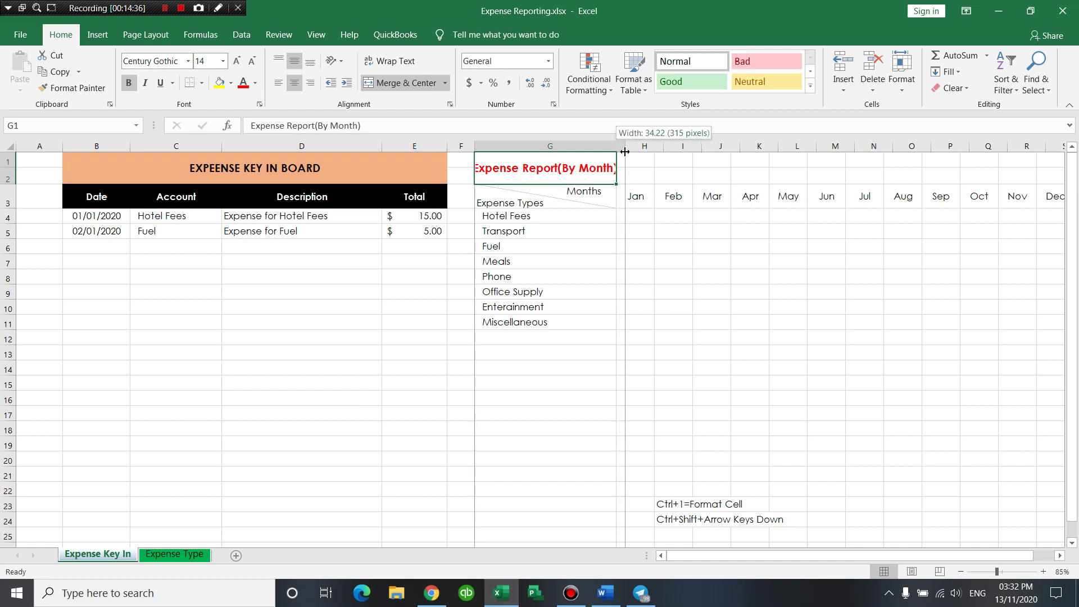
left_click_drag(616, 147, 625, 147)
left_click(581, 245)
left_click(564, 166)
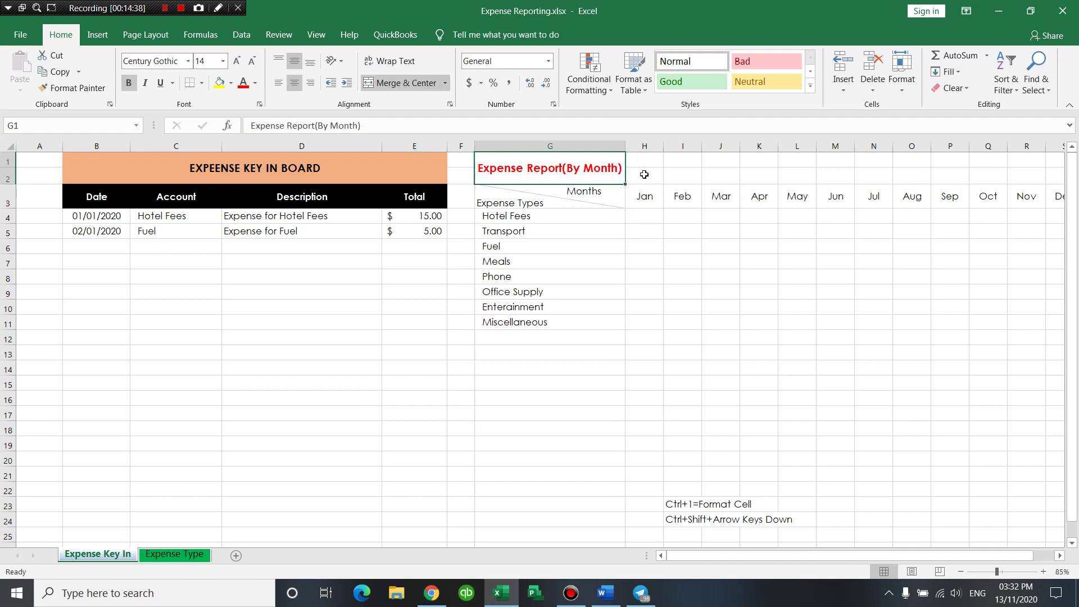
left_click(643, 174)
Widen month columns H through S evenly to 10.56 (102 pixels) each.
left_click(654, 162)
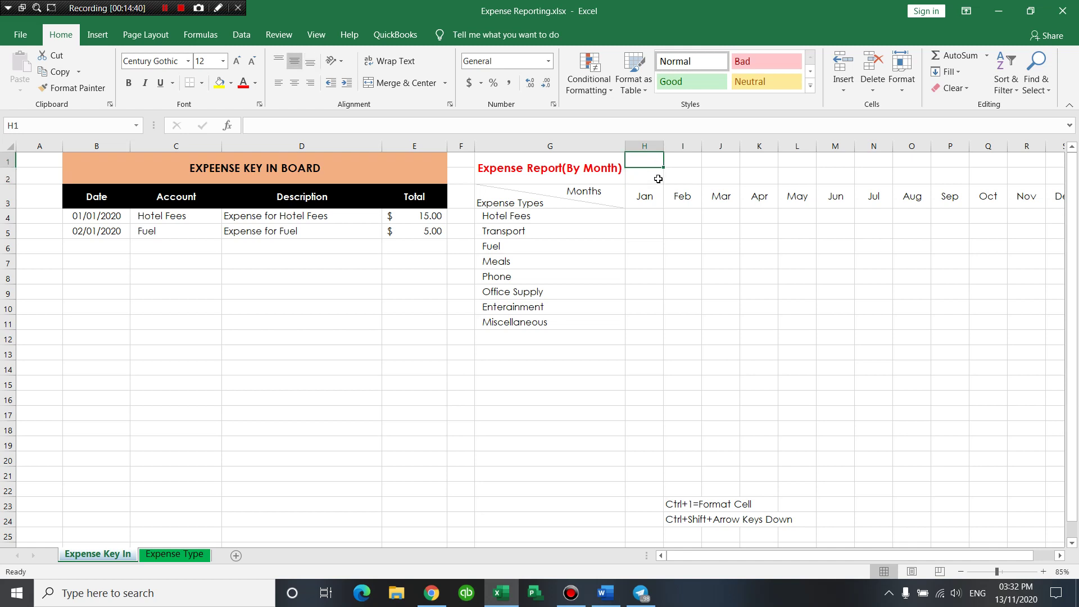
left_click_drag(653, 145, 964, 181)
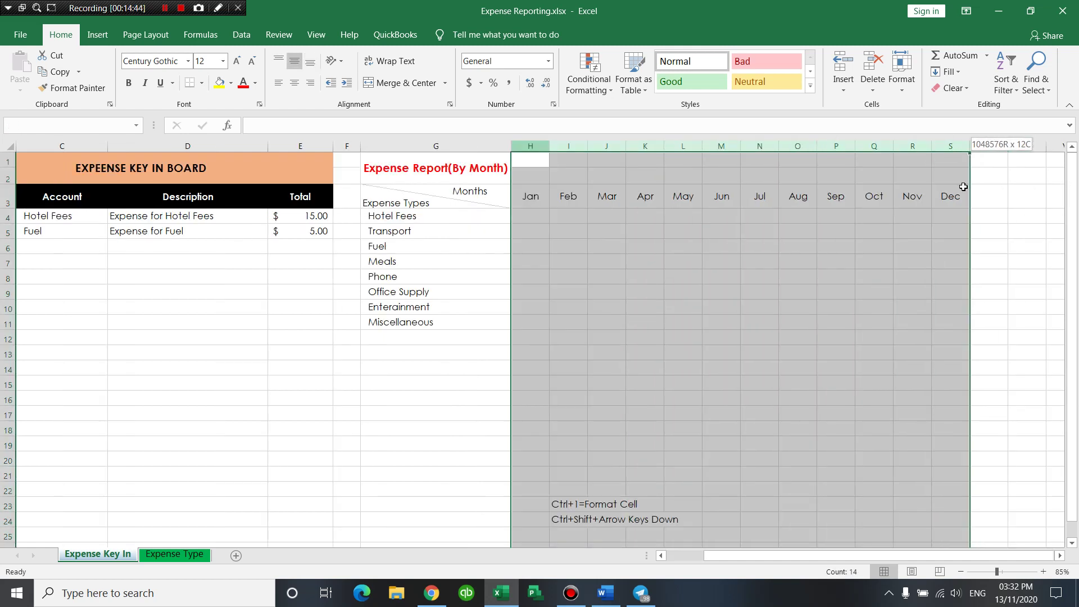
left_click_drag(741, 149, 752, 150)
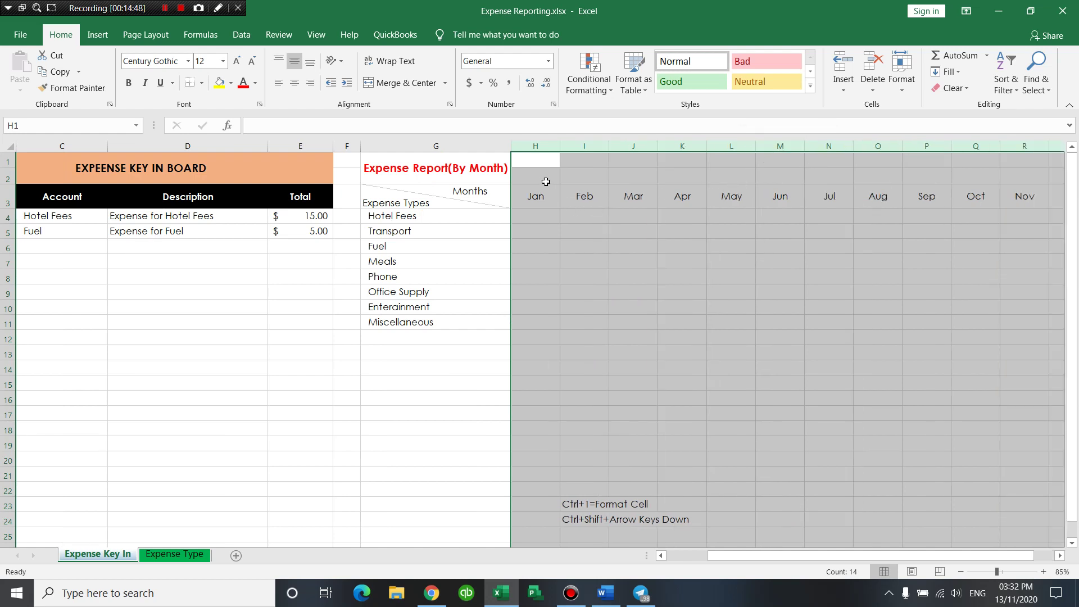
mouse_move(537, 216)
left_mouse_down()
mouse_move(685, 293)
mouse_move(820, 313)
mouse_move(970, 313)
mouse_move(1020, 330)
mouse_move(987, 337)
mouse_move(994, 323)
left_mouse_up()
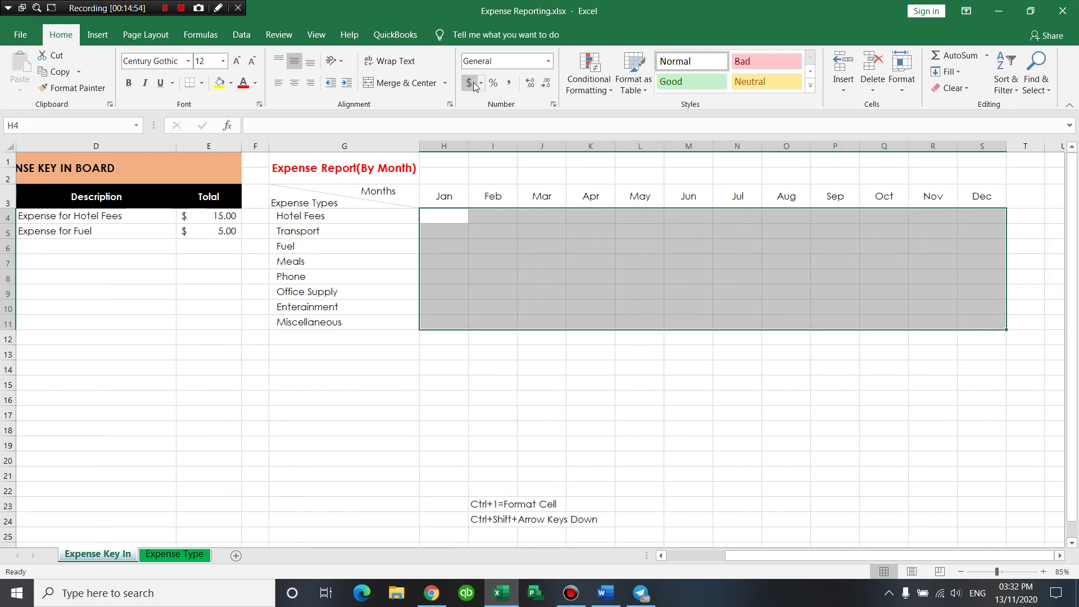
Apply the Accounting Number Format to the H4:S11 expense grid.
left_click(469, 83)
left_click(453, 160)
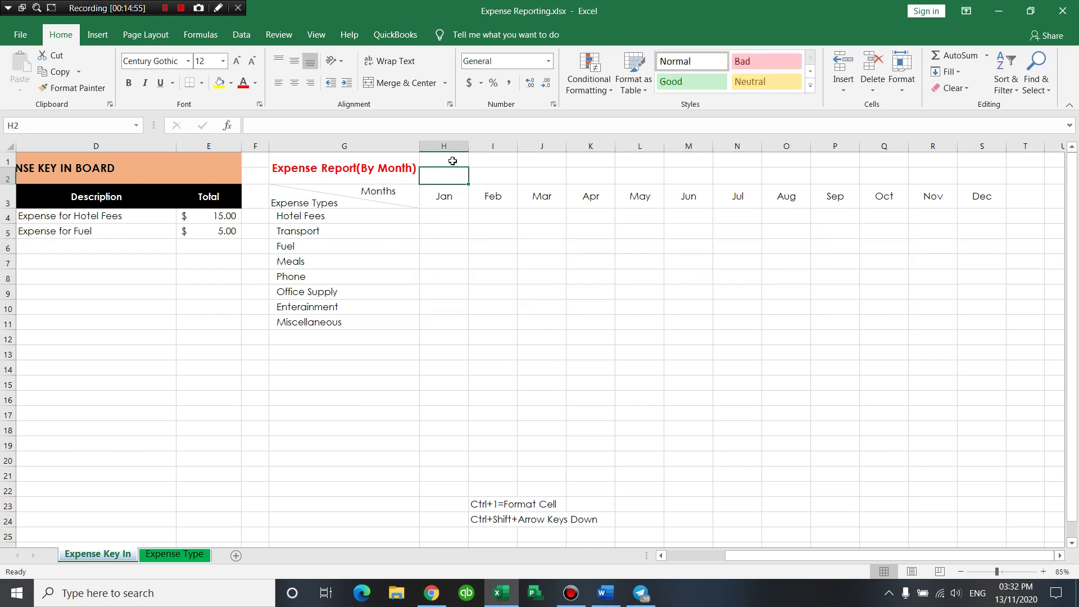
type("Y")
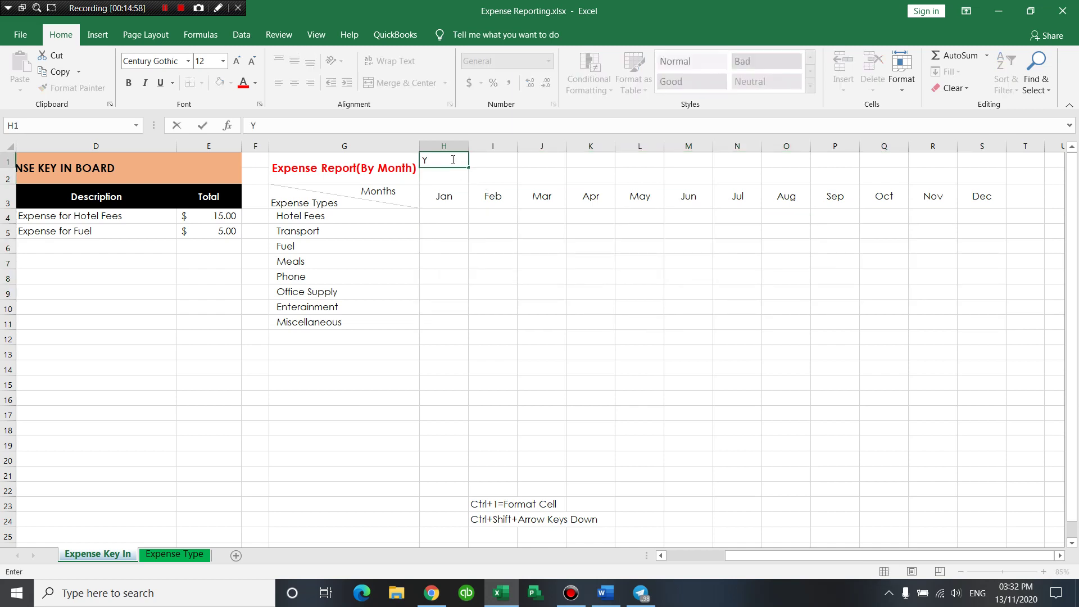
left_click(508, 248)
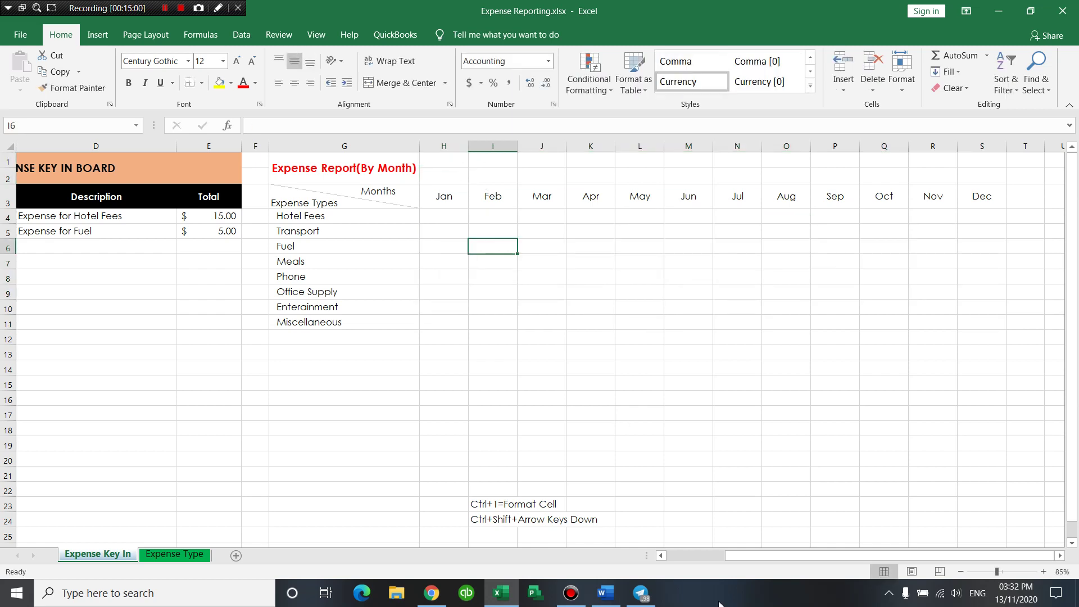
left_click_drag(737, 556, 677, 556)
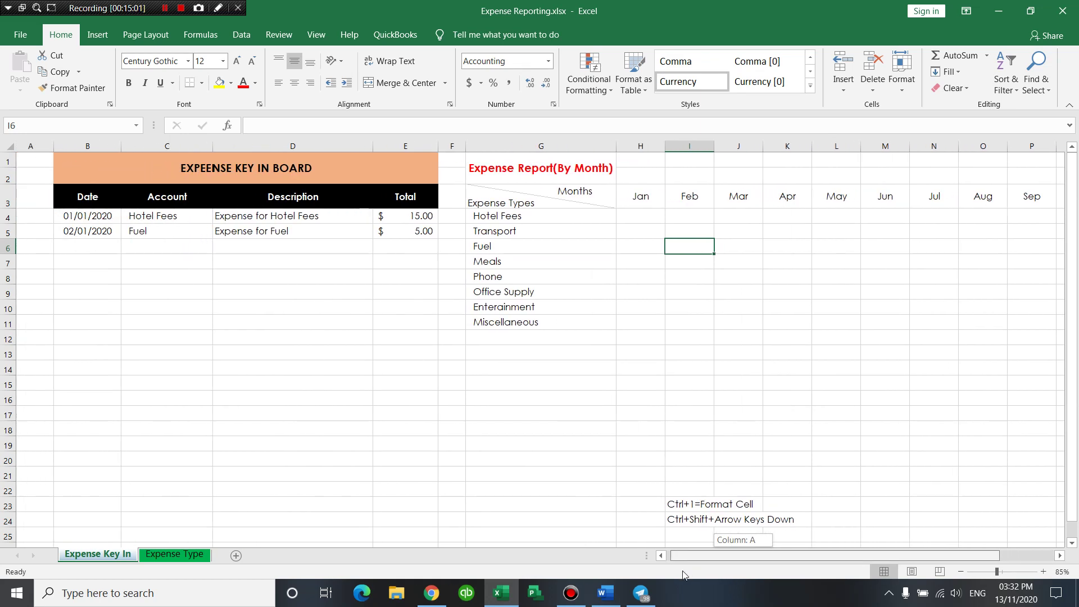
Try entering '2020' in H2 above the Jan heading, then cancel it.
left_click(642, 218)
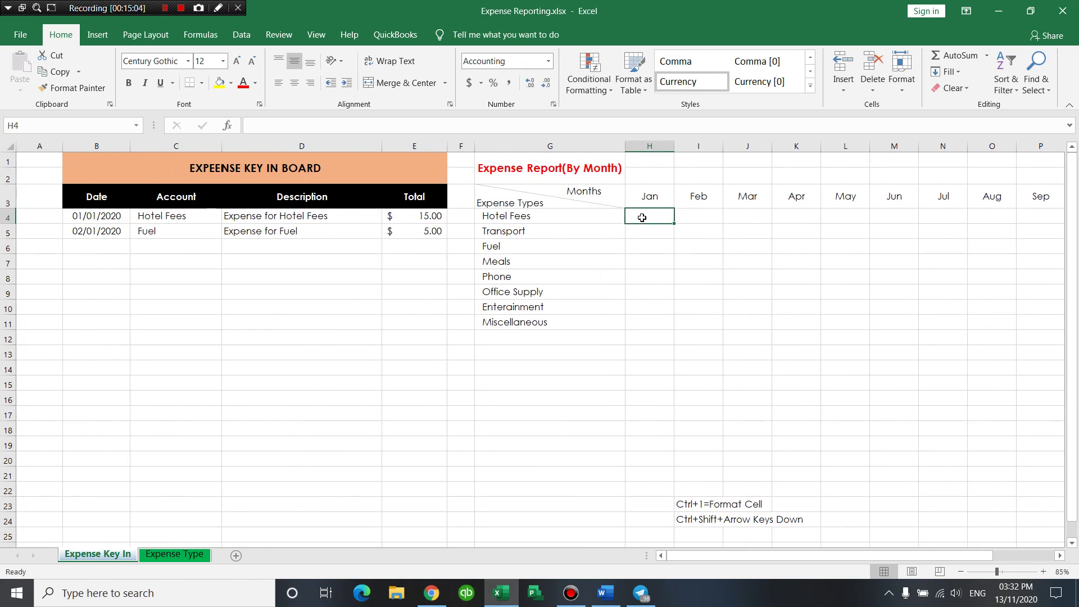
left_click(527, 218)
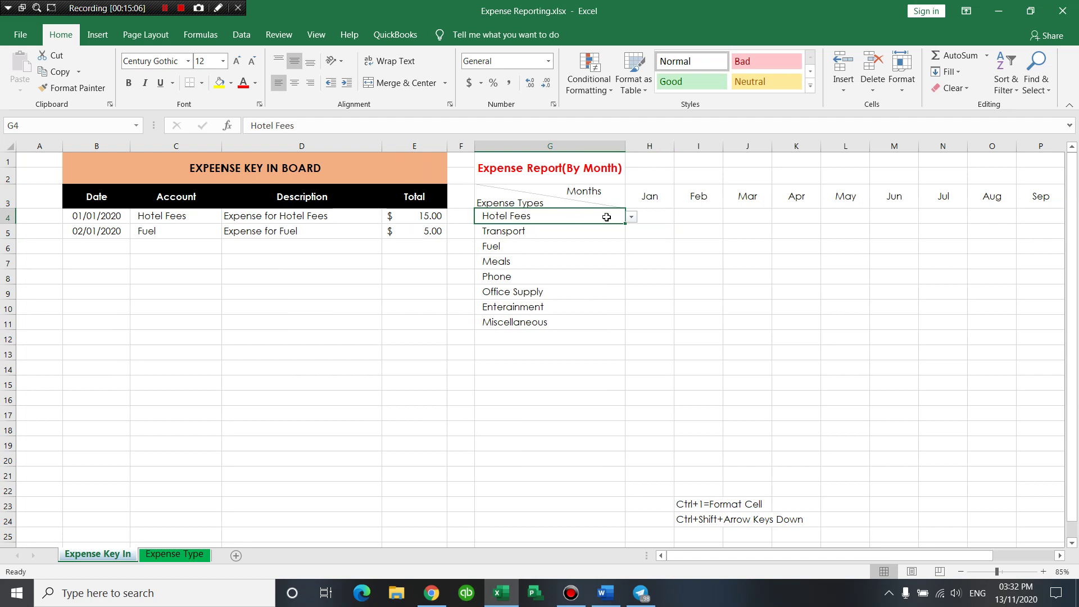
left_click(650, 200)
left_click(652, 175)
type("2020")
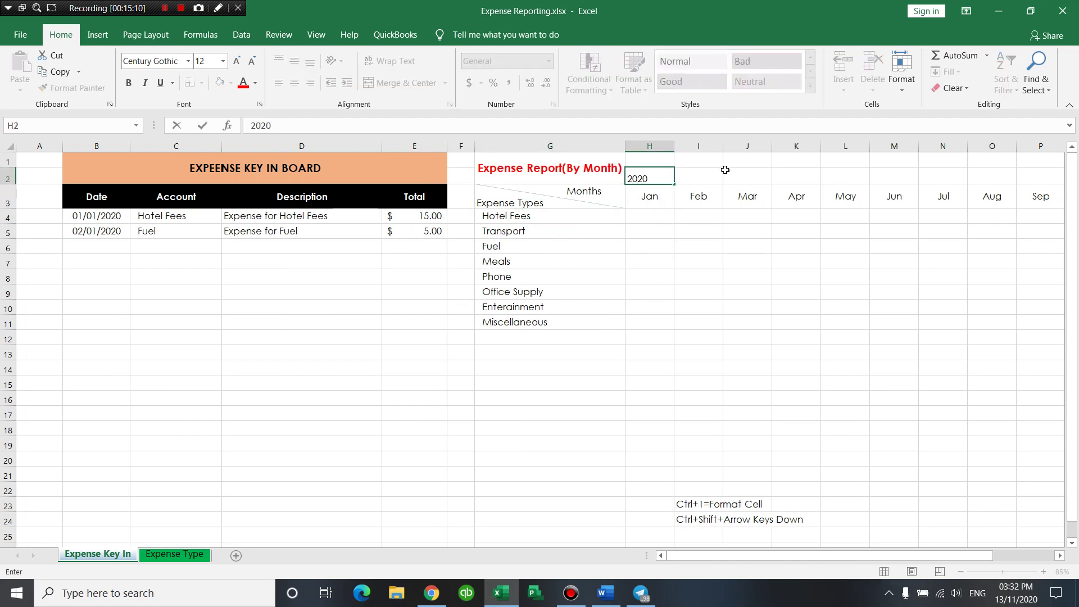
key("Escape")
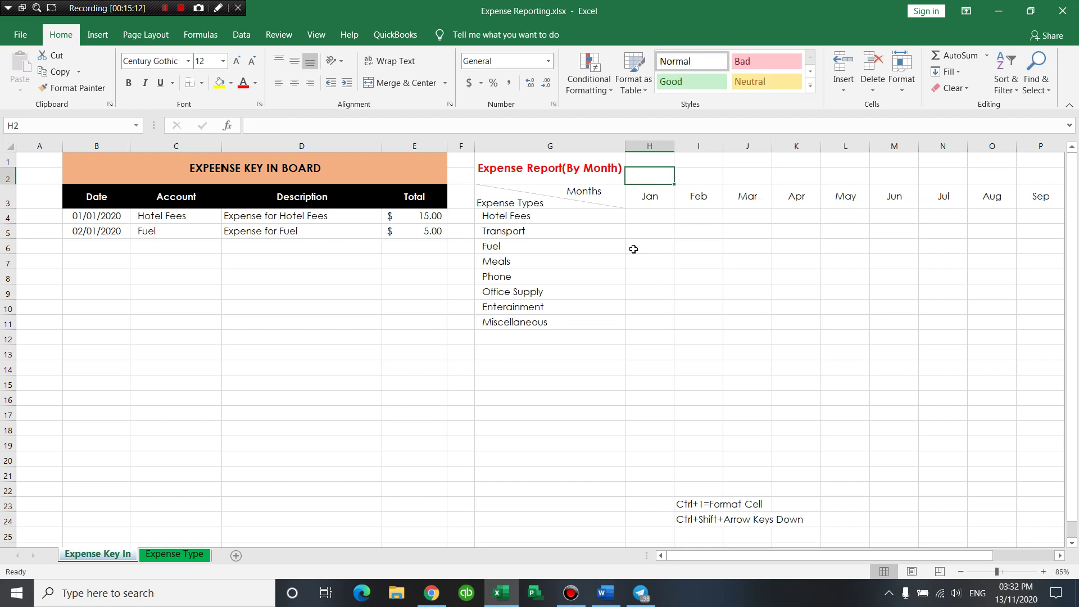
left_click(60, 244)
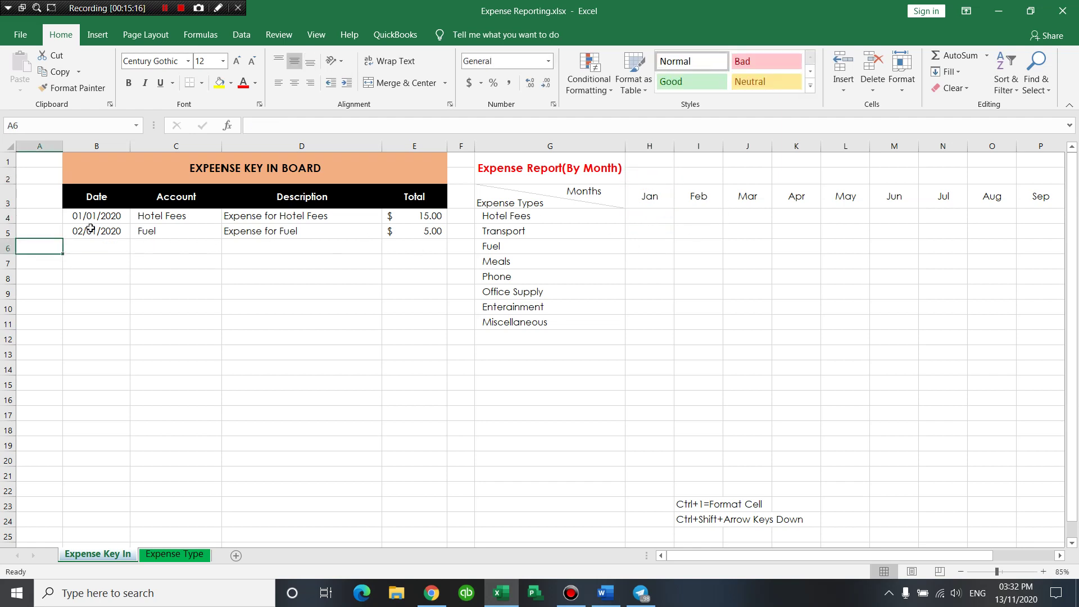
left_click_drag(35, 218, 35, 368)
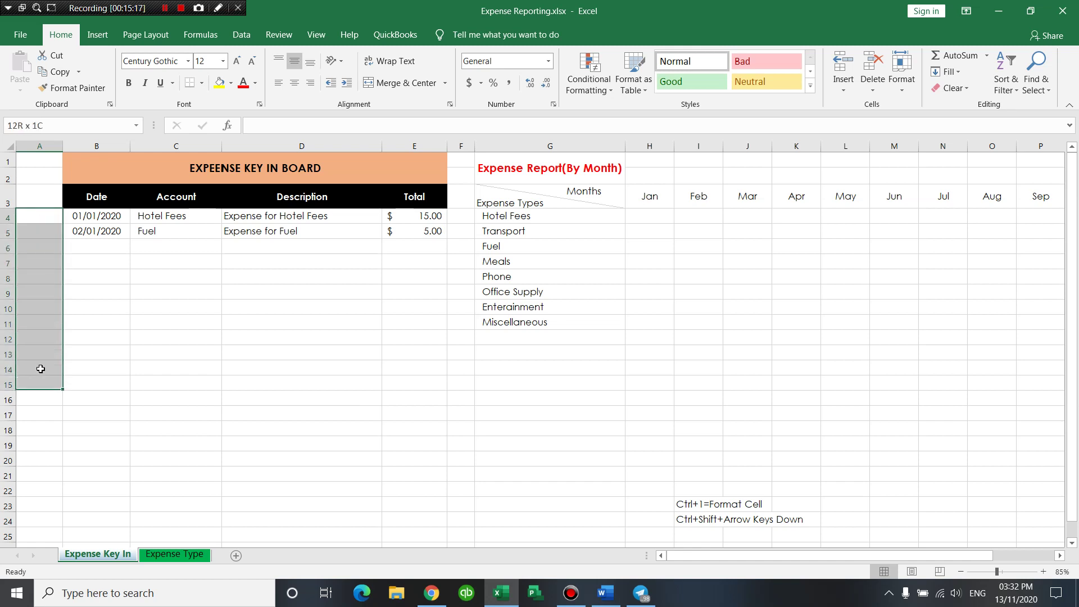
left_click(46, 218)
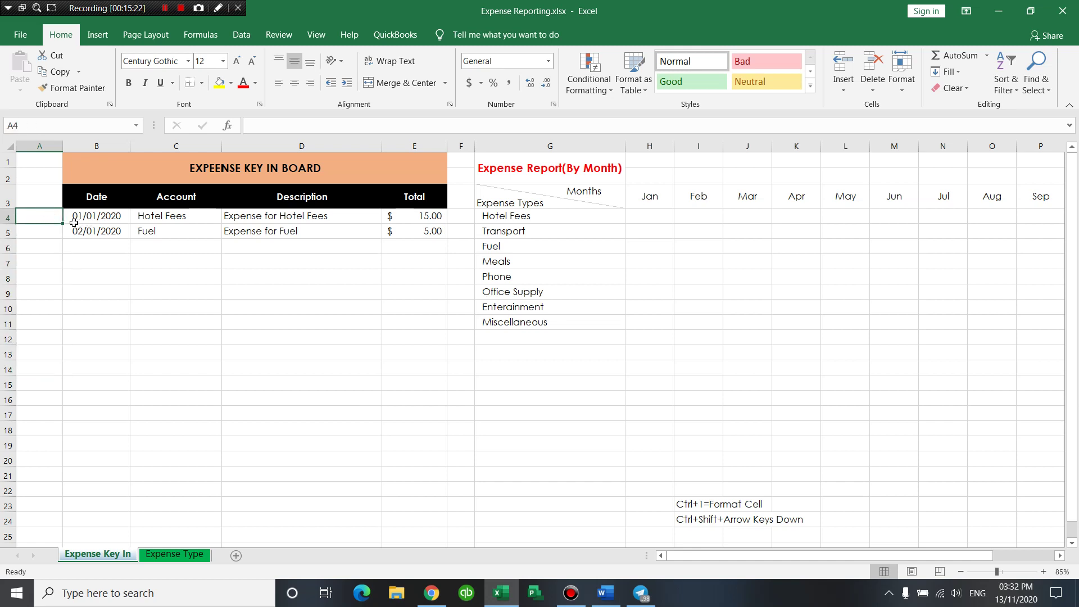
left_click(112, 217)
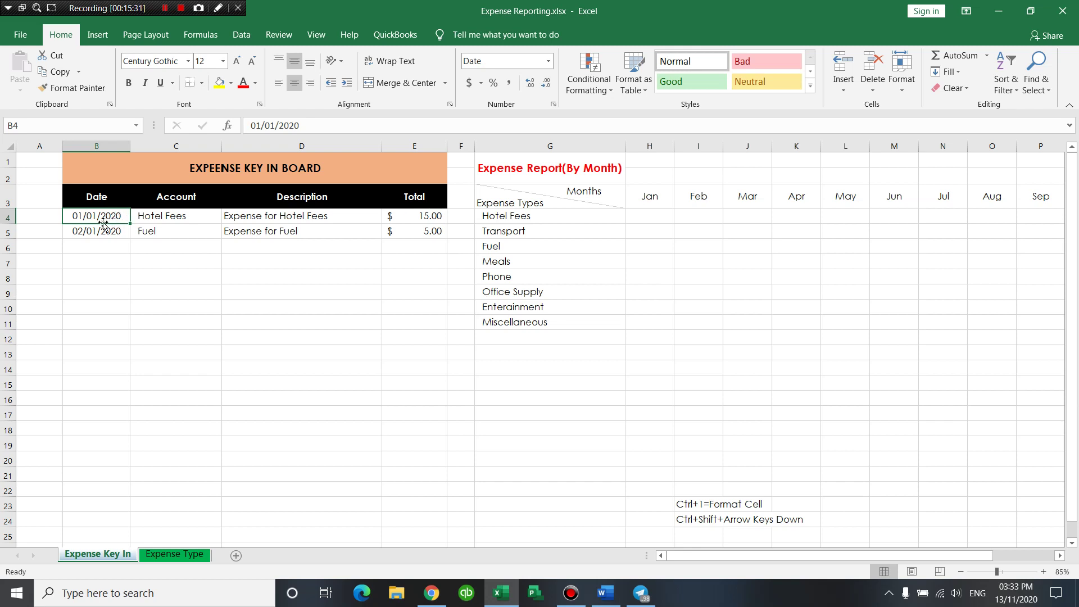
left_click(53, 220)
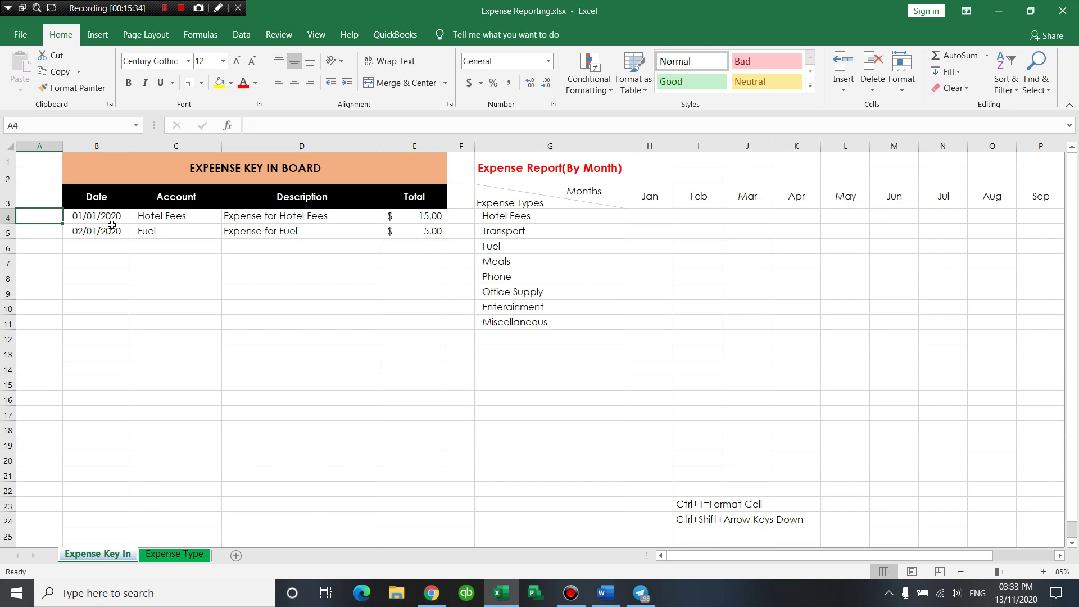
Begin the A4 helper formula =IF(B4="","",TEXT(B4, referencing the B4 date.
type("=")
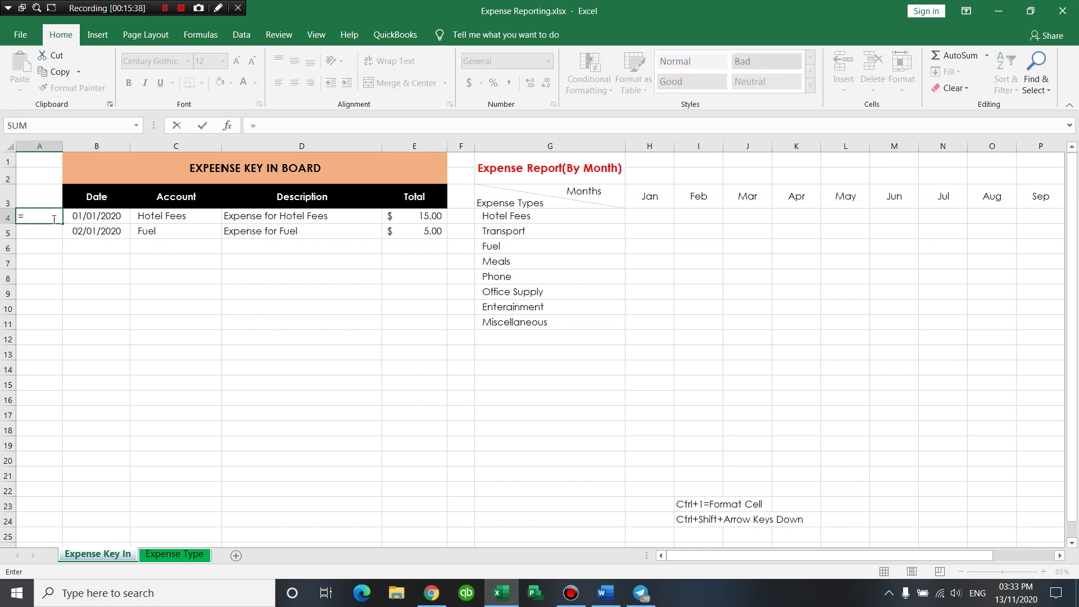
type("IF(")
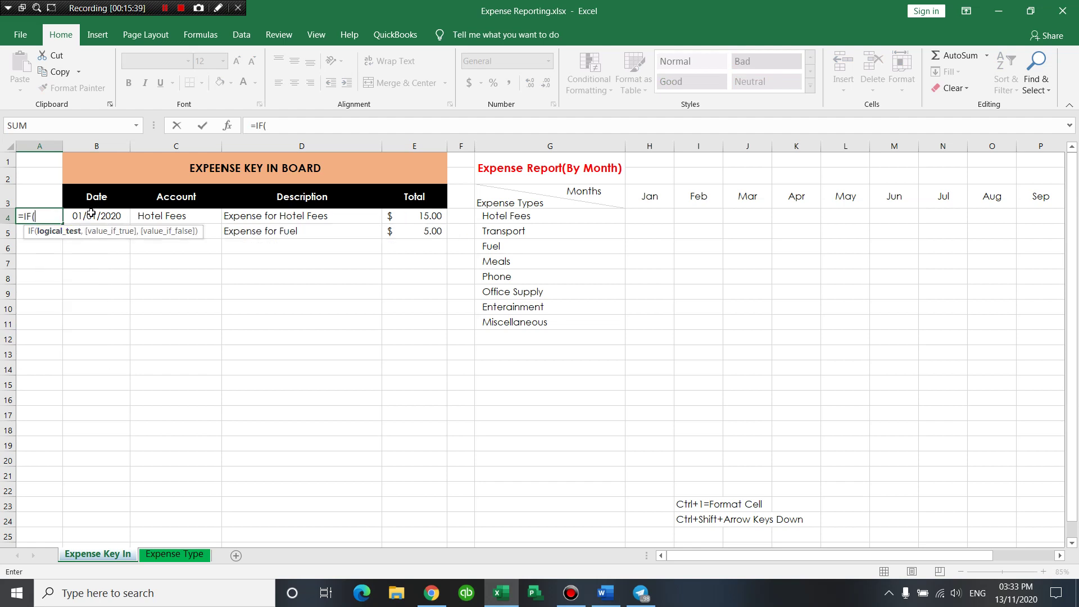
left_click(92, 213)
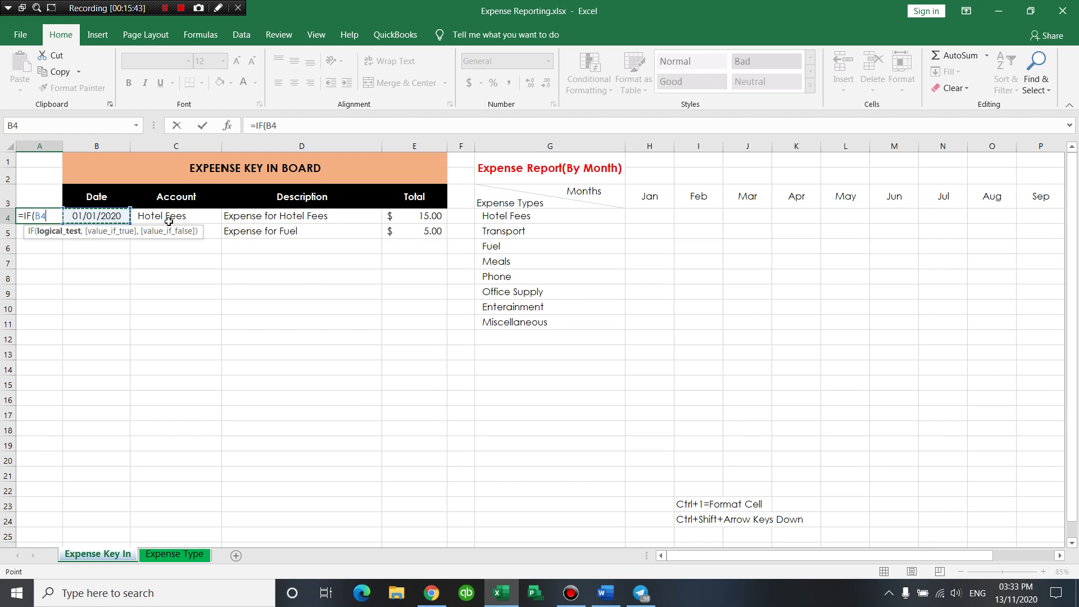
type("=\"\"")
type(",\"\"")
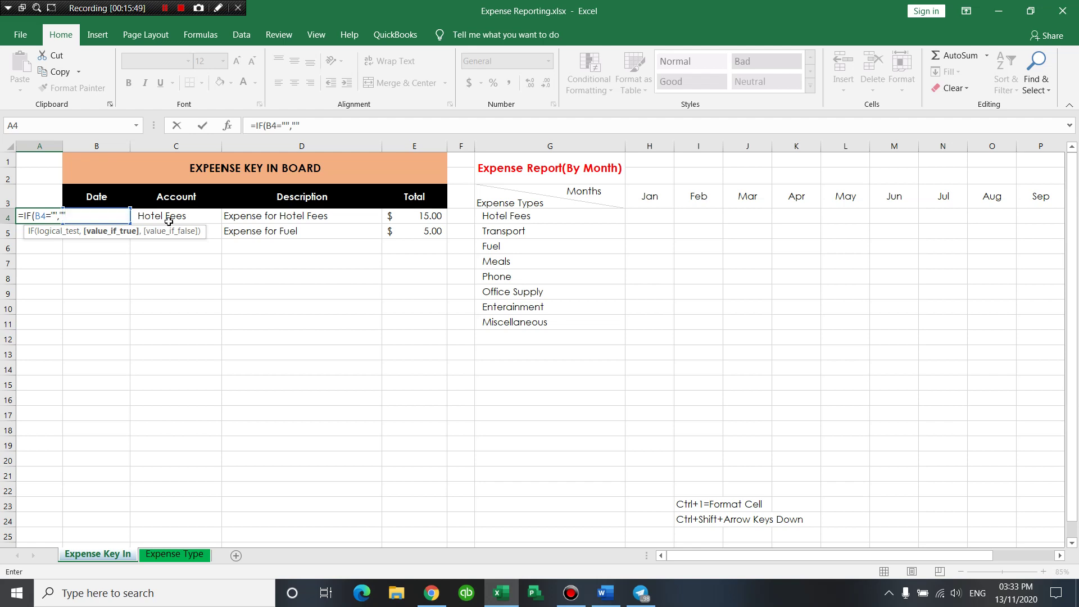
type(",")
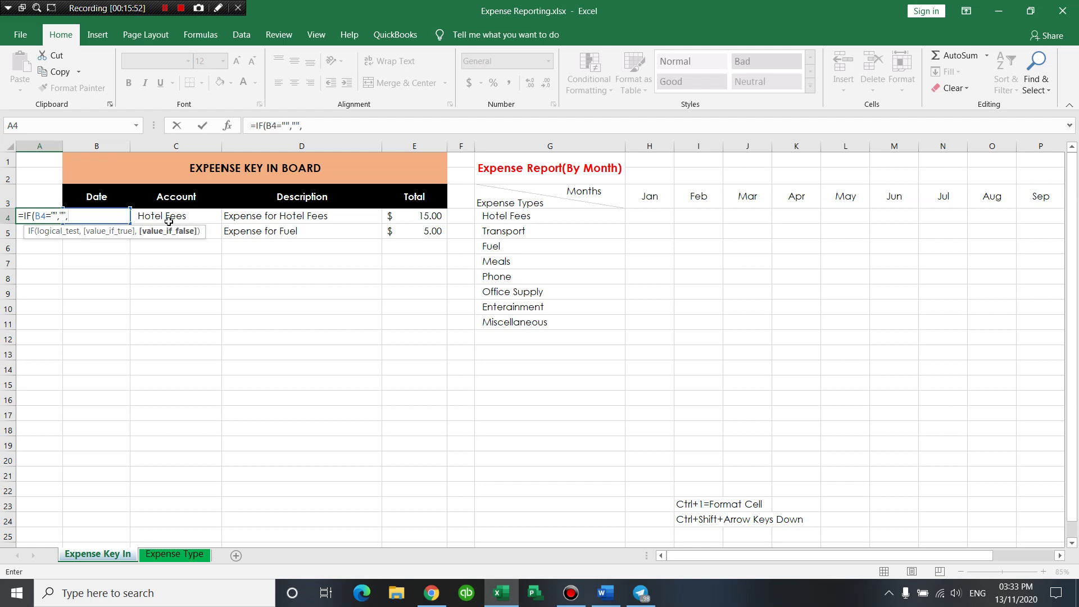
type("TEXT(")
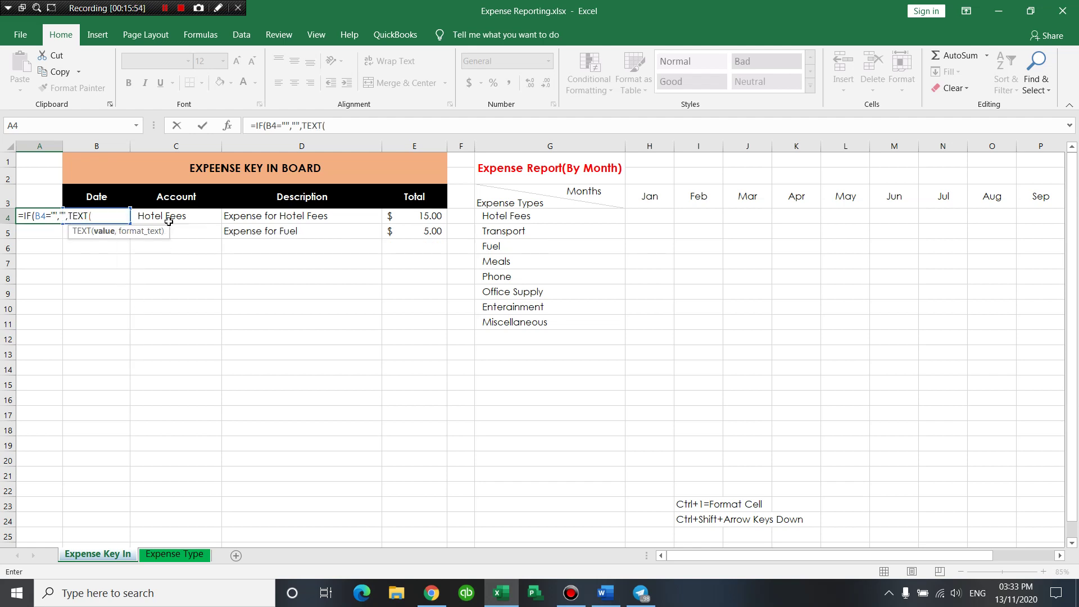
type("B")
type("4")
type(",\"mmm yy")
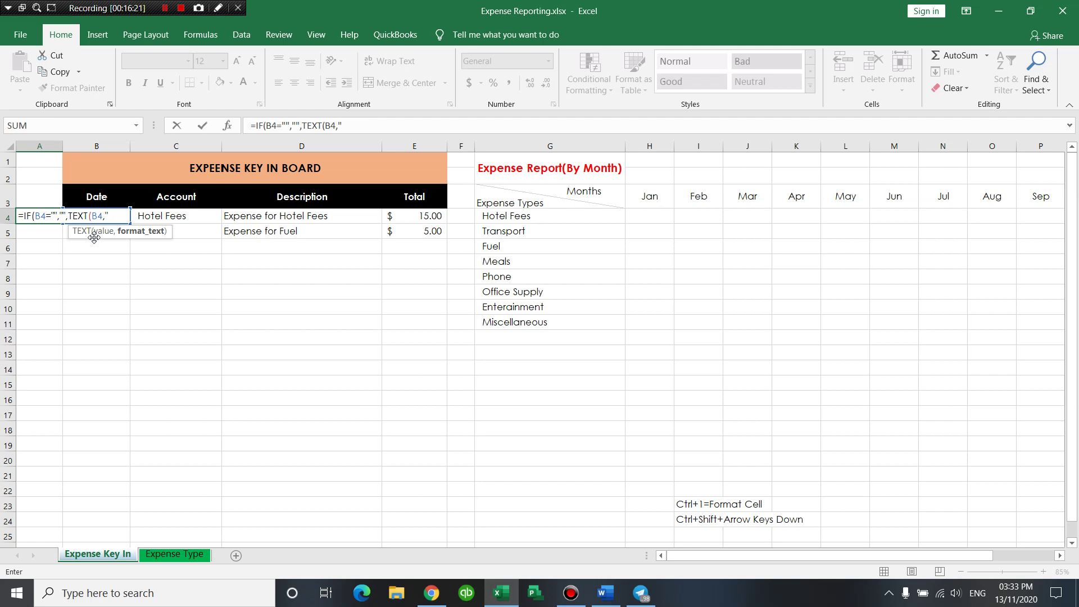
Finish and enter =IF(B4="","",TEXT(B4,"mmm yy")) in A4.
type("mmm")
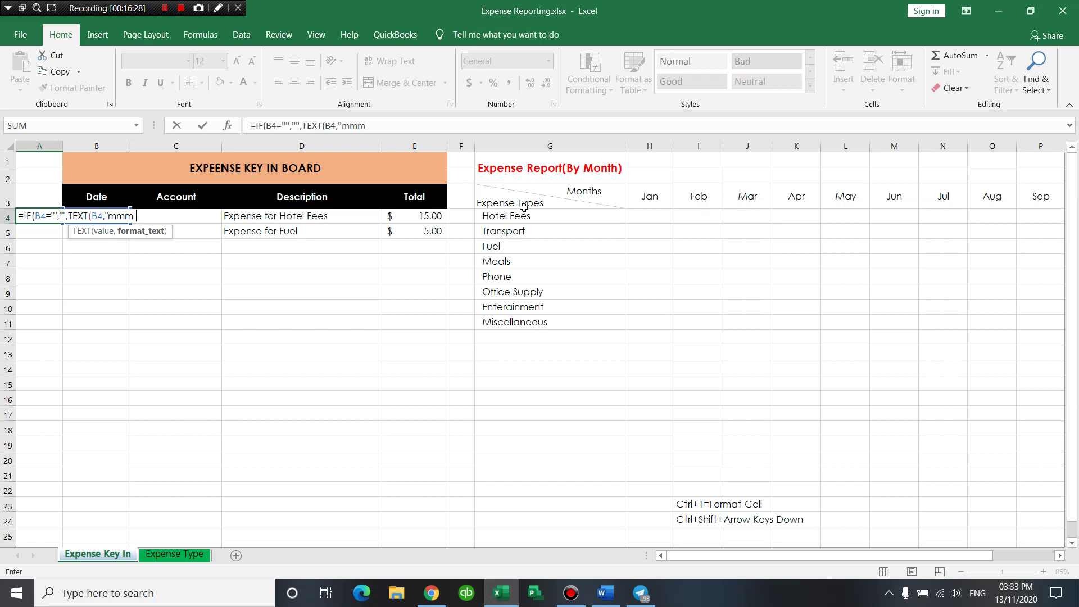
type("yy")
type(")")
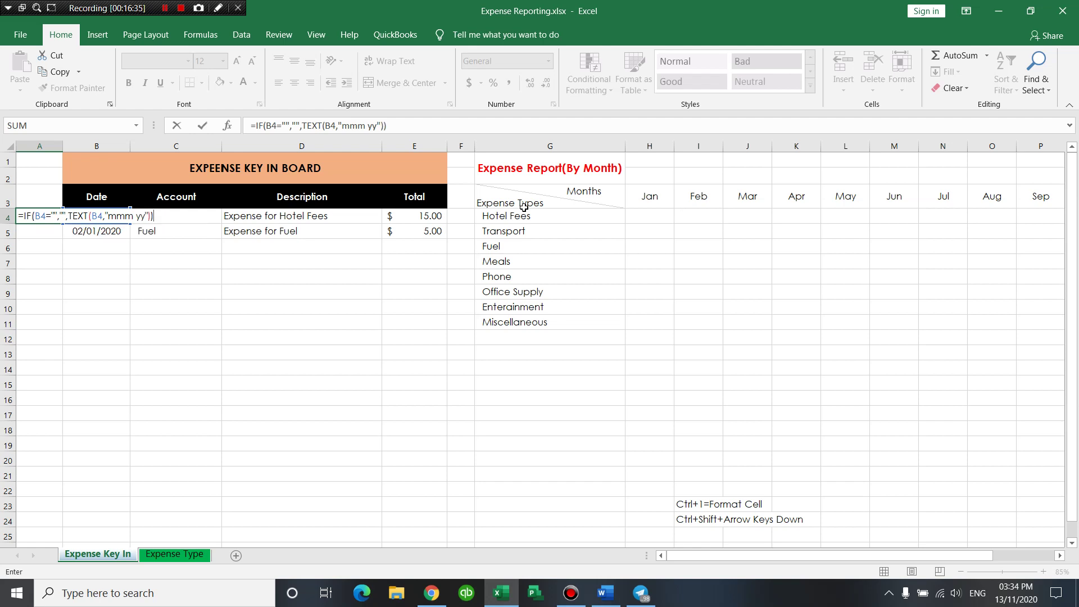
key("Return")
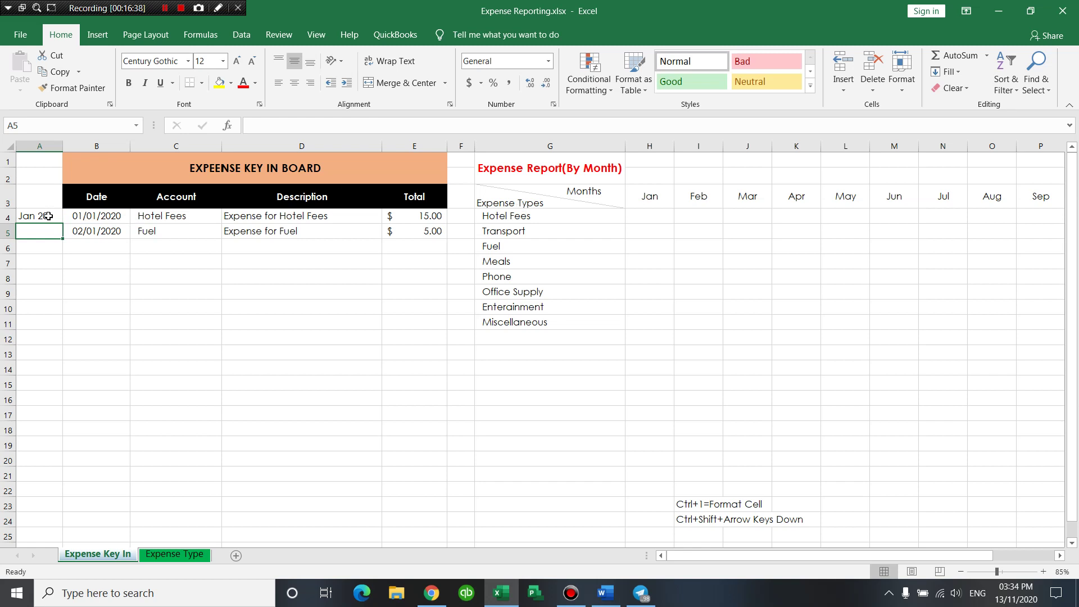
Fill the A4 month-year formula down column A to about row 500.
left_click(48, 216)
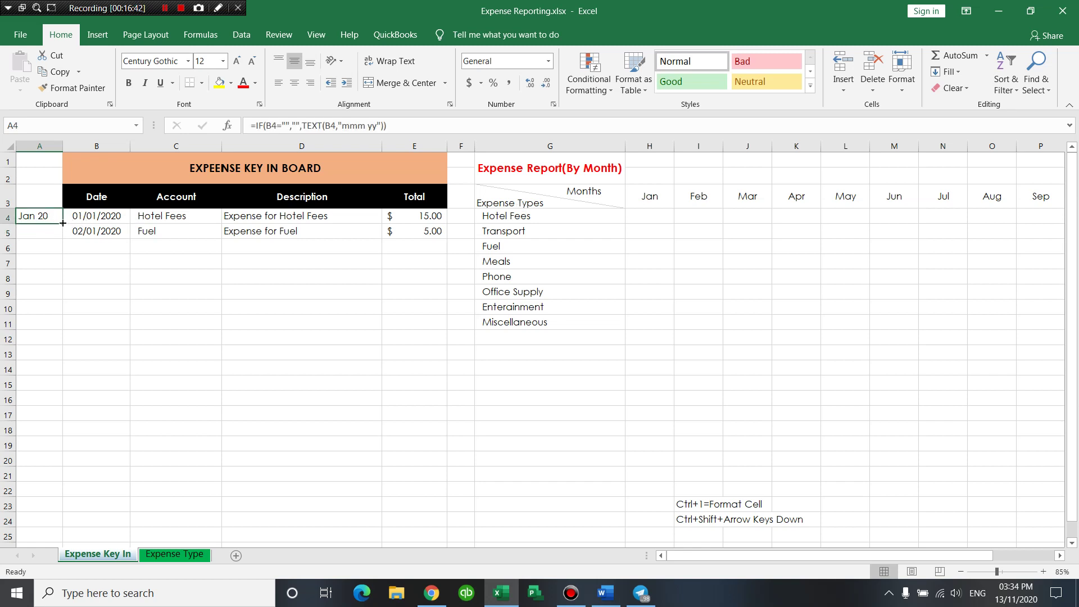
left_click_drag(63, 223, 64, 235)
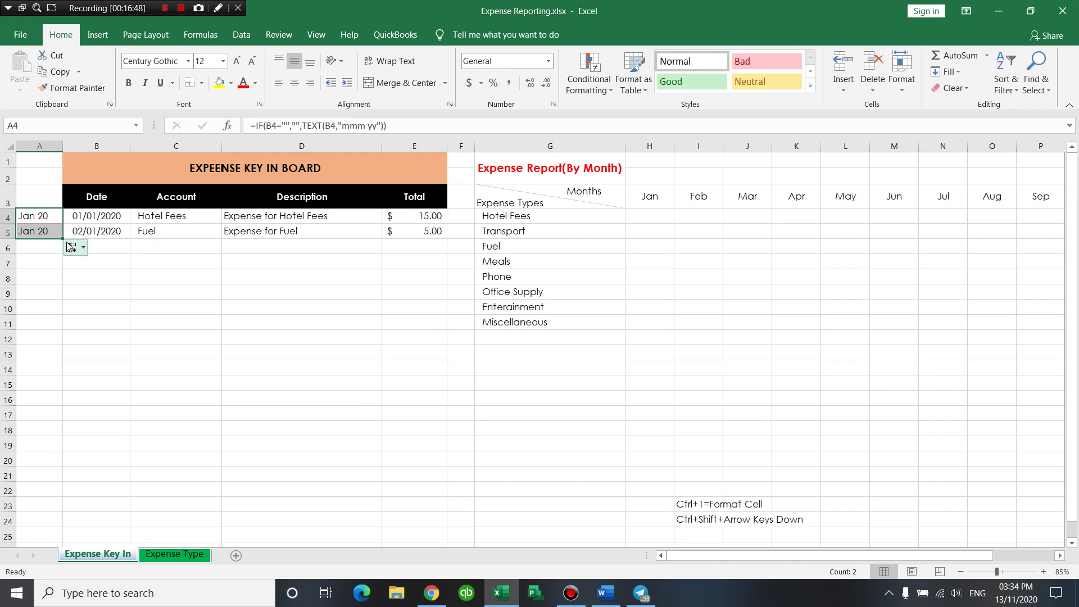
left_click_drag(65, 239, 44, 596)
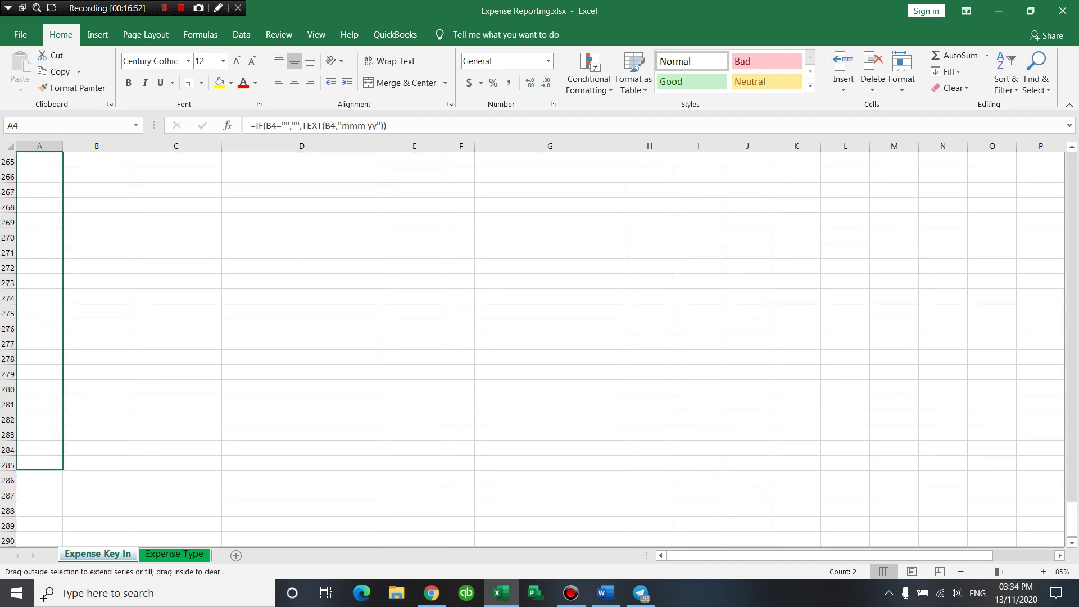
mouse_move(43, 597)
left_mouse_down()
mouse_move(53, 604)
mouse_move(38, 380)
mouse_move(64, 308)
mouse_move(63, 268)
left_mouse_up()
left_click(36, 225)
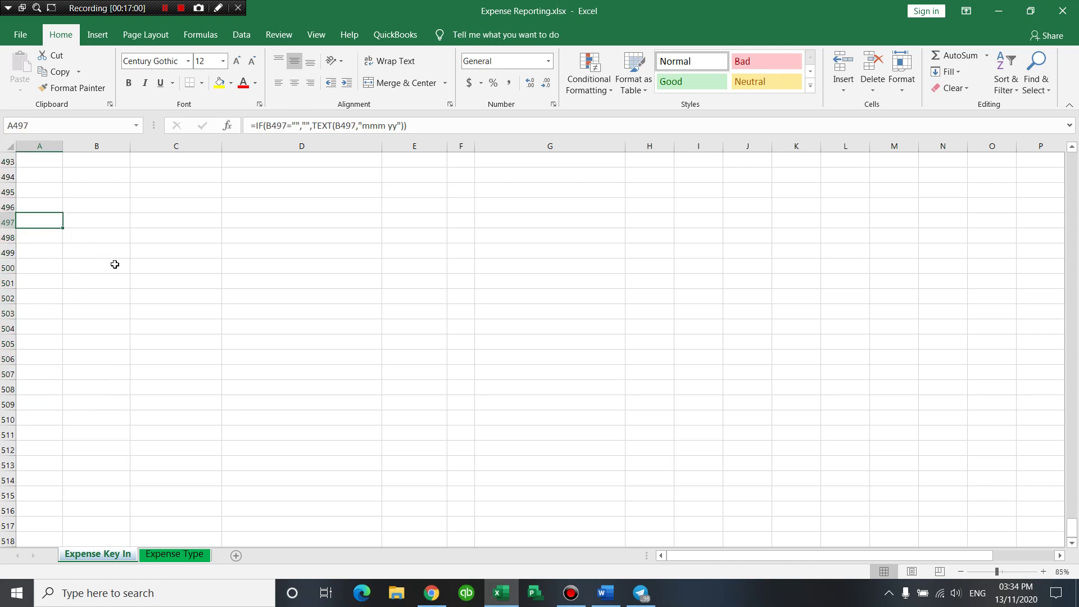
scroll(536, 368, "up", 5)
left_click_drag(1071, 523, 1072, 160)
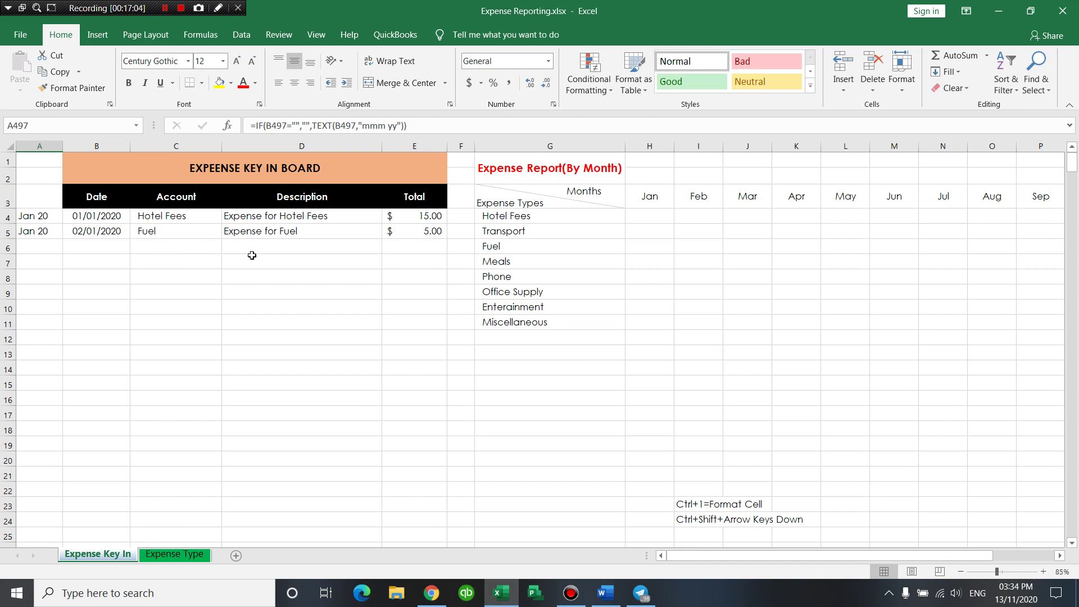
Inspect the Description formula in D4 without changing it.
left_click(312, 263)
left_click(195, 262)
left_click(261, 218)
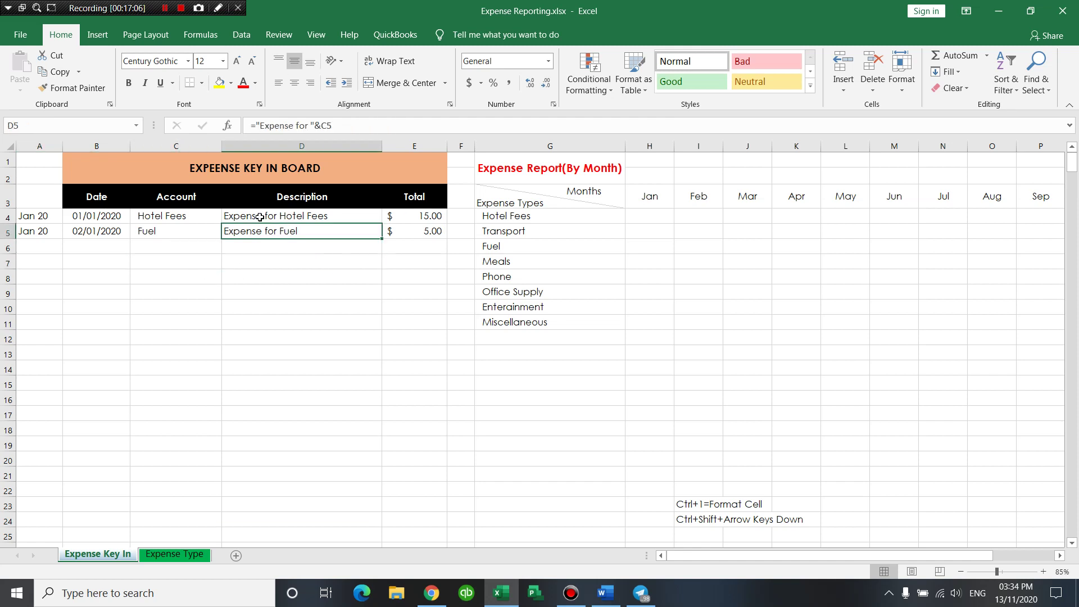
double_click(261, 218)
key("Return")
Select the Description entries from D4 to the bottom of column D and indent them.
left_click(303, 217)
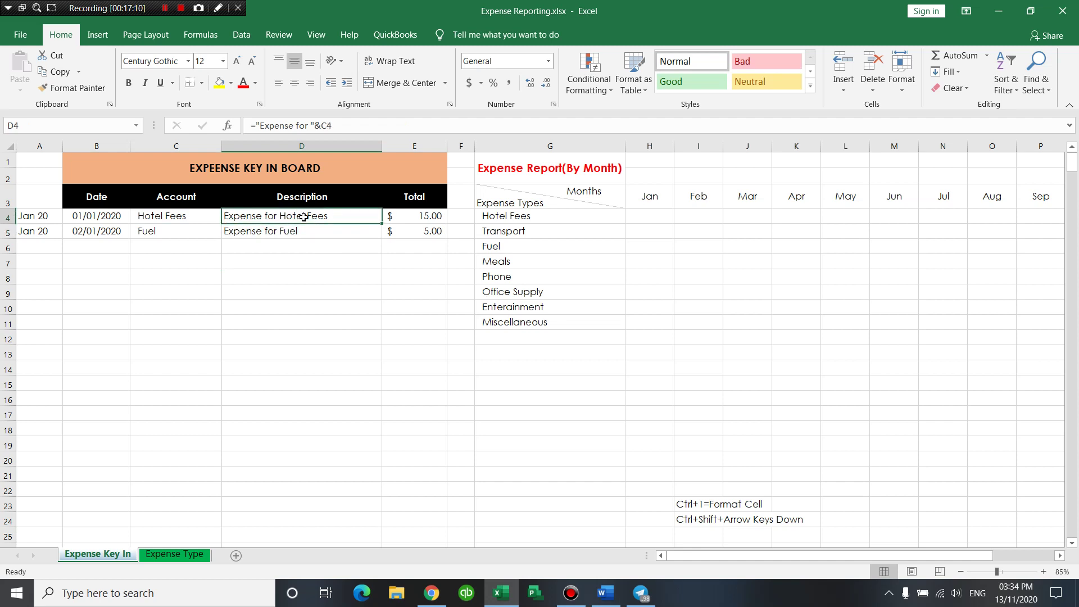
key("ctrl+shift+Down")
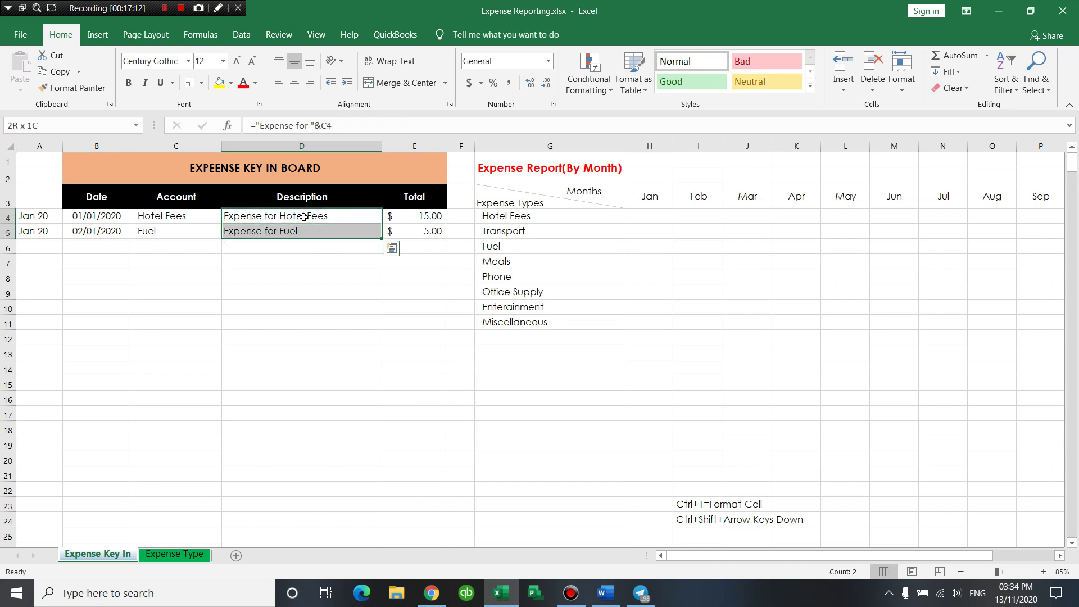
key("ctrl+shift+Down")
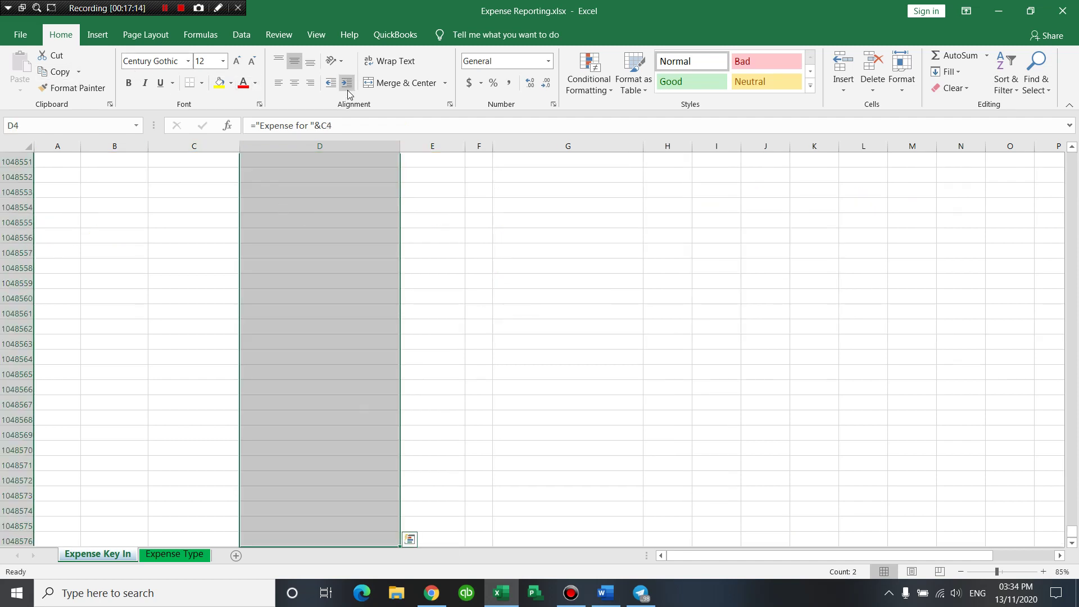
key("ctrl+BackSpace")
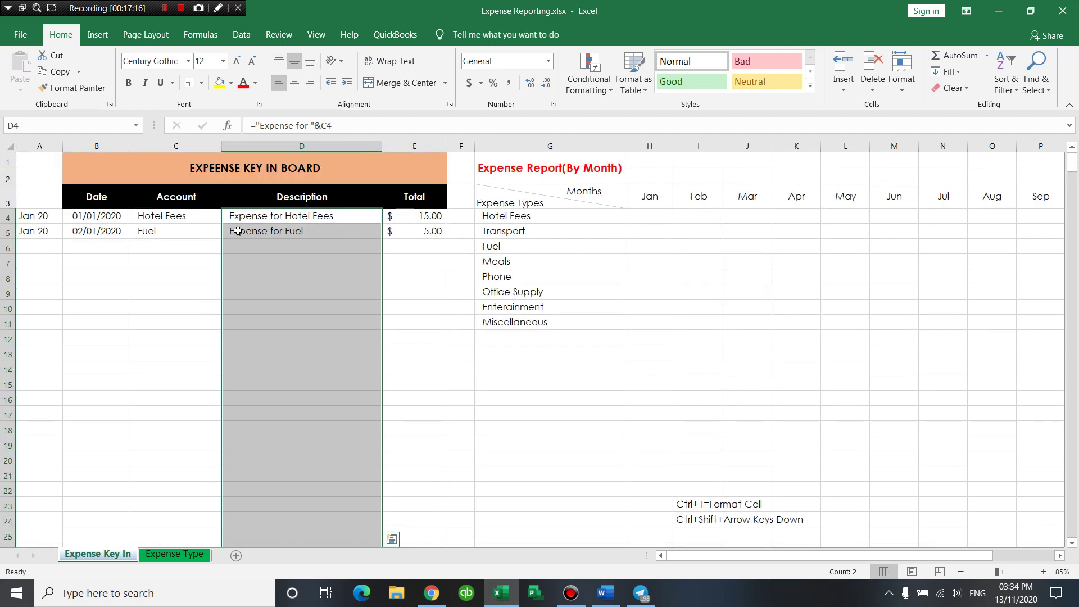
left_click(312, 246)
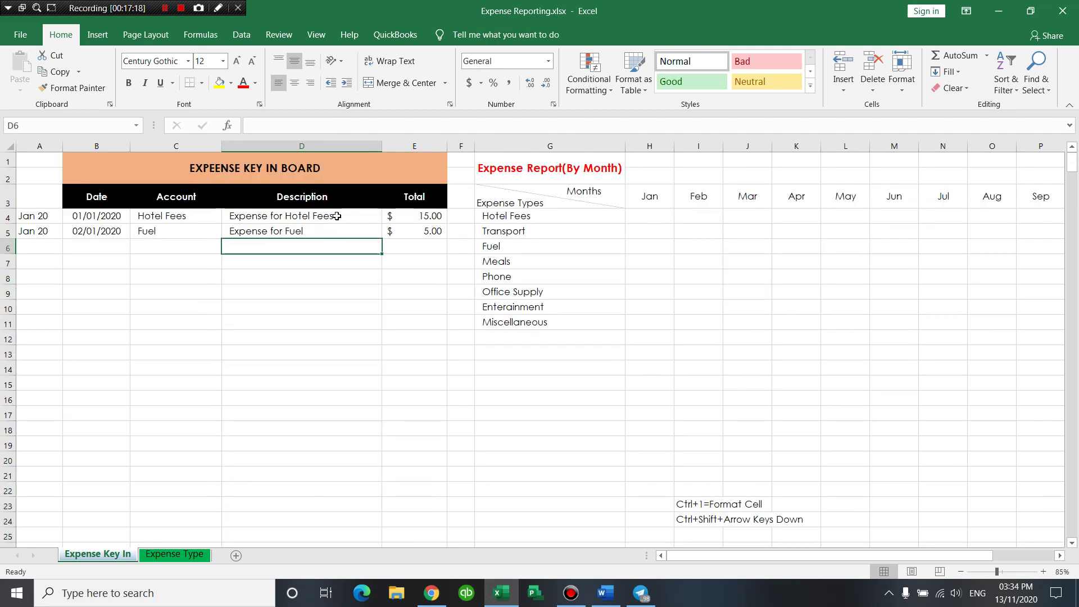
Check the month formulas filled down column A, such as A6.
left_click(275, 260)
left_click(116, 262)
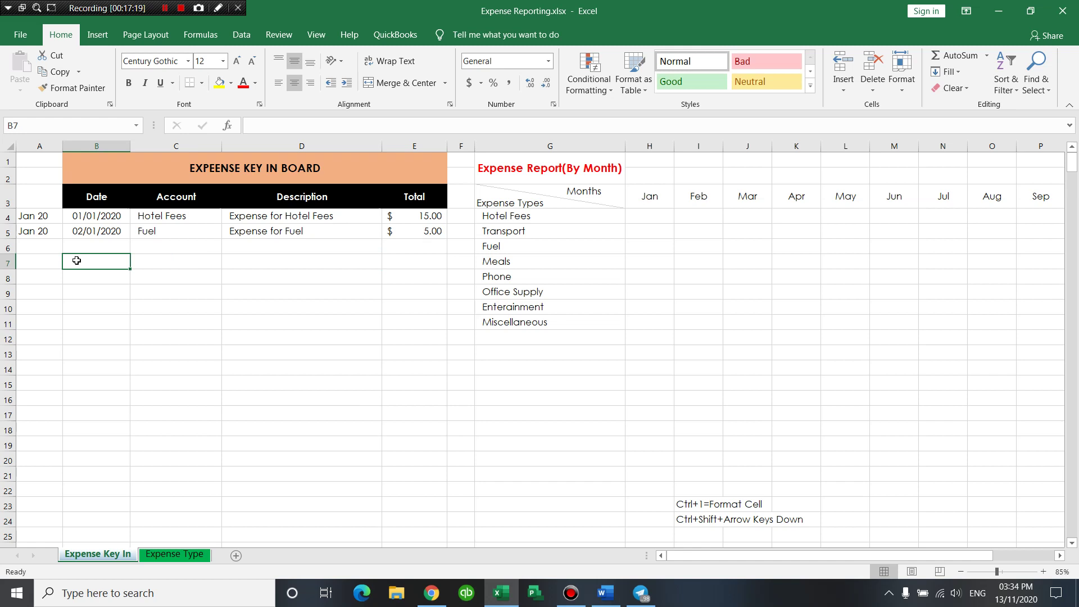
left_click(48, 242)
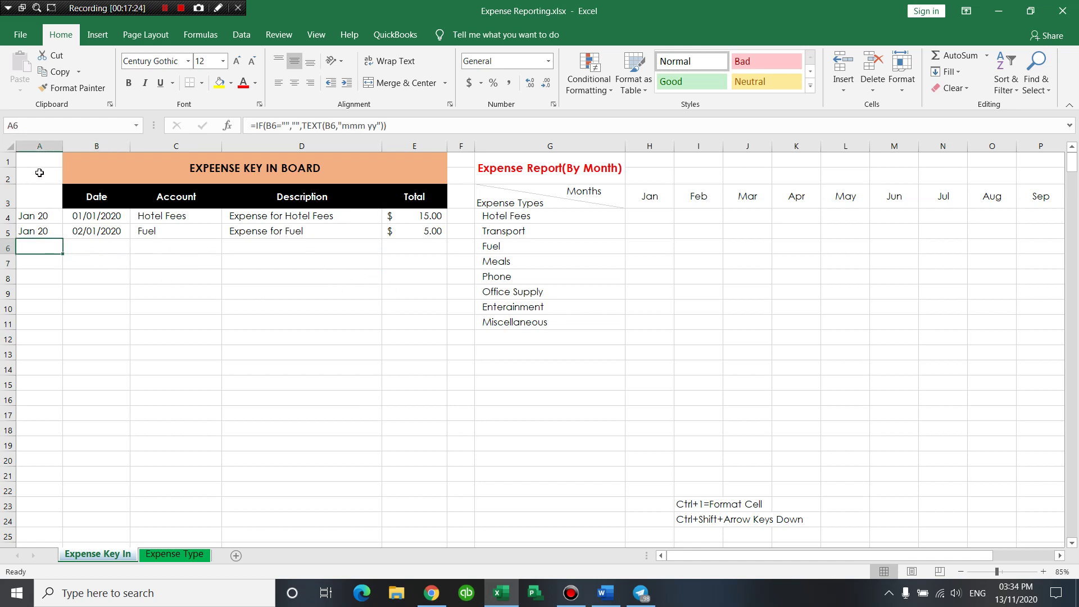
left_click(44, 146)
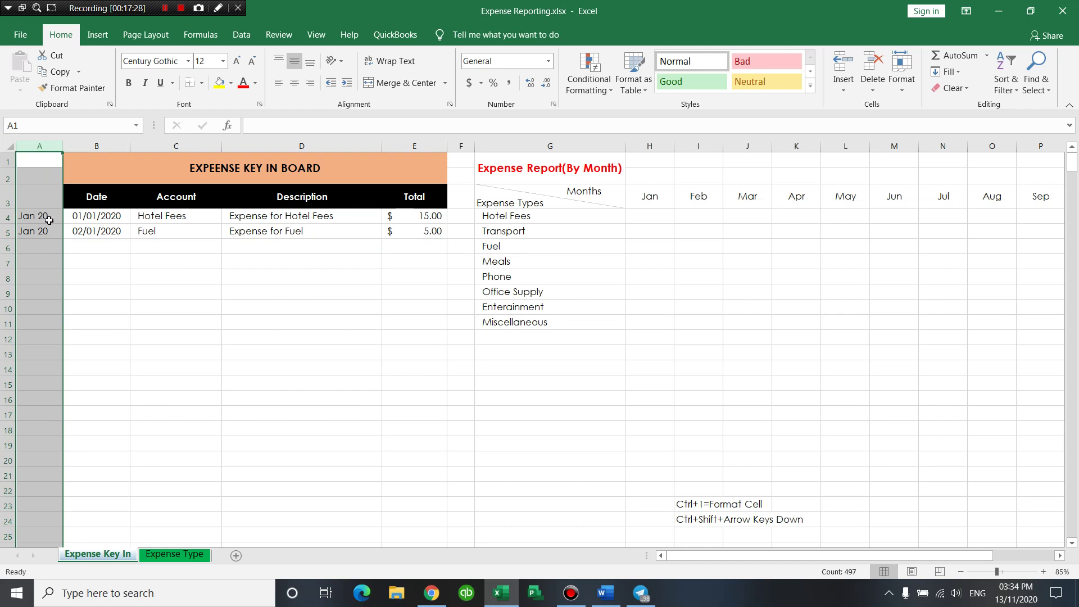
Label cell H1 'YEARS'.
left_click(652, 199)
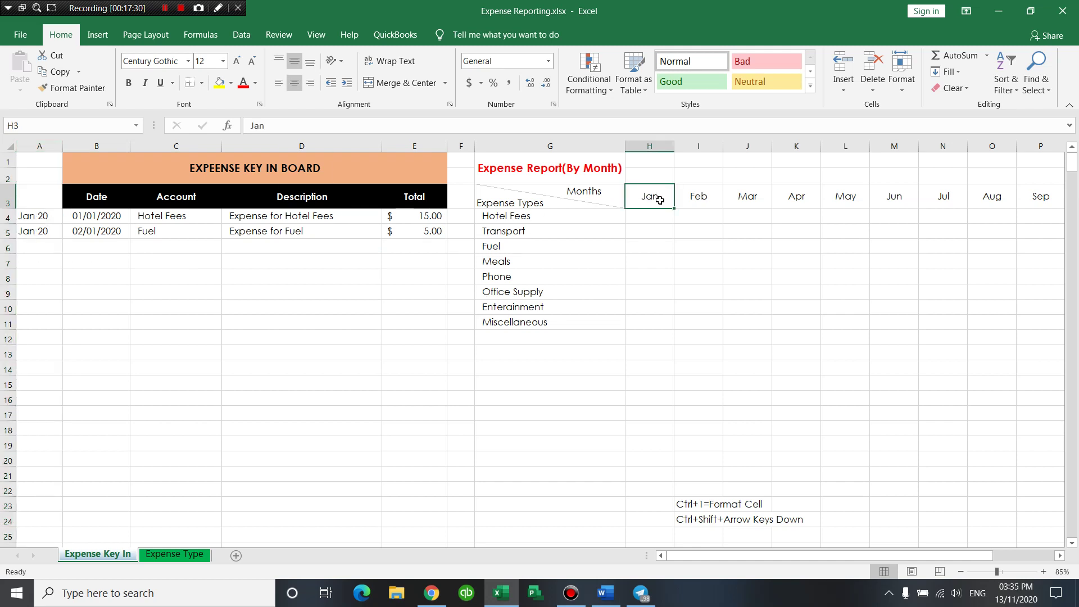
left_click(659, 179)
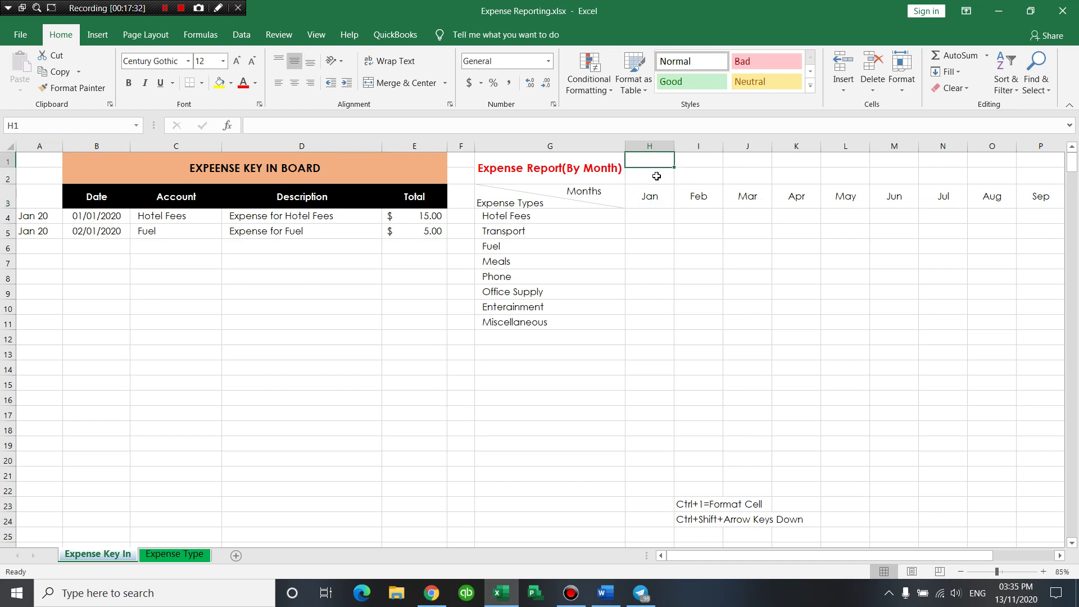
left_click(649, 161)
type("Year")
key("BackSpace")
key("BackSpace")
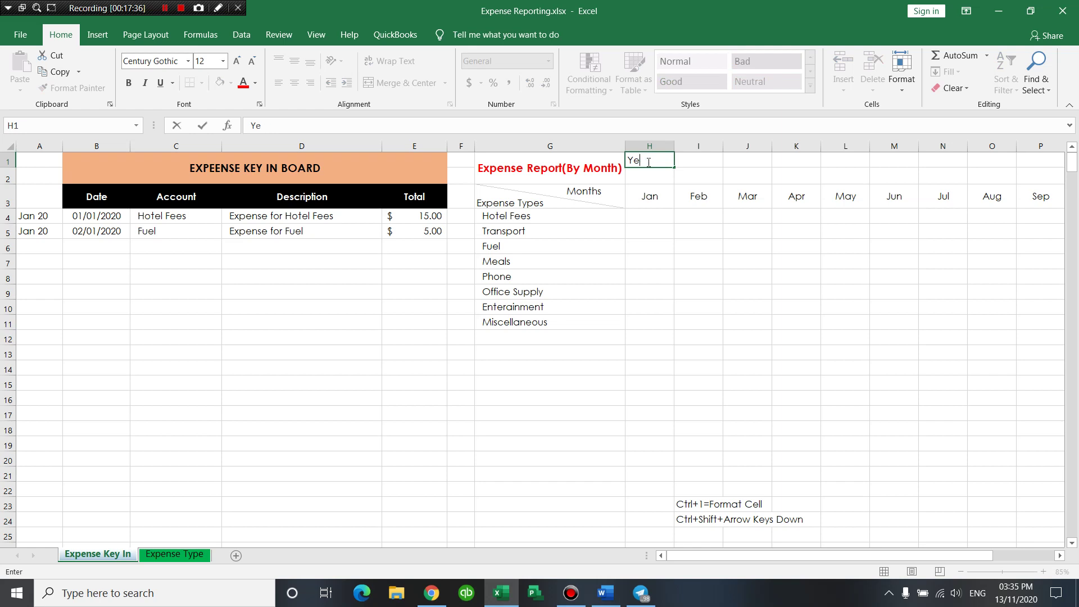
type("ARS")
key("Return")
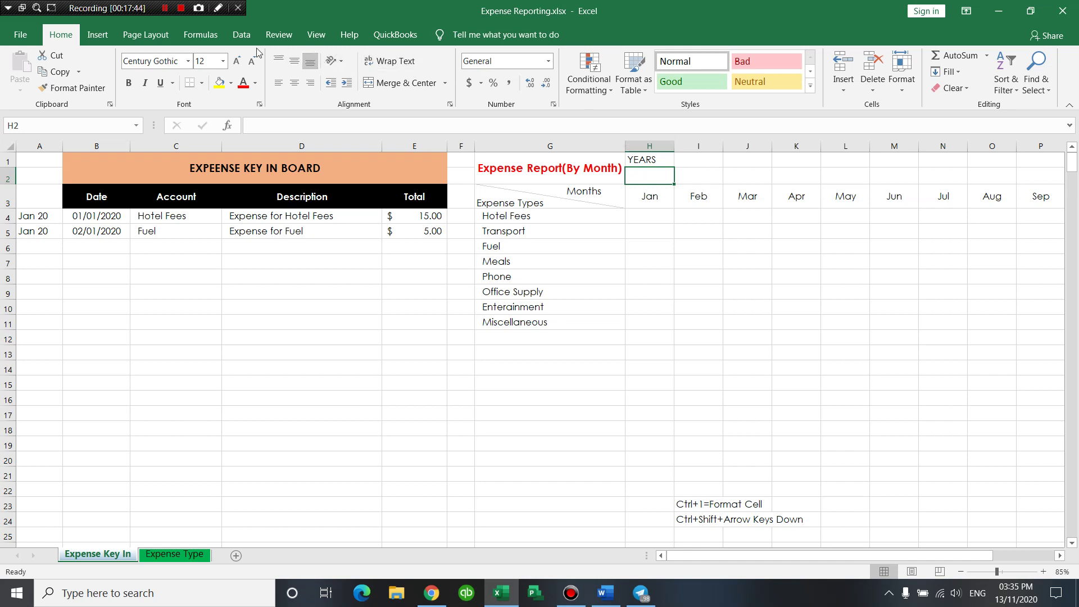
Apply a Data Validation list of years 2020–2024 to H2.
left_click(242, 34)
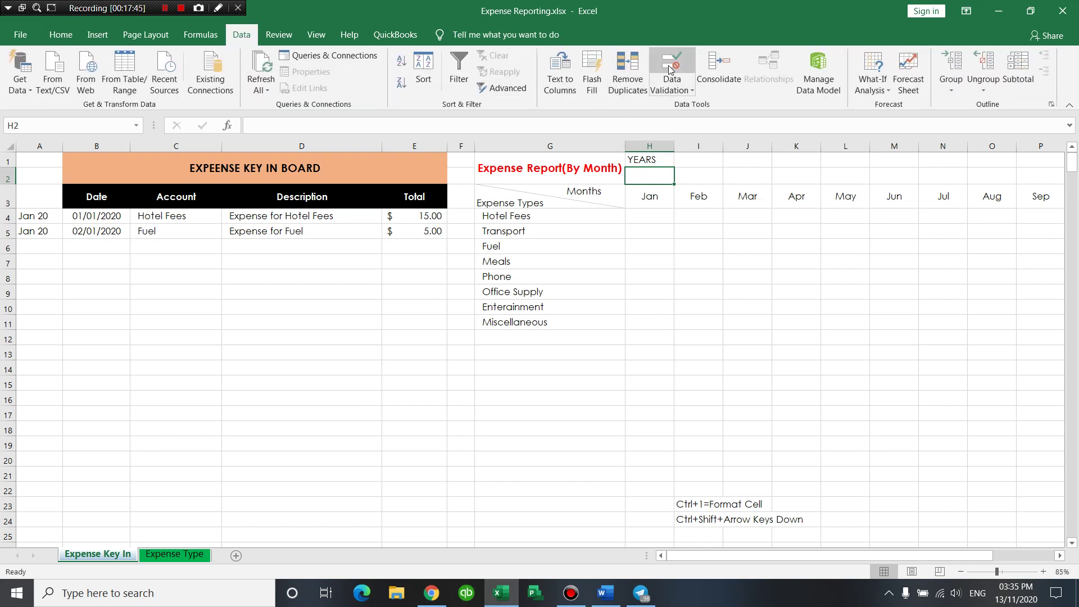
left_click(671, 70)
left_click(296, 352)
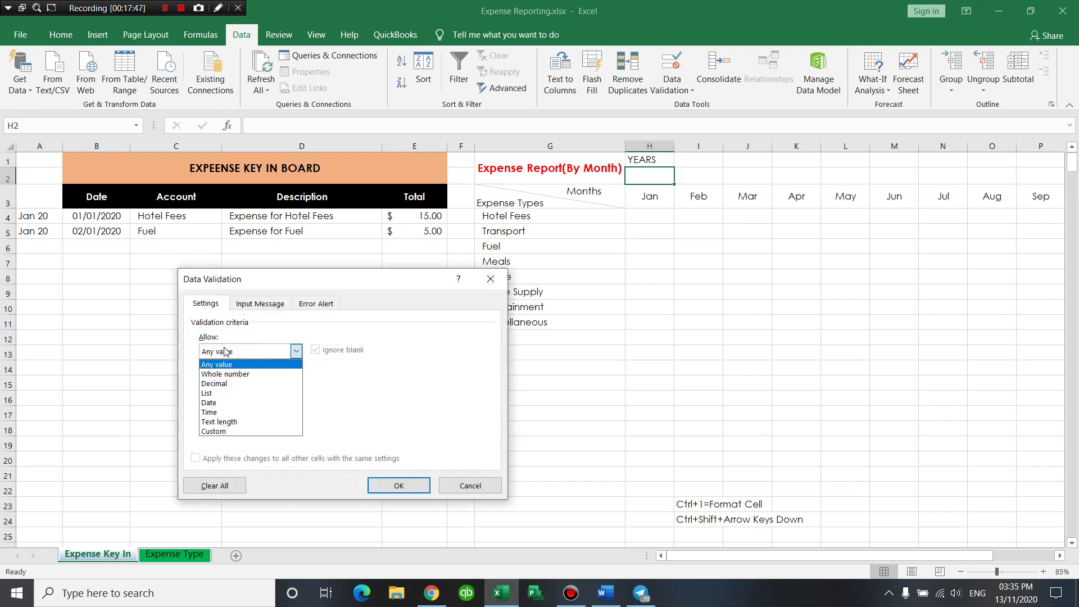
left_click(217, 394)
left_click(217, 413)
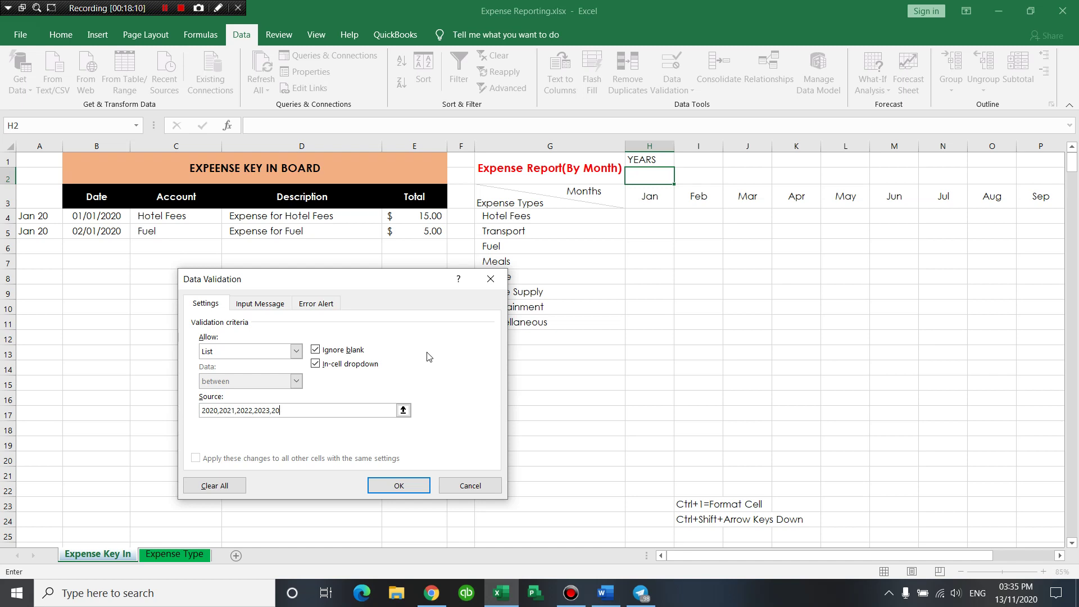
left_click(416, 486)
Test H2's year dropdown without picking a value.
left_click(680, 178)
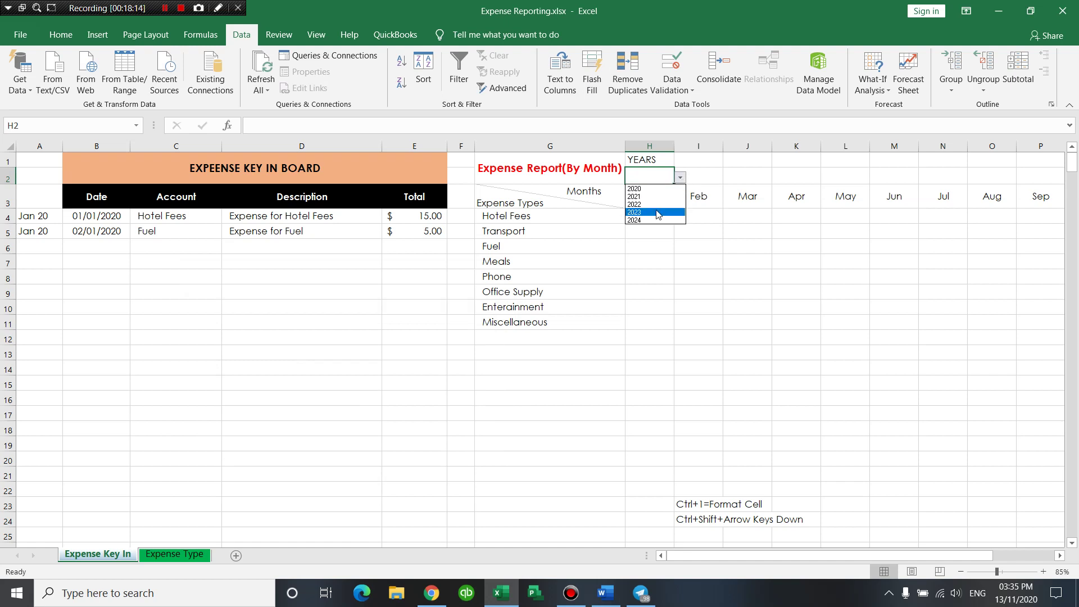
key("Escape")
left_click(658, 197)
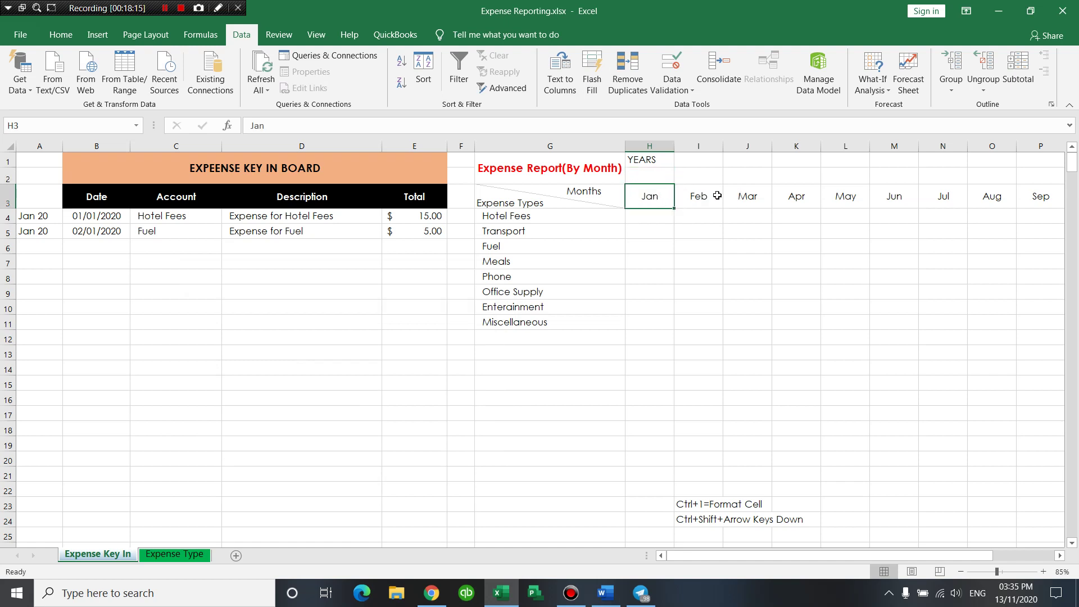
key("Right")
Choose 2020 from H2's year dropdown as the report year.
left_click(663, 173)
left_click(680, 178)
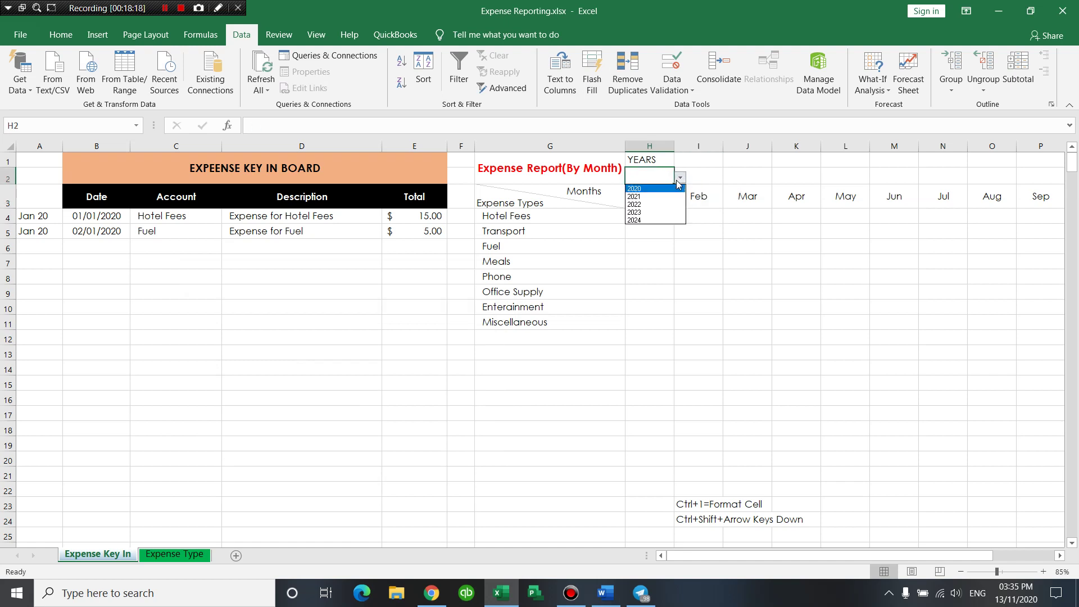
left_click(648, 188)
left_click(655, 203)
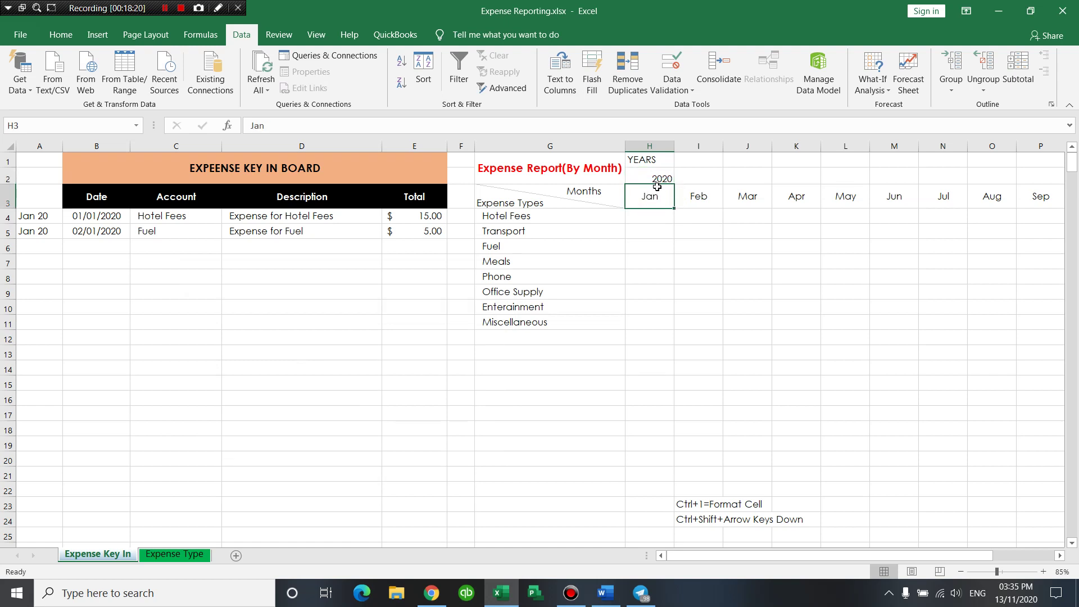
left_click(655, 176)
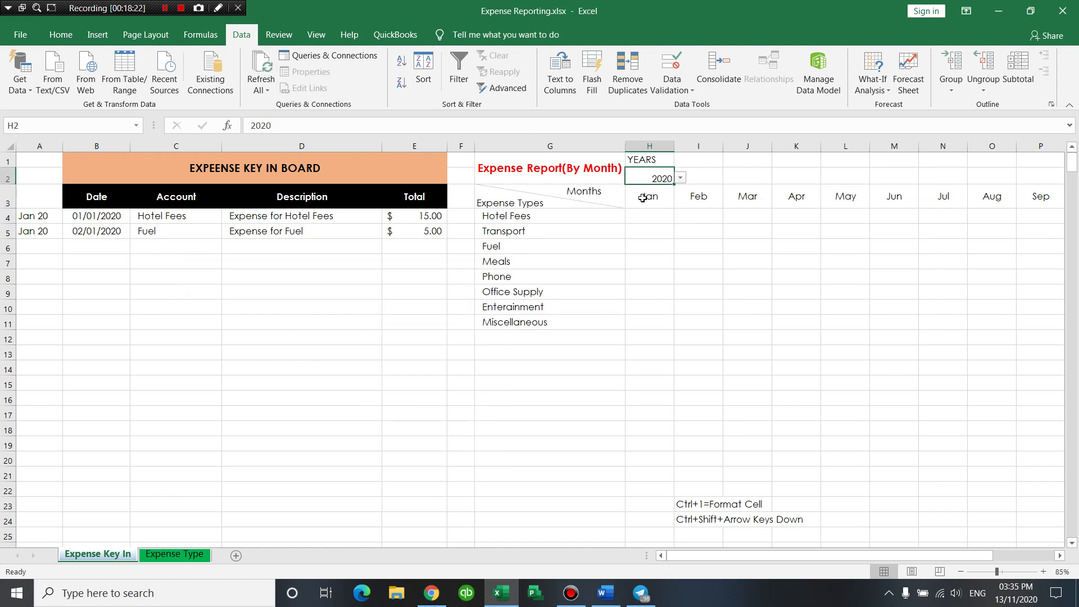
left_click(651, 198)
left_click(655, 177)
left_click(647, 191)
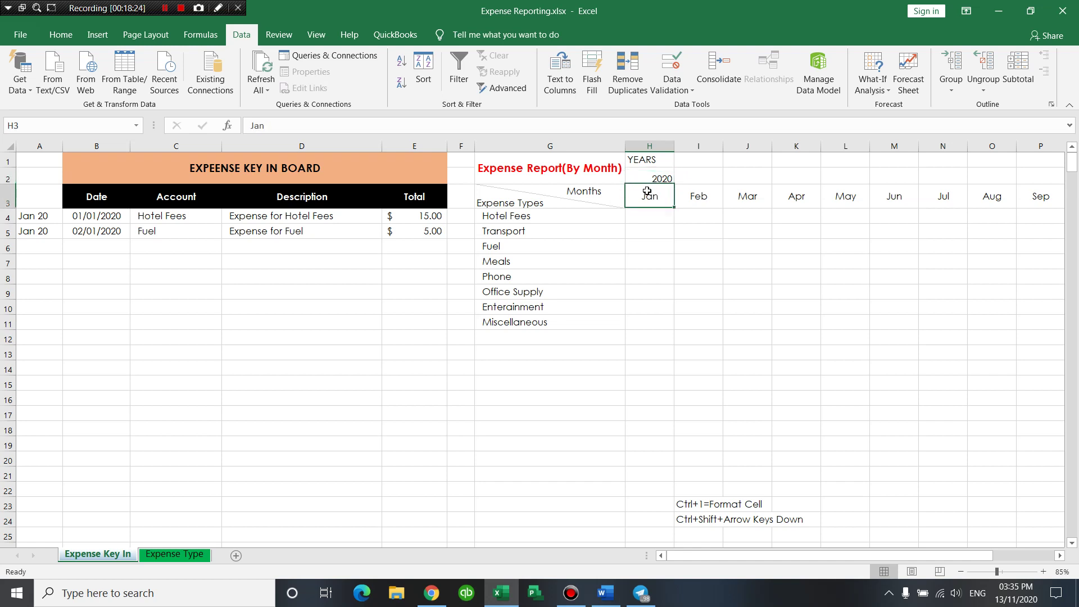
Centre the 2020 year in H2 horizontally and vertically.
left_click(61, 35)
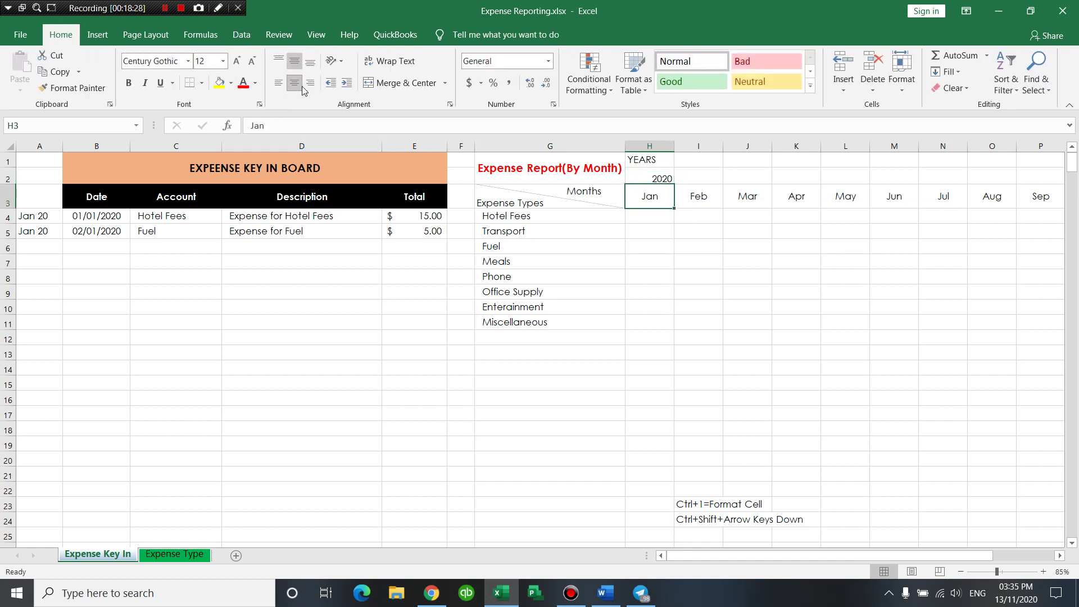
left_click(646, 177)
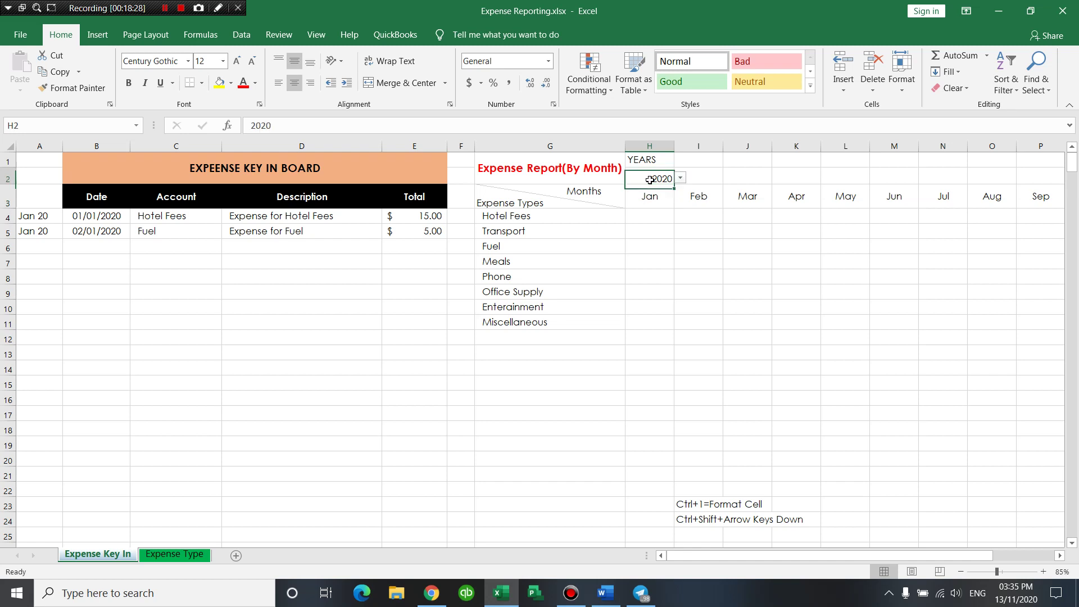
left_click(291, 84)
left_click(296, 67)
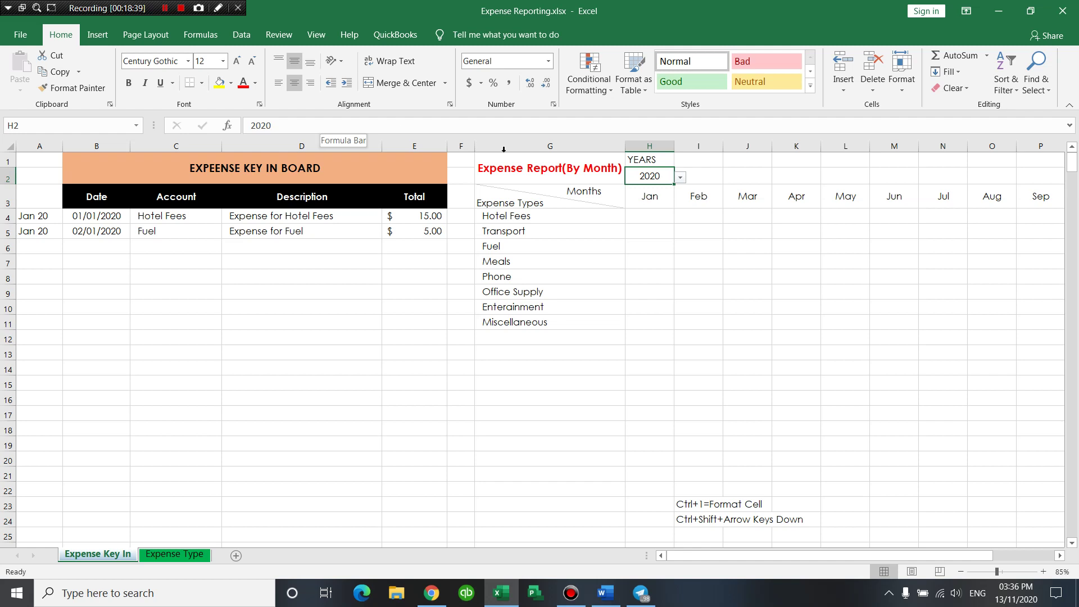
Review the month formula in column A, such as A5.
left_click(650, 219)
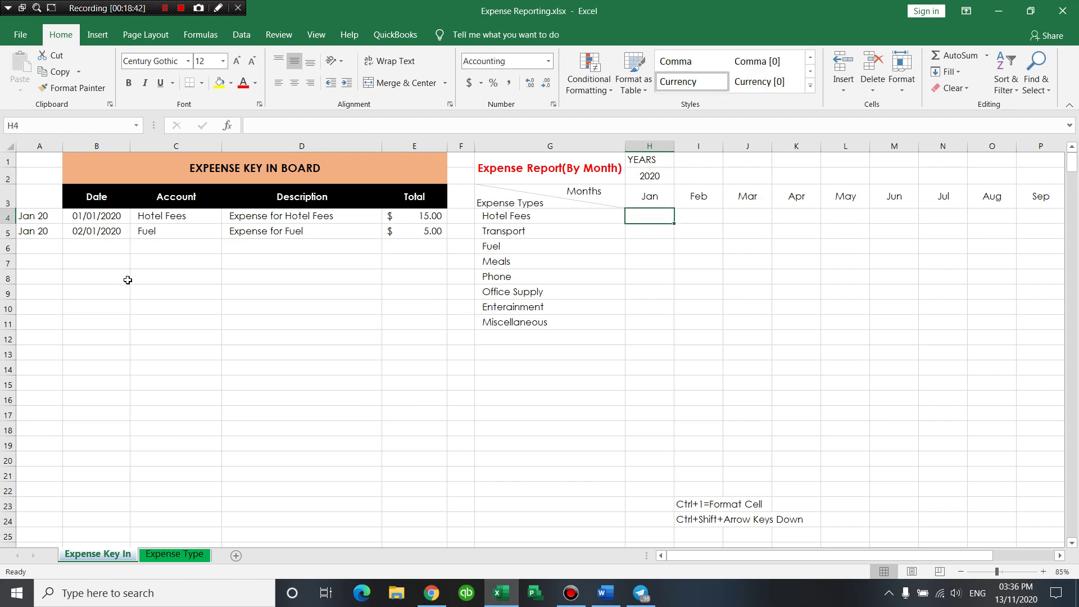
left_click(81, 265)
left_click(48, 256)
left_click(43, 228)
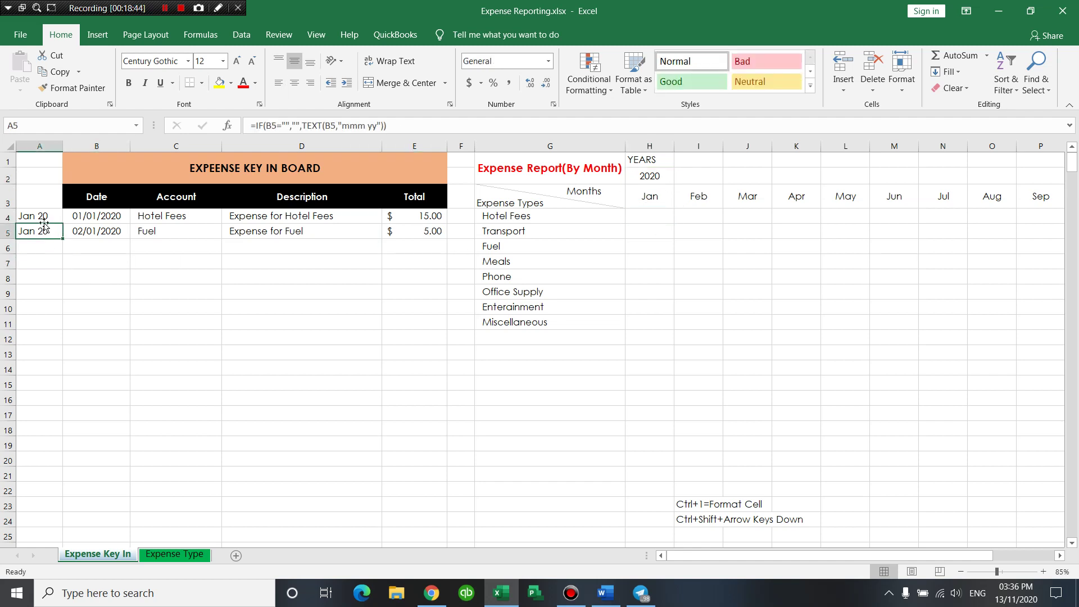
left_click(231, 318)
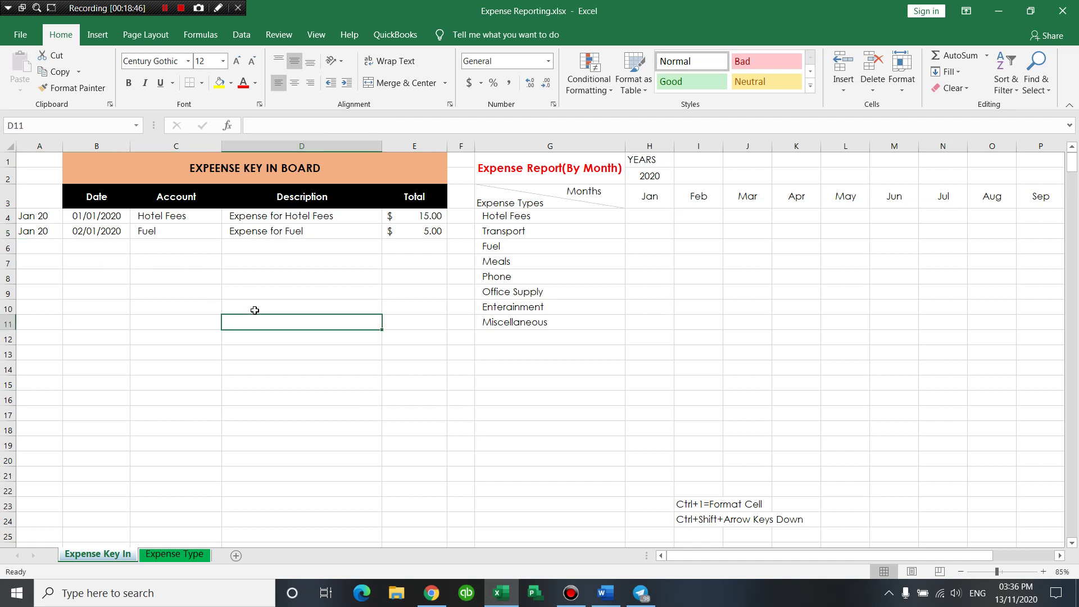
Name column A 'MY' in the Name Box and test it with =MY in G14.
left_click(43, 146)
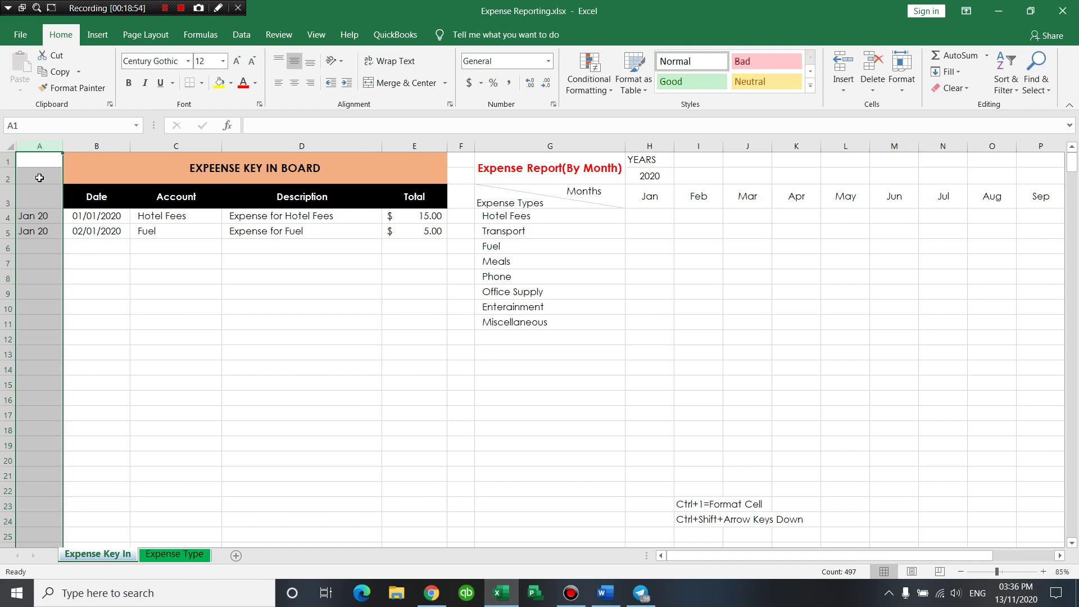
left_click(23, 126)
type("MY")
key("Return")
left_click(594, 373)
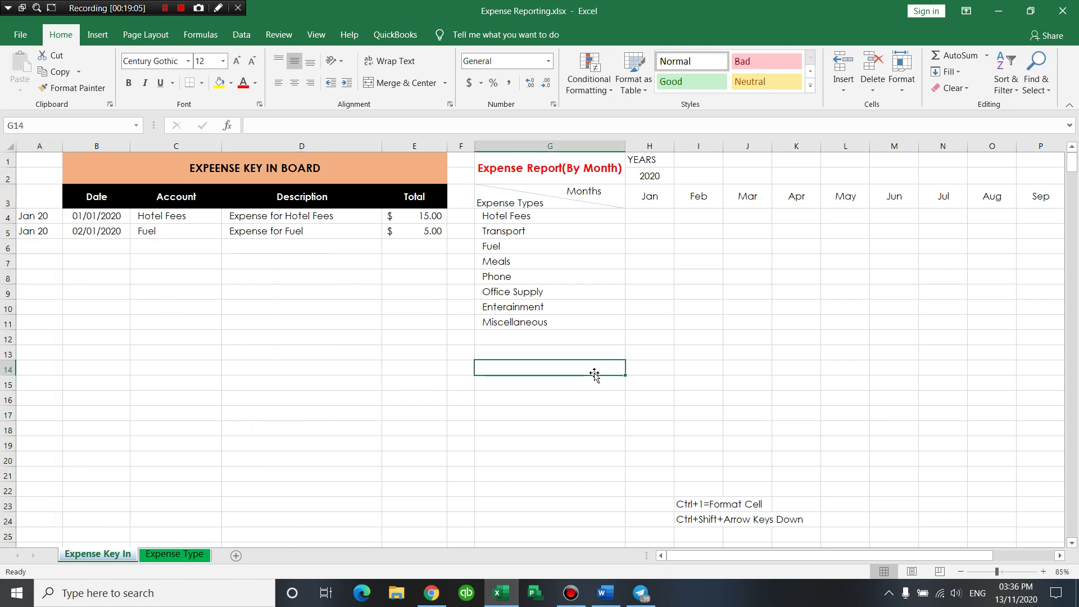
type("=MY")
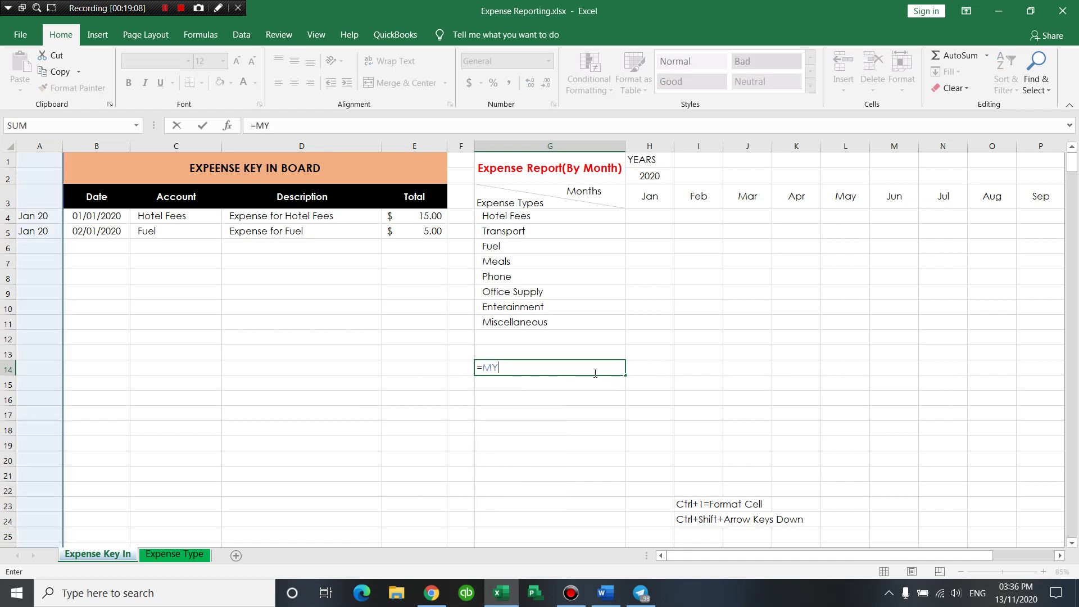
key("Escape")
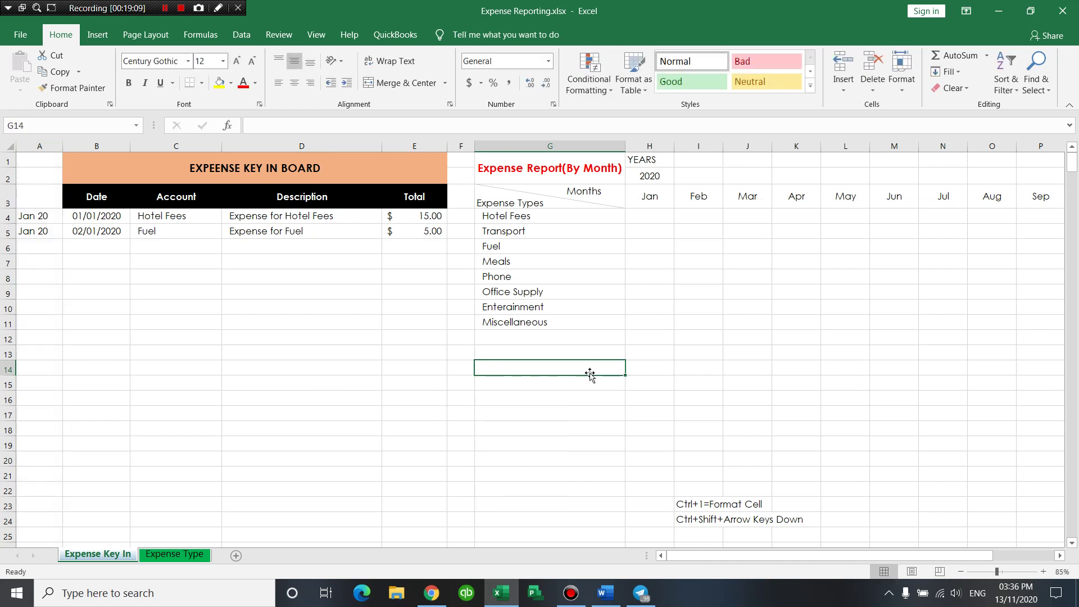
Name column B 'Date' and column C 'Account' via the Name Box.
left_click(96, 146)
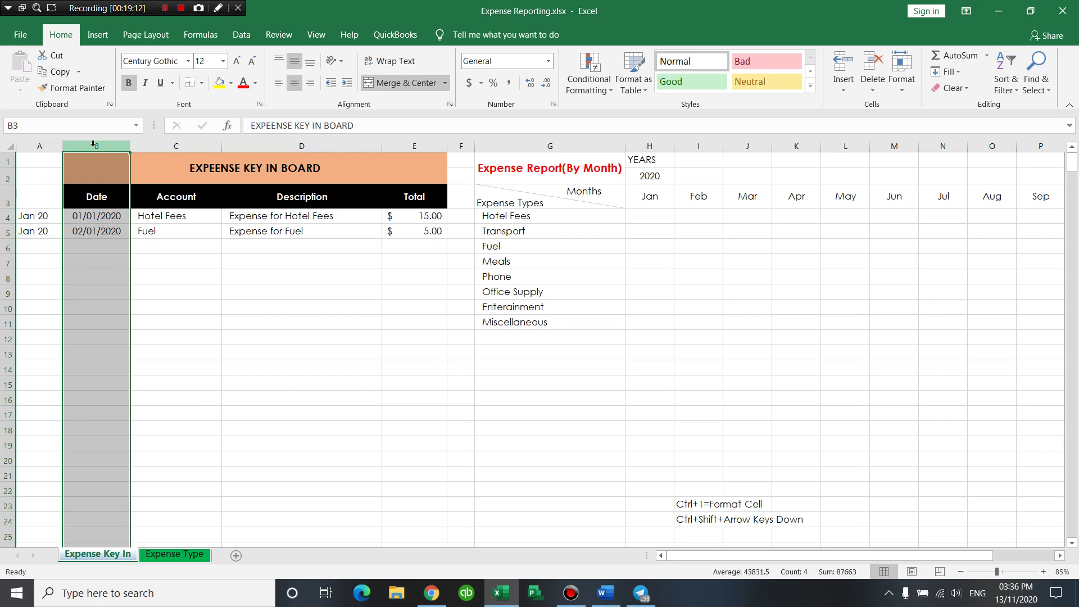
left_click(37, 122)
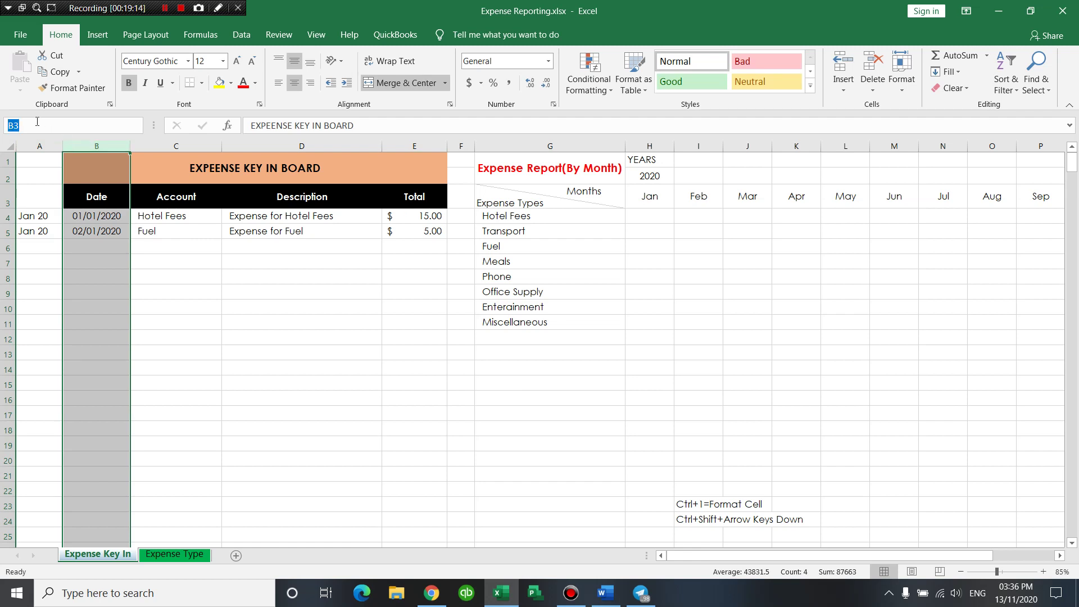
type("Date")
key("Return")
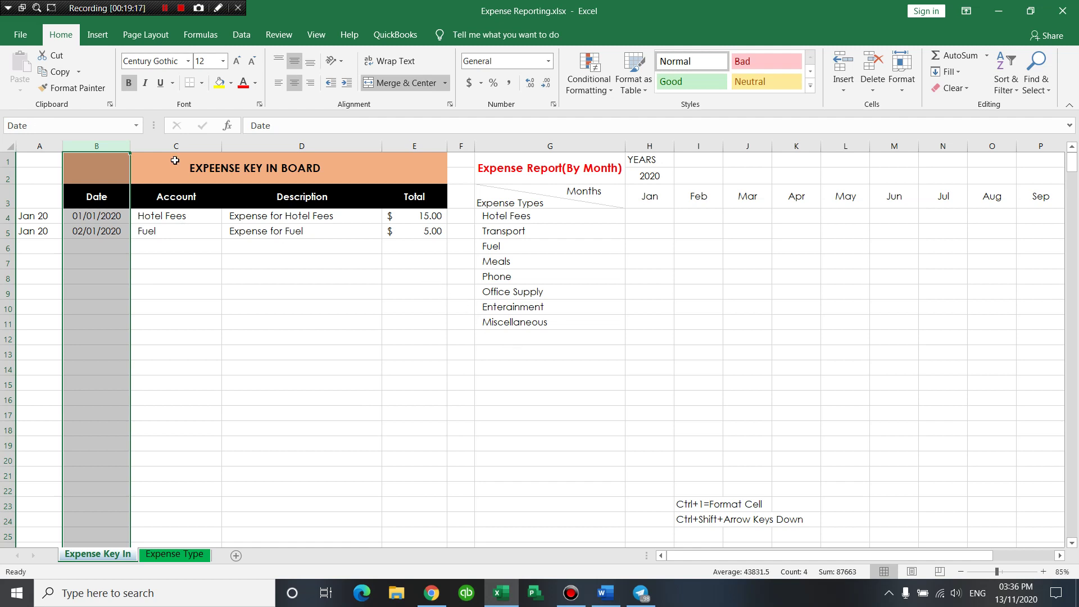
left_click_drag(130, 160, 171, 151)
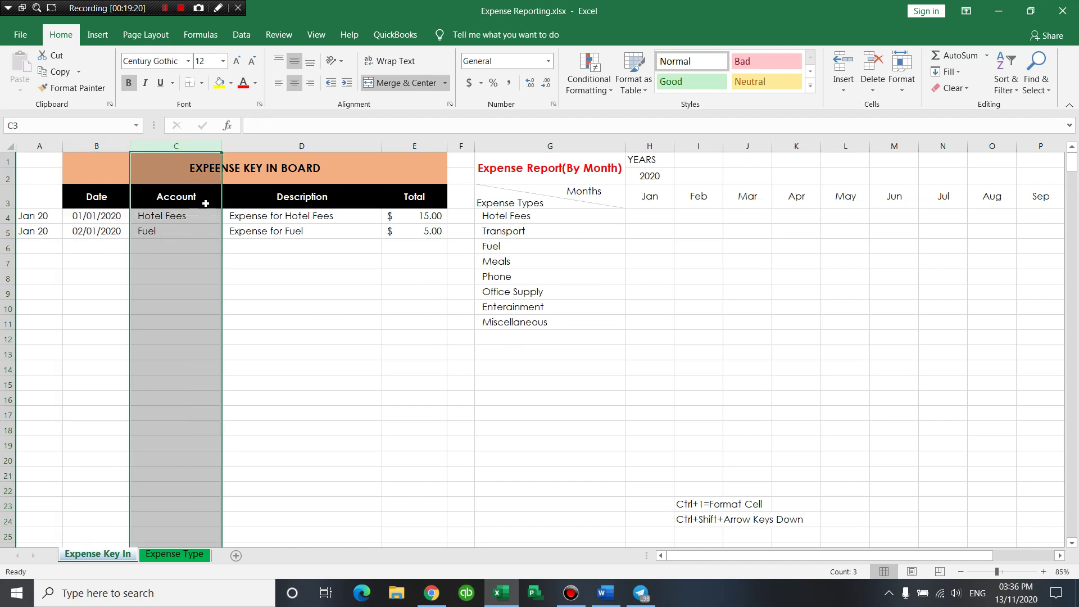
left_click(36, 129)
type("Acc")
type("ount")
key("Return")
Name column E 'Total' and test the name with =Total in G16.
left_click(318, 145)
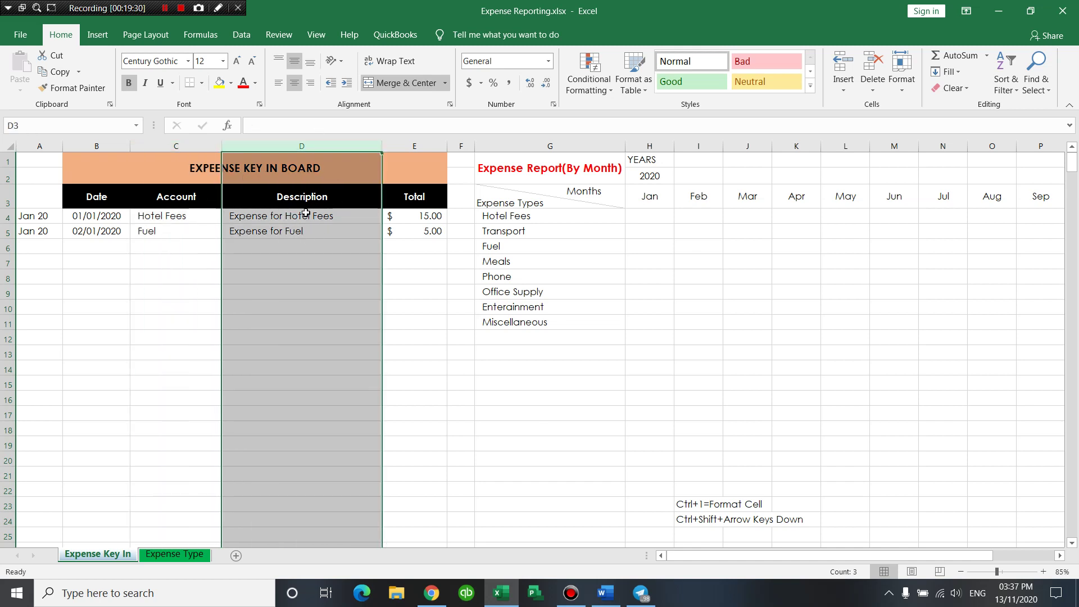
left_click(406, 145)
left_click(40, 123)
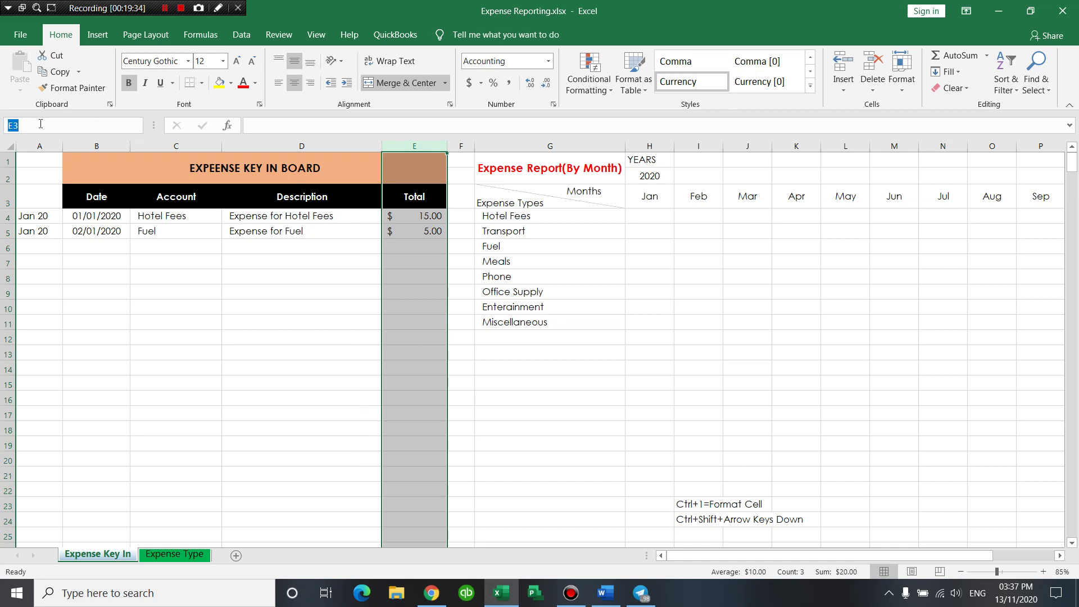
type("Total")
key("Return")
left_click(622, 399)
type("=to")
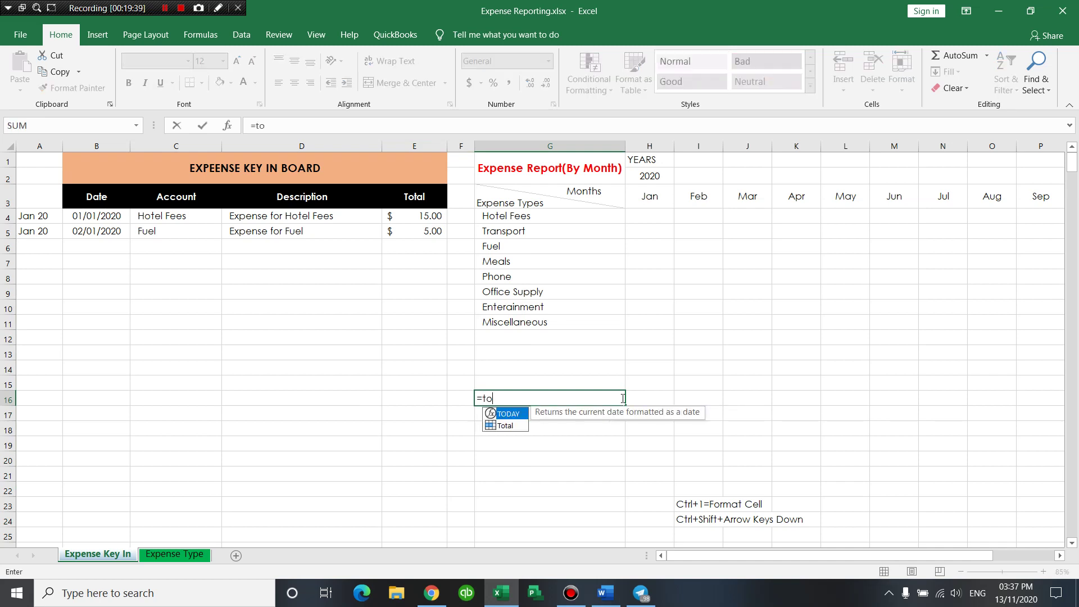
key("Down")
key("Tab")
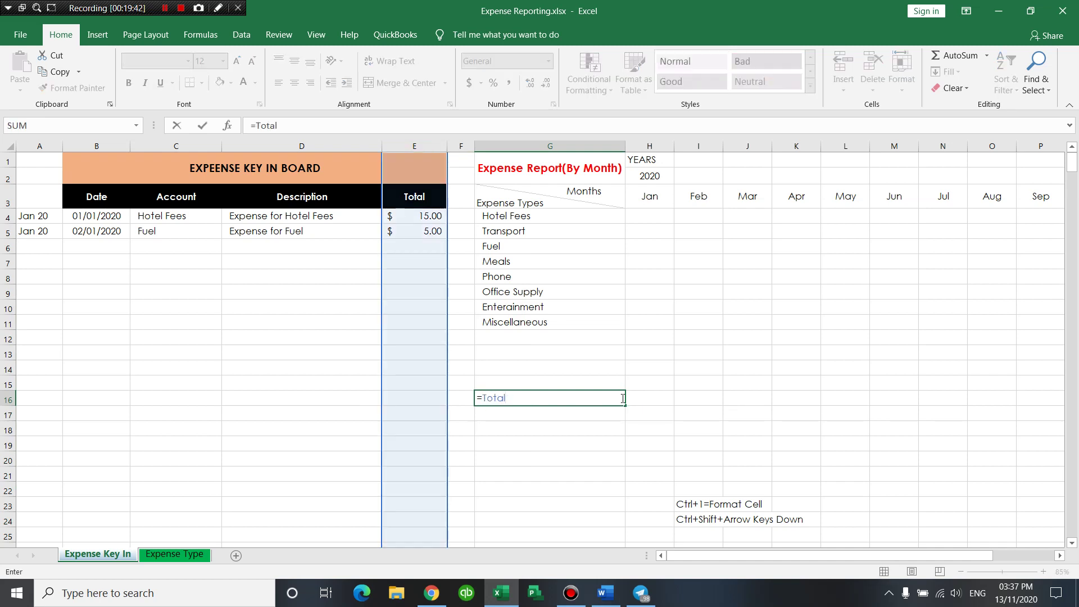
key("Escape")
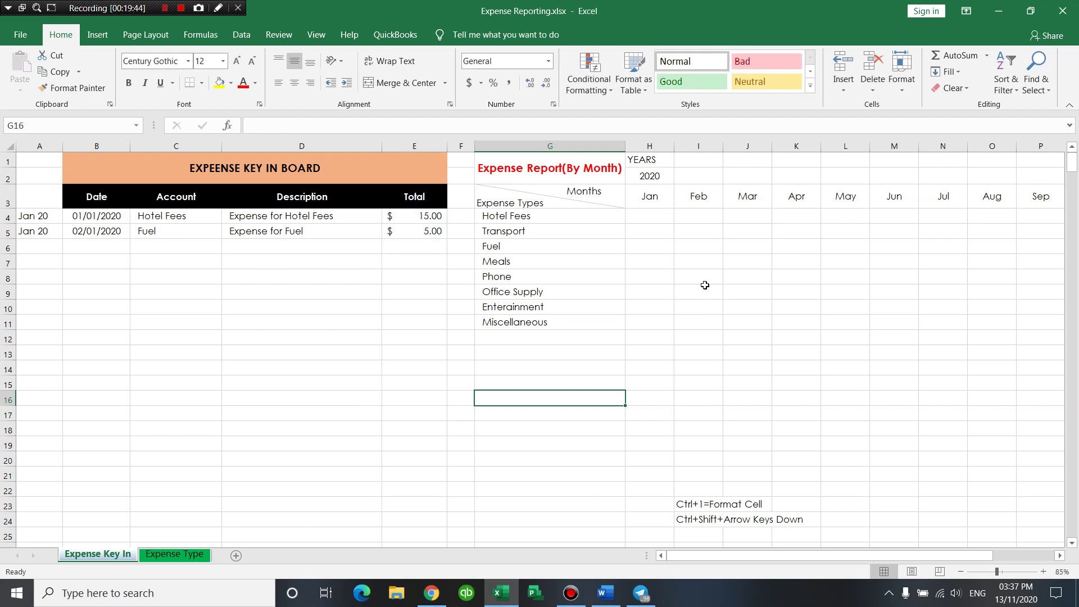
Check the 15.00 Hotel Fees amount in E4 against the Jan cell H4 and select H2:H4.
left_click(702, 287)
left_click(650, 218)
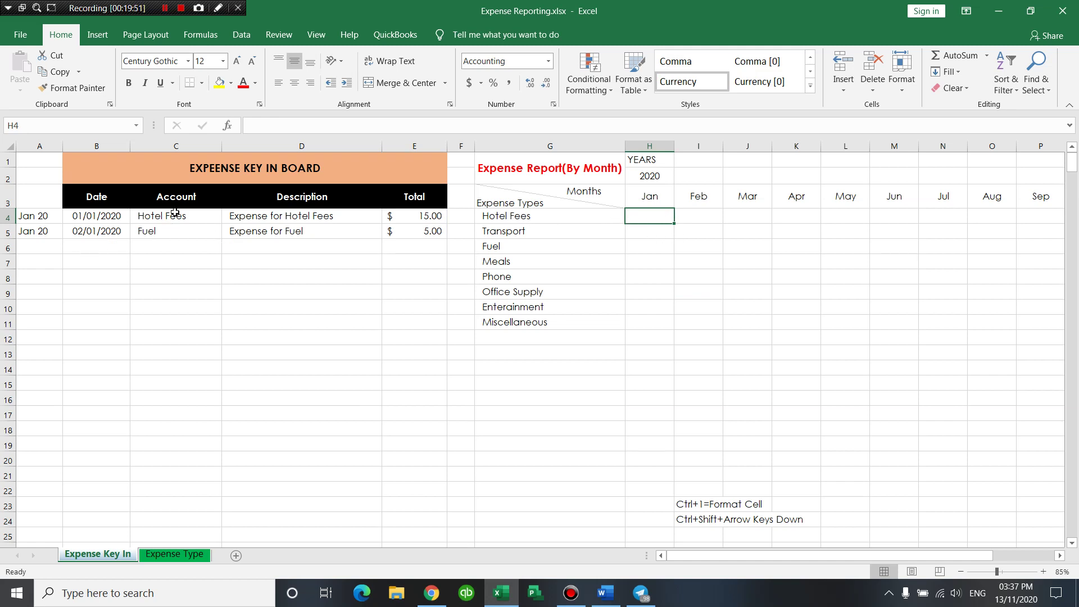
left_click(420, 216)
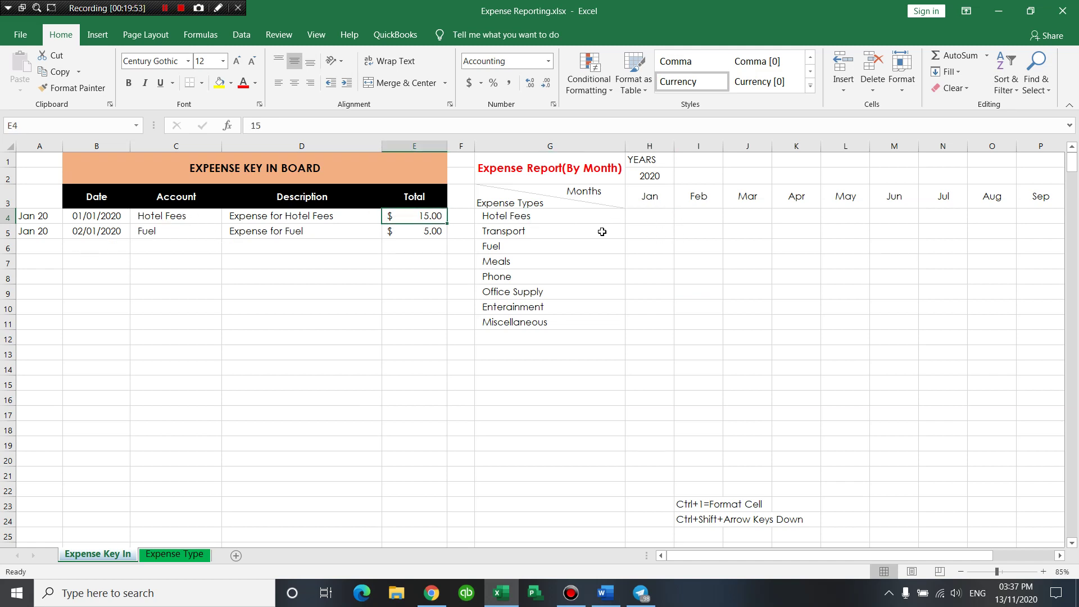
left_click(635, 218)
type("=")
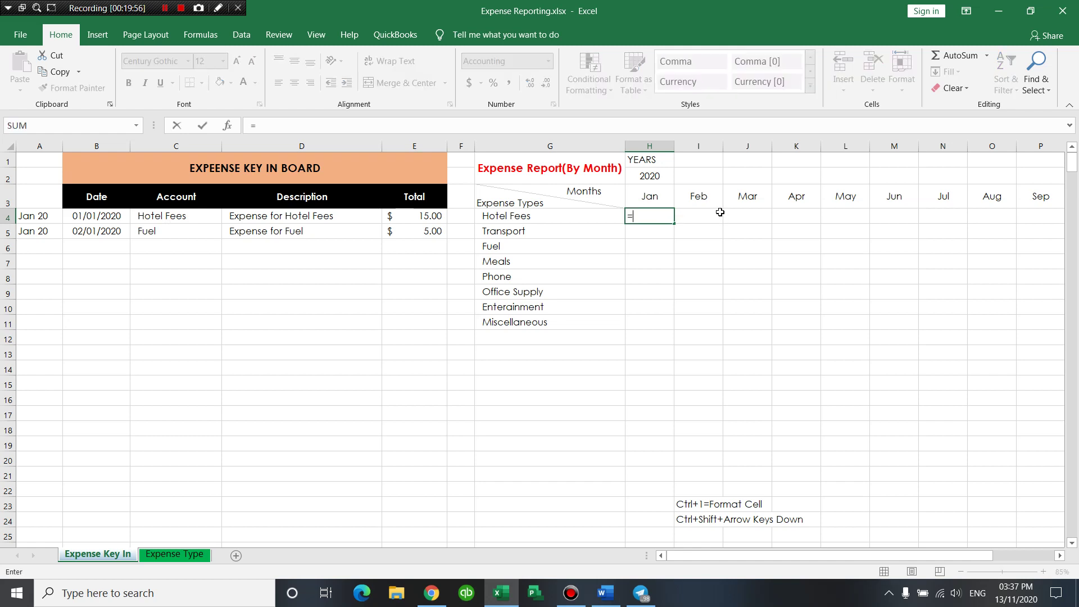
key("Escape")
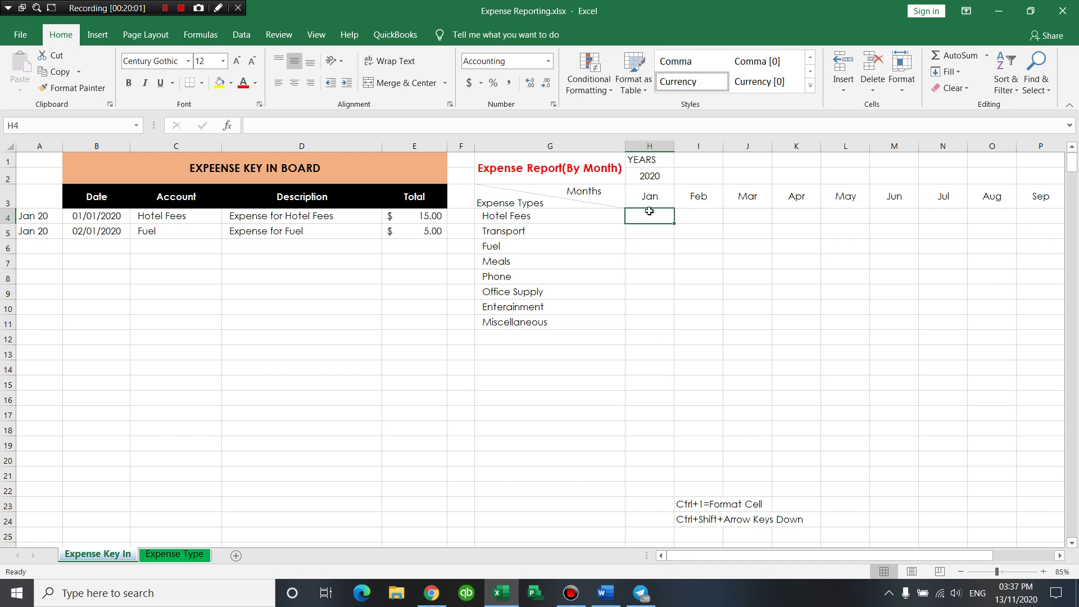
left_click_drag(650, 212, 649, 177)
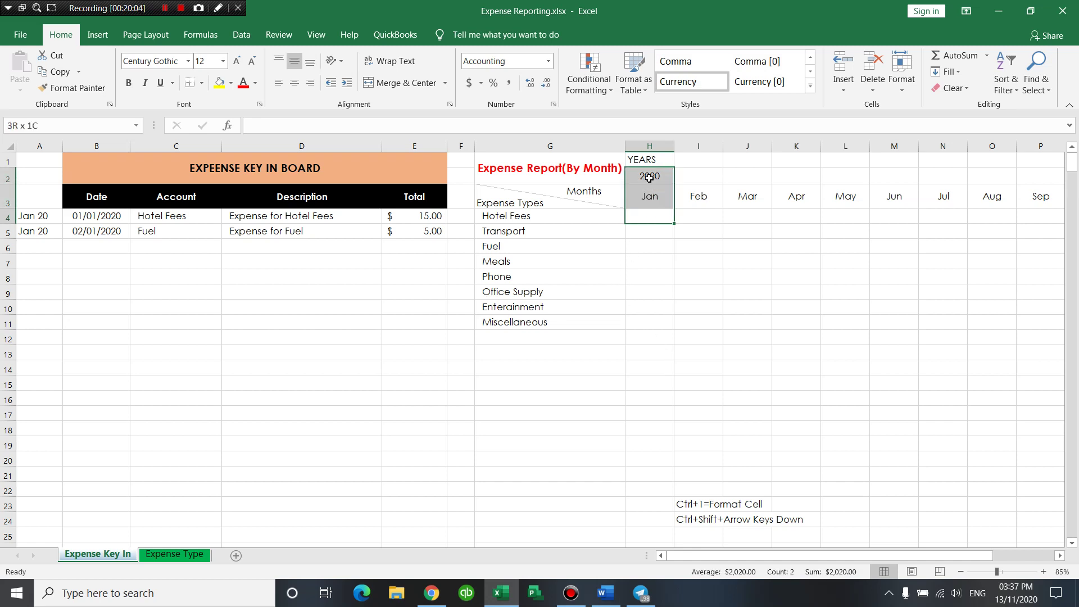
Fill A4's month formula down column A to row 22.
left_click(34, 216)
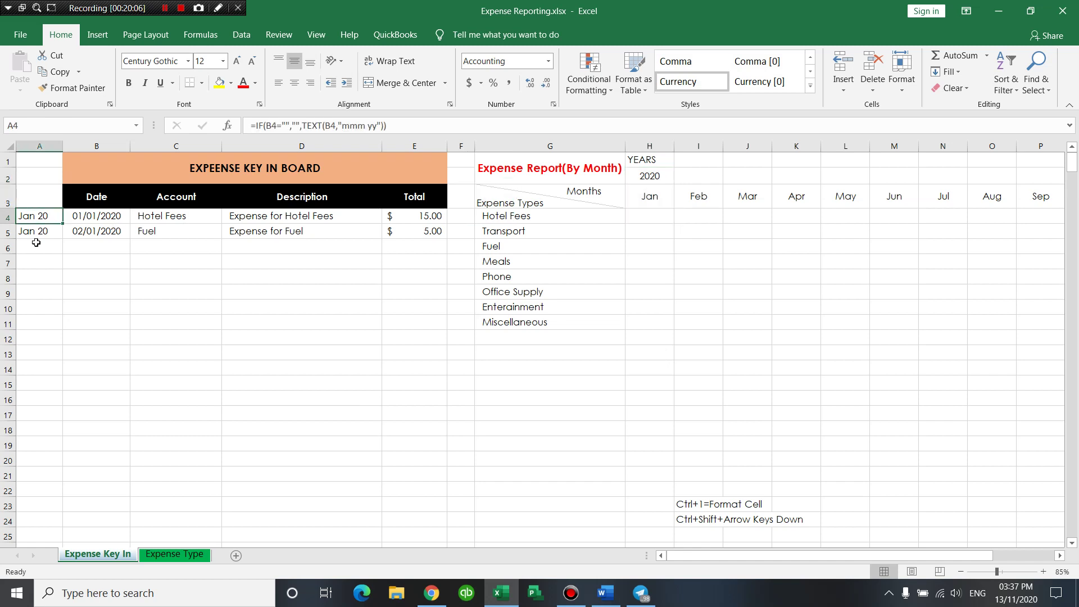
left_click_drag(63, 223, 30, 489)
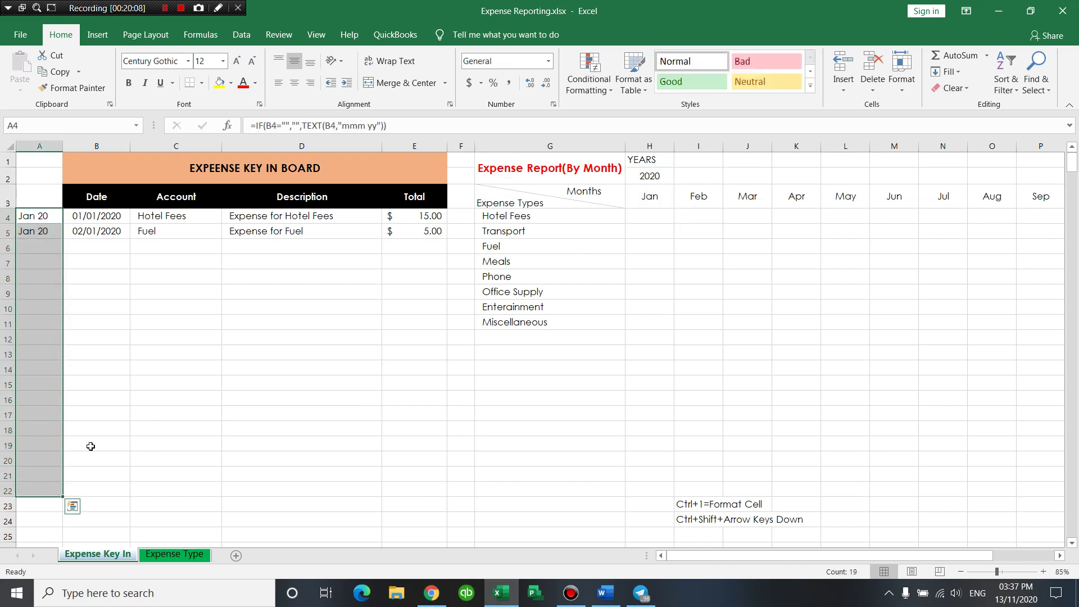
left_click(174, 146)
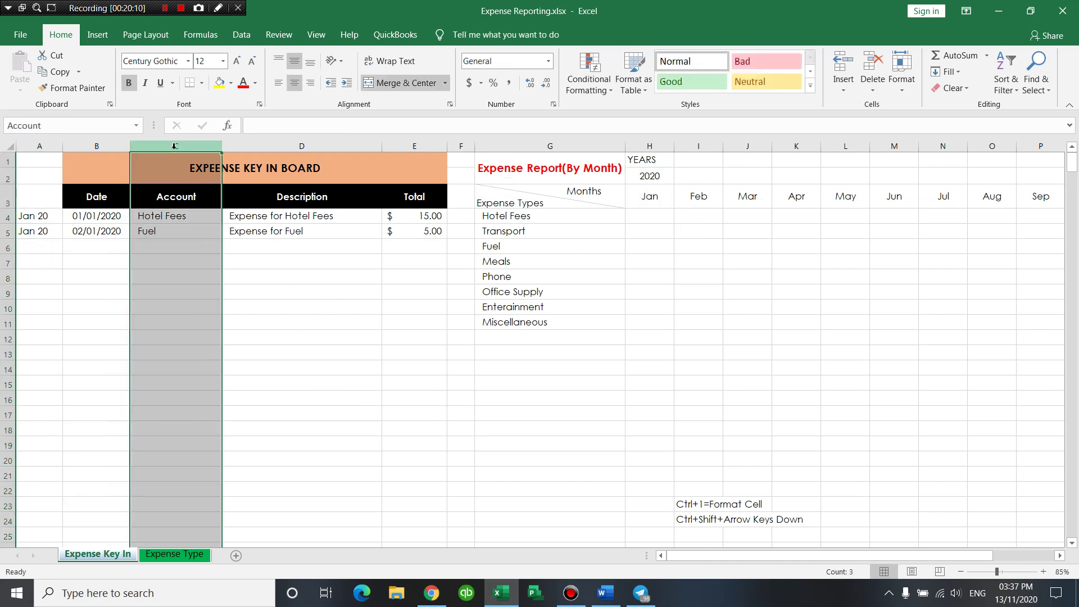
left_click(649, 216)
In H4 enter =SUMIFS(Total,MY,H3 using the Jan heading as the first criterion.
type("=")
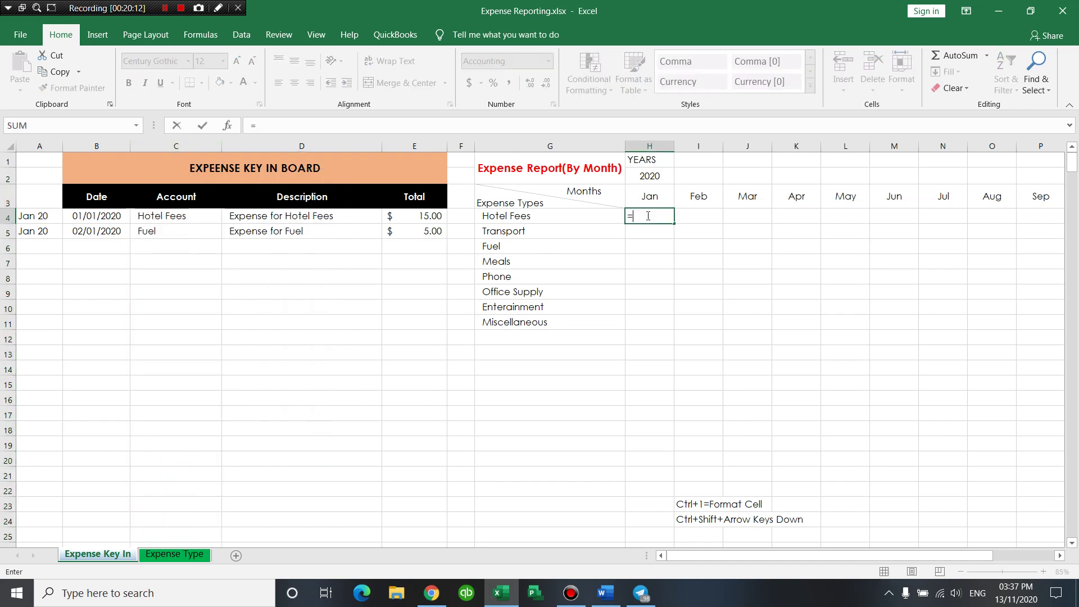
type("sumifs")
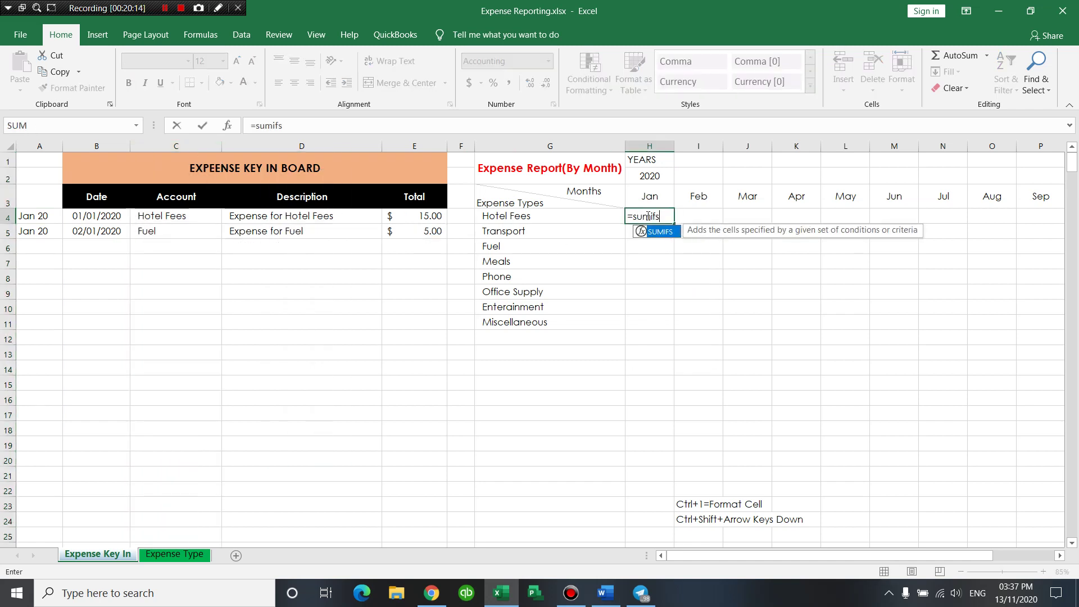
key("Tab")
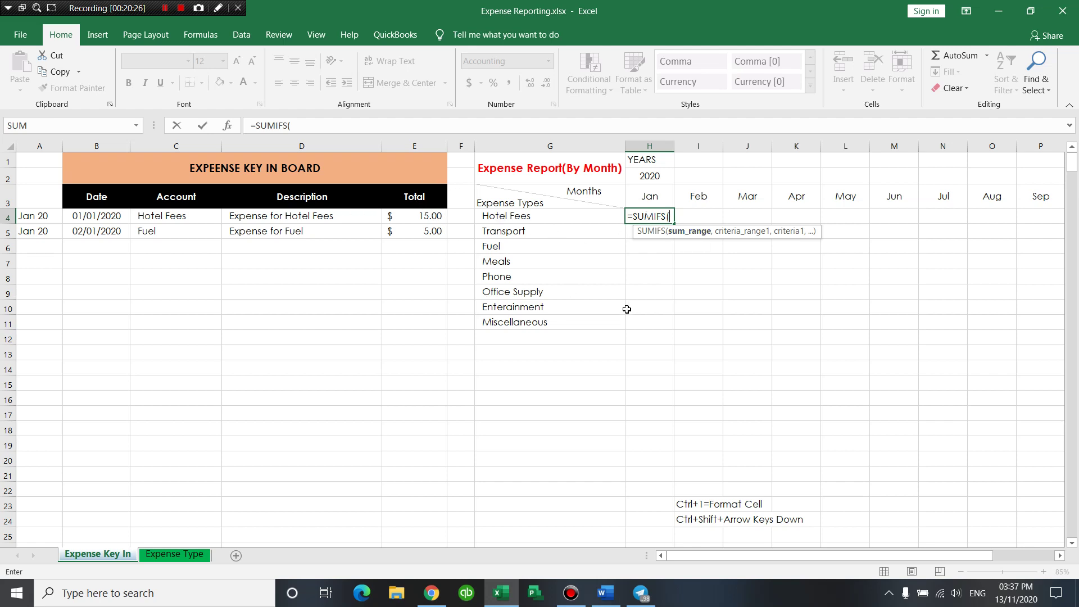
type("tot")
key("Tab")
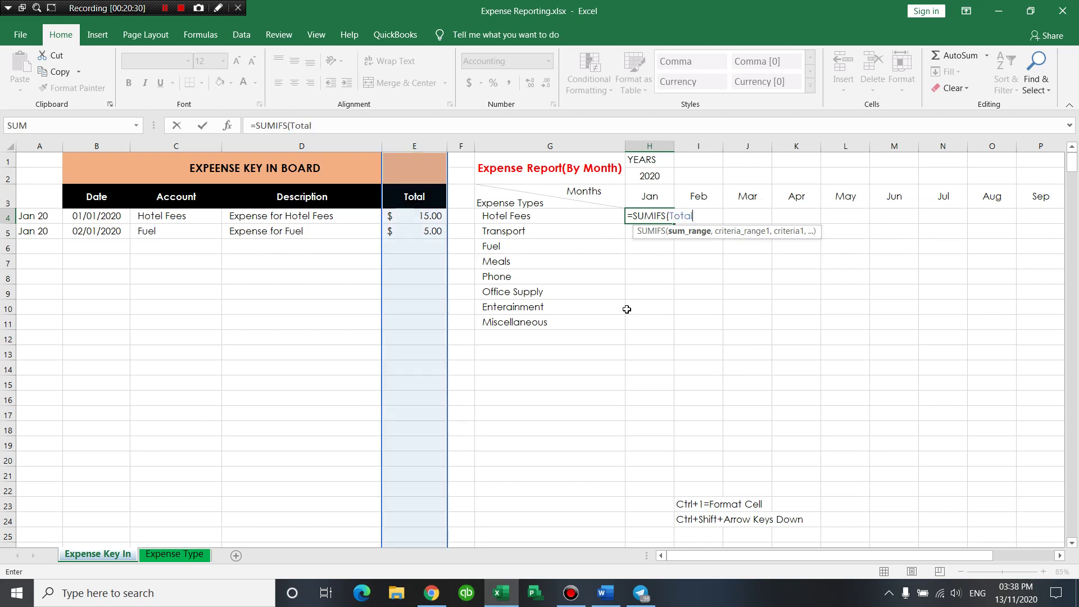
type(",")
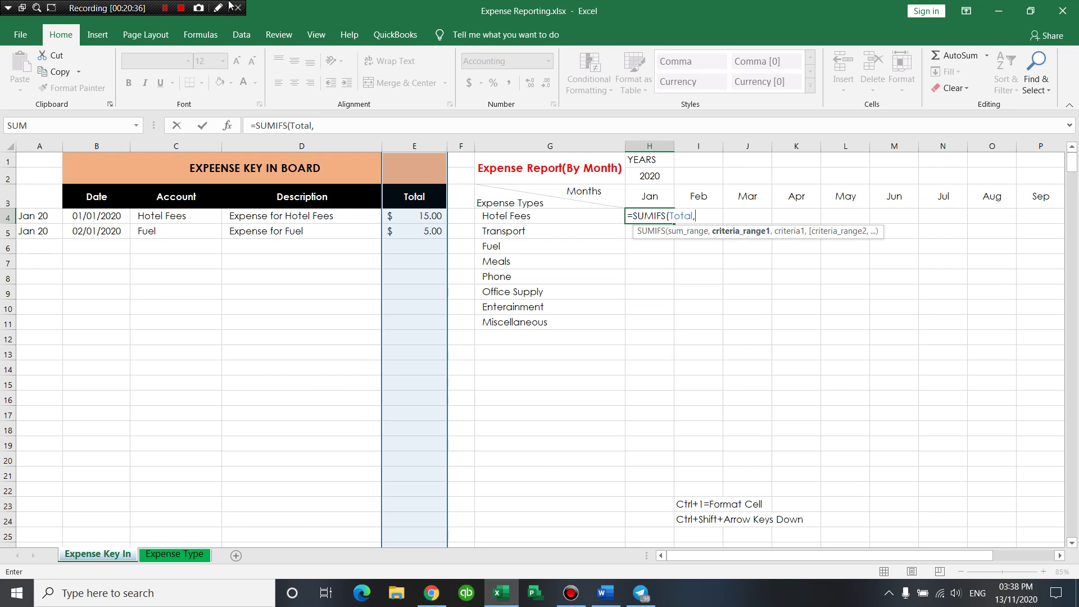
left_click(165, 8)
key("BackSpace")
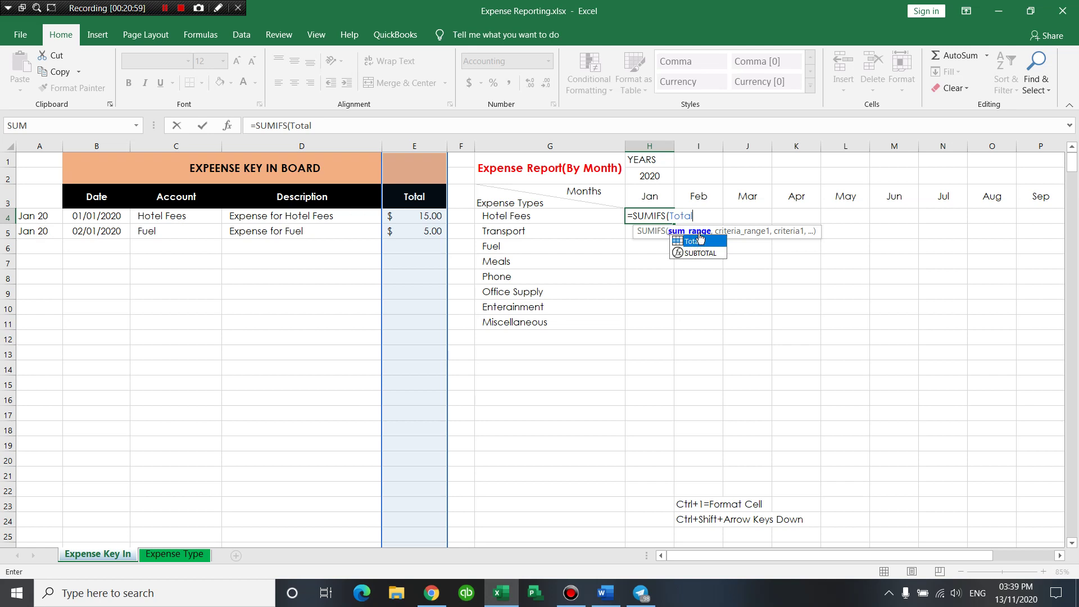
left_click(696, 217)
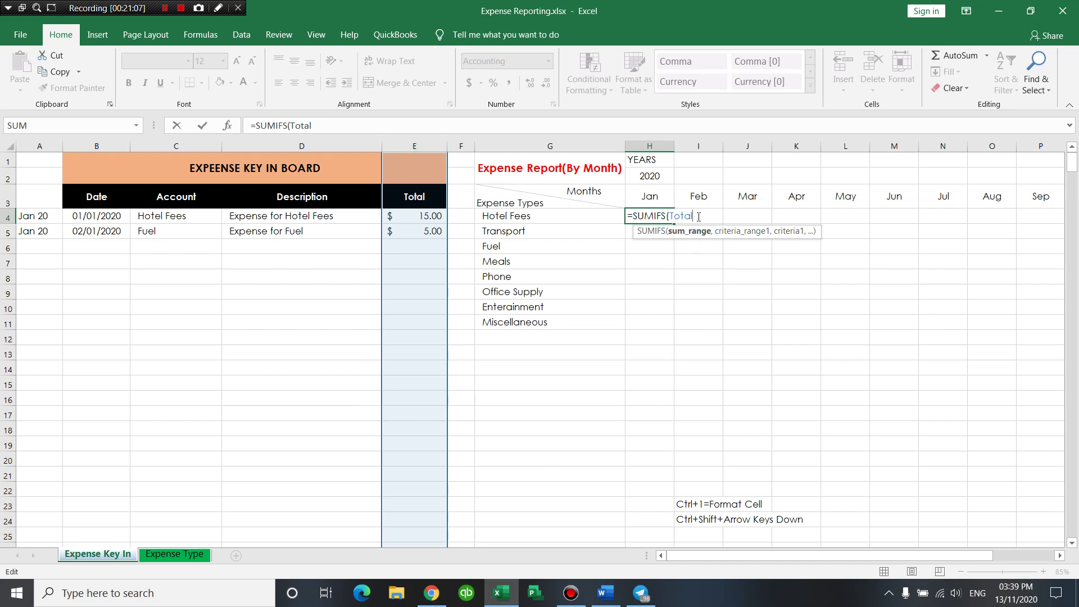
type(",")
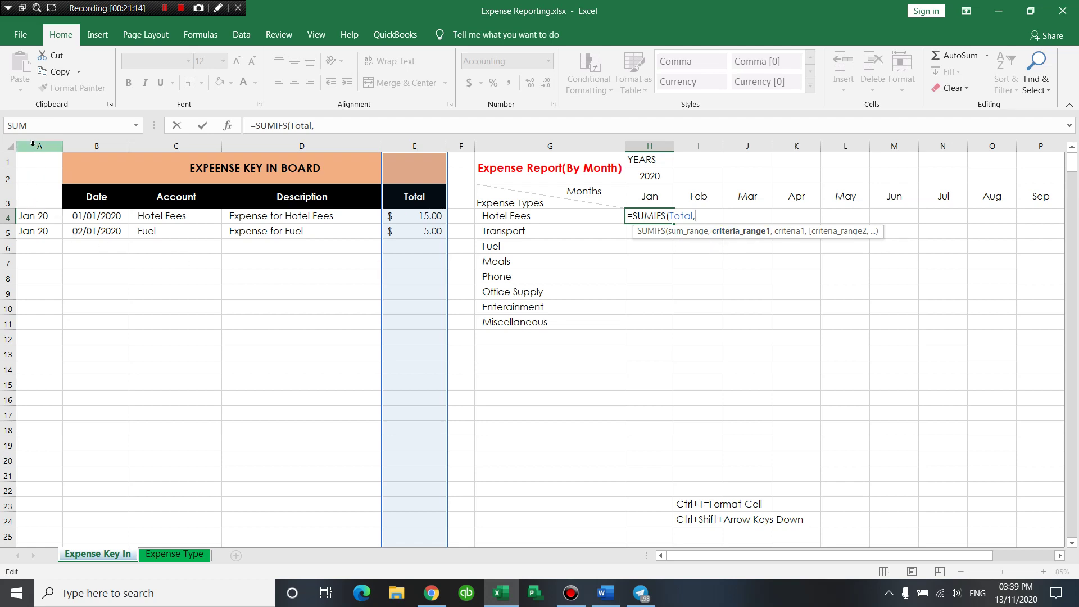
type("M")
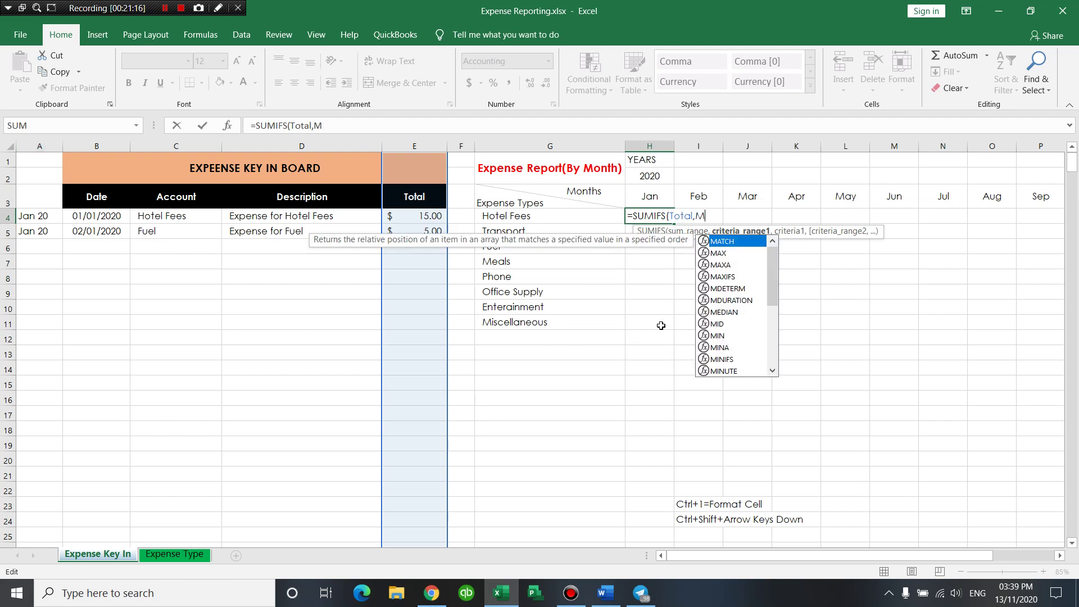
type("Y")
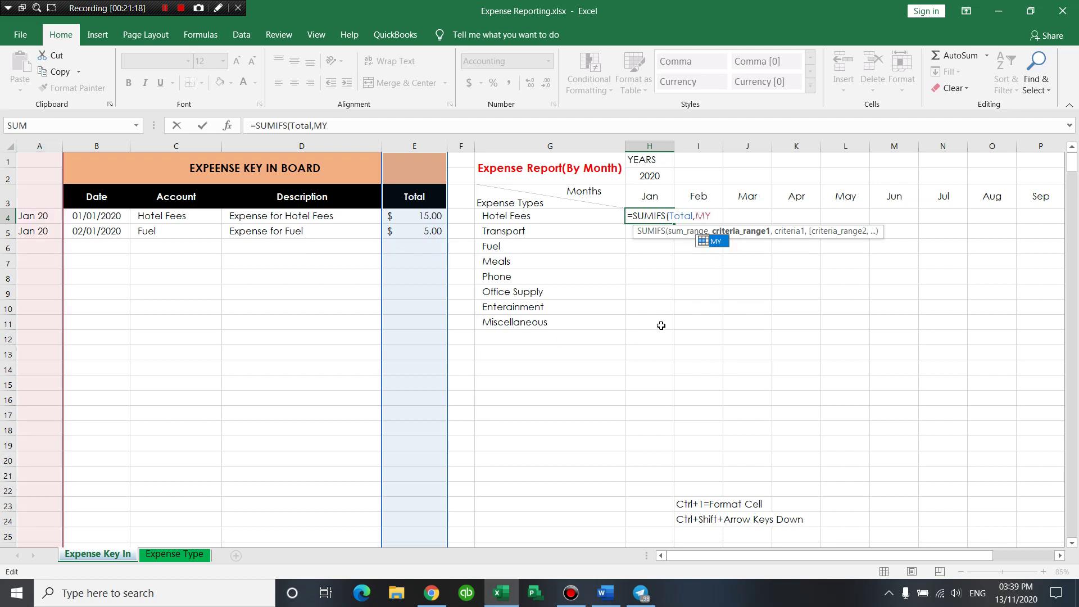
type(",")
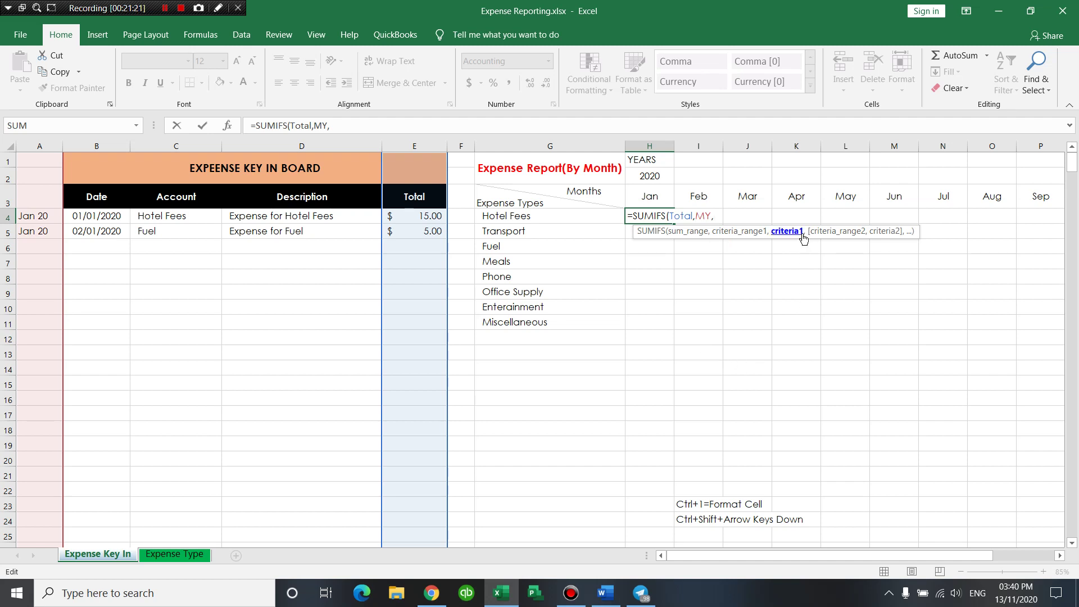
left_click(651, 195)
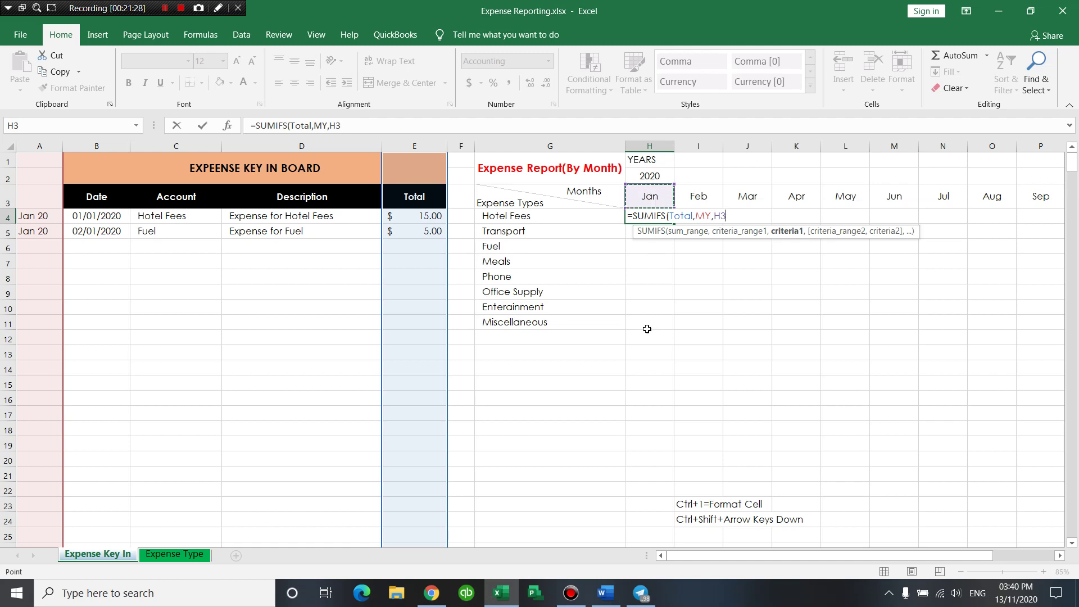
Make the month criterion H$3&" "&RIGHT($H$2,2) to match month plus two-digit year.
key("F4")
key("F4")
type("F")
type("&")
type("&")
type("RIG")
key("Tab")
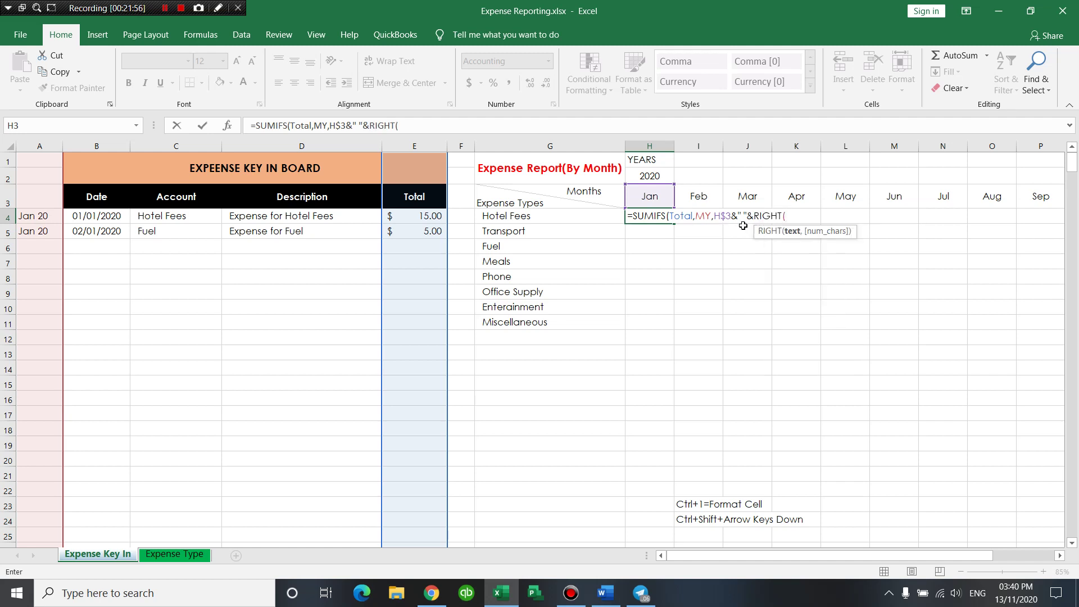
left_click(655, 175)
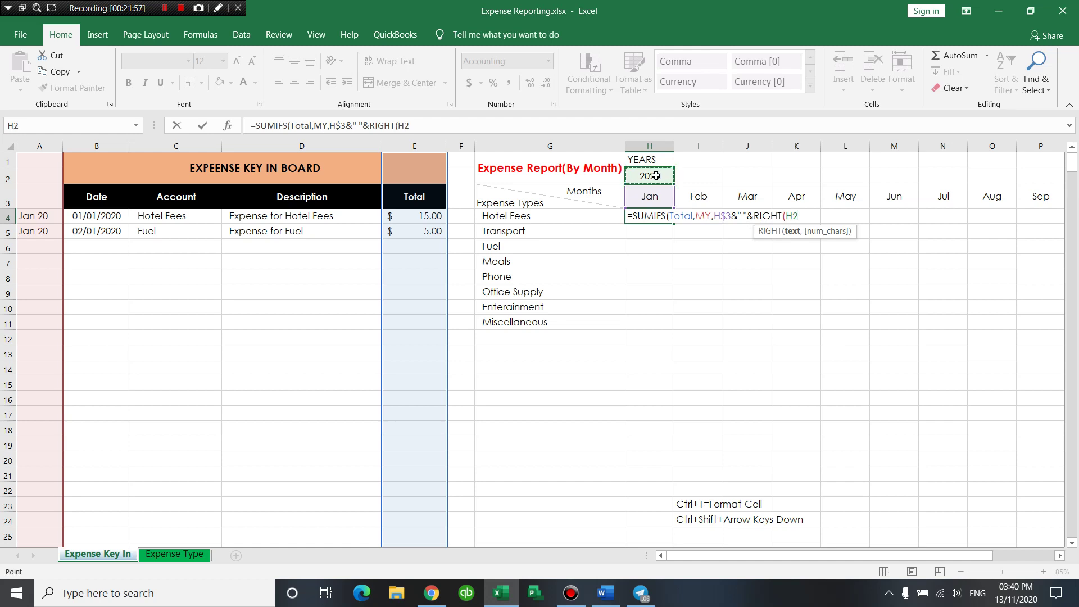
key("F4")
type("$H$2,2")
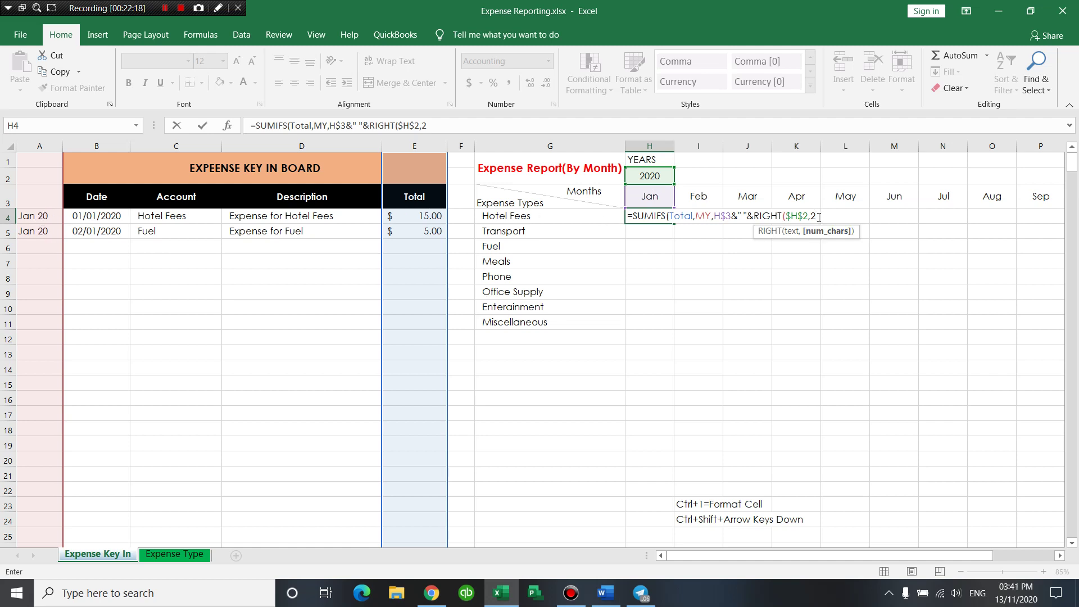
type(")")
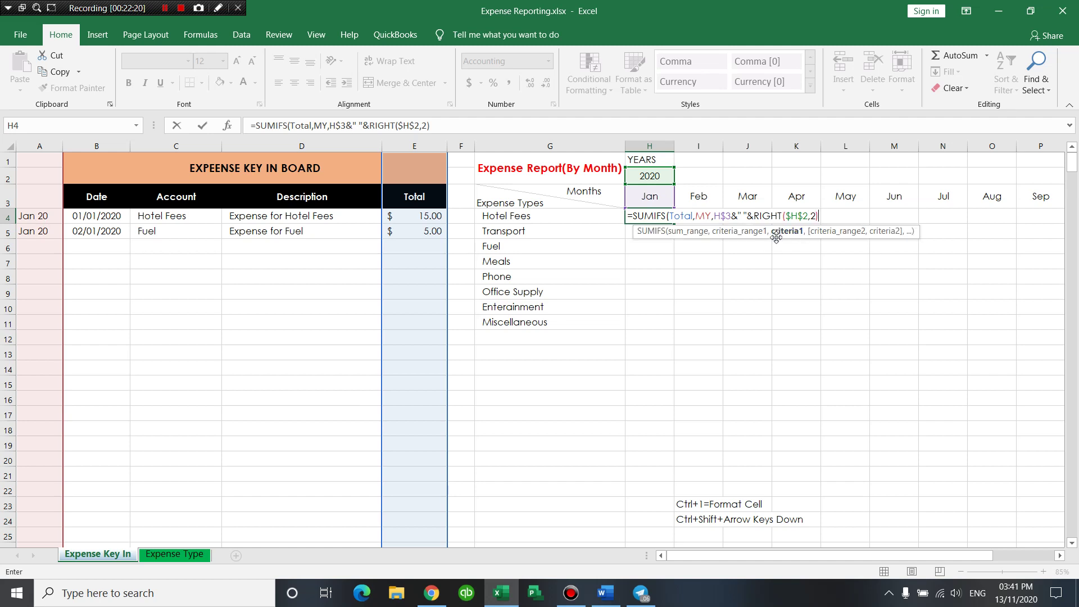
Add the Account criterion $G4 and enter the formula, returning $15.00.
left_click(782, 231)
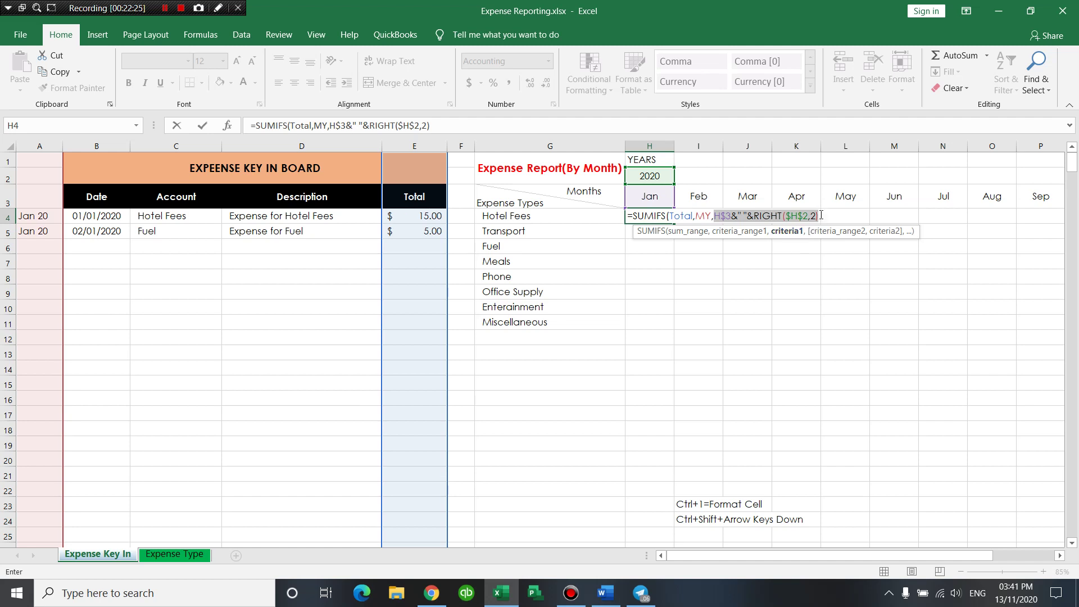
left_click(819, 215)
type(",")
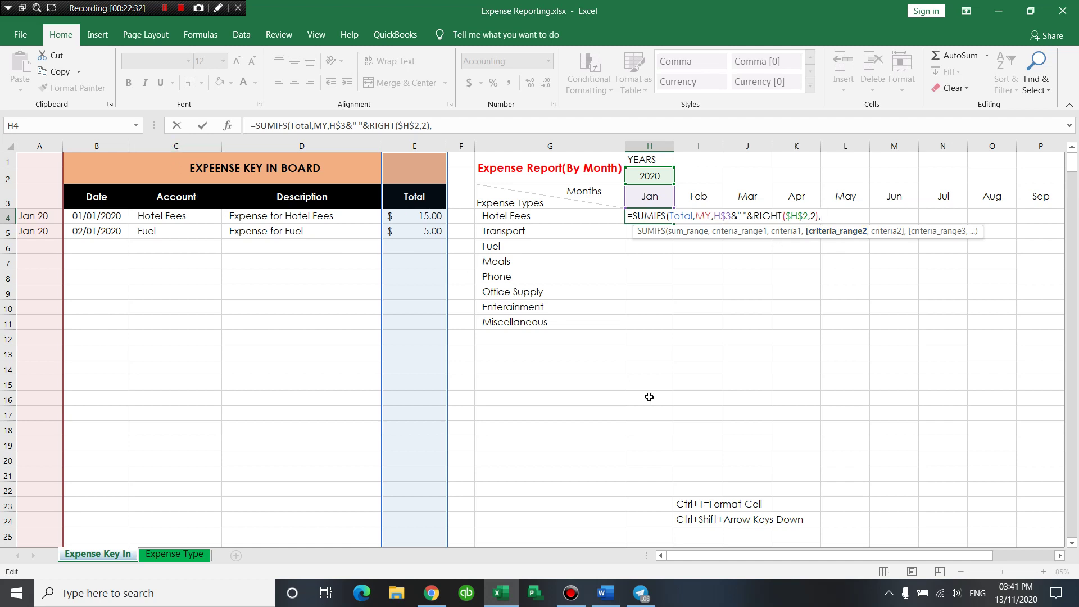
type("Acco")
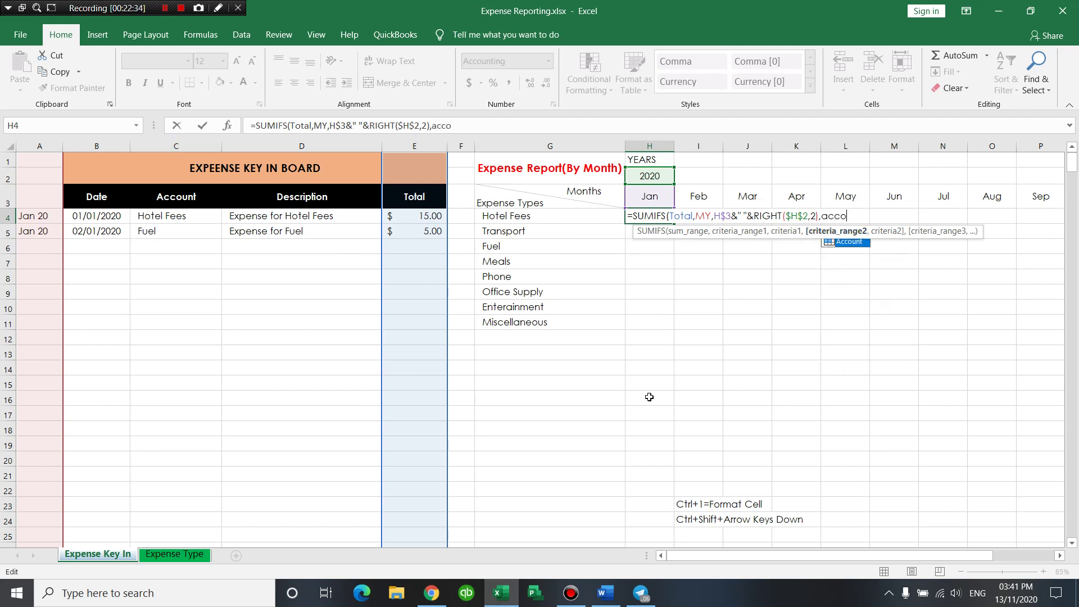
type("unt")
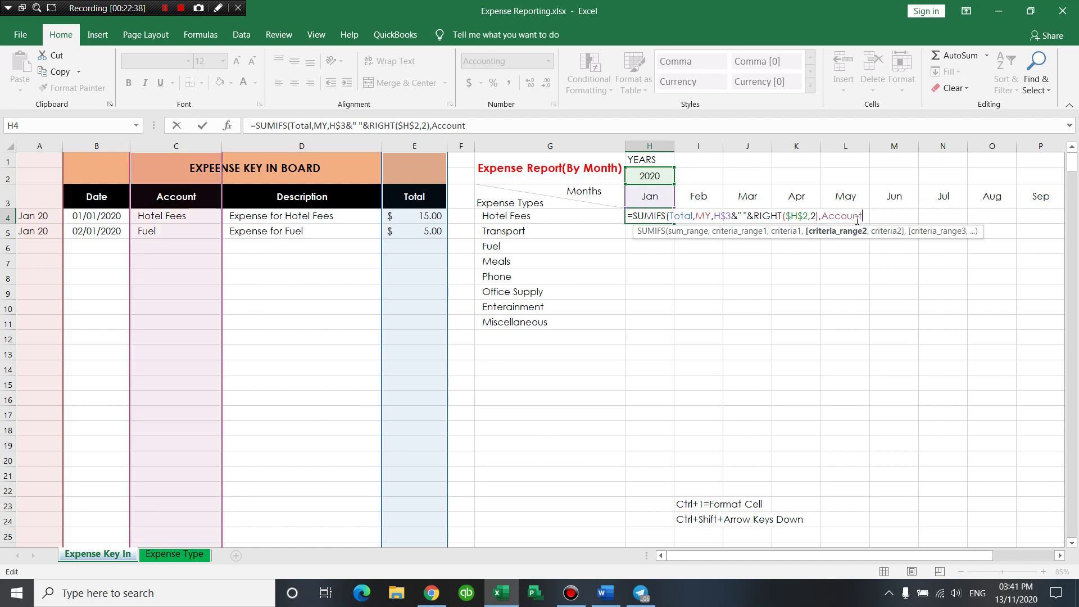
type(",")
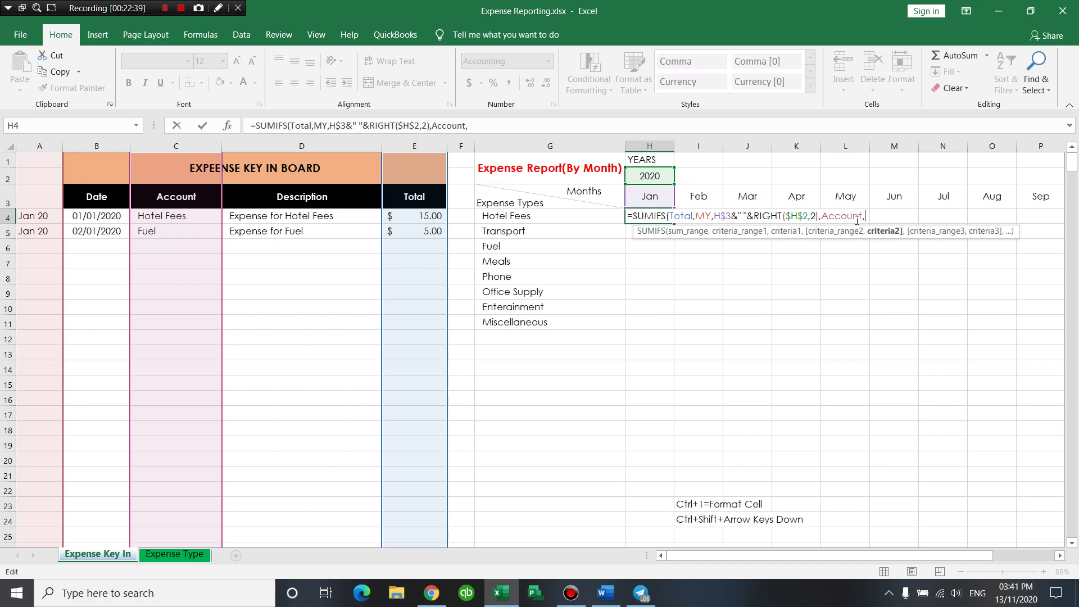
left_click(526, 217)
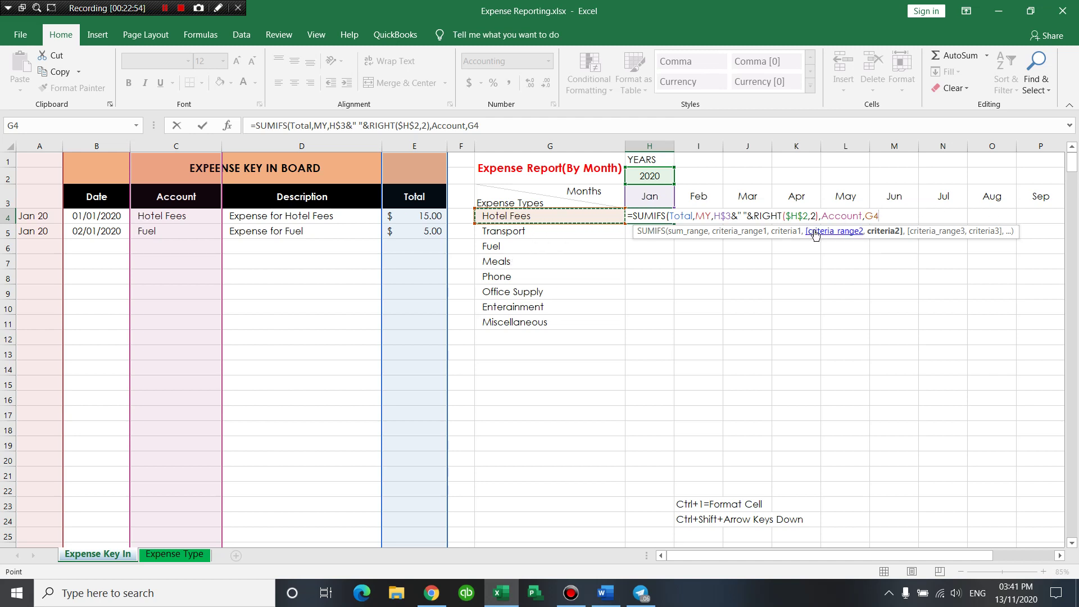
key("F4")
key("F4")
key("F4")
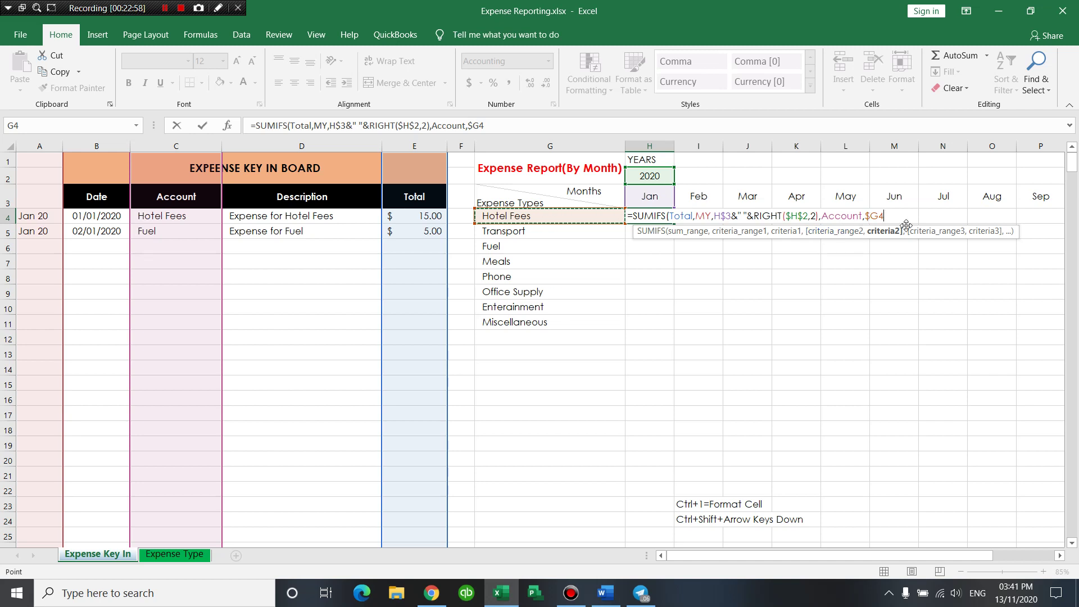
type(")")
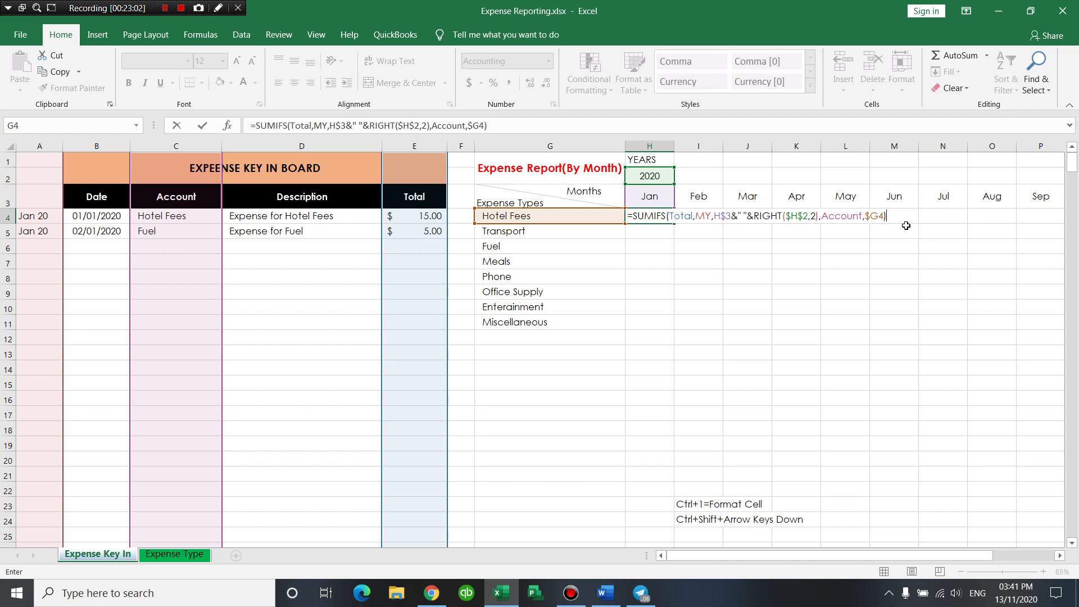
key("Return")
Copy H4's SUMIFS formula down to Miscellaneous in row 11 and across through Dec.
left_click(646, 217)
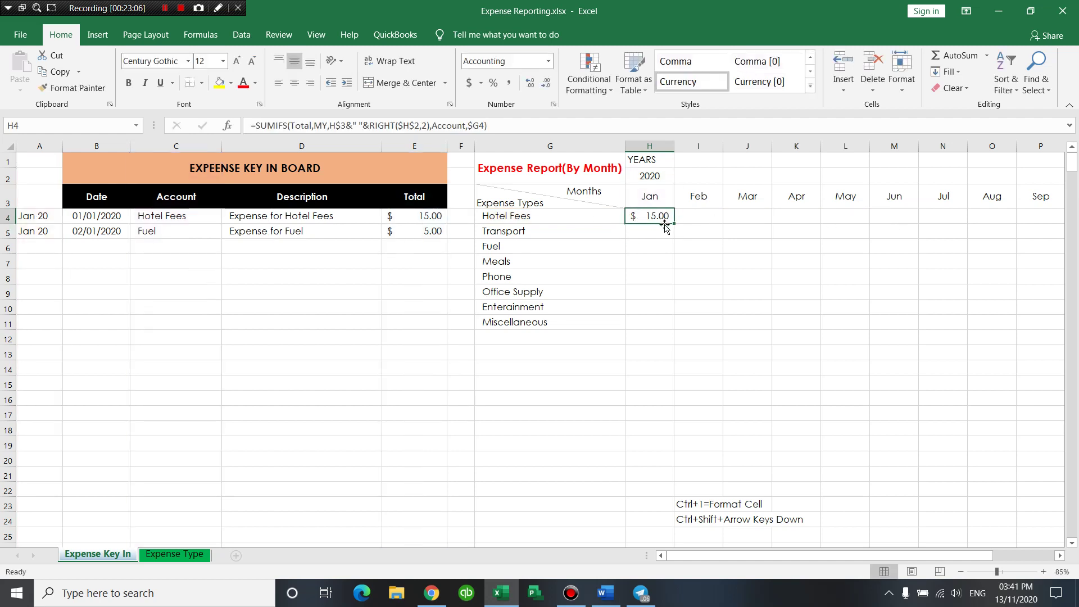
left_click_drag(673, 225, 674, 331)
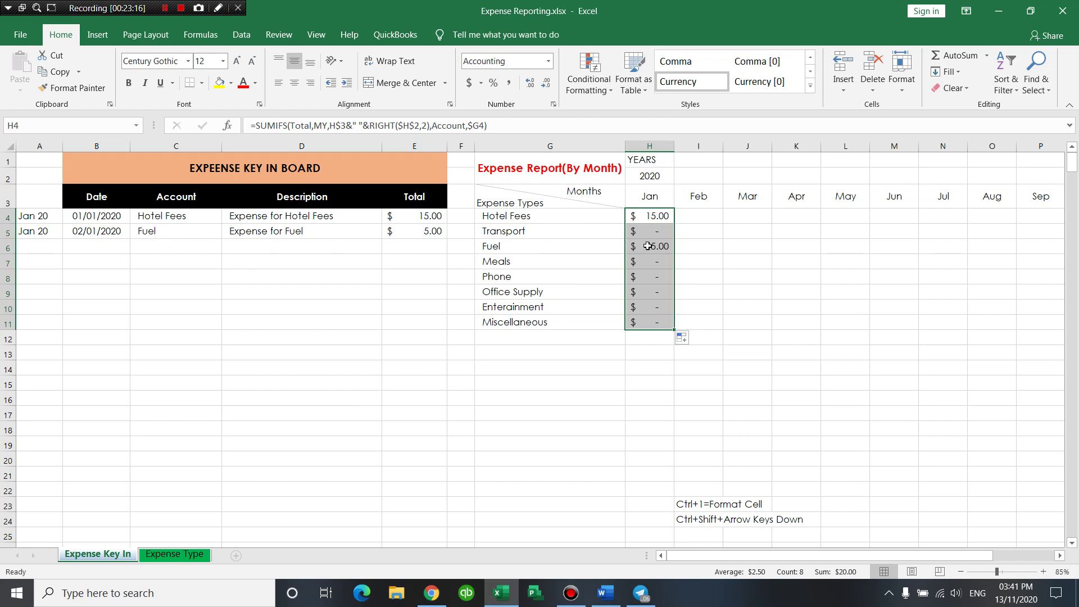
left_click_drag(675, 331, 1005, 337)
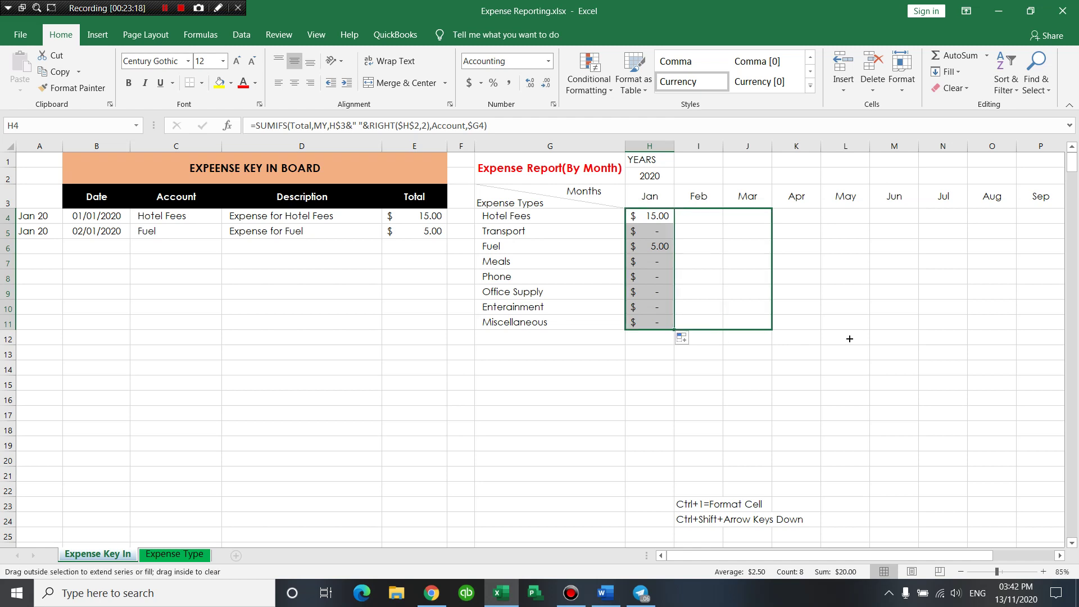
left_click_drag(1005, 337, 1005, 338)
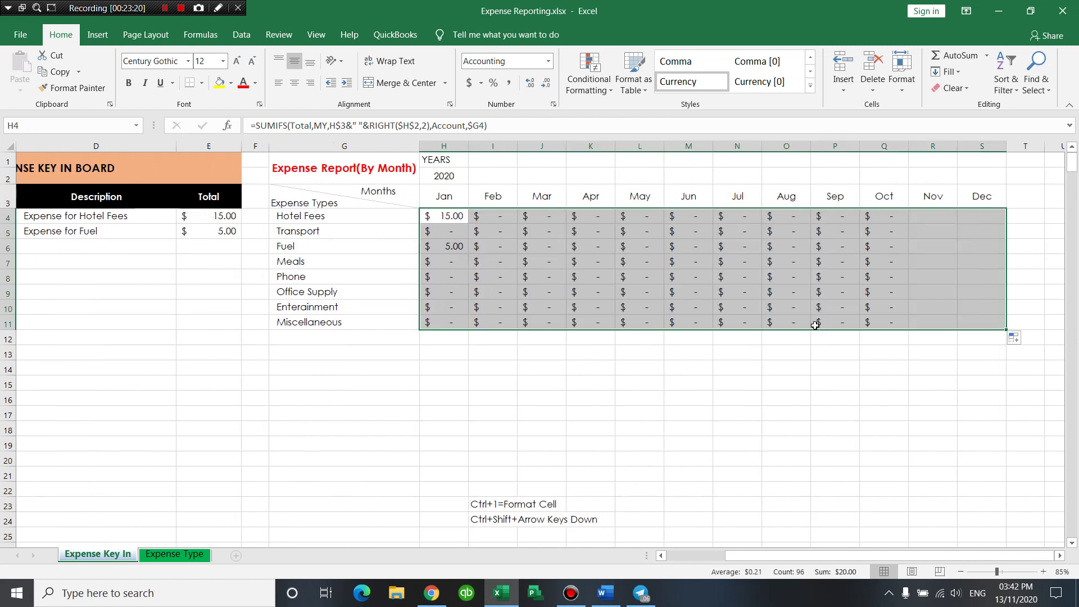
left_click_drag(749, 555, 714, 555)
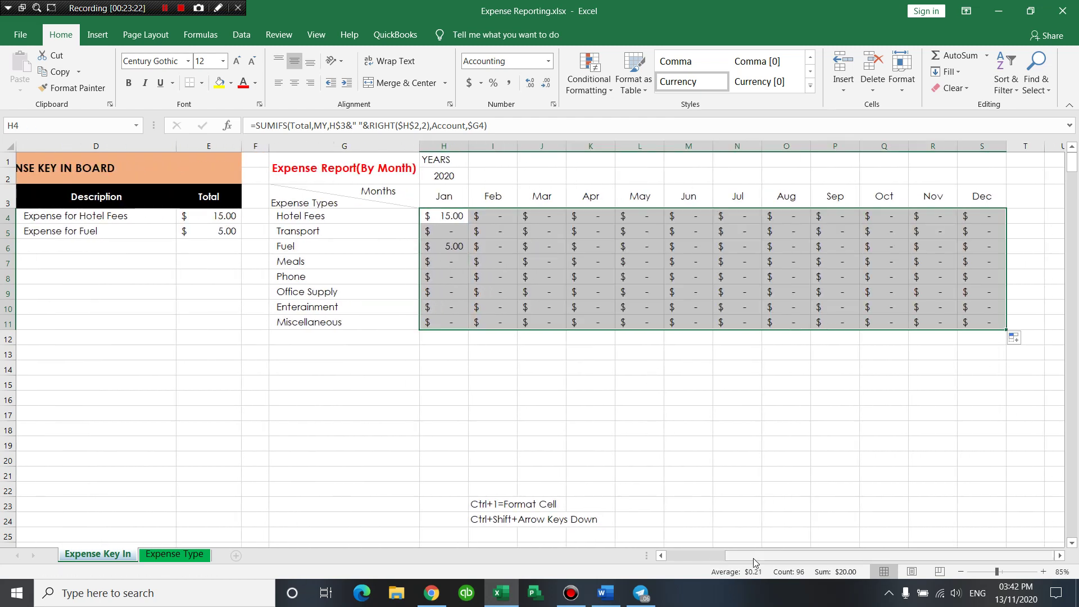
scroll(795, 239, "right", 1)
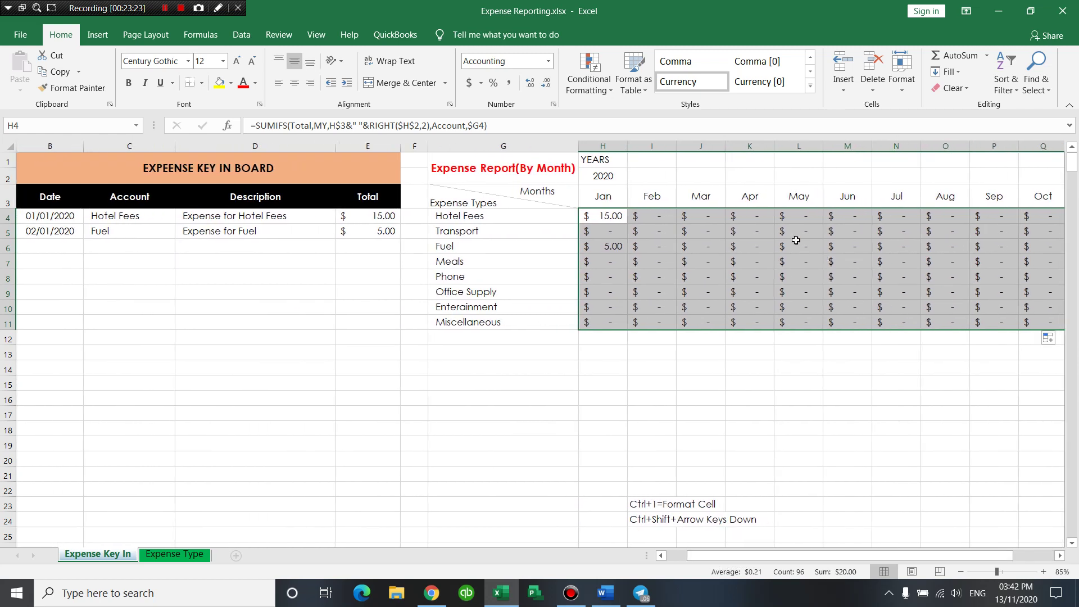
Fill the Jan–Dec month headers in row 3 light blue.
mouse_move(612, 195)
left_mouse_down()
mouse_move(1018, 197)
mouse_move(999, 196)
left_mouse_up()
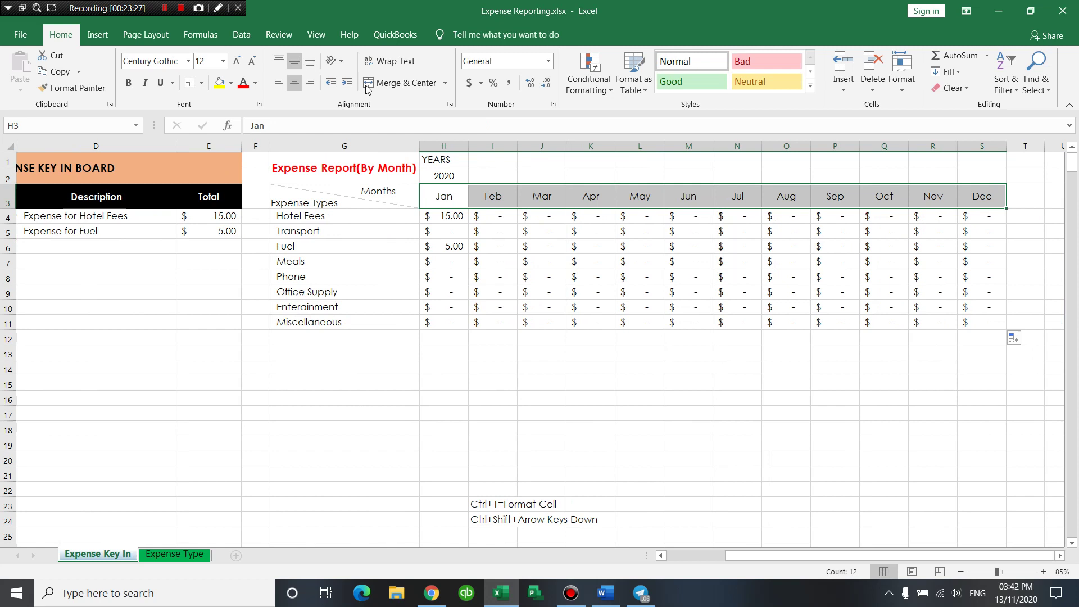
left_click(231, 85)
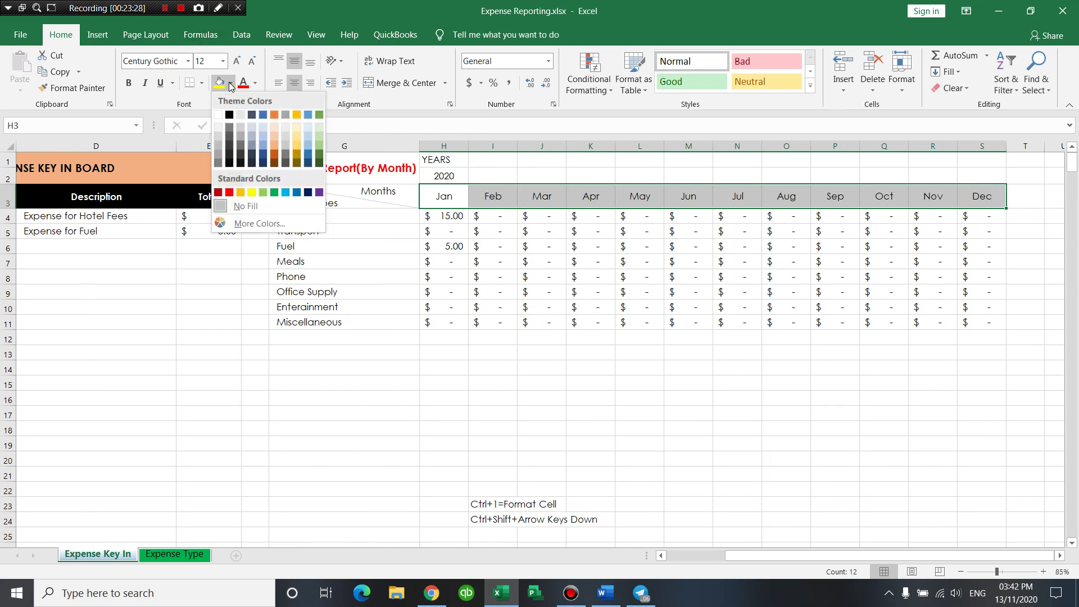
left_click(263, 136)
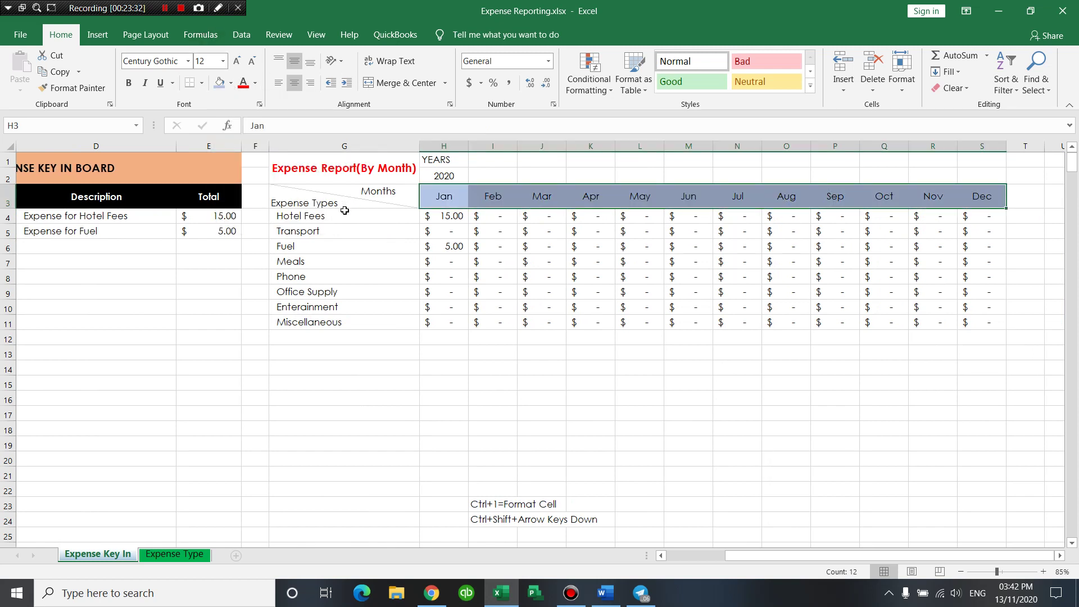
Fill the expense type names G4:G11 light orange.
left_click_drag(348, 215, 349, 322)
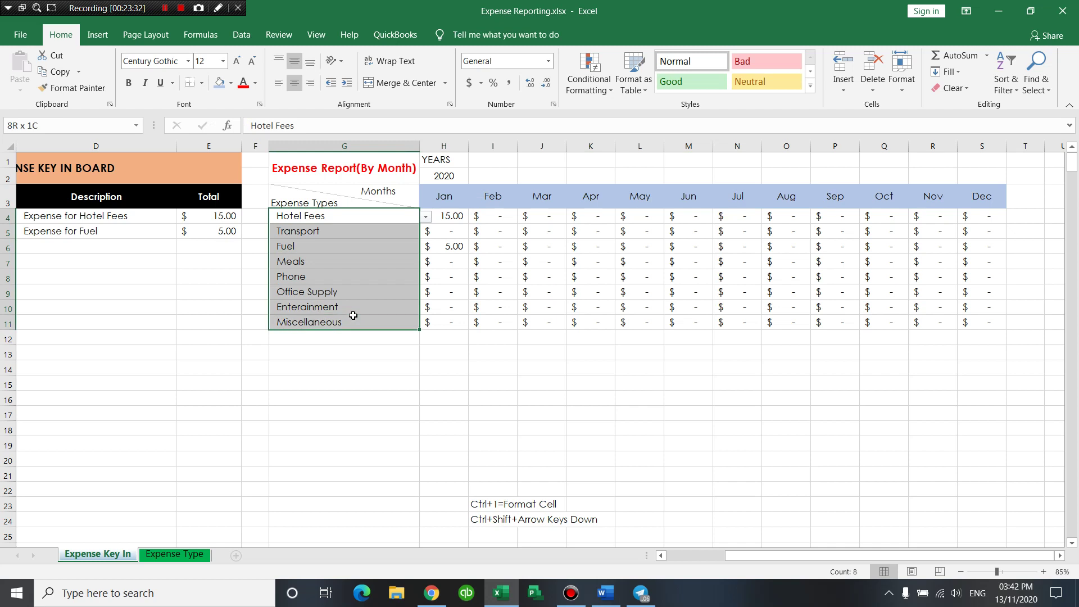
left_click(230, 83)
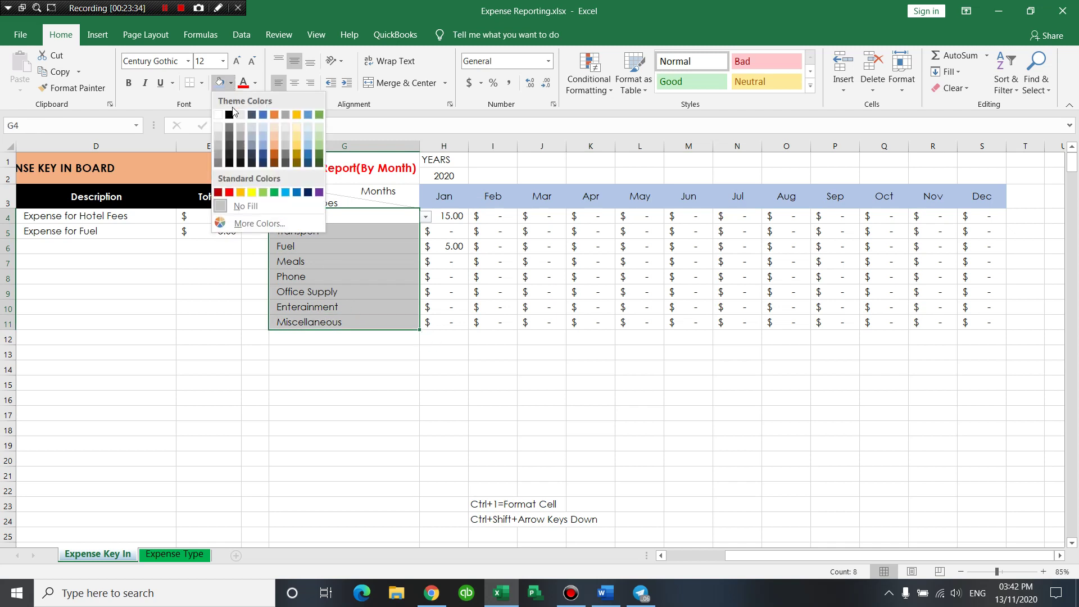
left_click(274, 136)
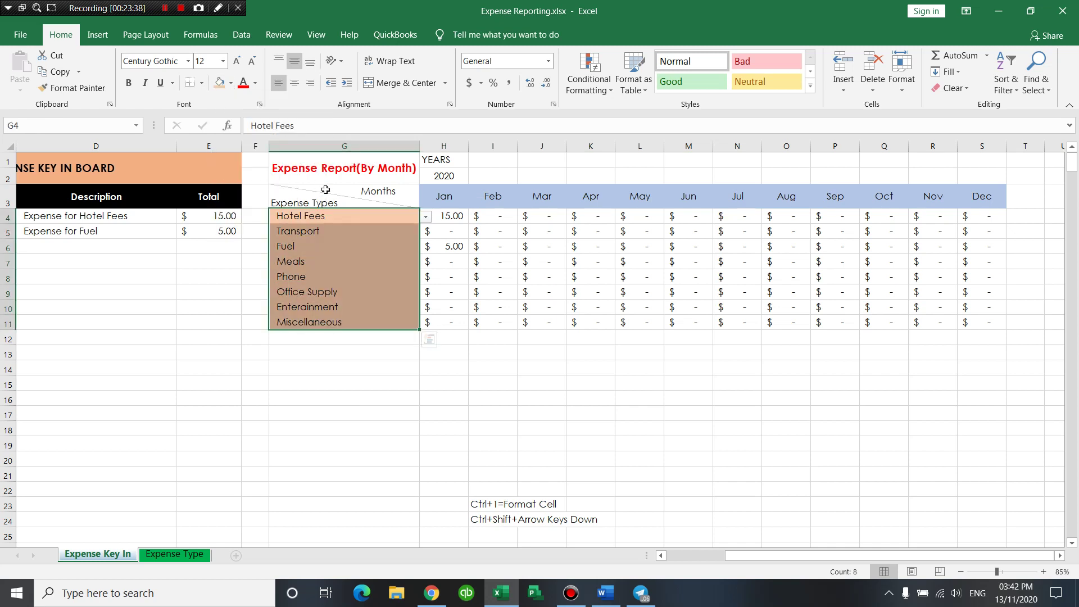
left_click(629, 338)
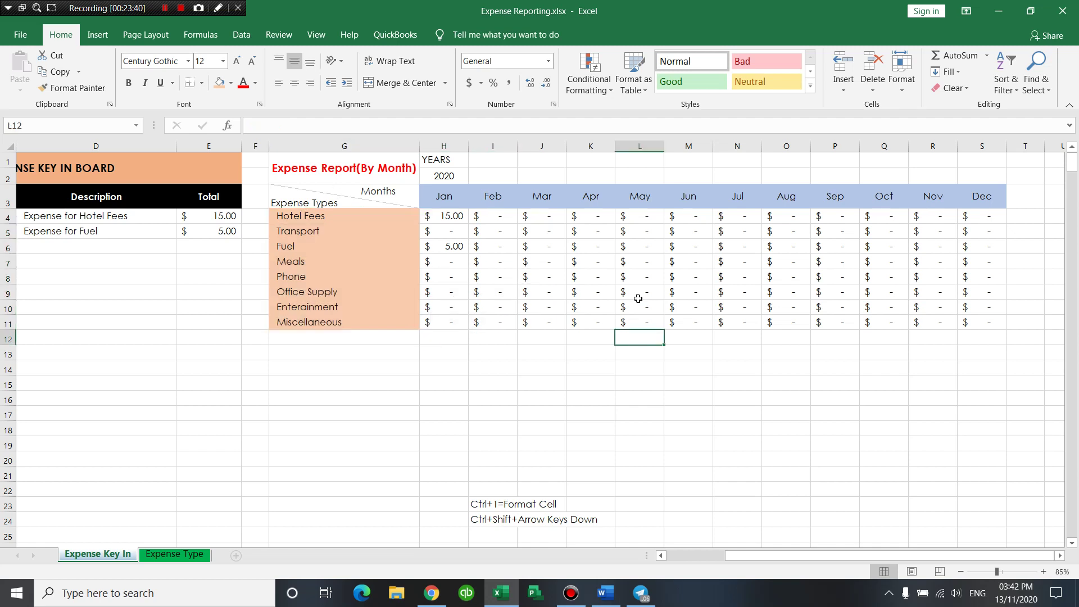
left_click(583, 258)
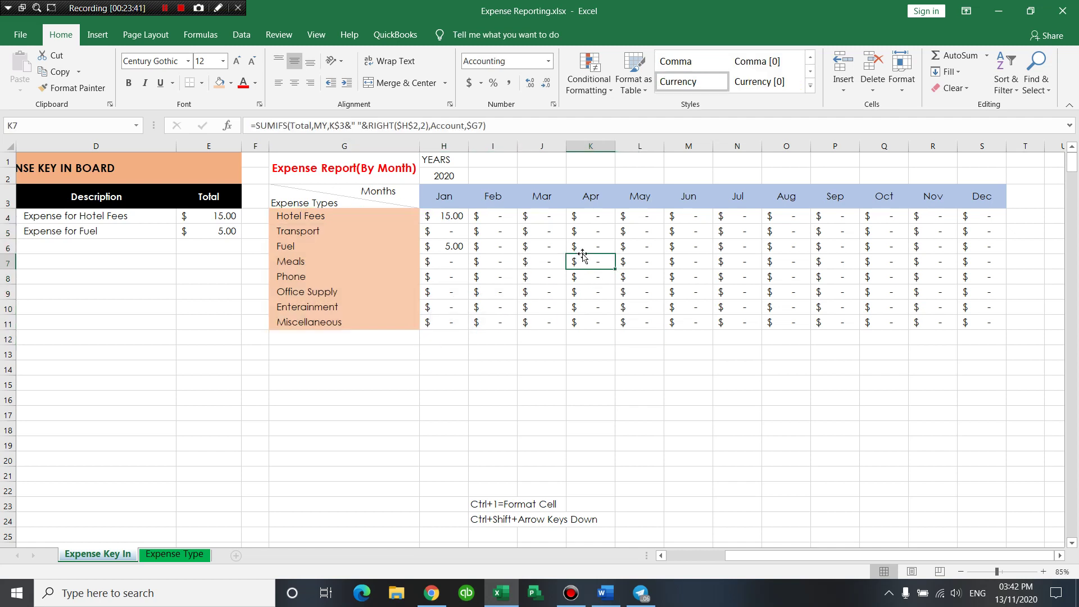
left_click(465, 163)
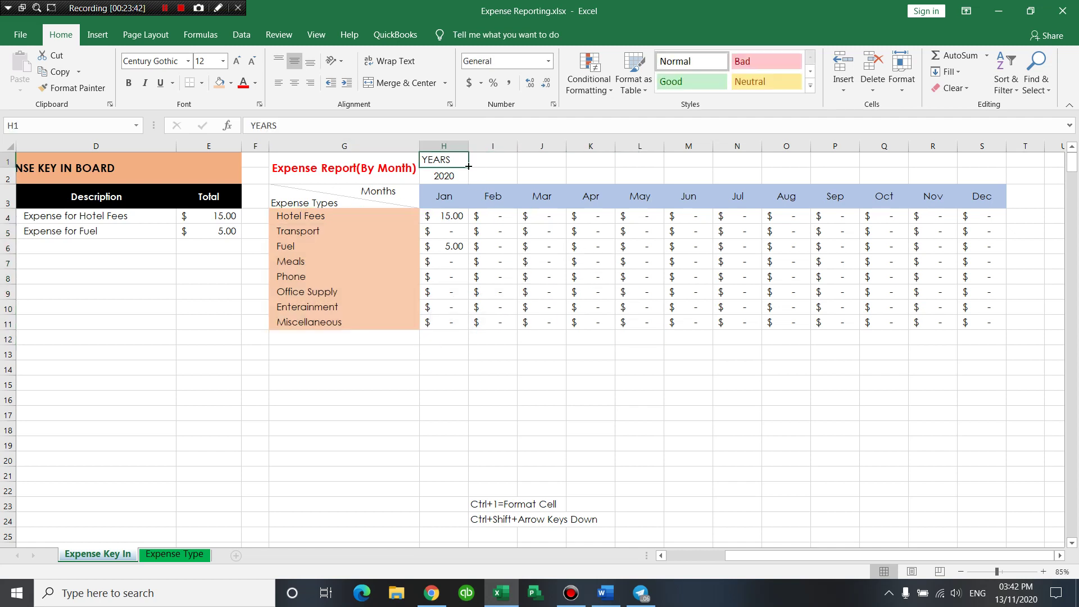
Centre the YEARS label in H1, then switch the report year in H2 to 2021 and back to 2020.
left_click(293, 83)
left_click(540, 163)
left_click(451, 174)
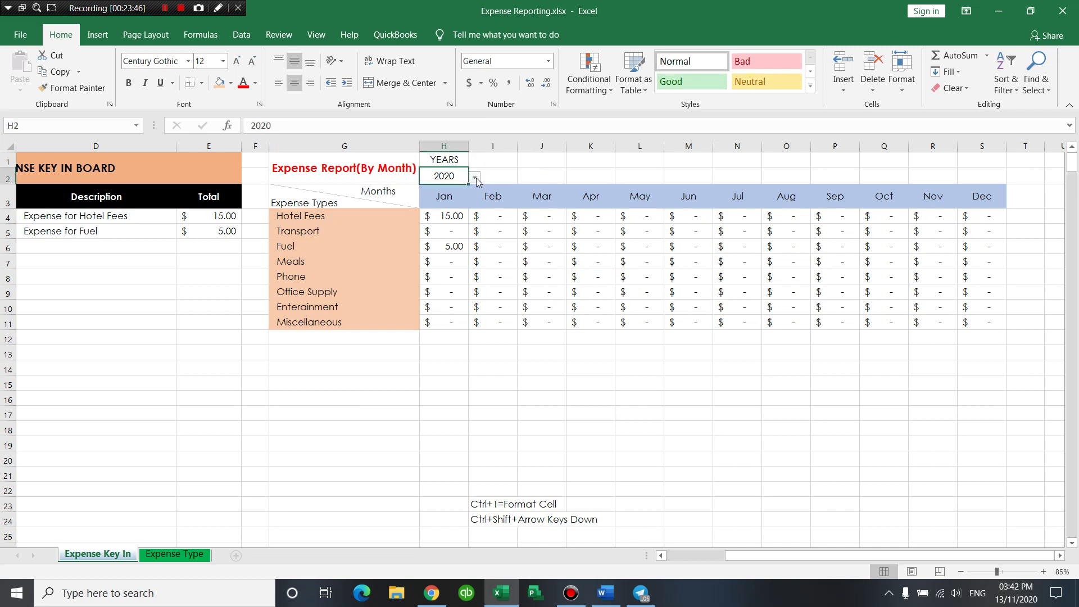
left_click(475, 178)
left_click(444, 198)
left_click(475, 177)
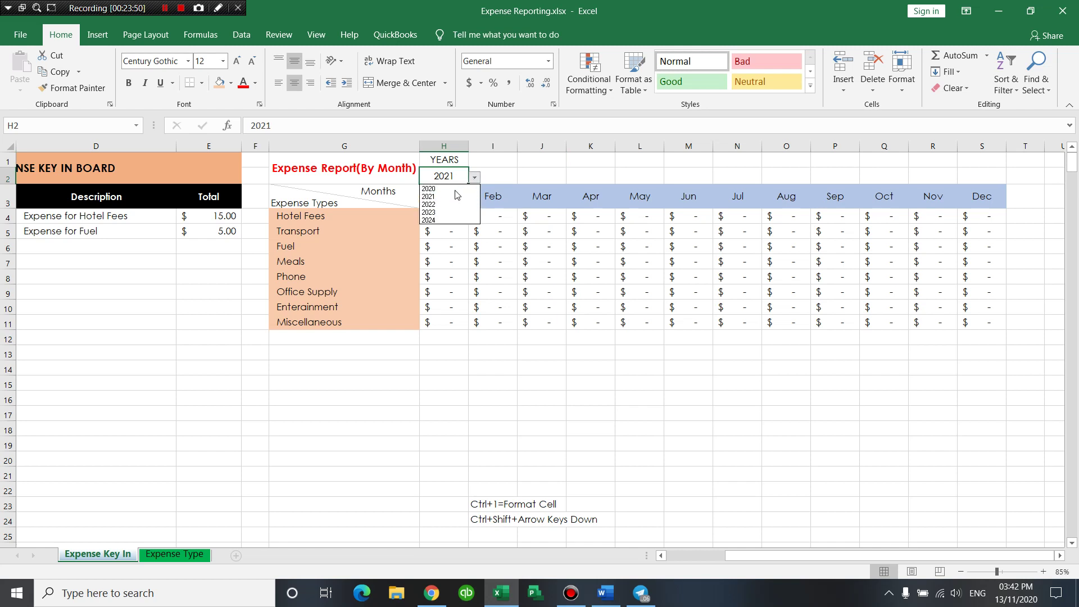
left_click(444, 190)
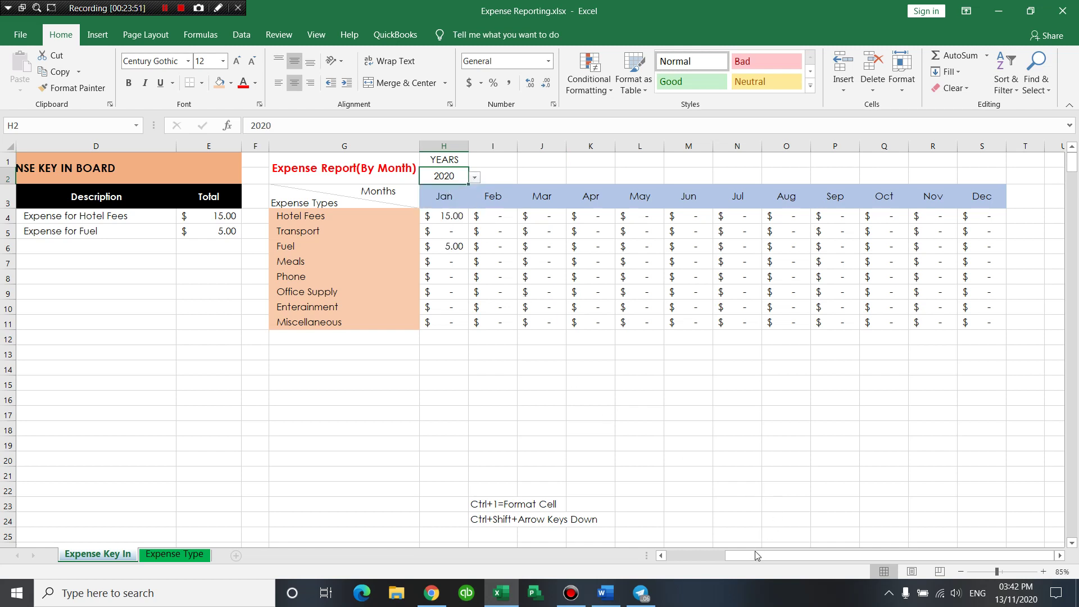
left_click_drag(756, 555, 639, 562)
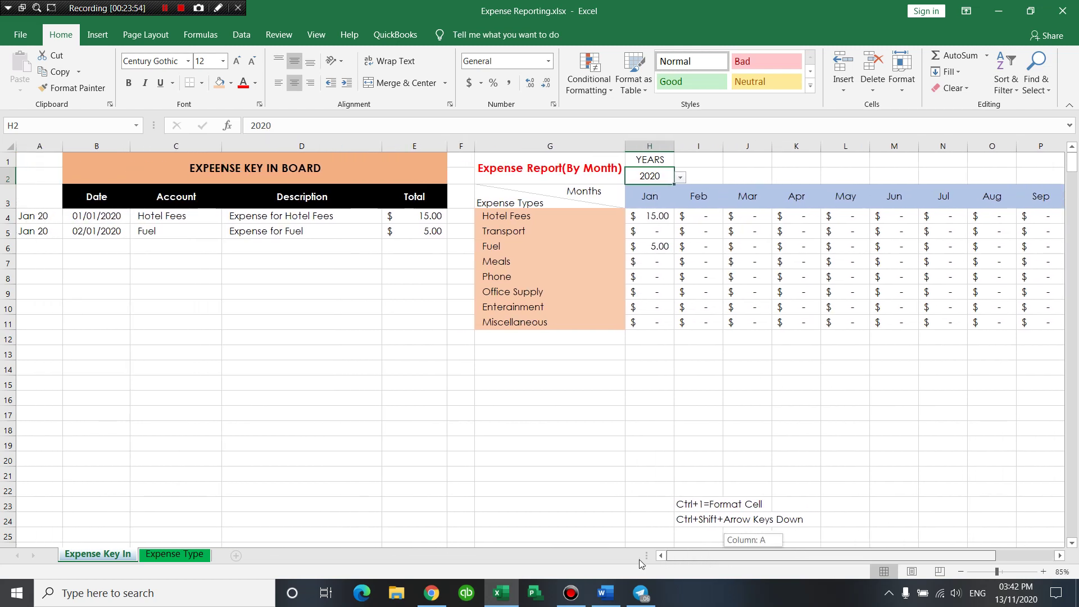
Enter a new row 6 expense dated 02/02/2020 with Phone as the account.
left_click(34, 249)
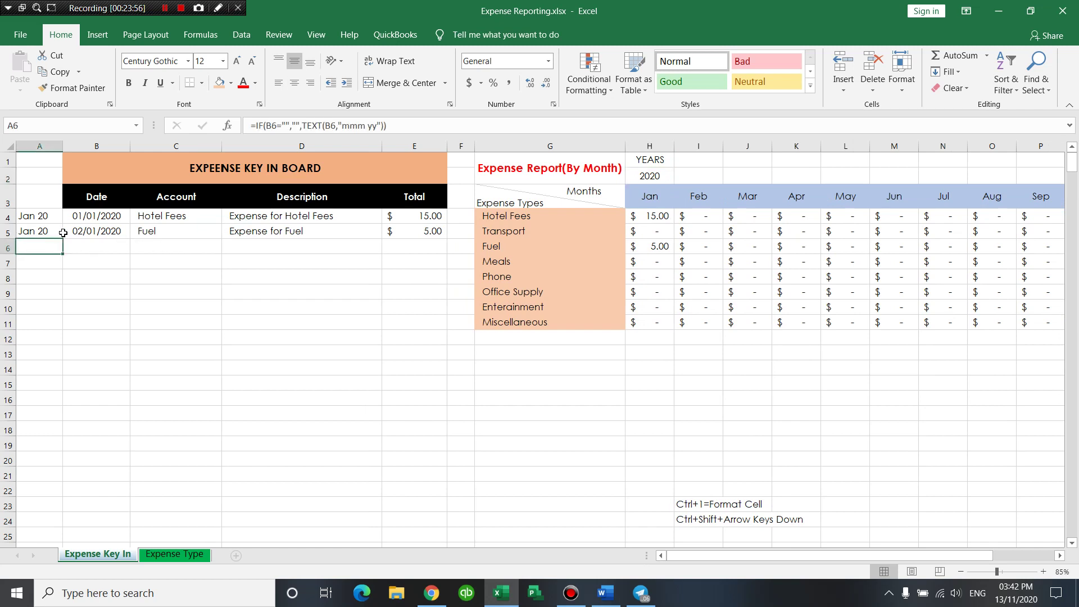
left_click(73, 247)
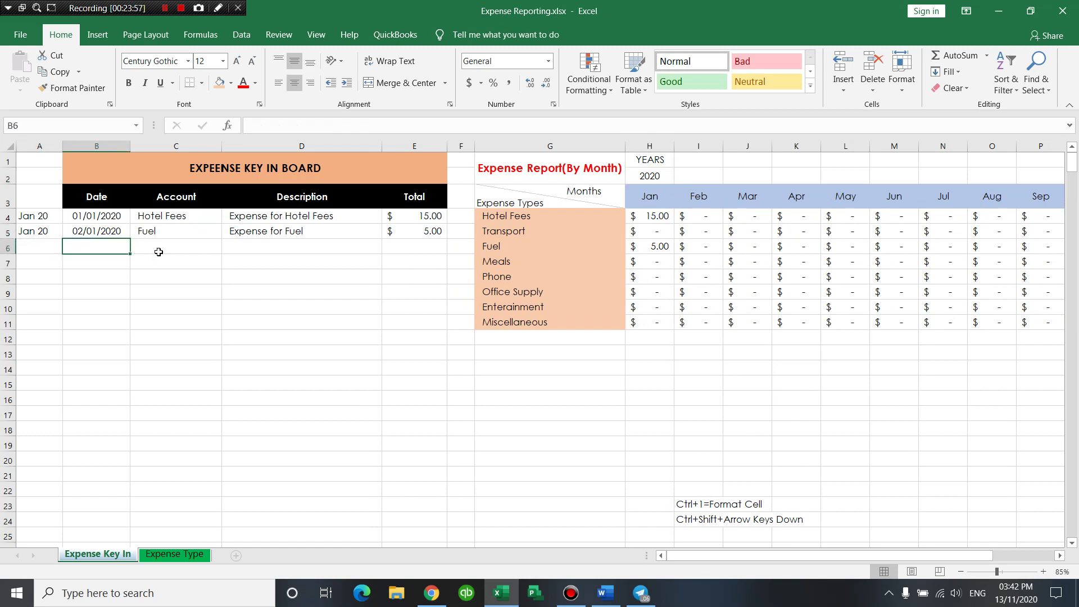
type("2")
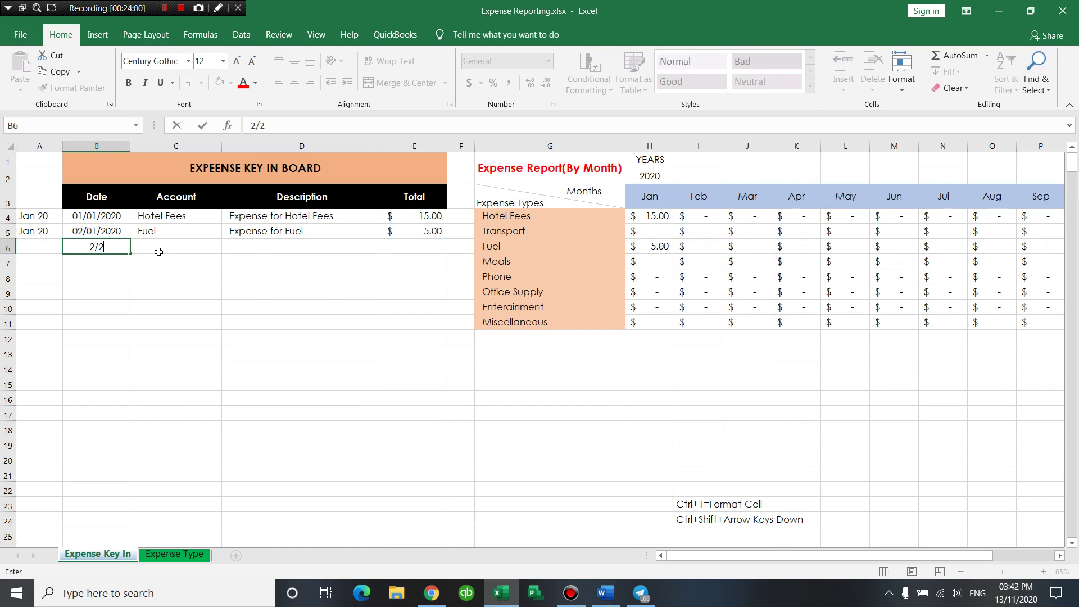
type("/02/20")
left_click(159, 252)
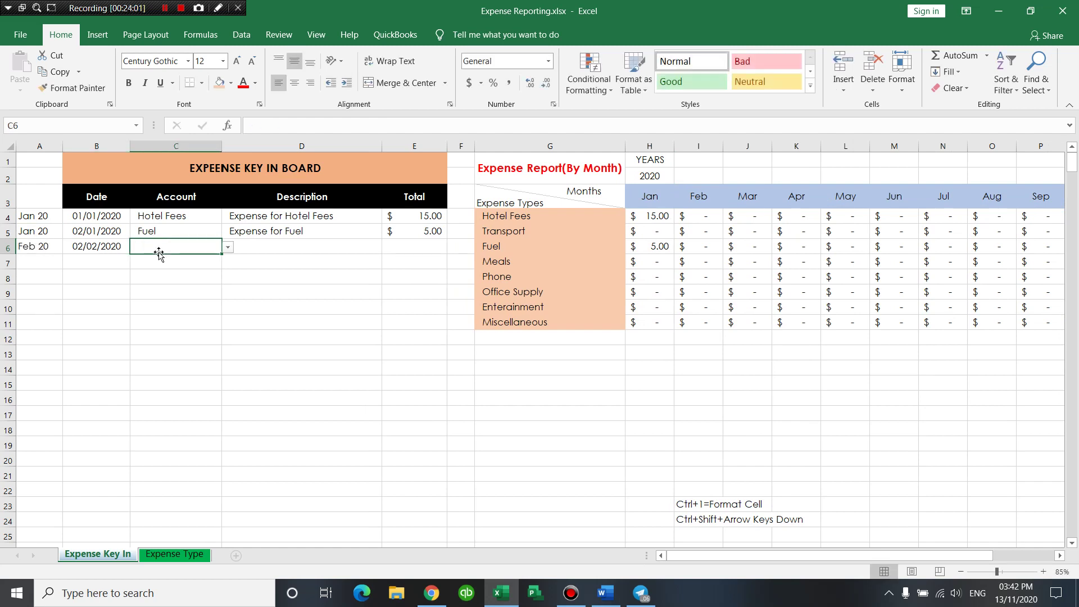
left_click(228, 248)
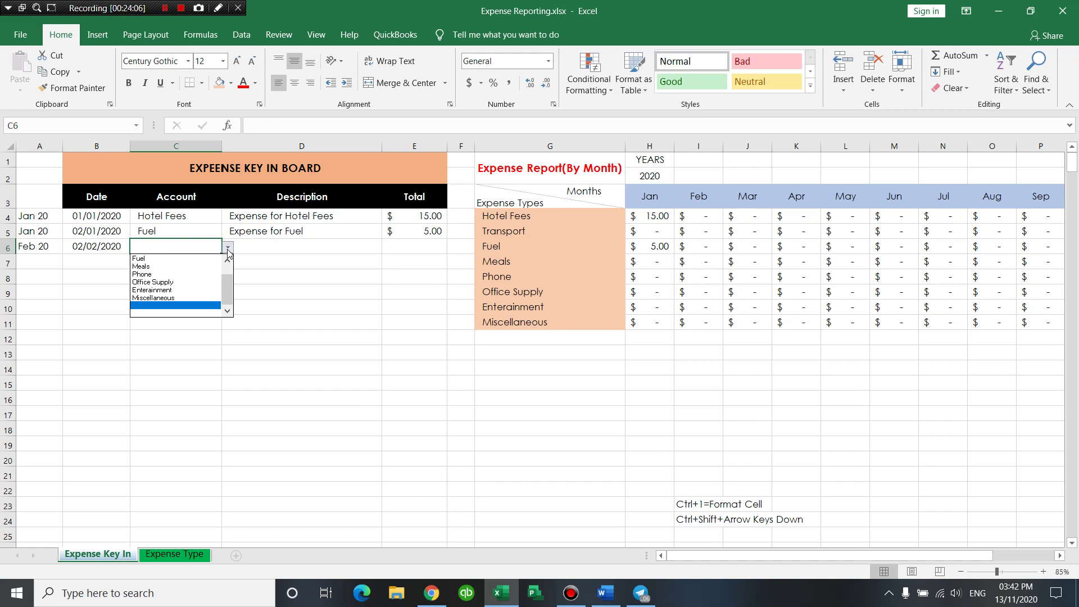
left_click(149, 274)
Copy the D5 description formula down through D6 to D8.
left_click(279, 247)
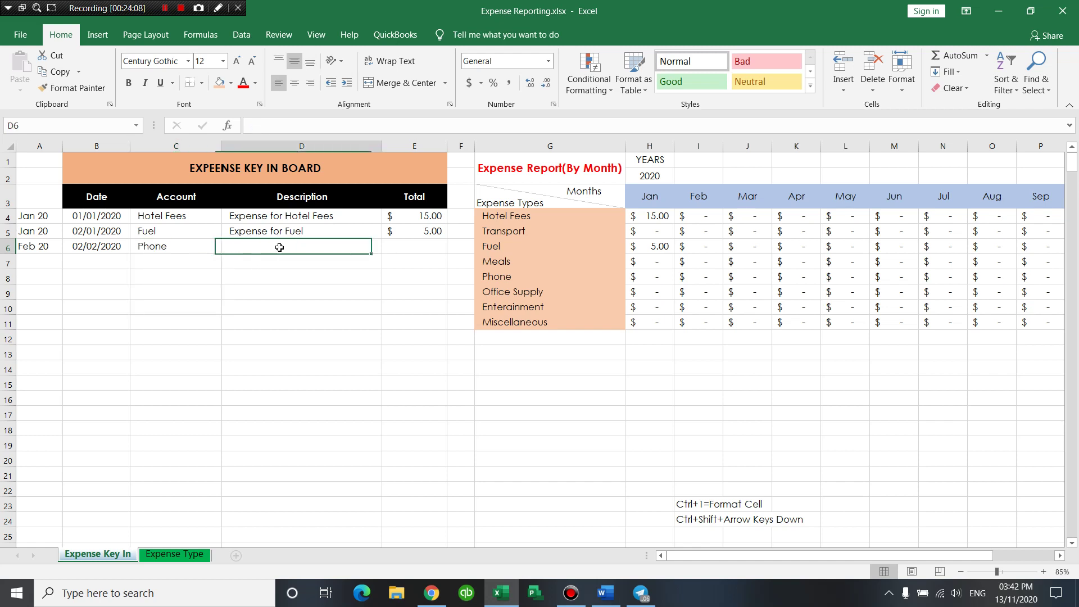
left_click(331, 233)
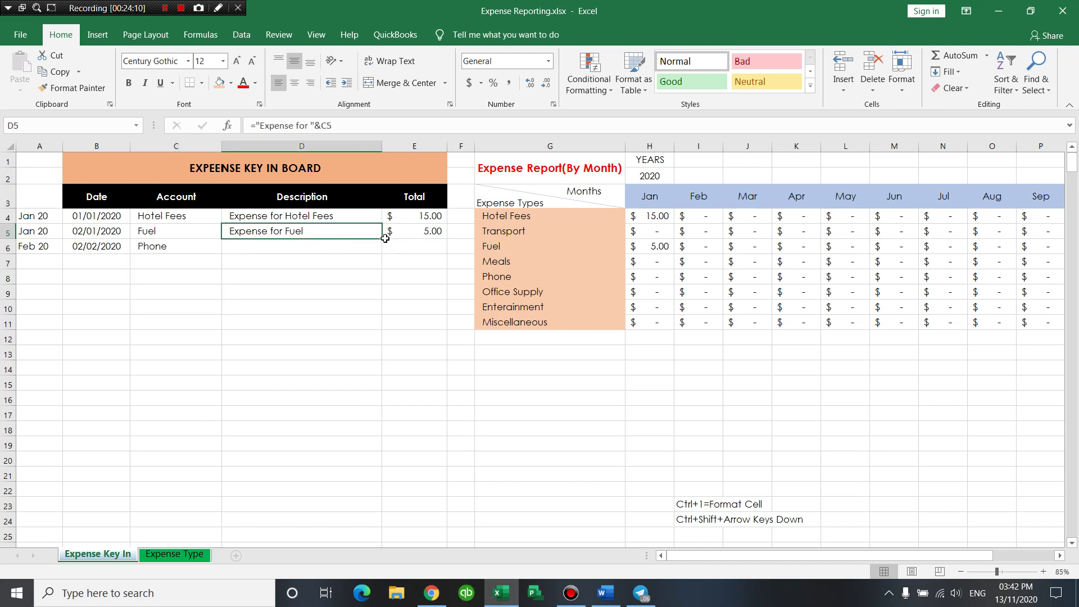
left_click_drag(384, 239, 382, 254)
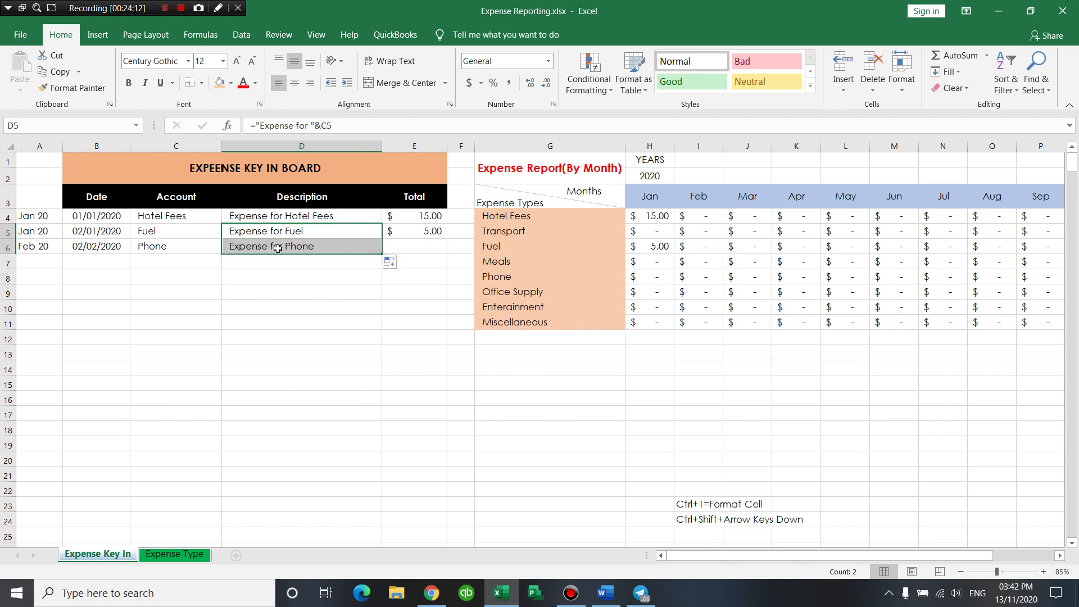
left_click(319, 256)
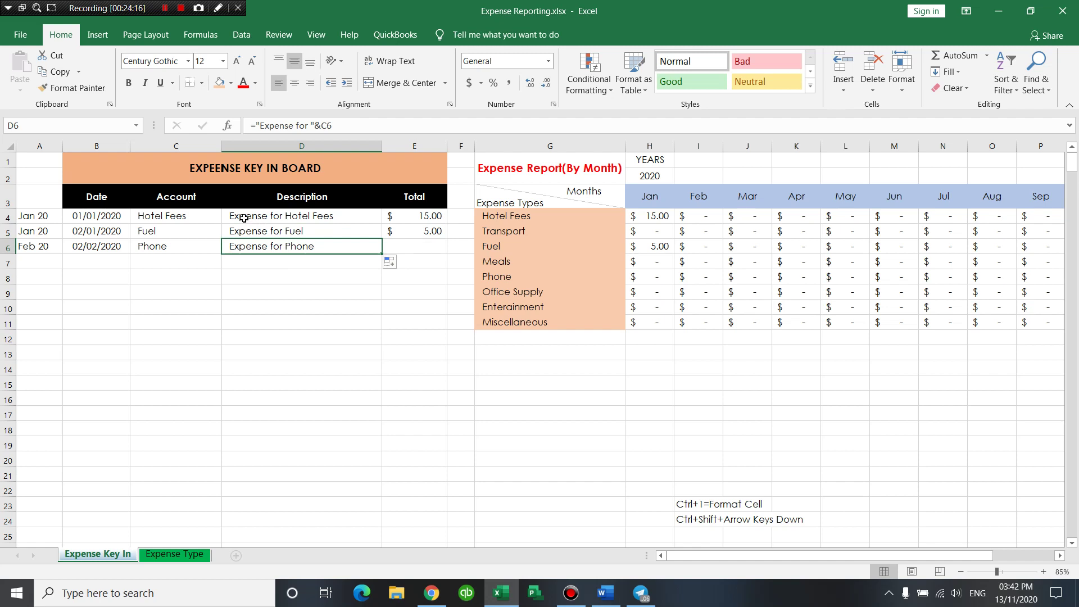
left_click_drag(378, 257, 336, 283)
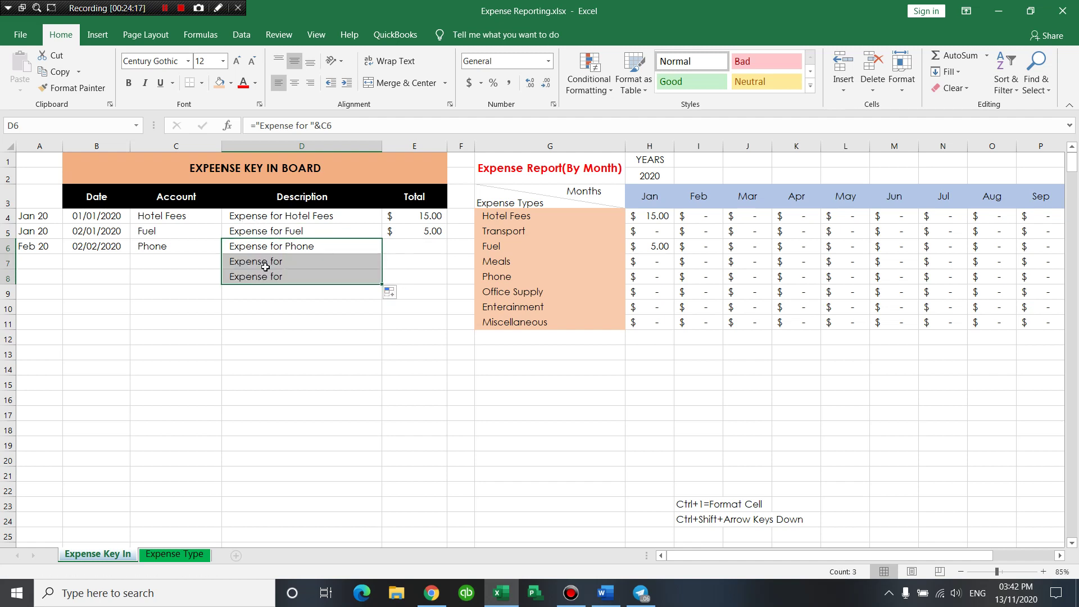
Change D4's description to =IF(C4="","","Expense for "&C4).
double_click(249, 218)
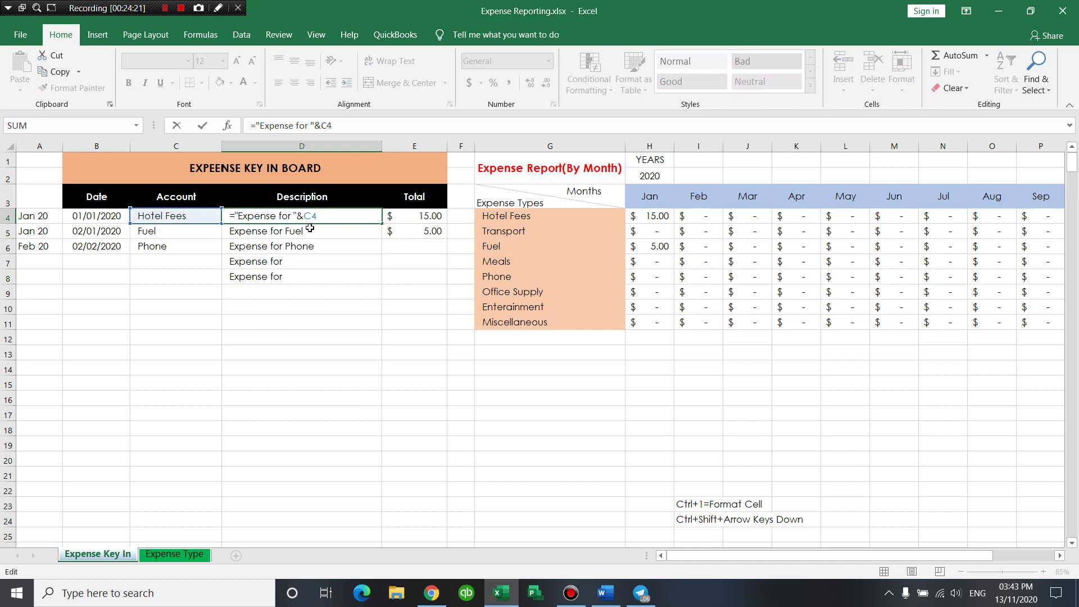
left_click(232, 216)
type("IF(")
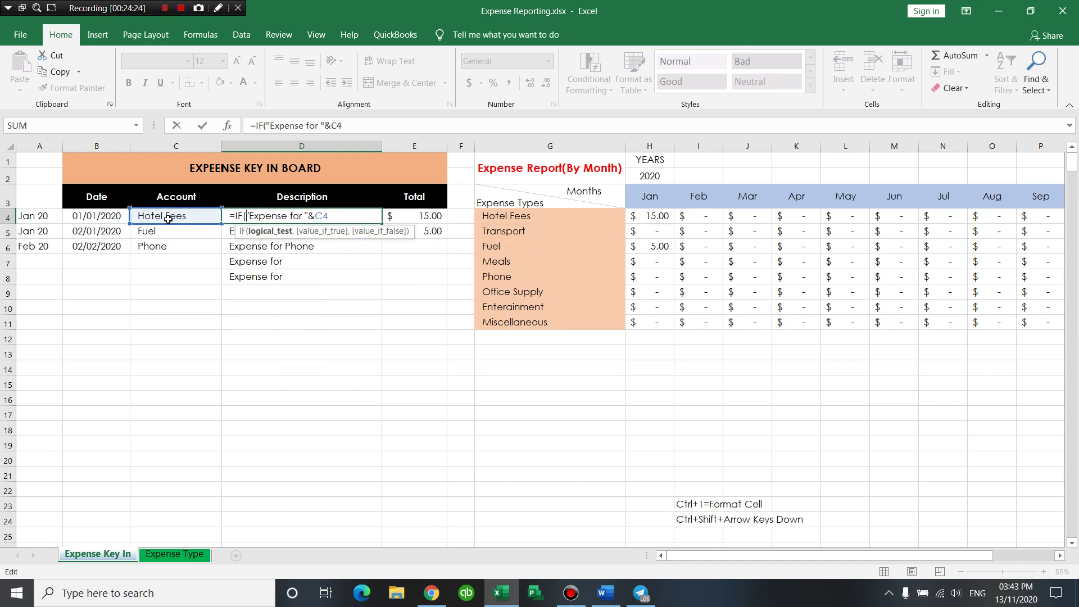
left_click(167, 217)
type("=")
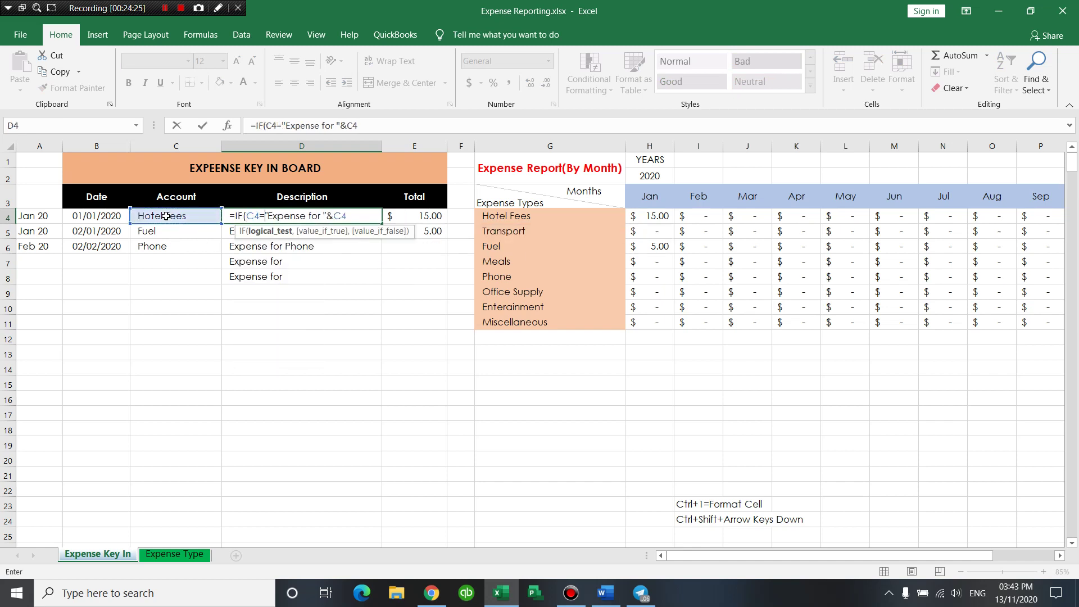
type("\"\",")
key("BackSpace")
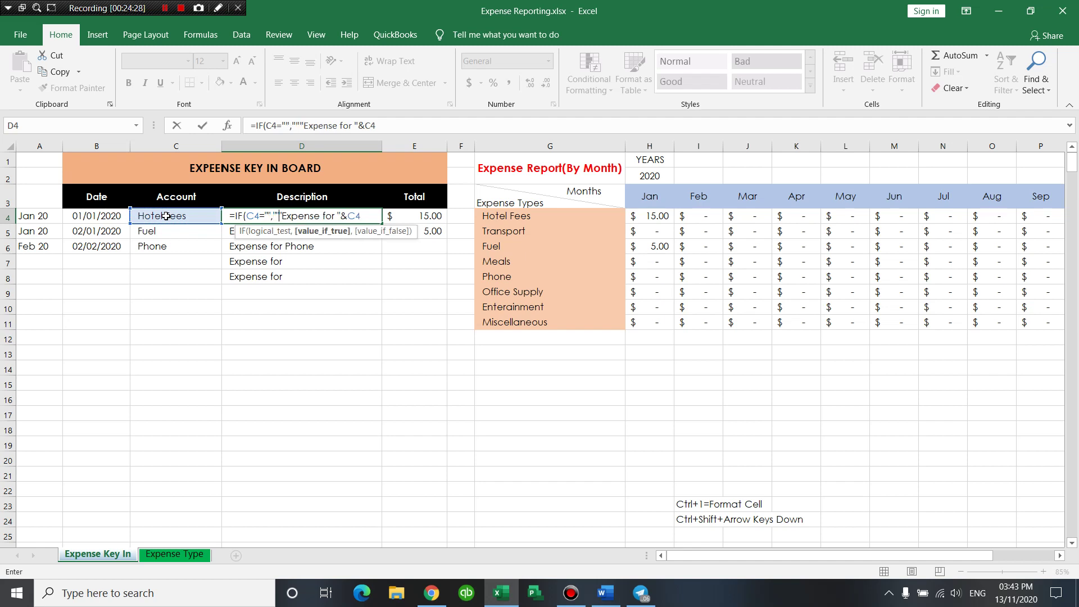
key("BackSpace")
key("BackSpace")
type("\"\"")
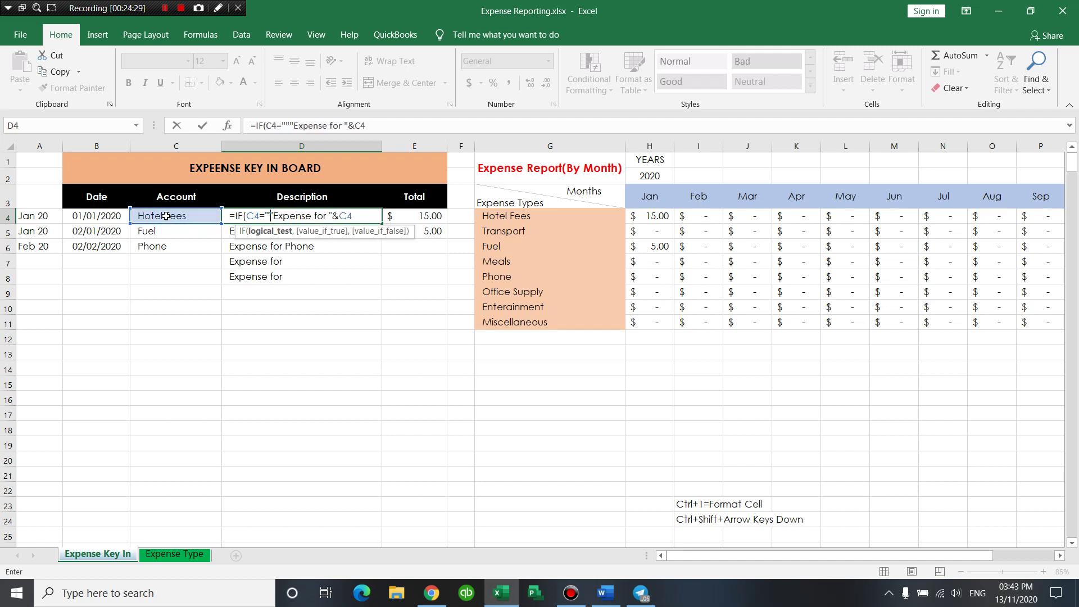
type(",\"\",")
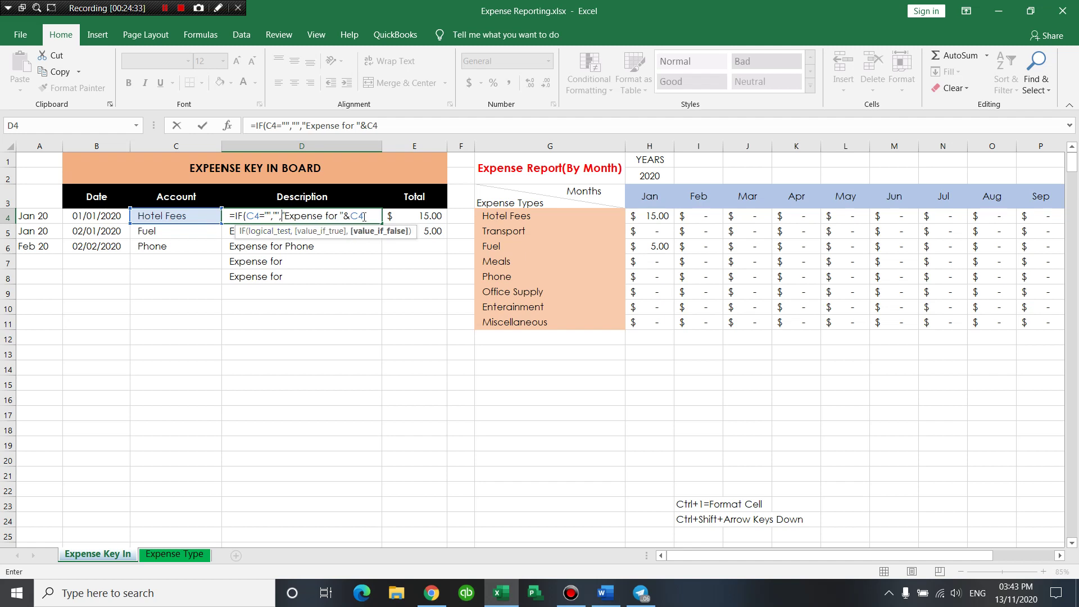
type(")")
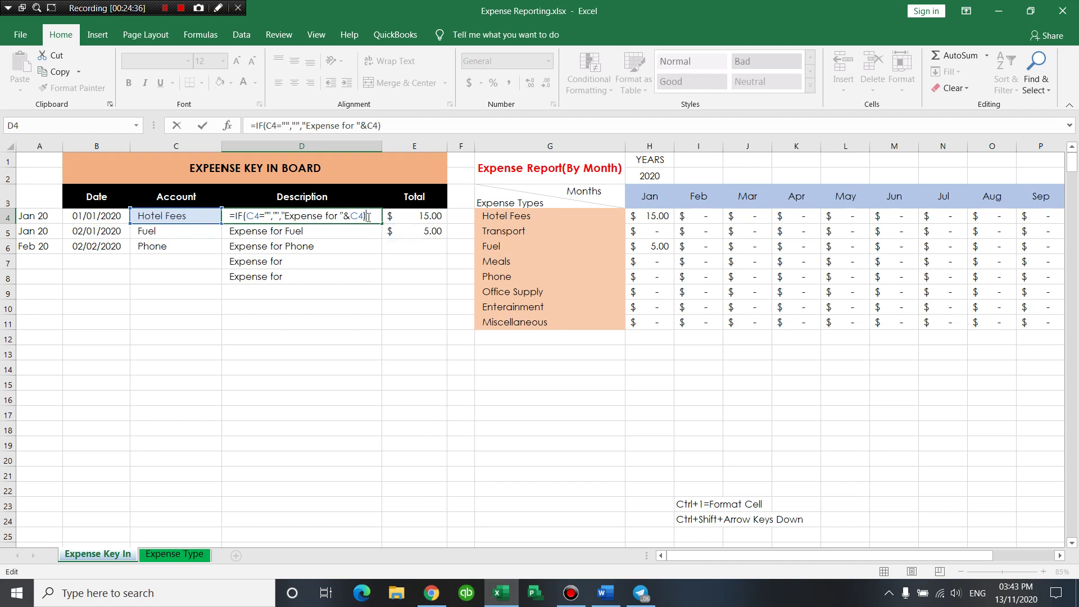
key("Return")
Fill the D4 description formula down column D to row 500.
left_click(360, 215)
left_click_drag(382, 224, 404, 604)
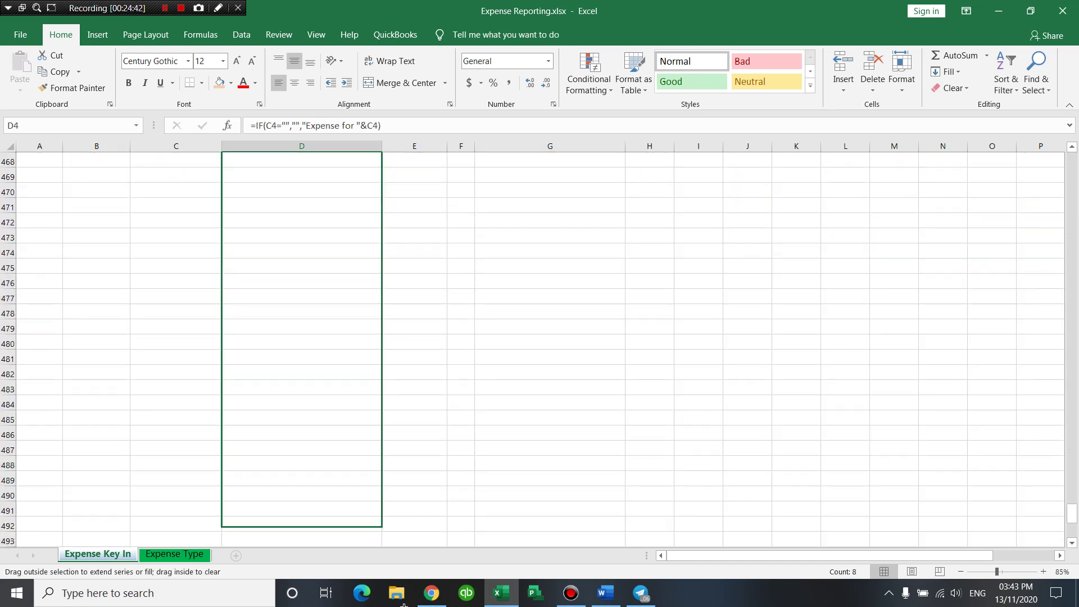
left_click_drag(403, 604, 382, 454)
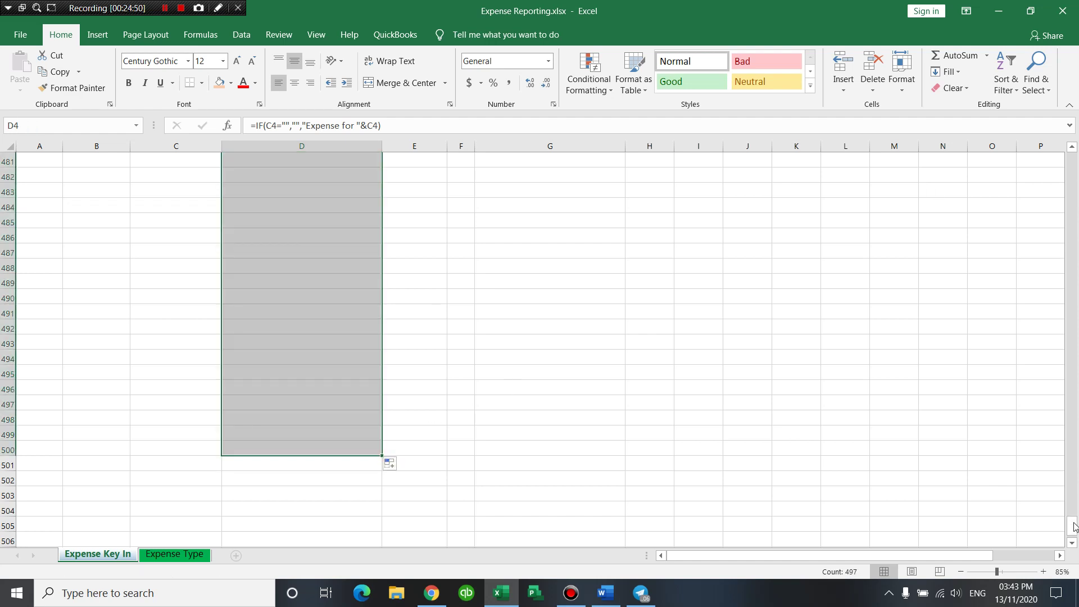
left_click_drag(1074, 527, 1073, 160)
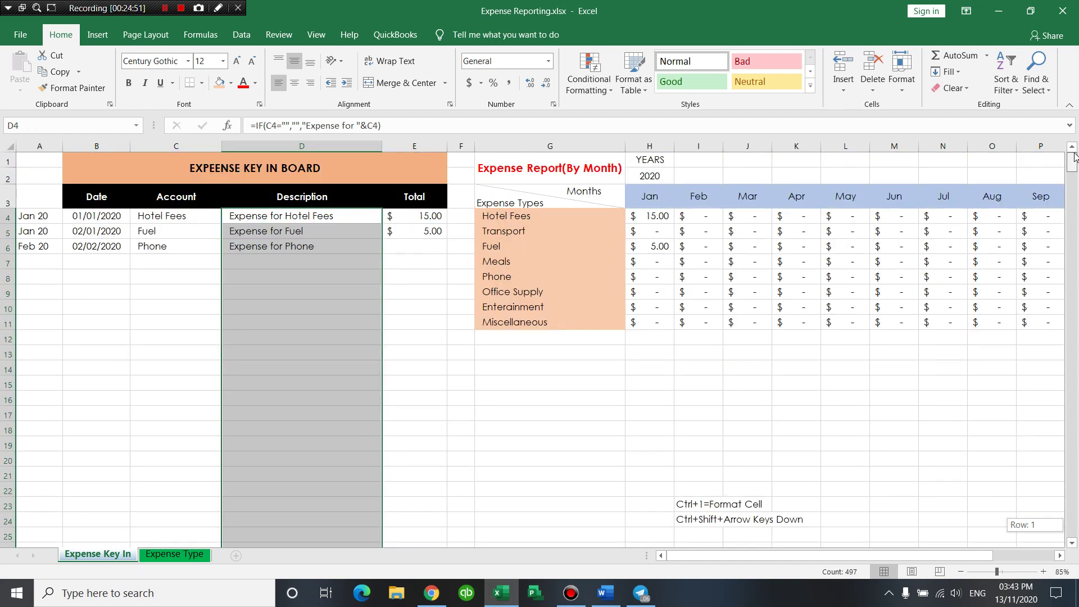
Enter a total of 2.00 for the Phone expense in E6.
left_click(311, 247)
left_click(208, 247)
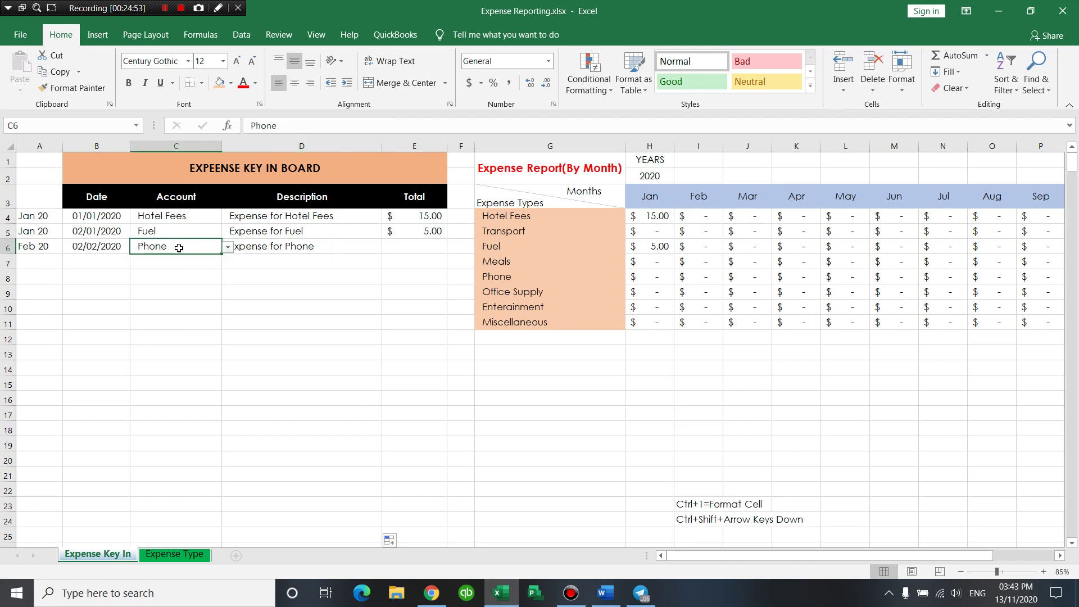
left_click(273, 253)
left_click(405, 252)
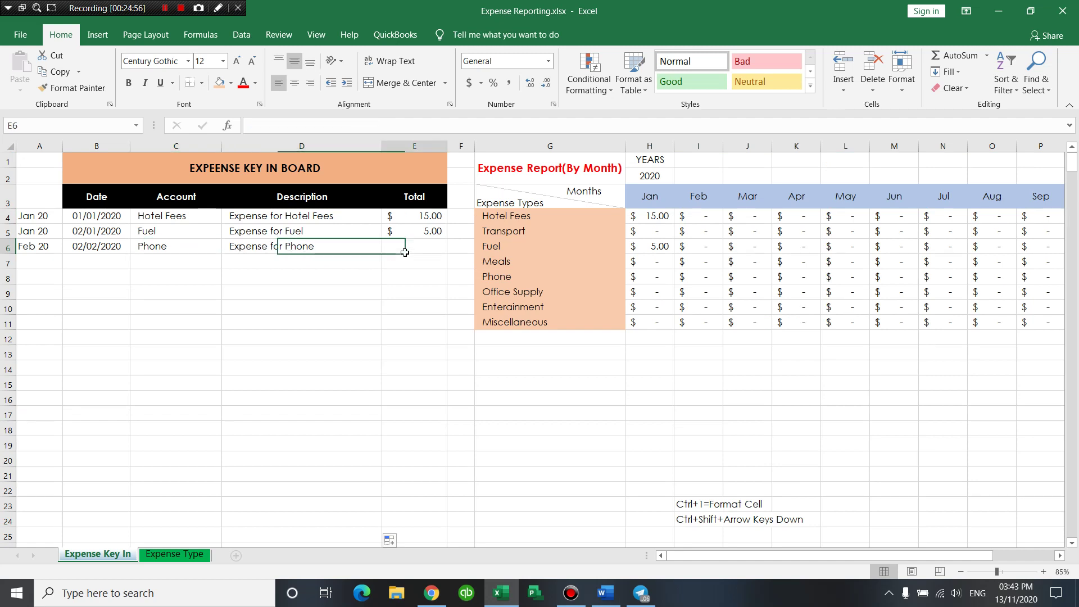
type("2")
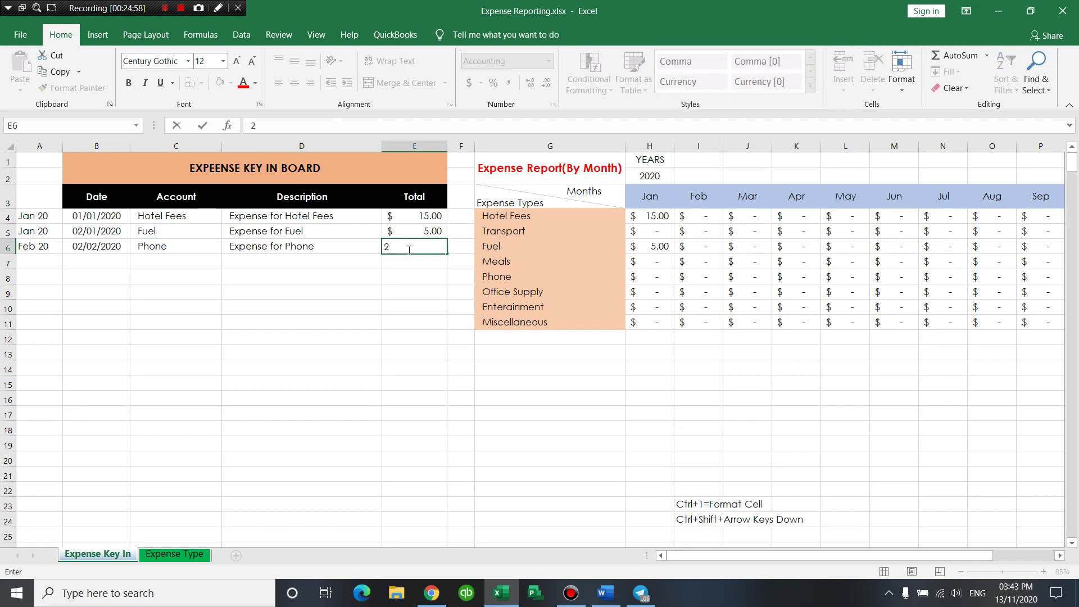
key("Tab")
left_click(711, 278)
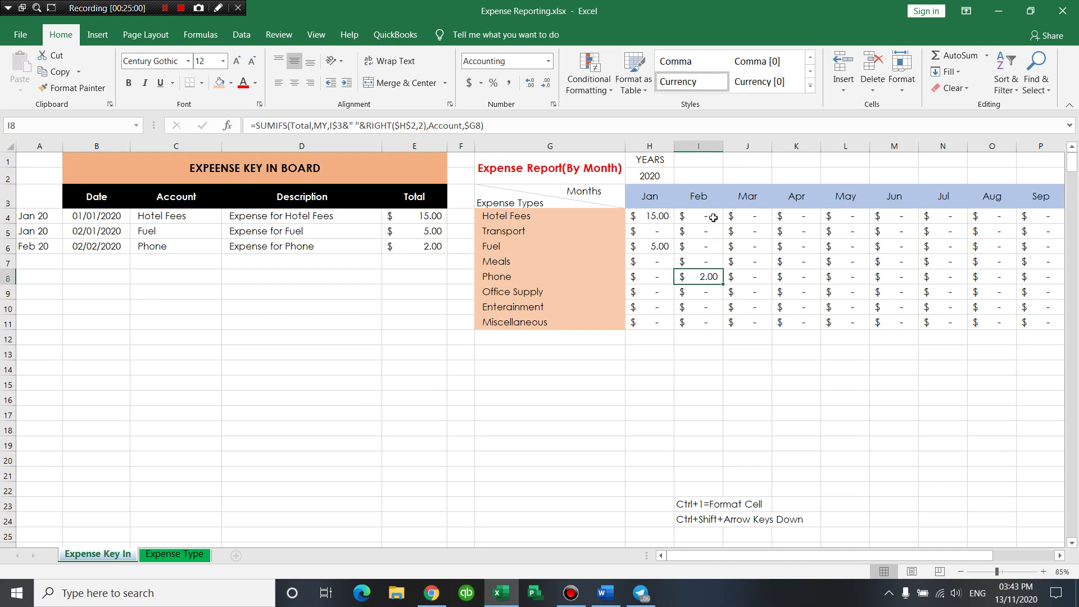
Change the Phone entry's date in B6 to 02/03/2020, moving it to March.
double_click(93, 246)
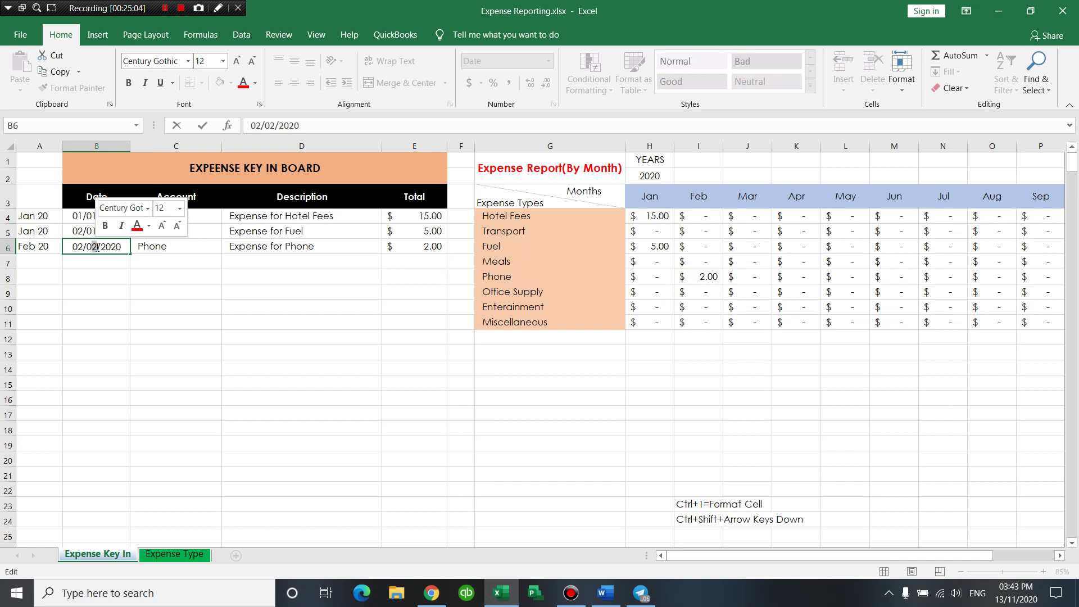
key("BackSpace")
type("3")
key("Return")
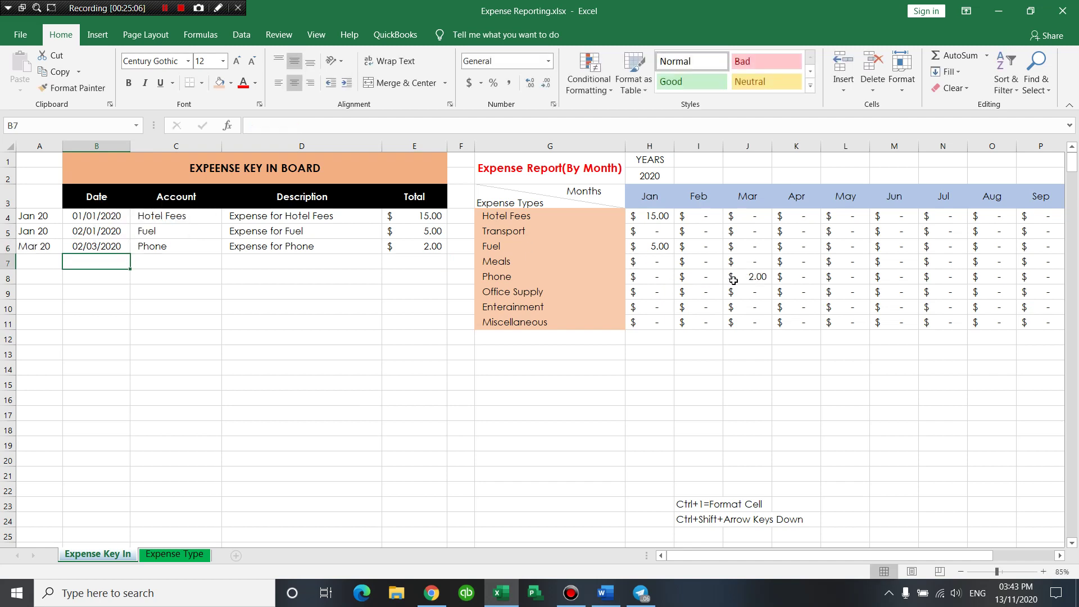
left_click(757, 278)
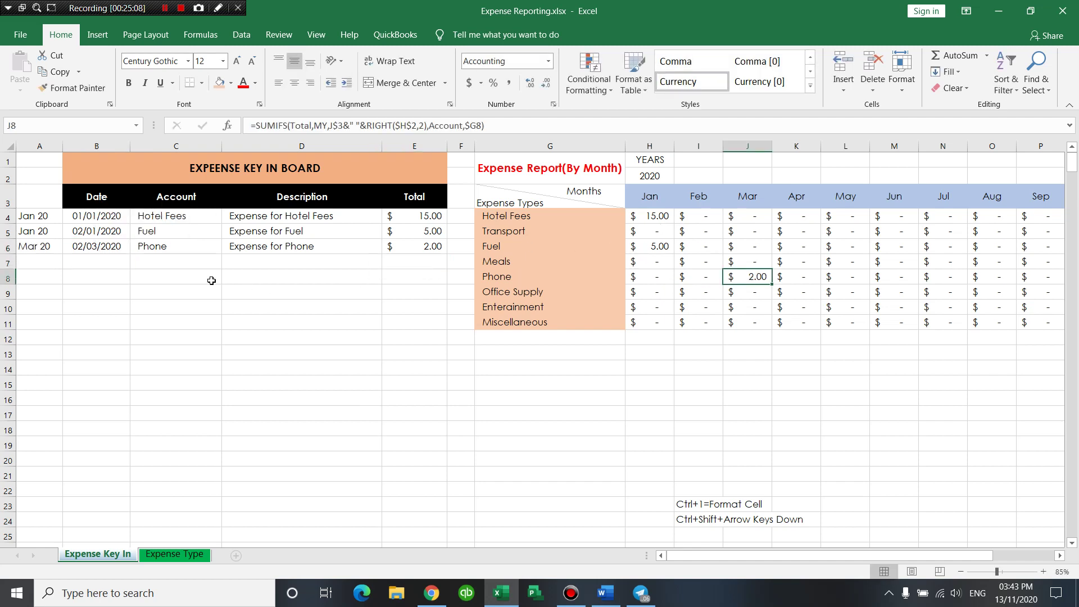
Add a 03/03/2020 Office Supply entry of 12.00 in row 7.
left_click(91, 265)
left_click(115, 249)
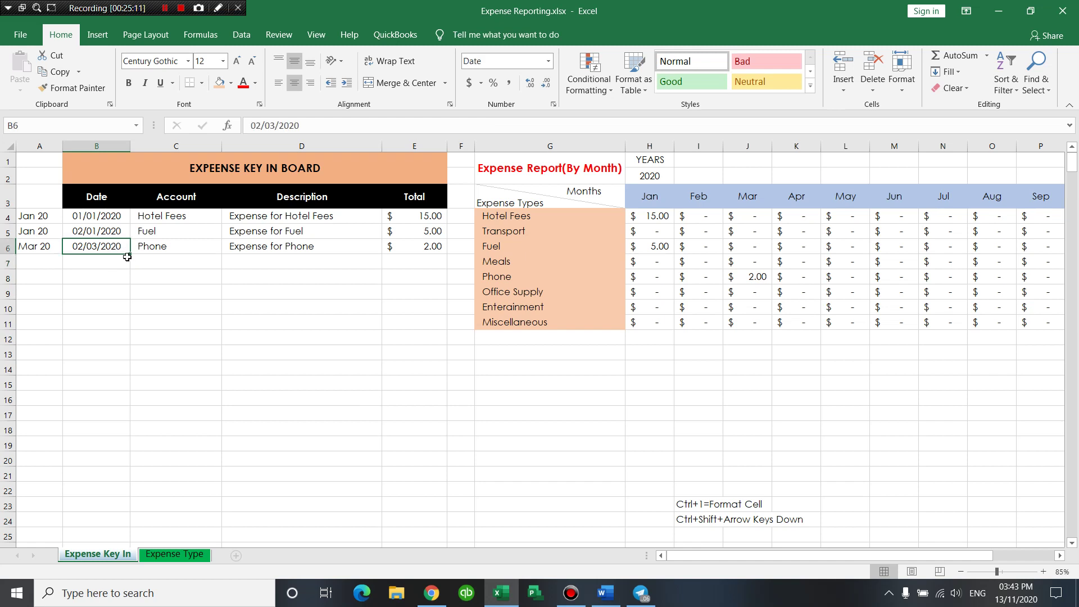
left_click_drag(128, 255, 128, 270)
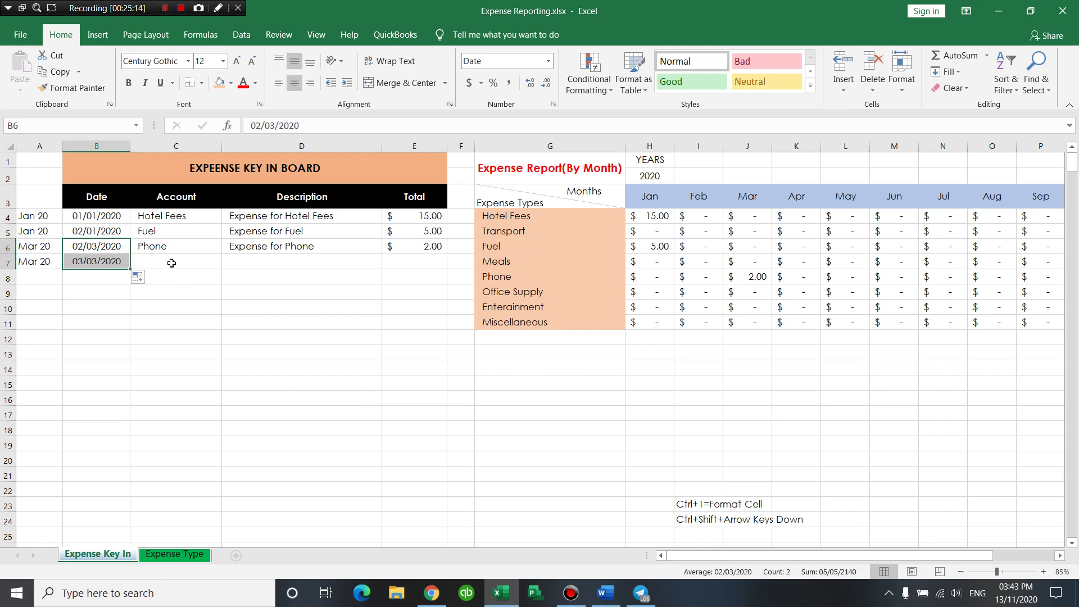
left_click(212, 266)
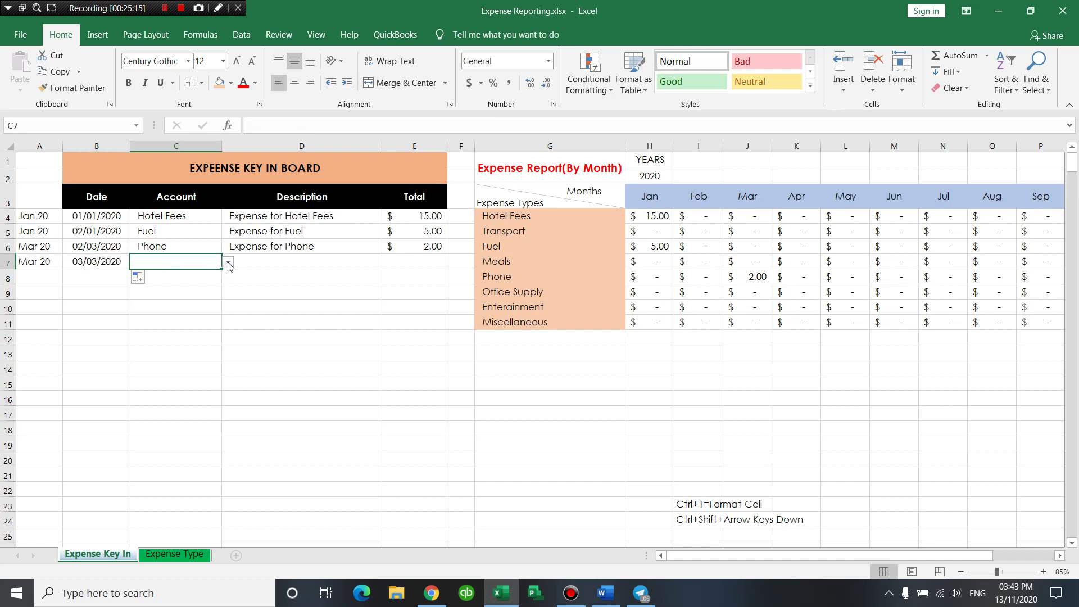
left_click(229, 263)
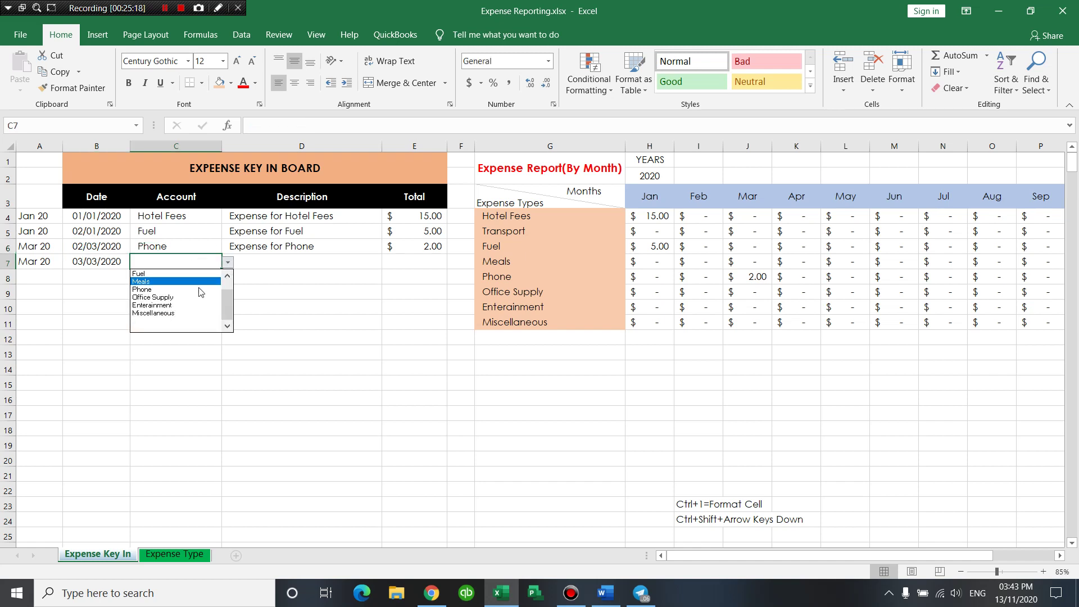
left_click(194, 297)
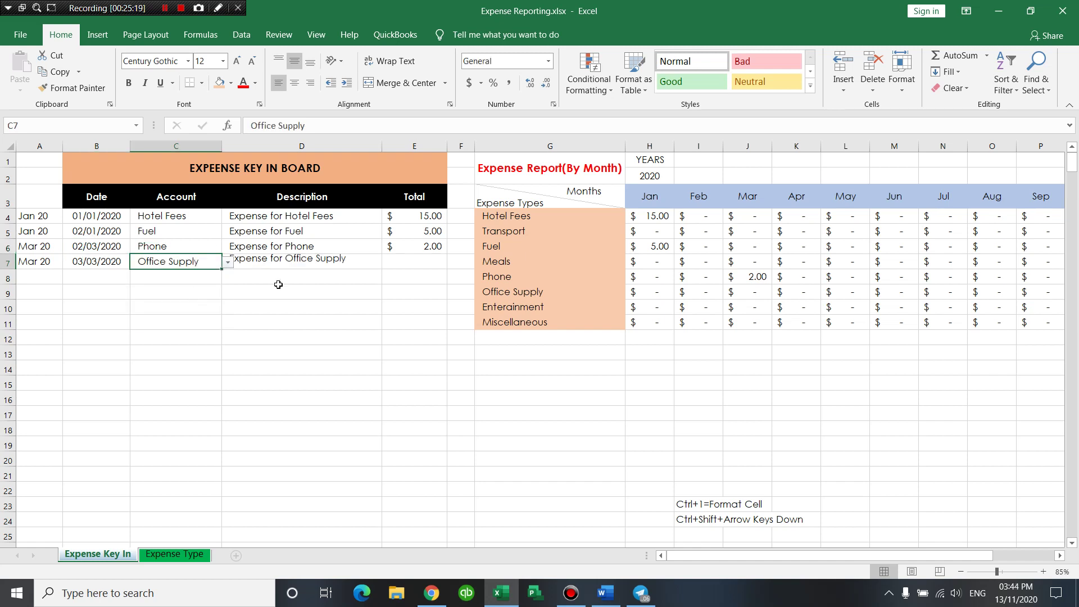
left_click(427, 263)
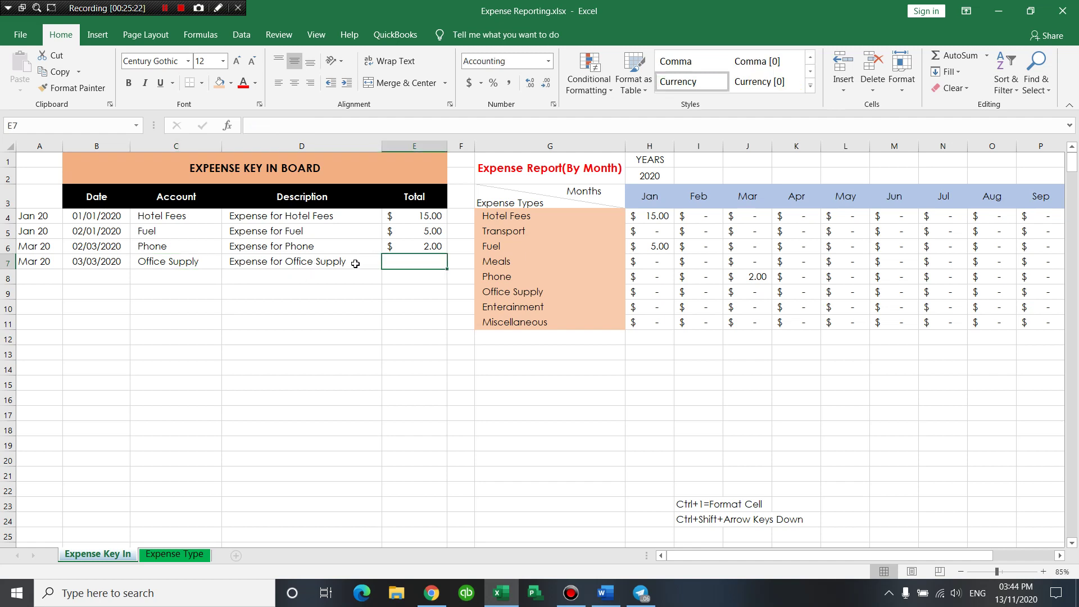
type("12")
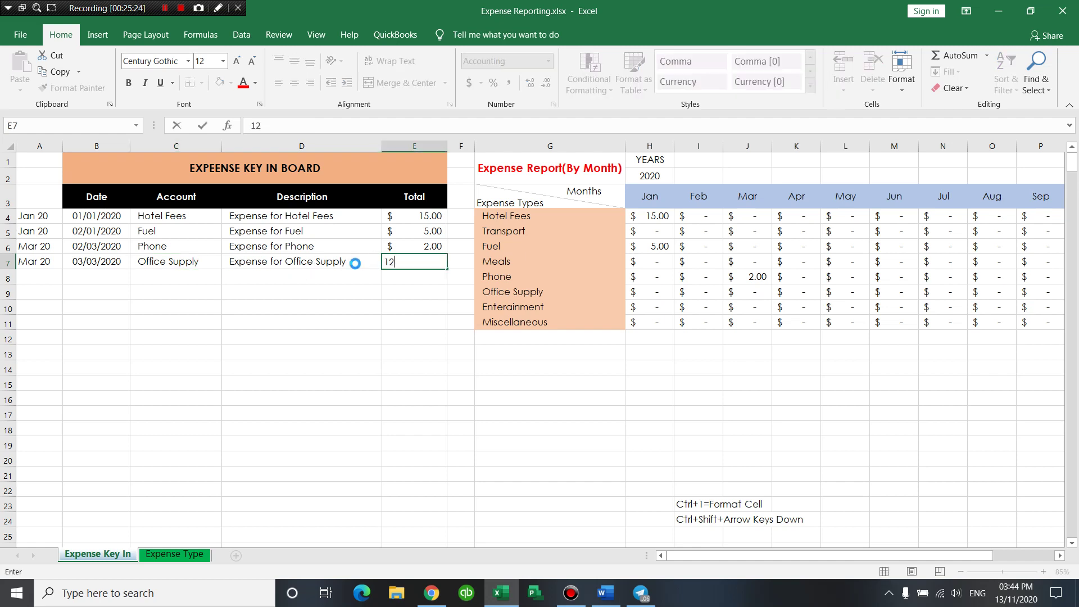
key("Tab")
left_click(733, 296)
left_click_drag(542, 291, 756, 292)
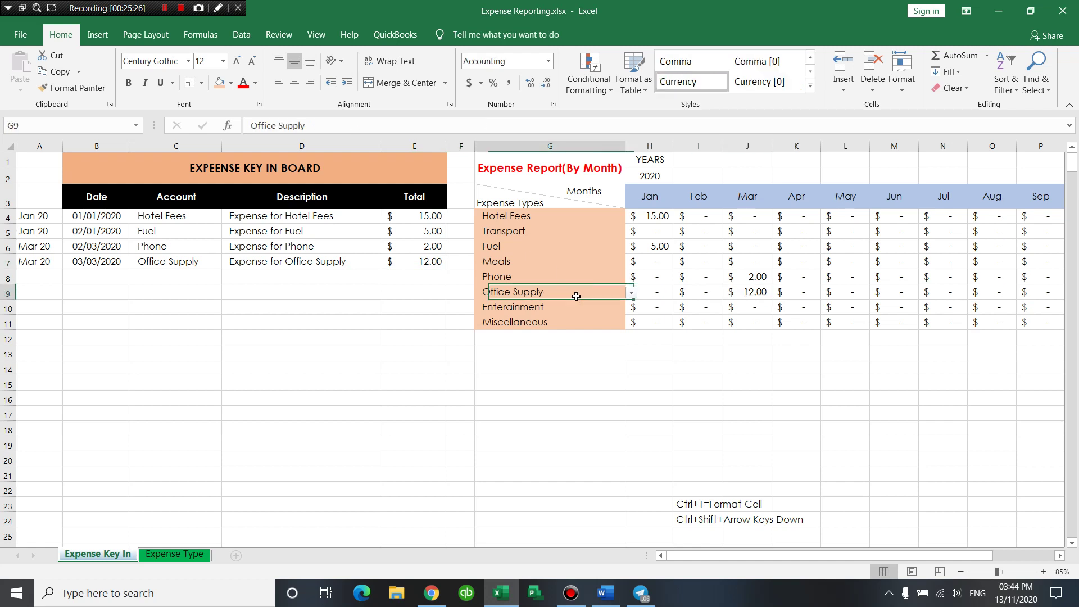
left_click(756, 293)
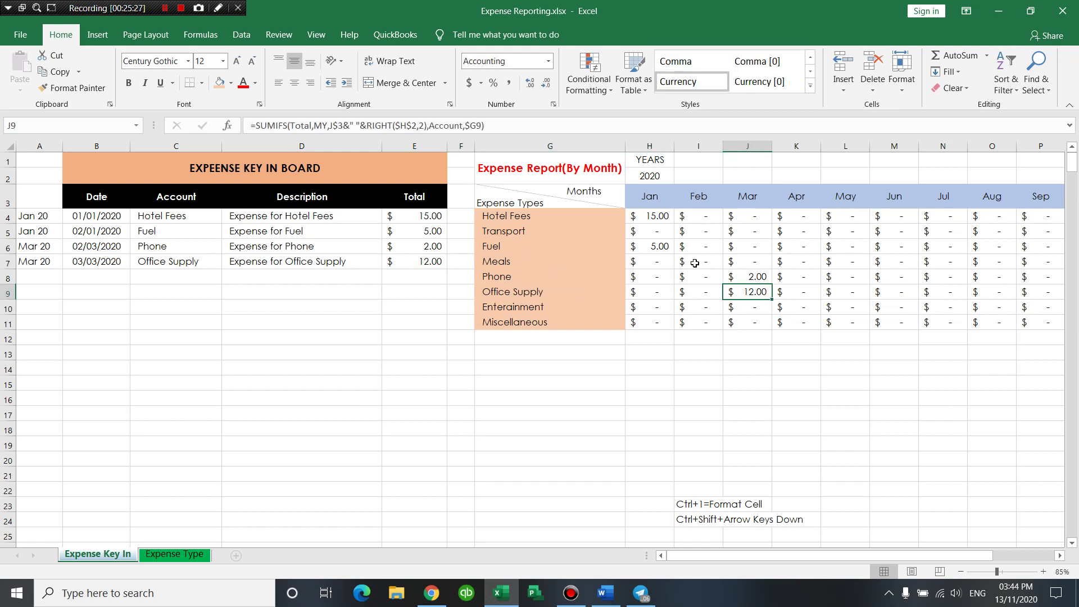
left_click(657, 196)
left_click(689, 200)
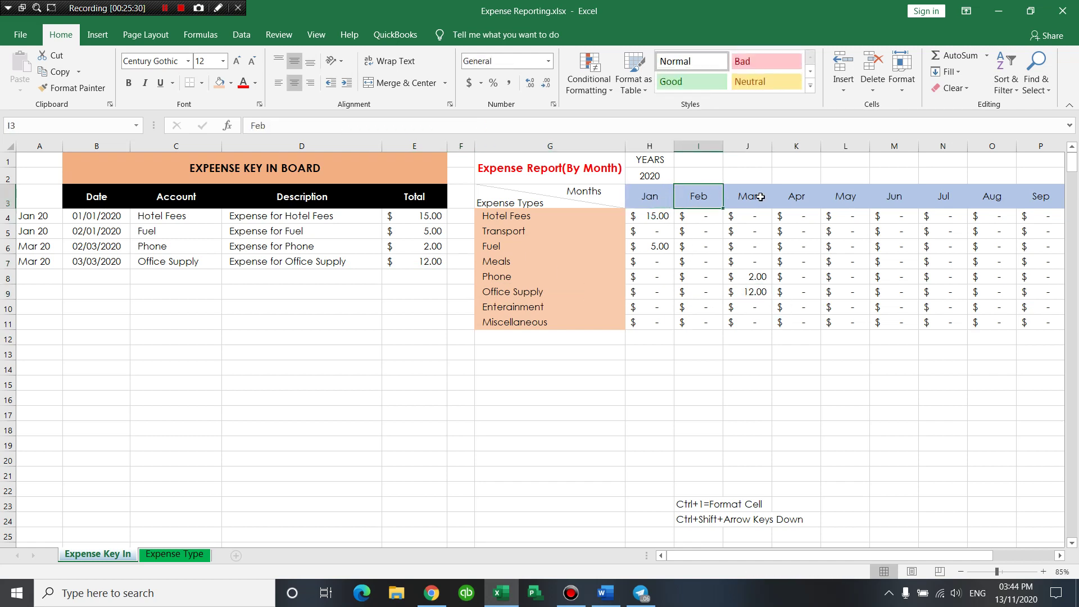
left_click(751, 200)
left_click(810, 200)
left_click(879, 203)
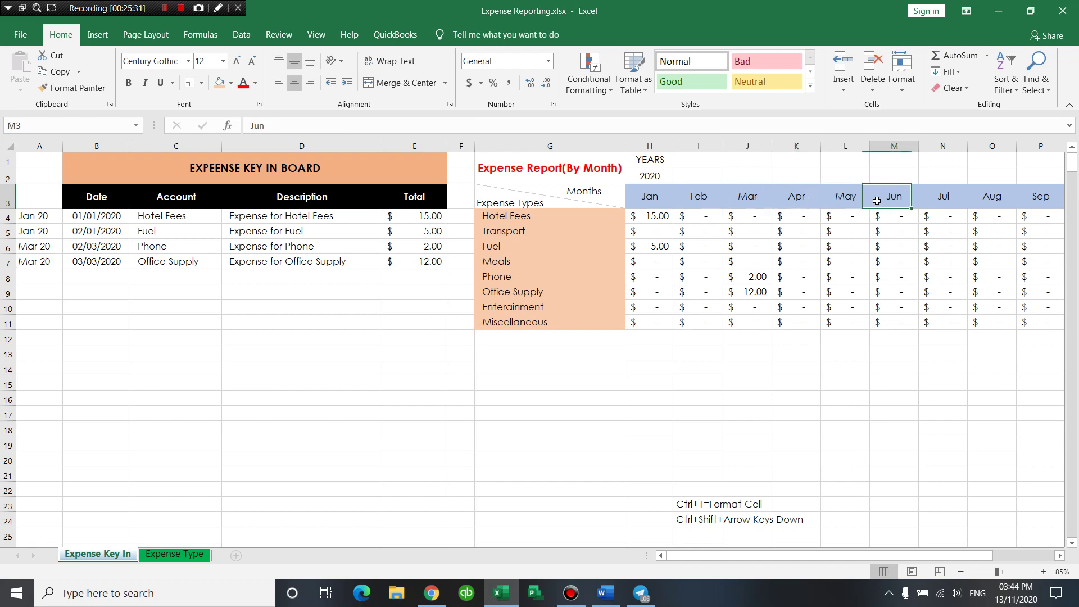
left_click(673, 342)
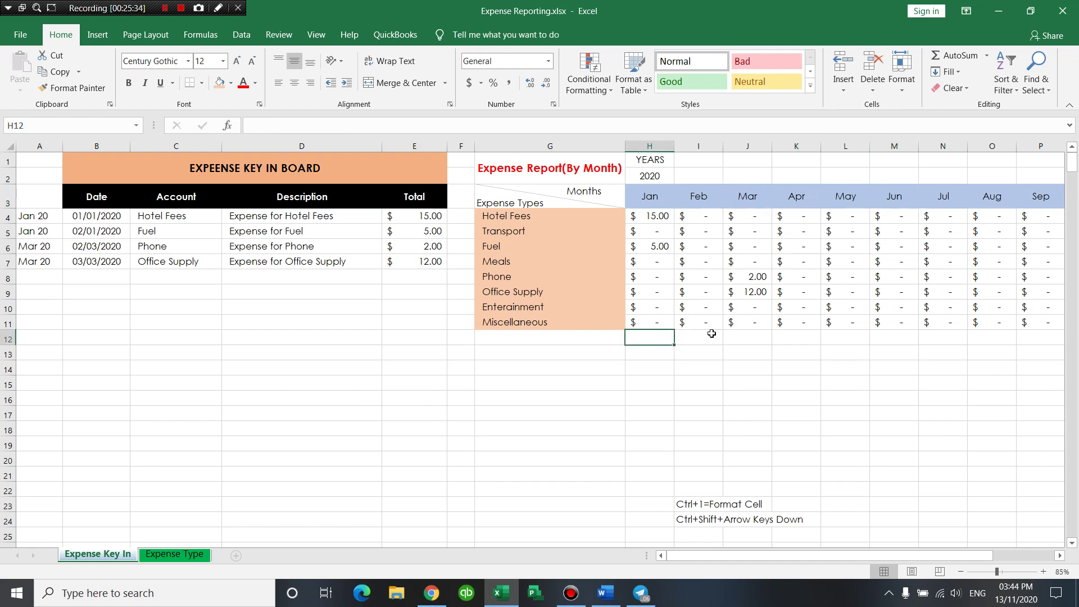
type("=SU")
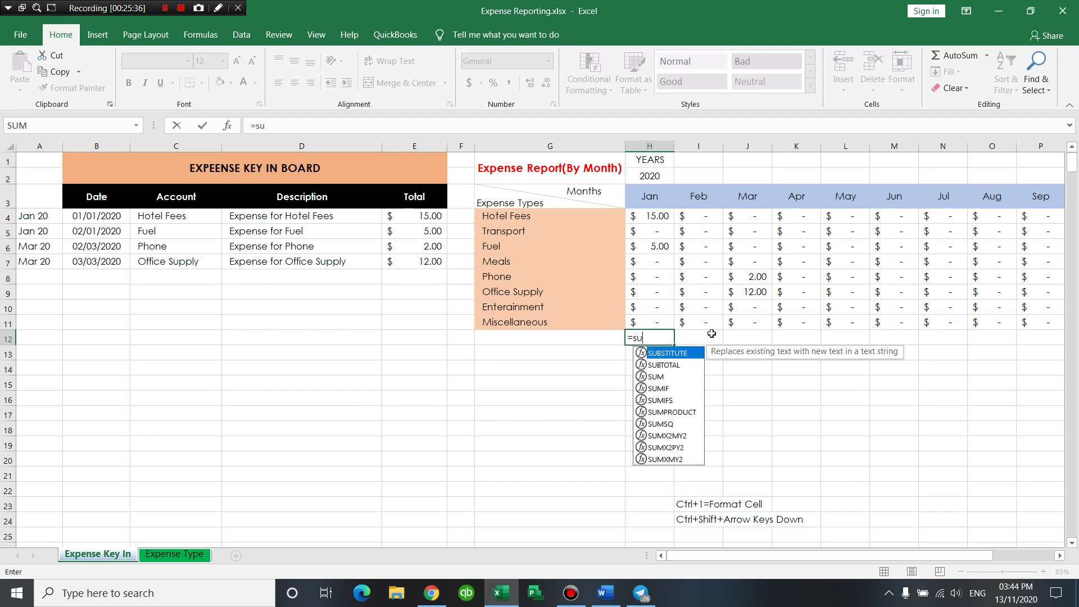
type("M(")
left_click_drag(657, 217, 657, 315)
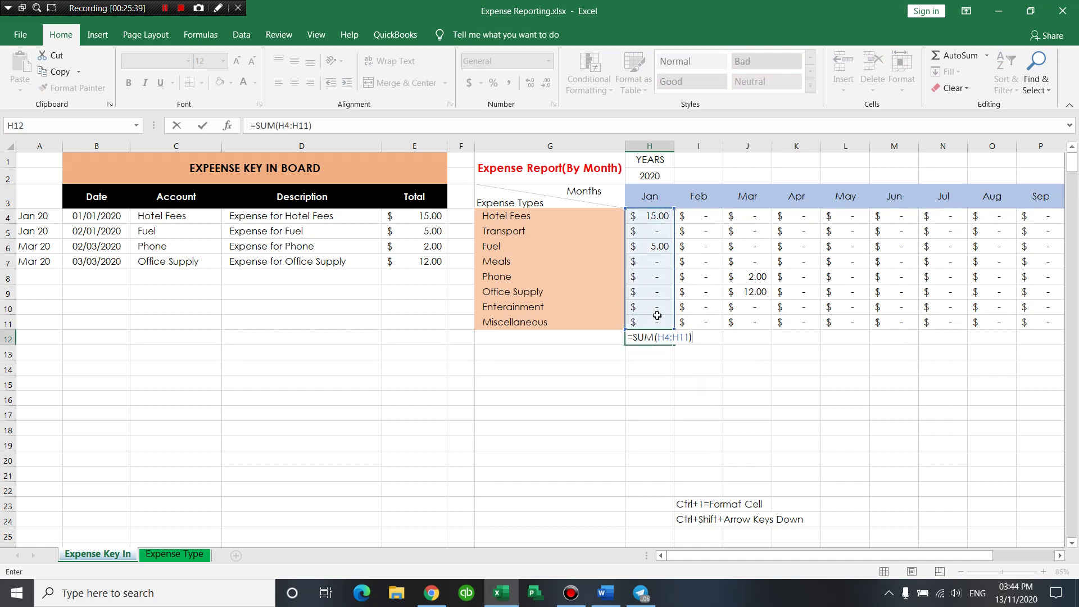
key("Return")
left_click(664, 334)
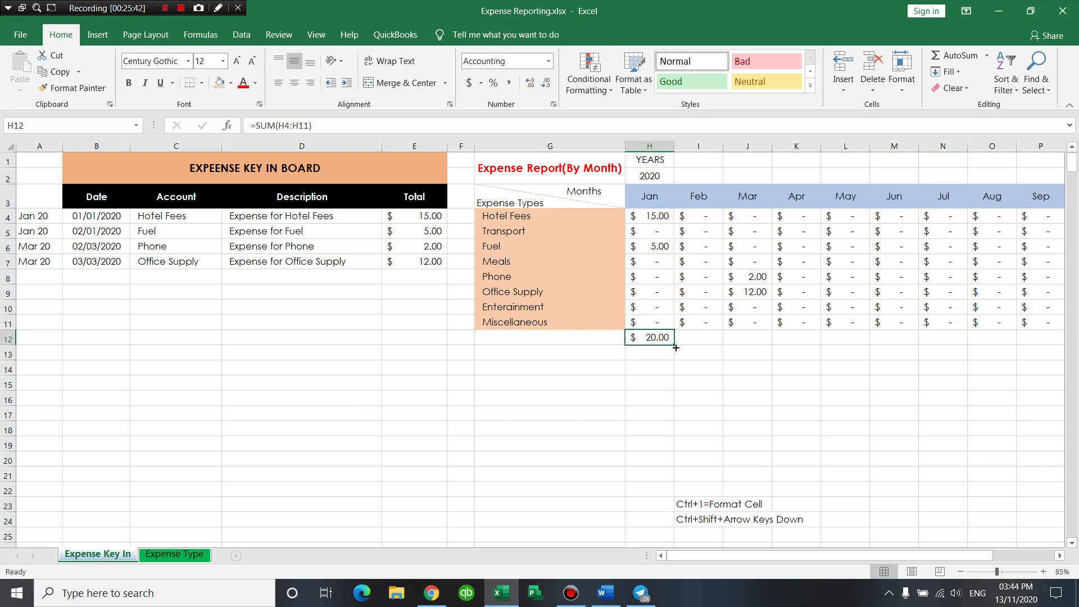
left_click_drag(675, 346, 1014, 358)
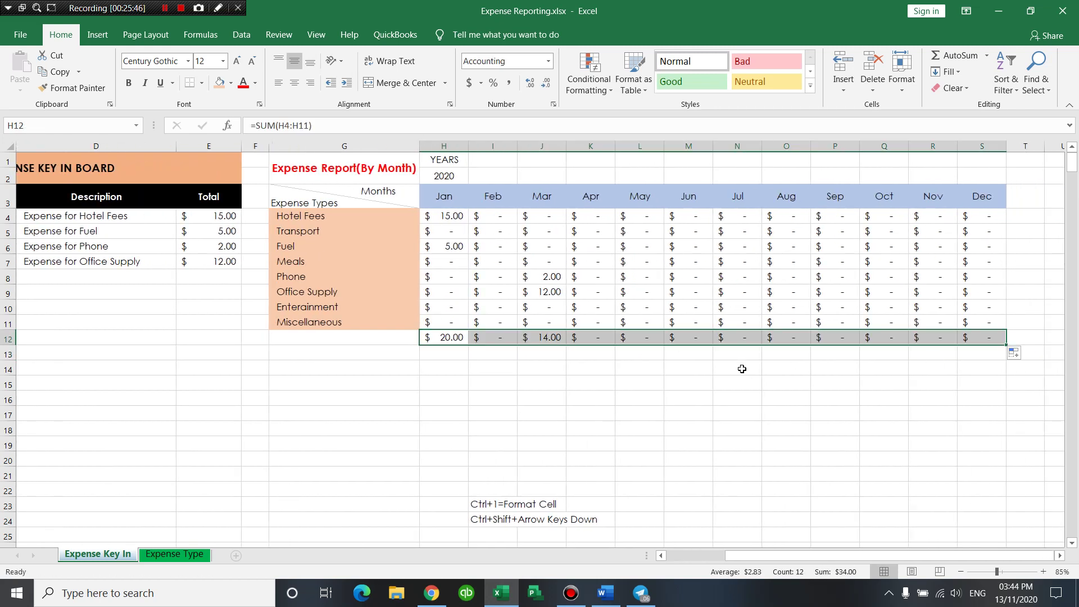
key("ctrl+b")
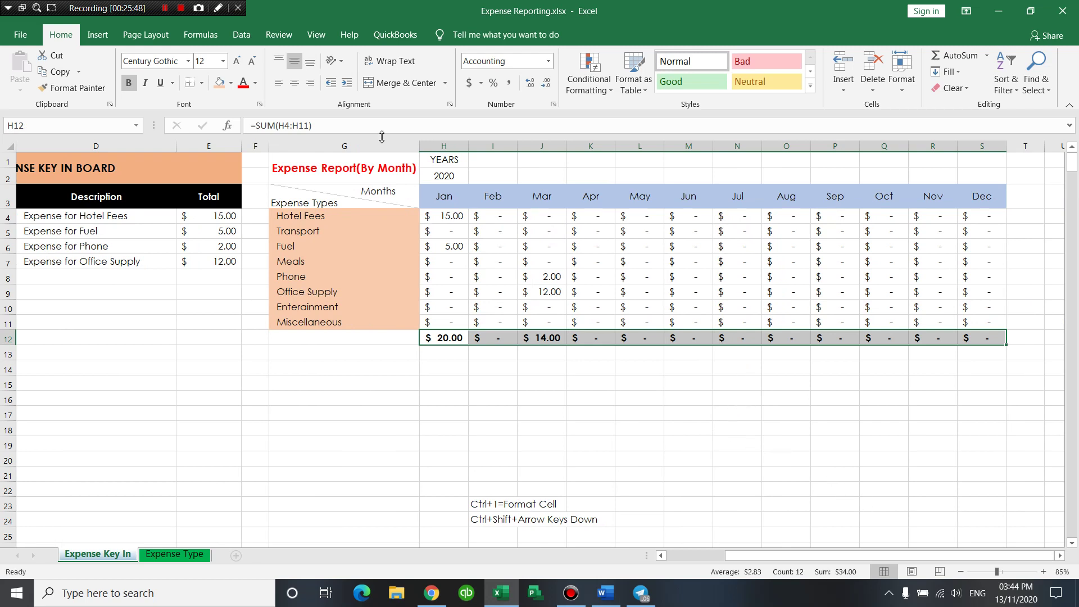
left_click(243, 82)
left_click_drag(764, 555, 705, 555)
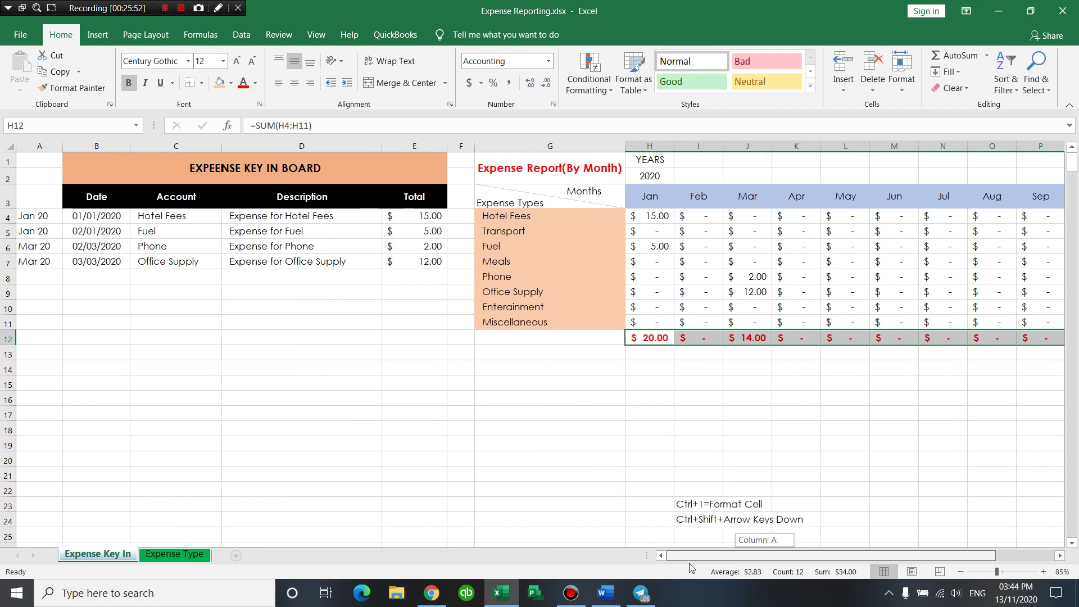
left_click(576, 190)
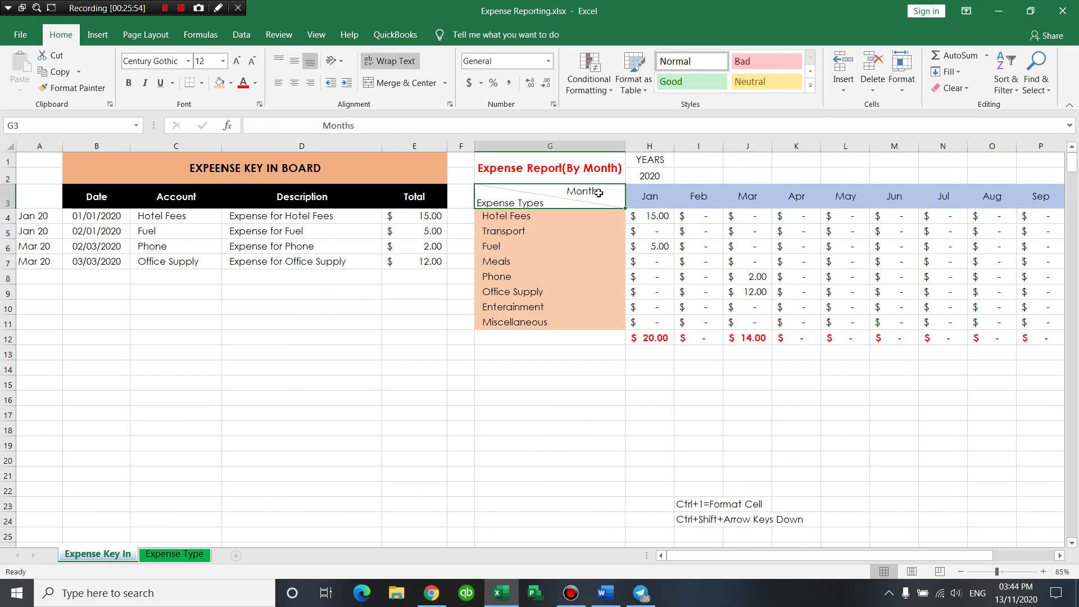
Make the G3 Months / Expense Types header bold and middle-aligned.
left_click(257, 84)
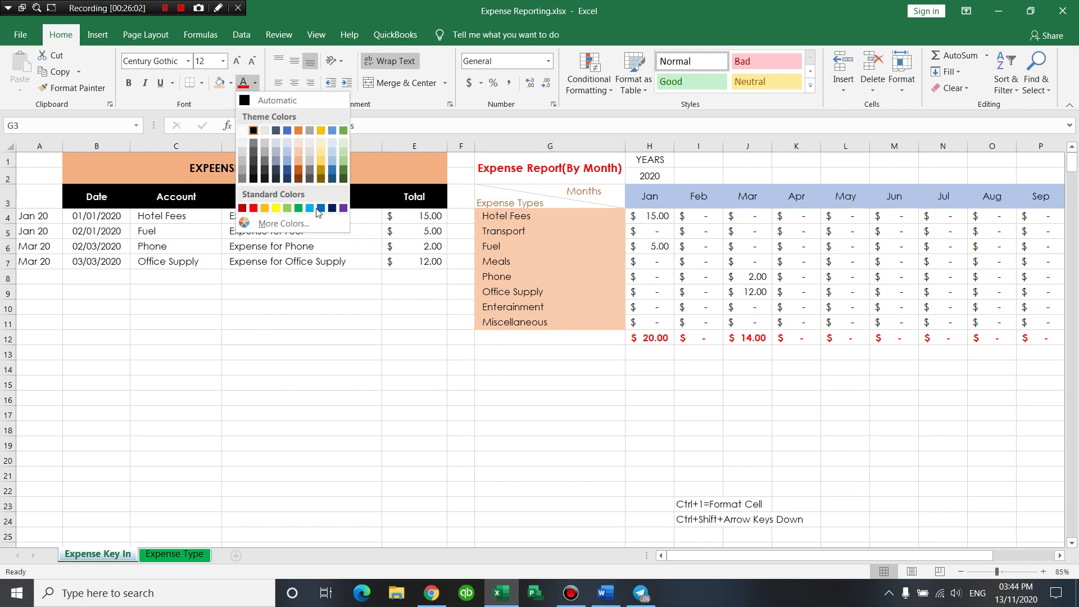
left_click(130, 83)
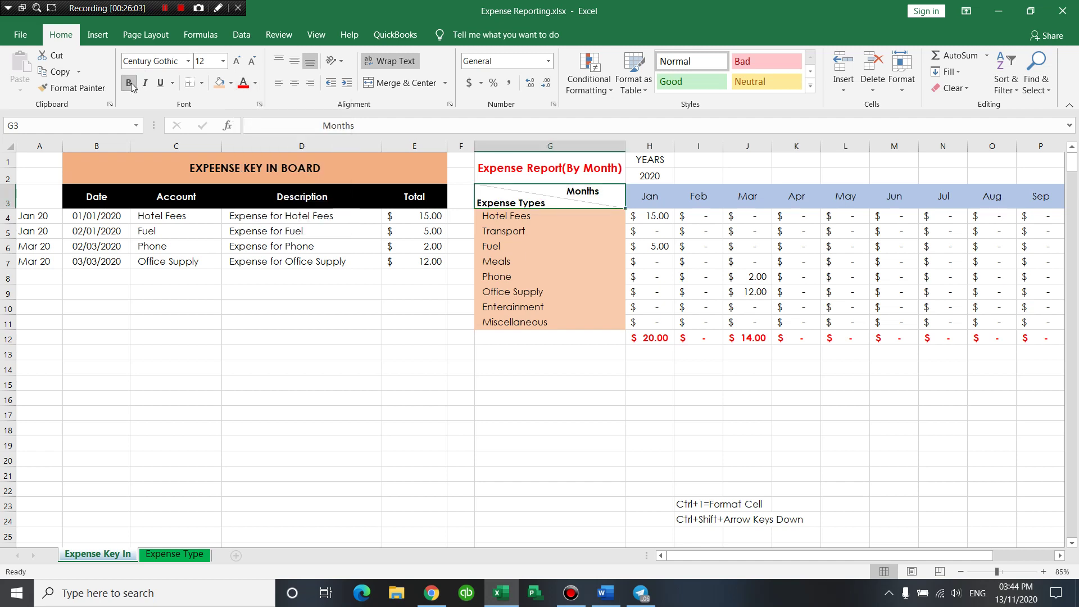
left_click(493, 457)
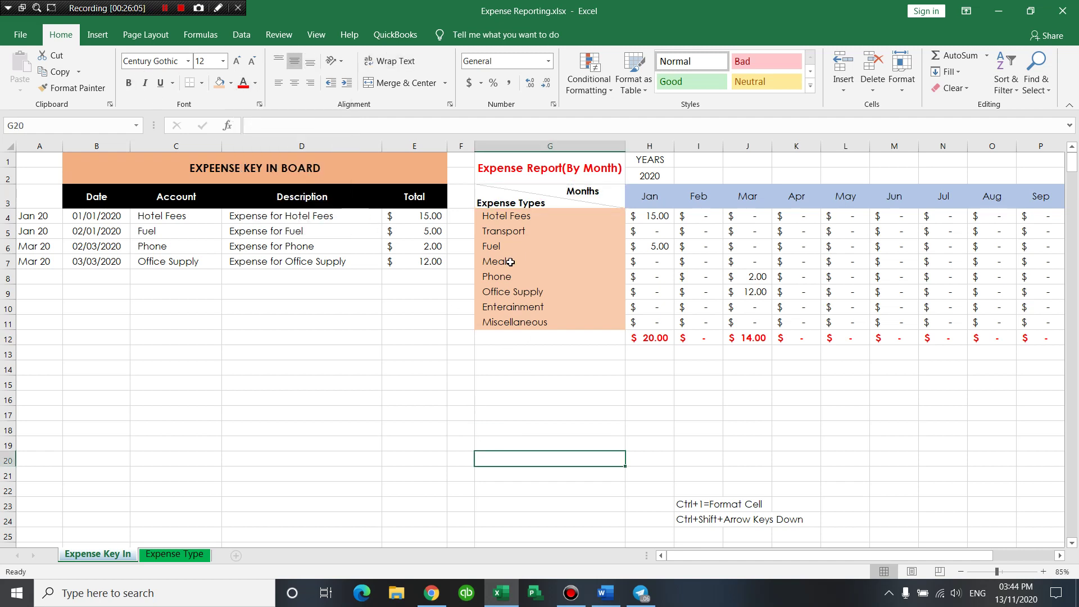
left_click(498, 201)
left_click(294, 62)
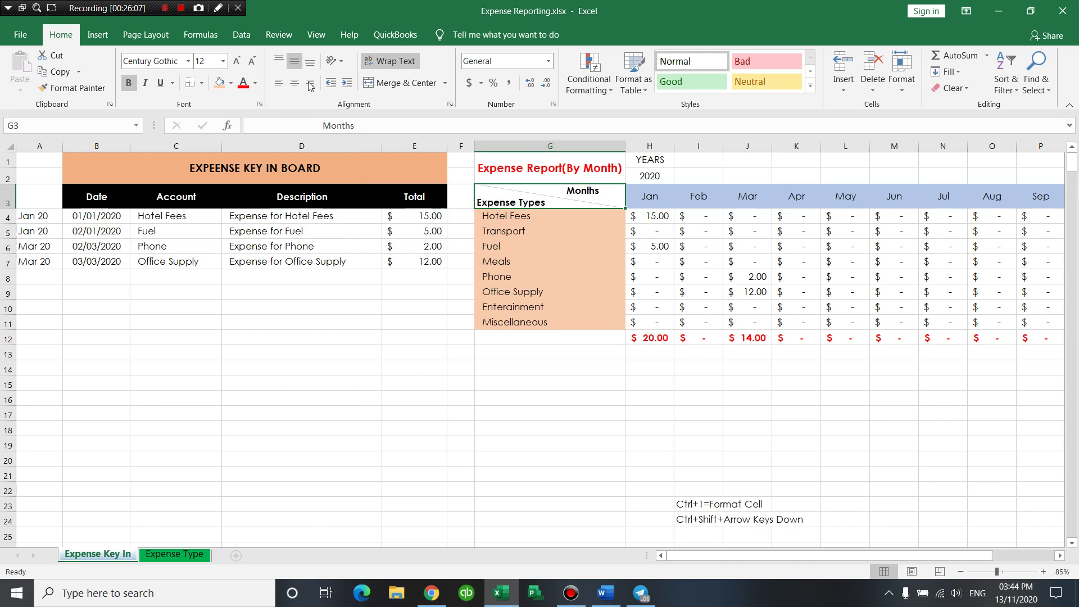
left_click(554, 543)
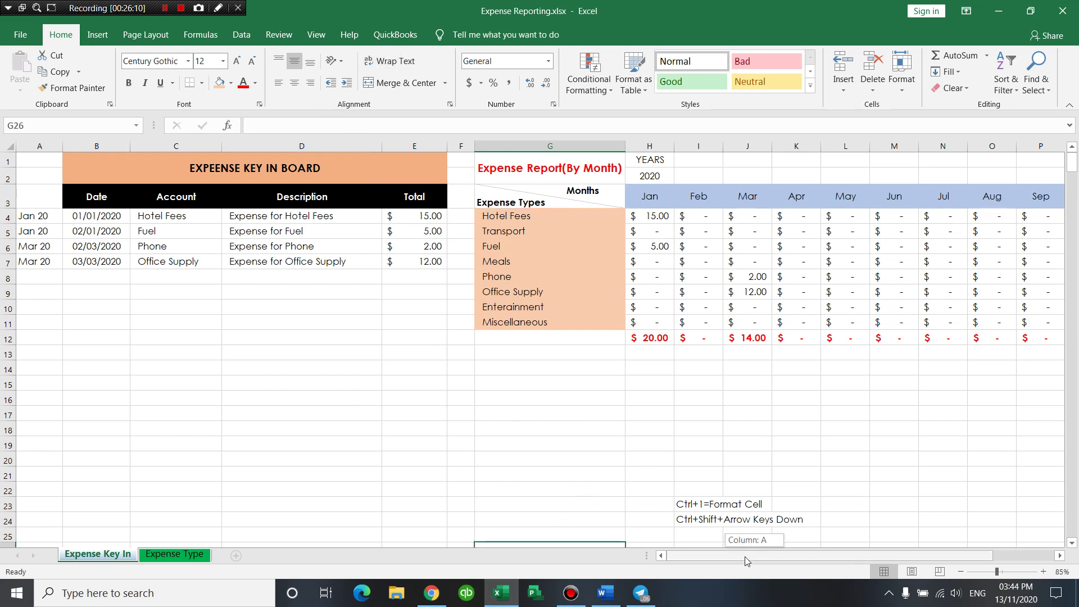
left_click(28, 293)
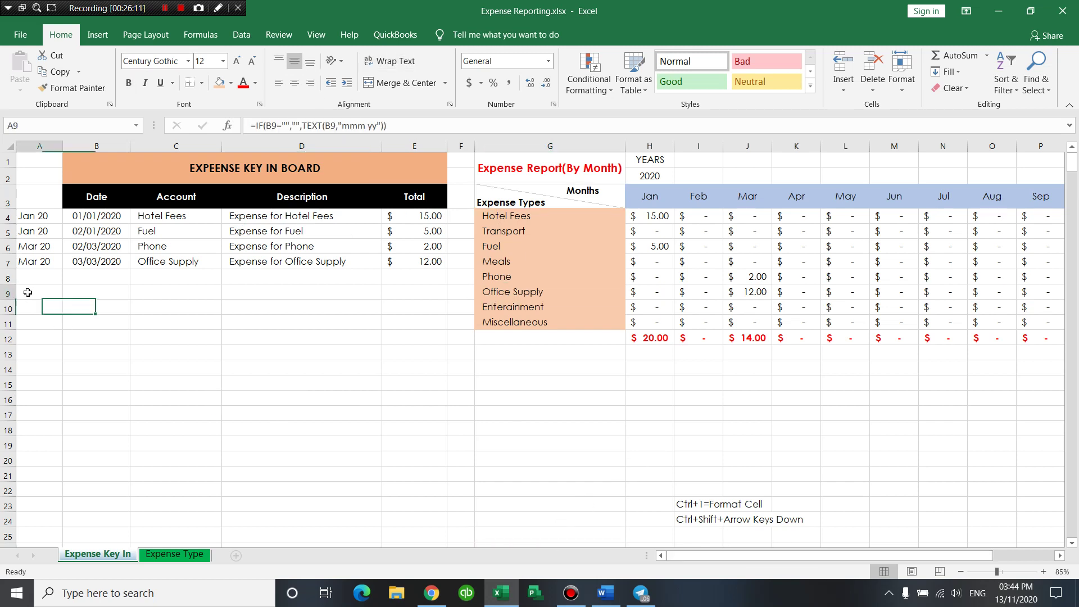
Hide column A with the helper month labels.
right_click(39, 146)
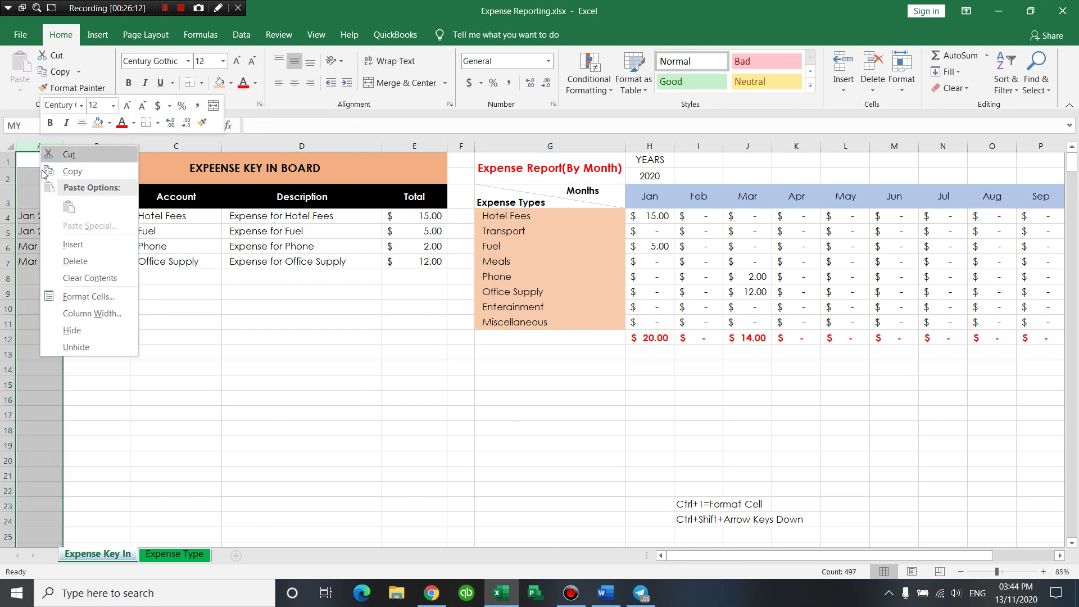
left_click(87, 331)
left_click(50, 295)
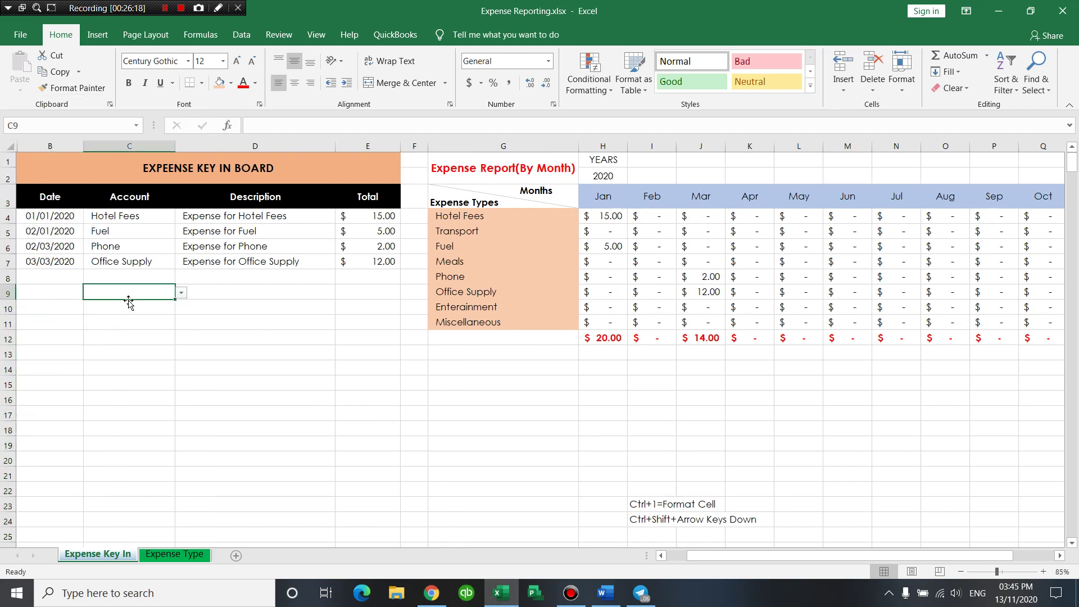
left_click(68, 277)
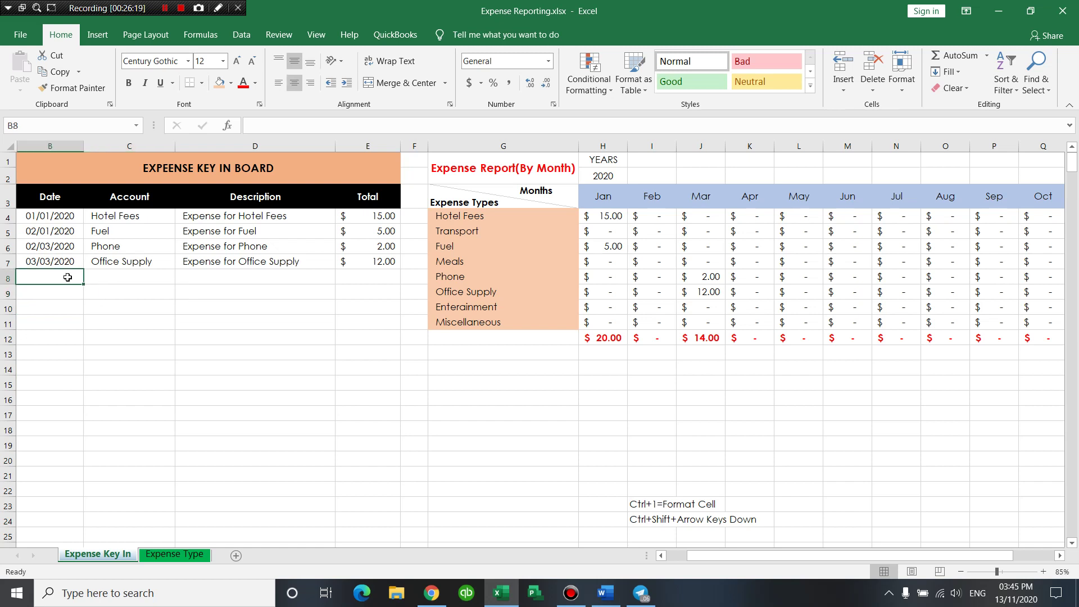
Change the month in the Phone entry's date in B6 to 01.
left_click(50, 246)
double_click(49, 246)
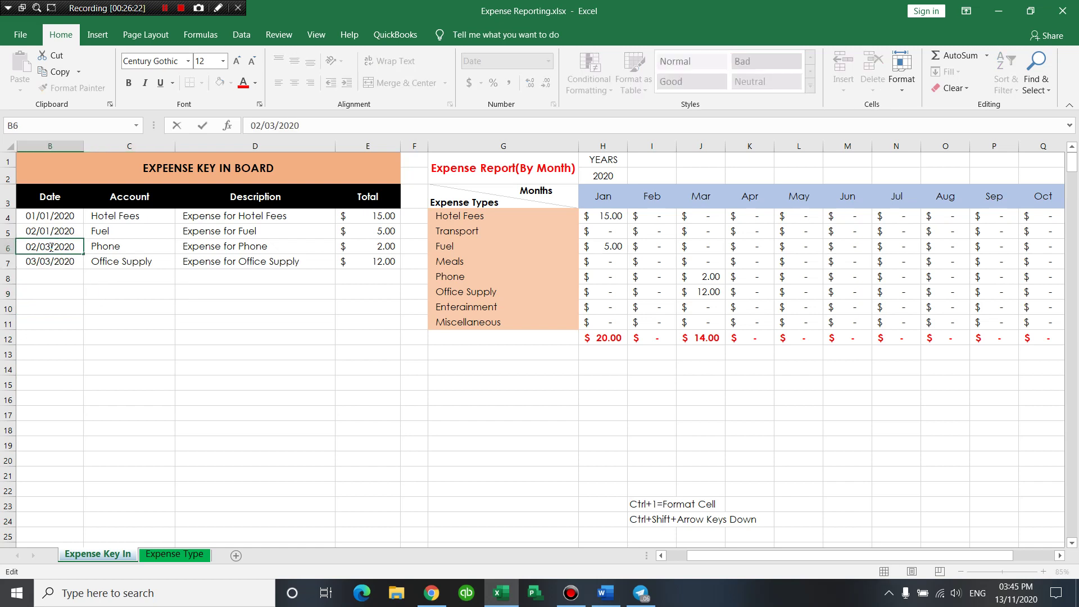
key("BackSpace")
type("1")
key("Return")
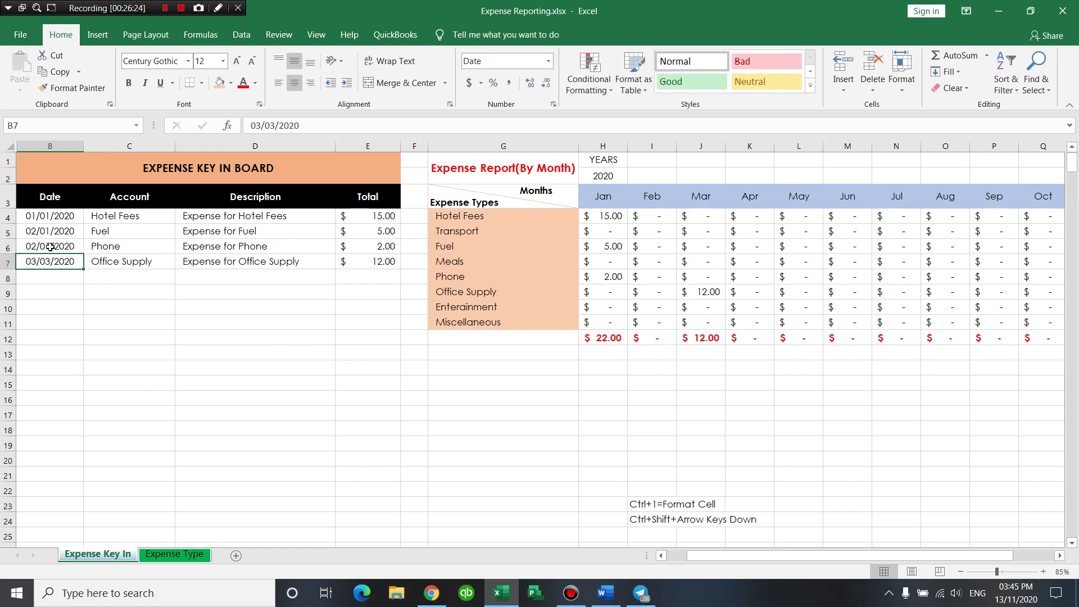
Change the Office Supply entry's date in B7 to 03/01/2020.
double_click(47, 257)
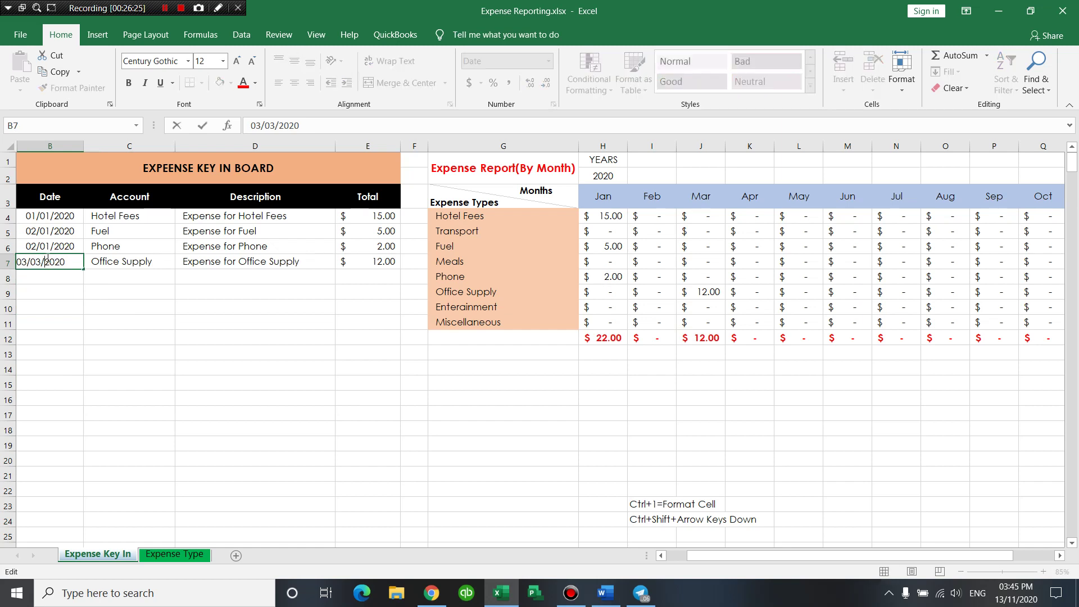
key("BackSpace")
type("1")
key("Return")
left_click(118, 272)
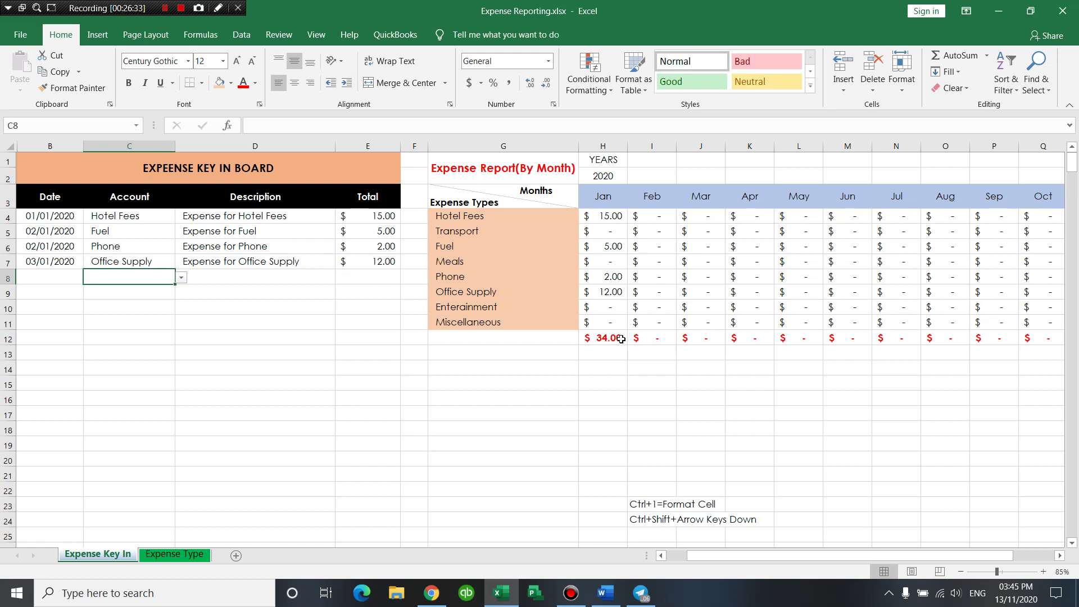
Check the January total formula now showing $34.00 and the description formula.
left_click(609, 339)
left_click(207, 336)
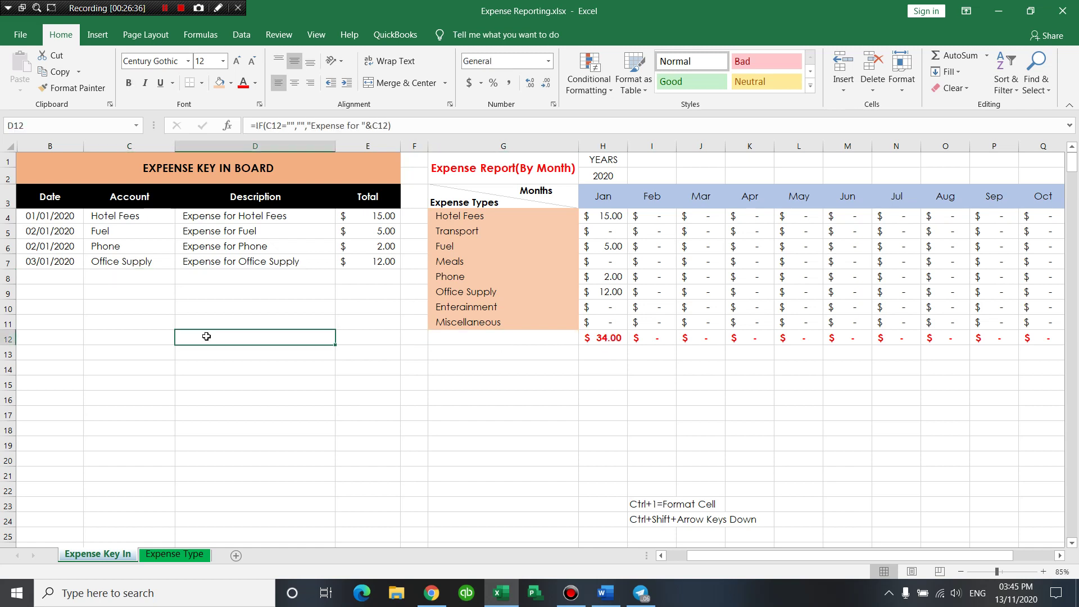
left_click(97, 336)
left_click(63, 311)
left_click(76, 338)
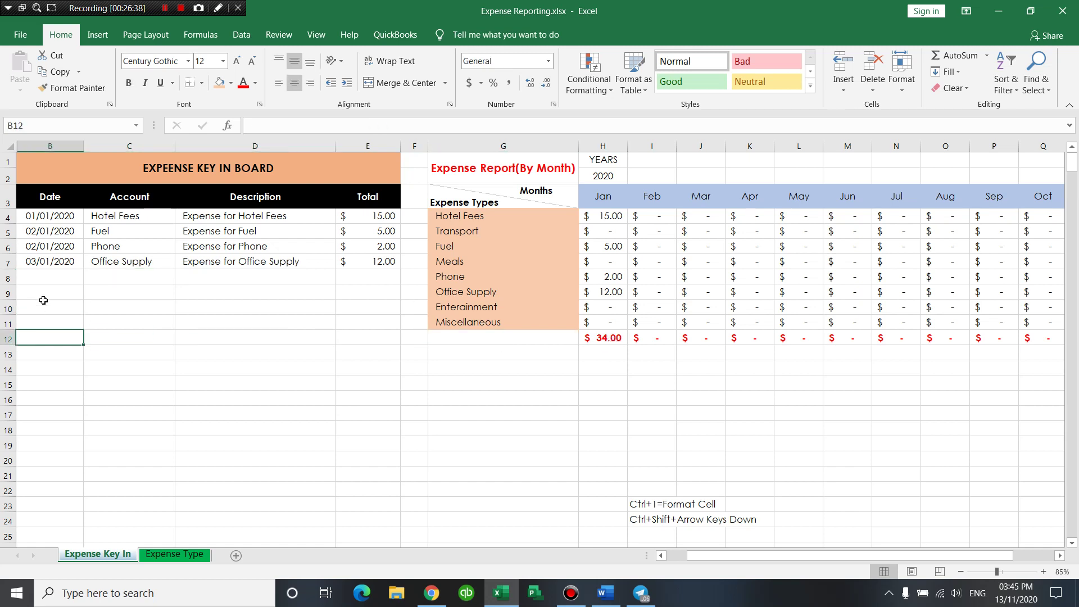
left_click(45, 292)
left_click(53, 277)
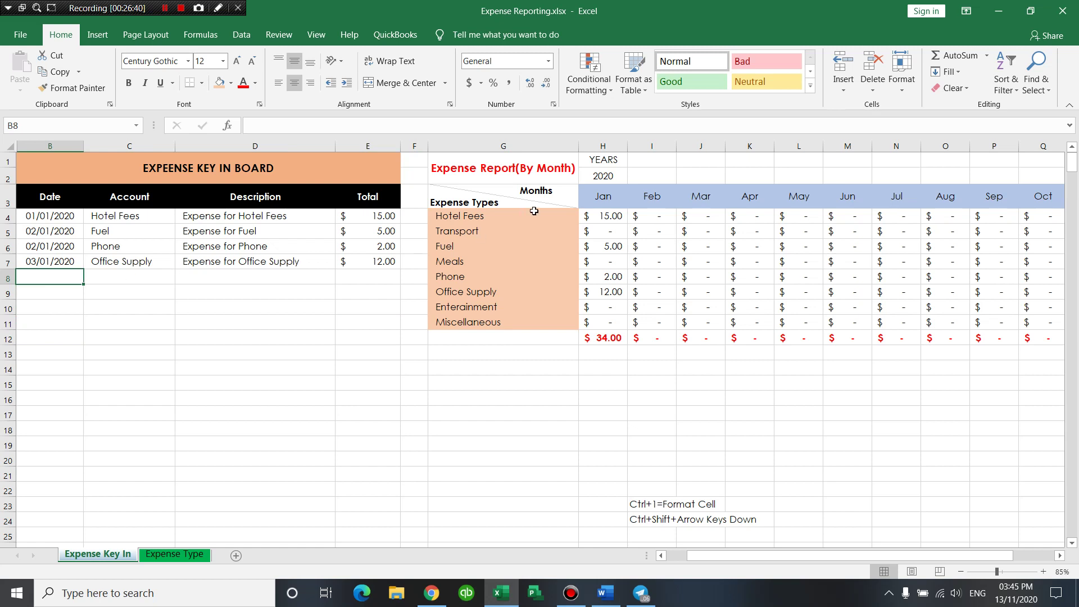
left_click(606, 176)
left_click(633, 178)
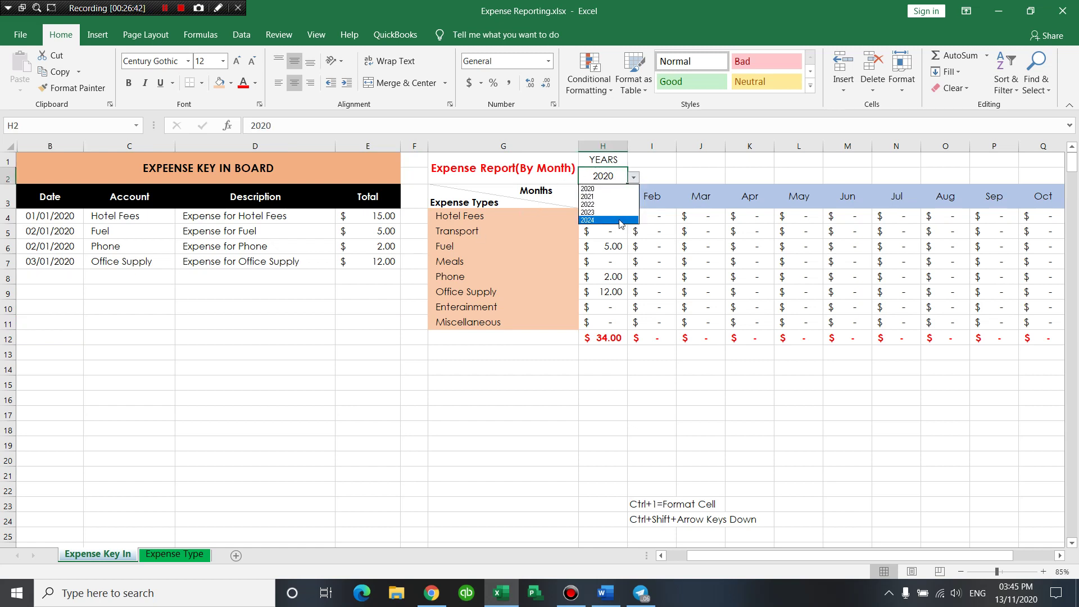
left_click(604, 196)
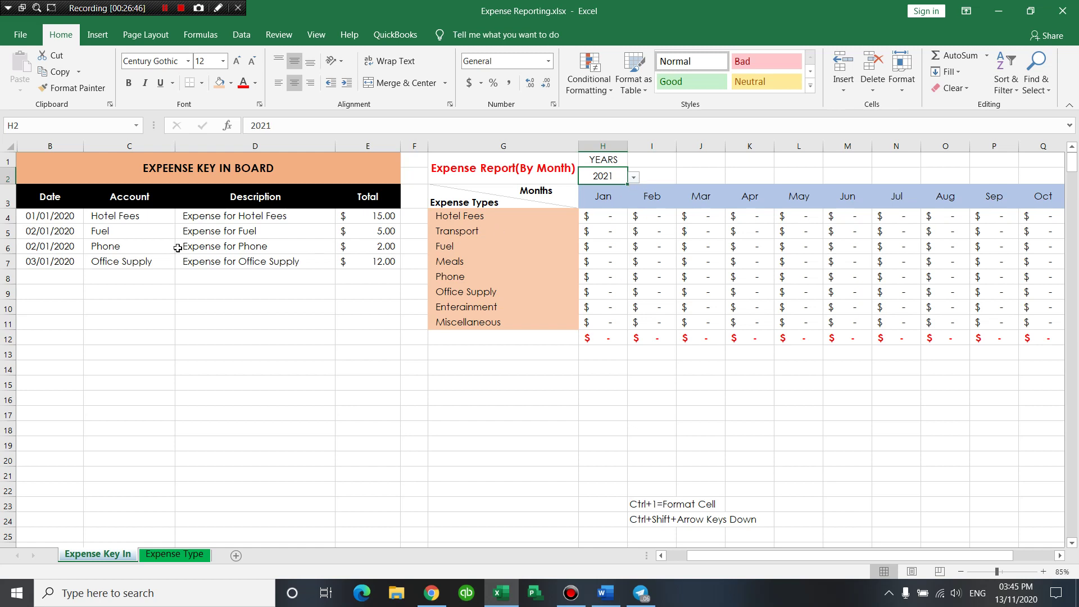
left_click(635, 179)
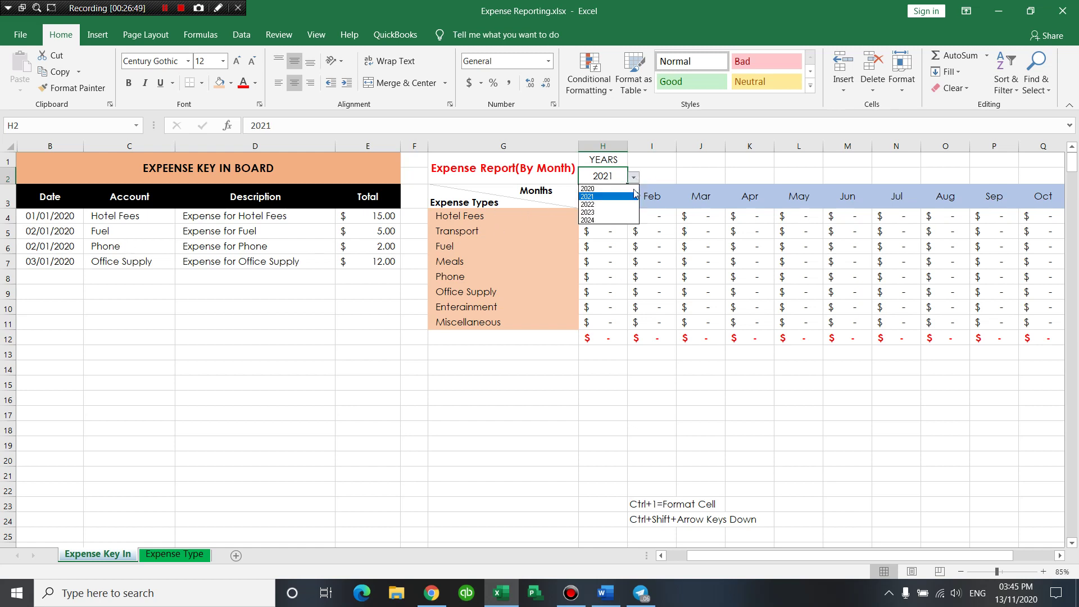
left_click(594, 189)
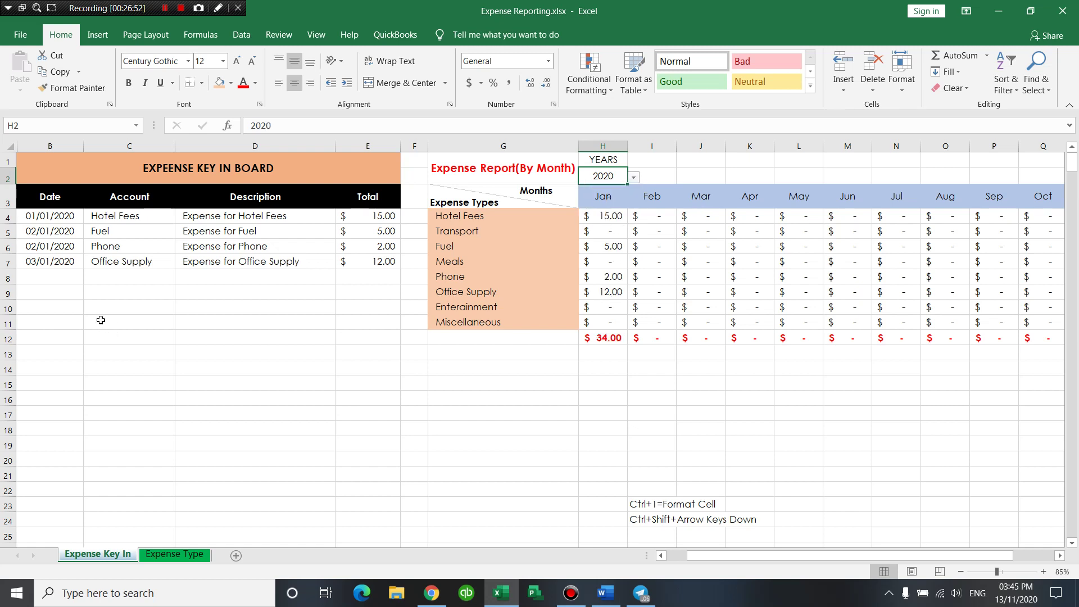
Add a row 8 Meals entry dated 03/01/2020 with a 5.00 total.
left_click(70, 263)
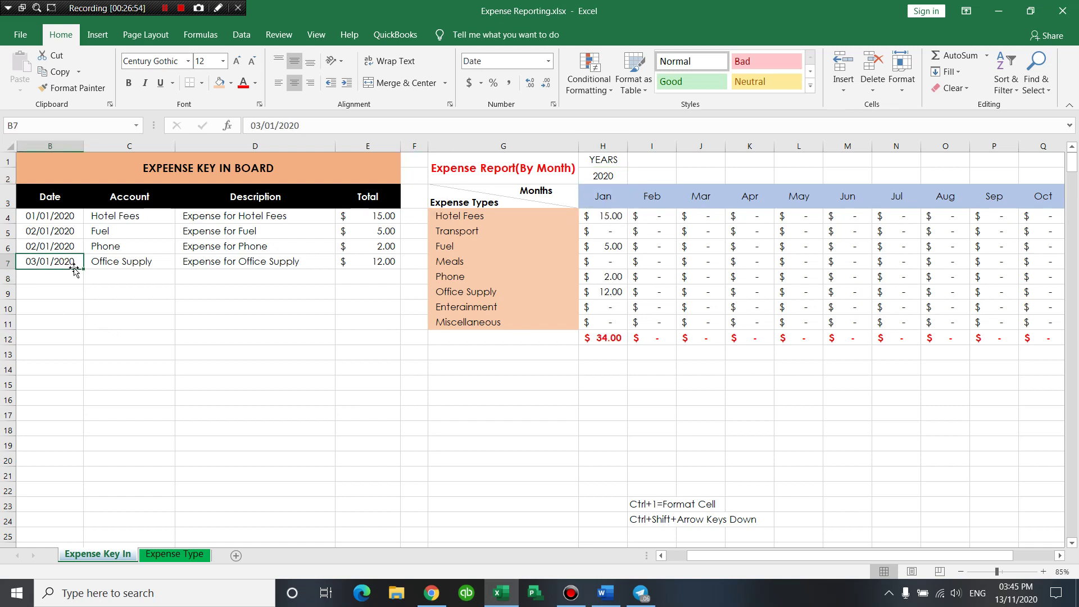
left_click_drag(82, 270, 82, 284)
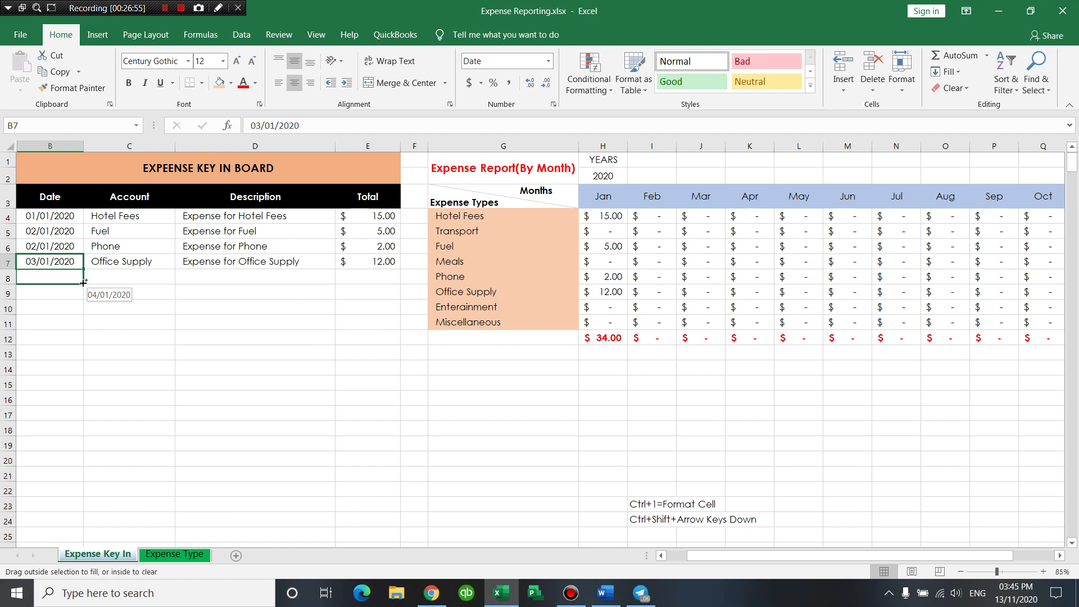
left_click(171, 279)
left_click(180, 278)
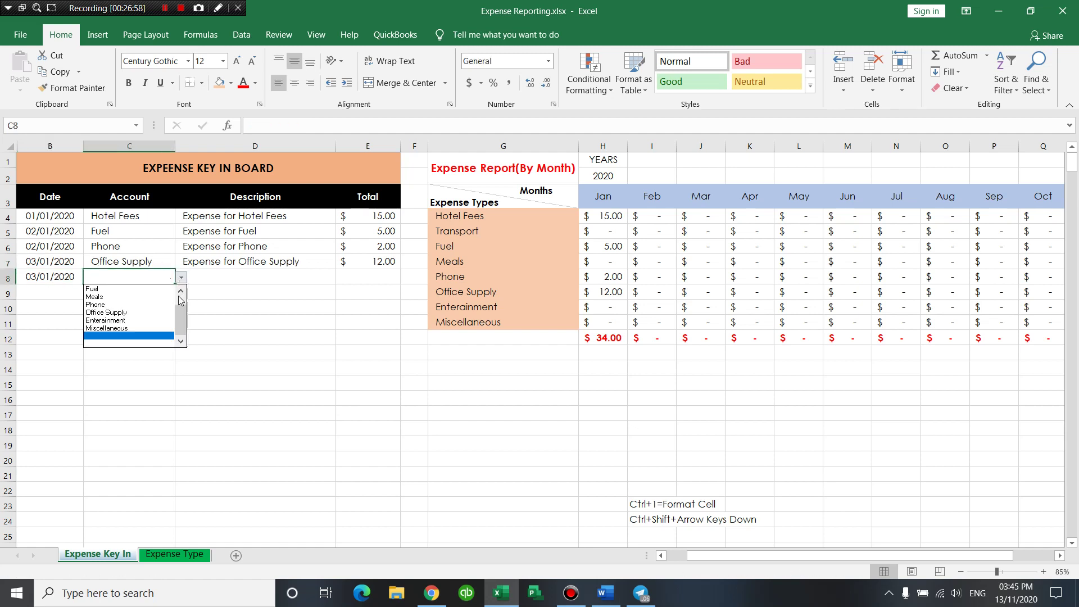
left_click(115, 297)
left_click(353, 277)
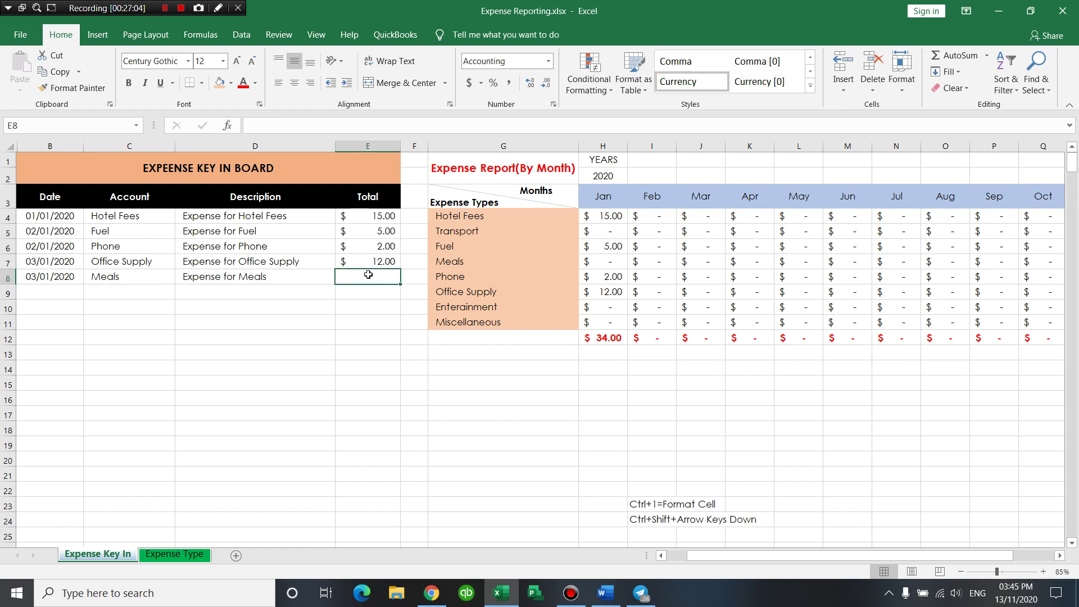
type("5")
key("Tab")
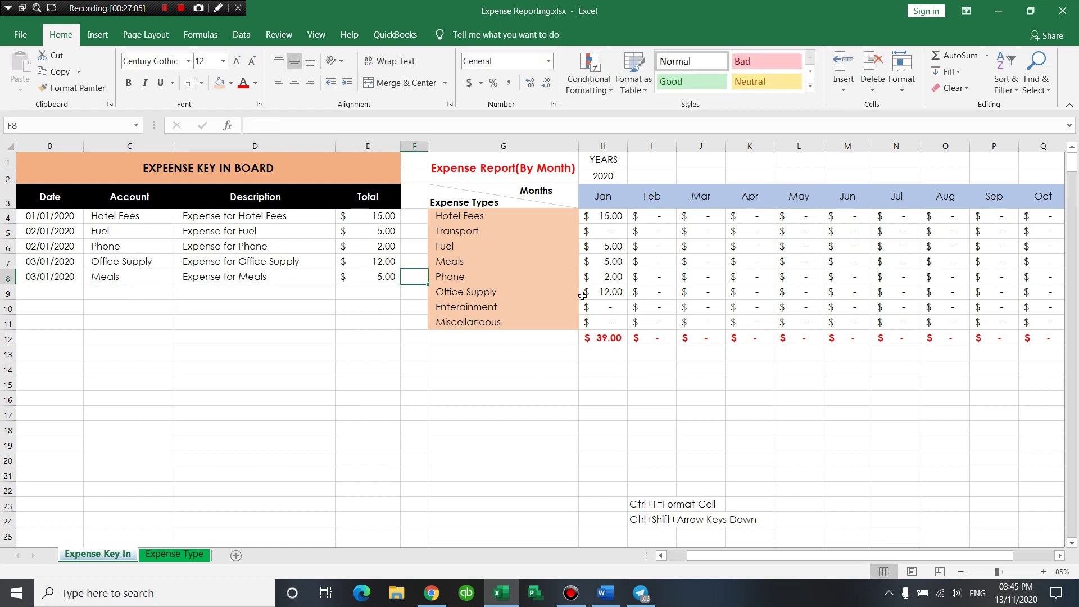
left_click(610, 262)
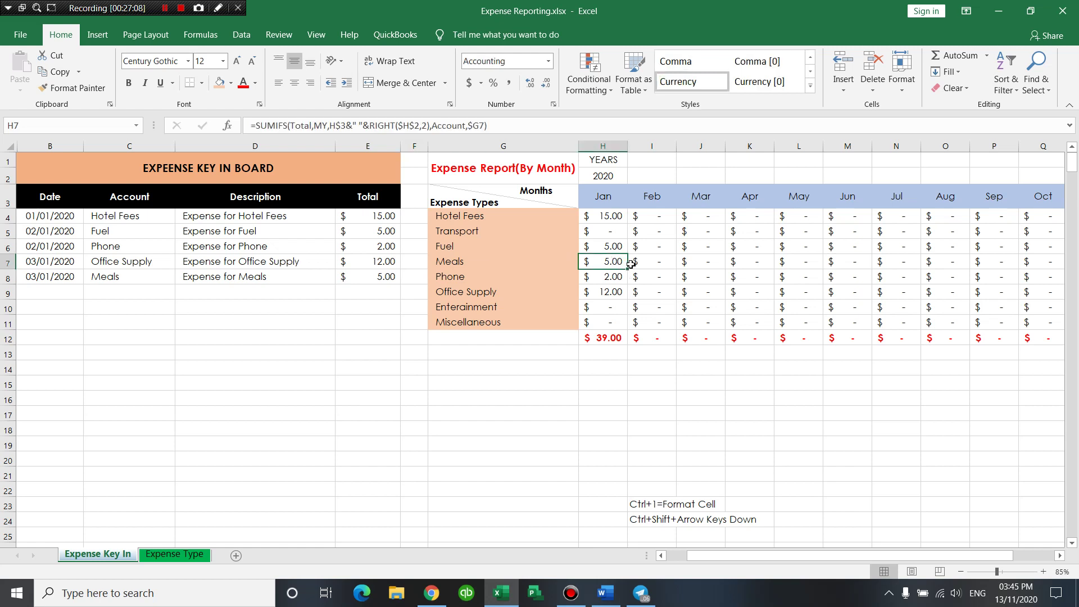
Redate the Office Supply entry to 03/12/2020 and review its report row.
left_click(50, 265)
double_click(49, 264)
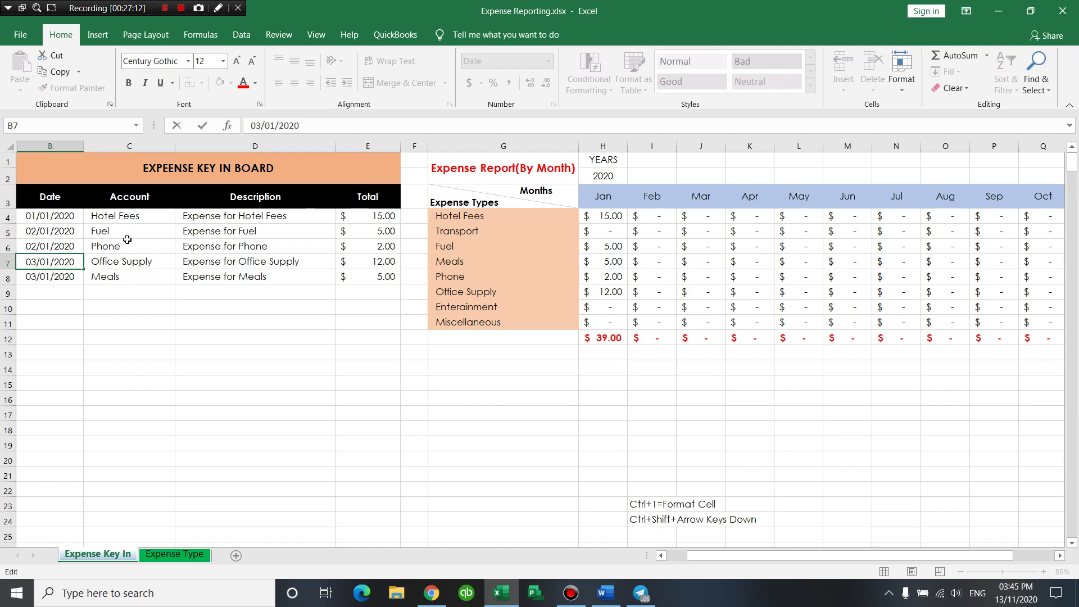
key("BackSpace")
key("BackSpace")
type("12")
key("Return")
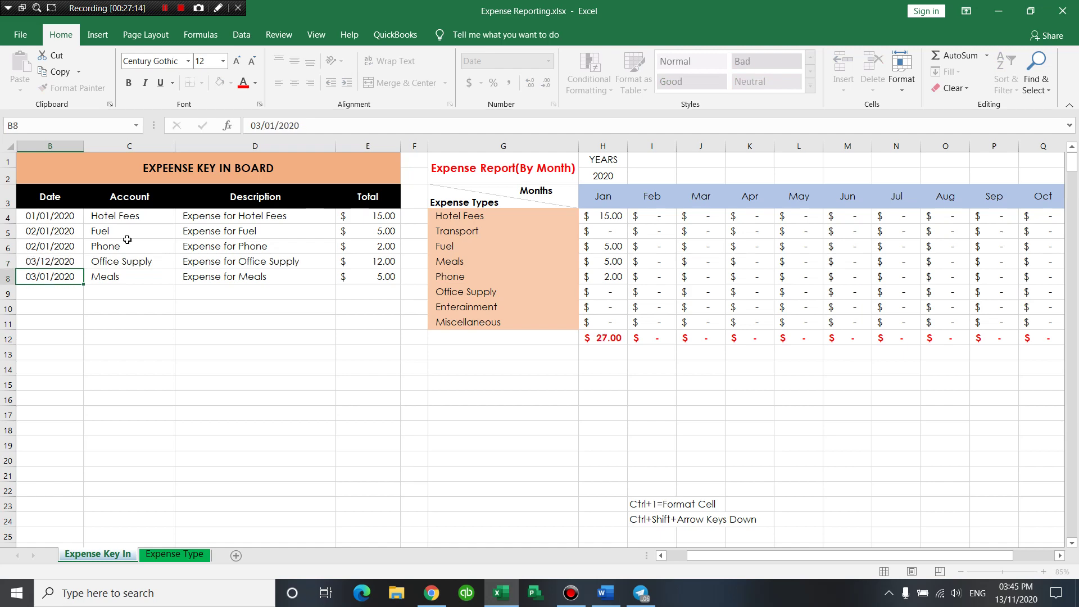
left_click(1059, 555)
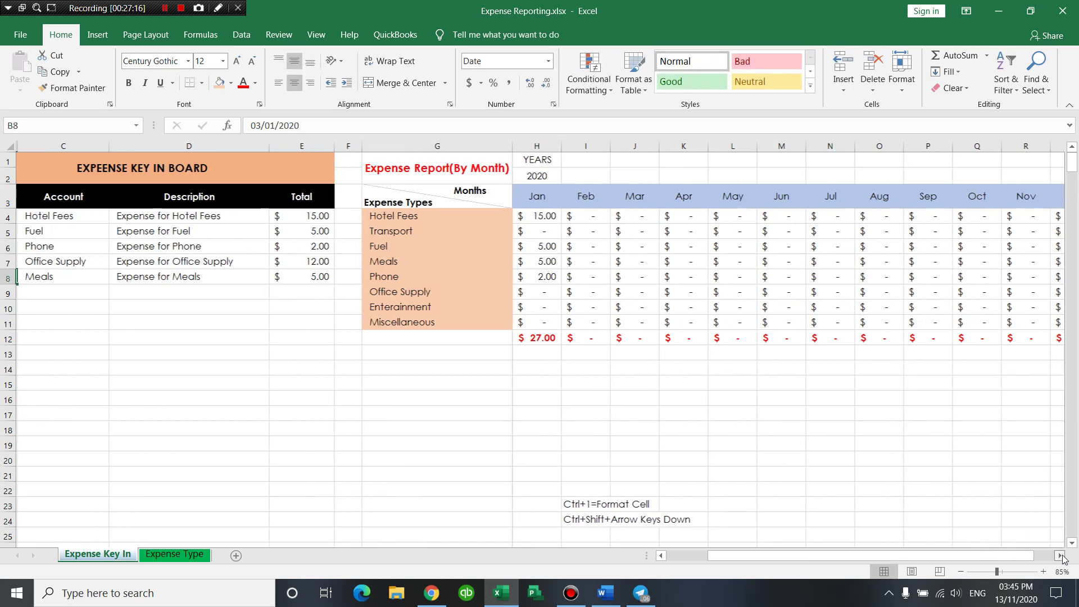
left_click(1060, 555)
left_click_drag(980, 294, 327, 306)
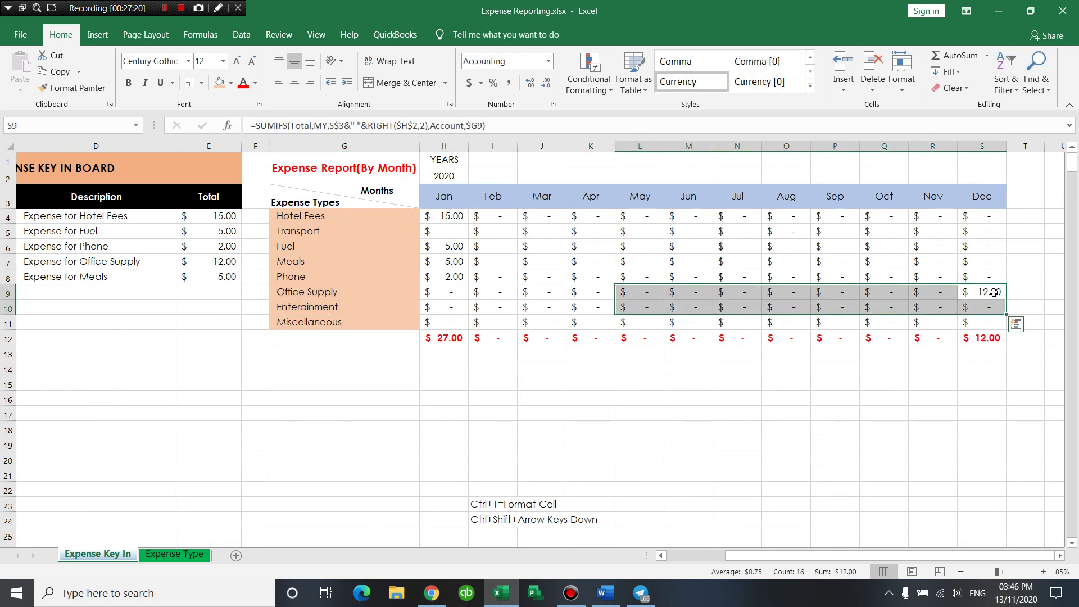
left_click_drag(989, 292, 355, 296)
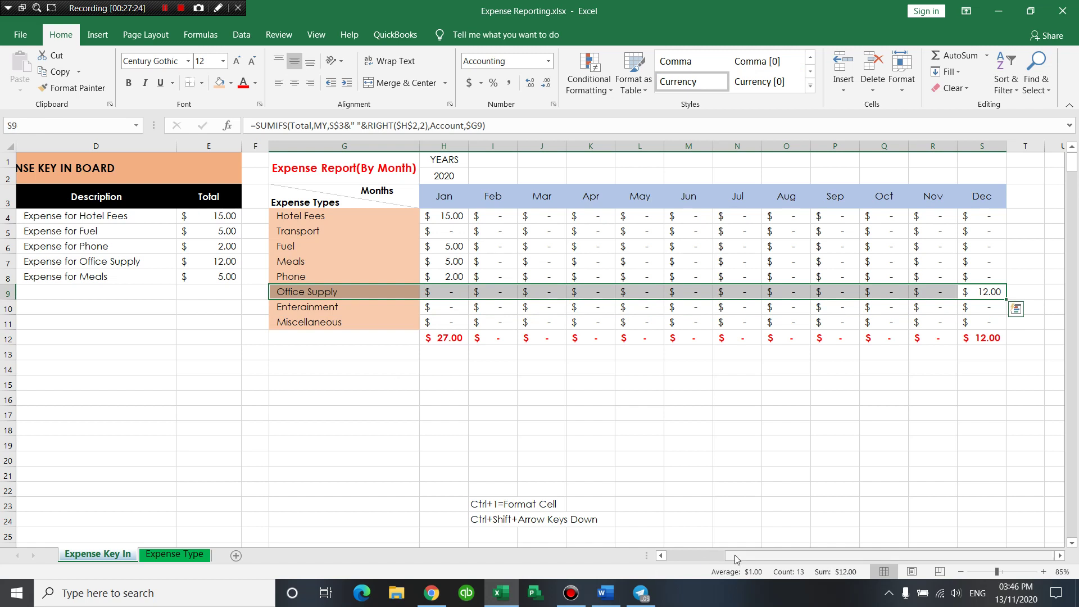
left_click_drag(748, 558, 736, 559)
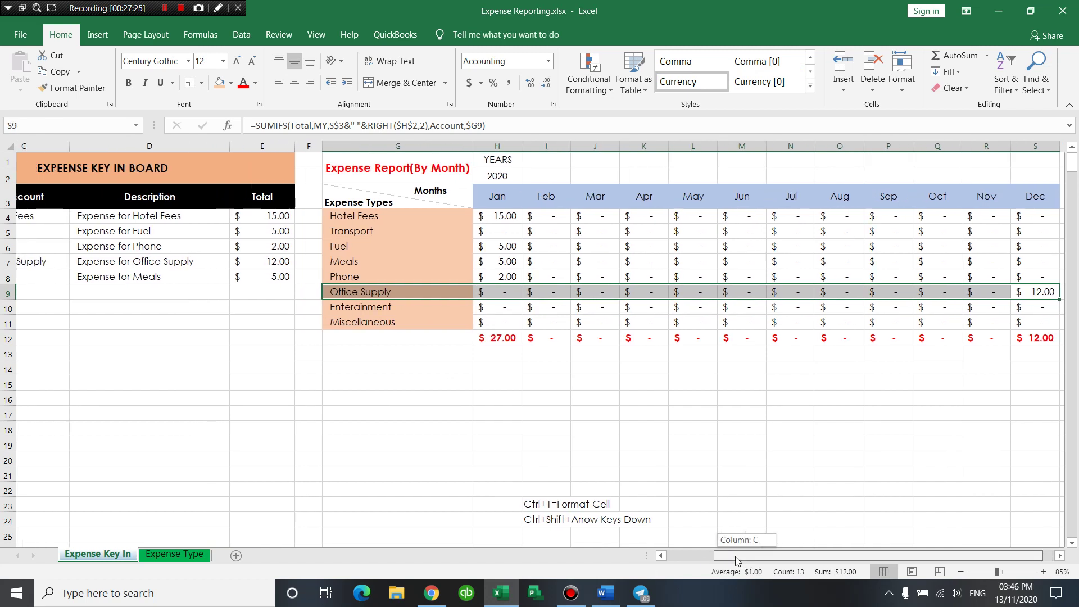
mouse_move(735, 556)
left_mouse_down()
mouse_move(702, 558)
mouse_move(539, 377)
left_mouse_up()
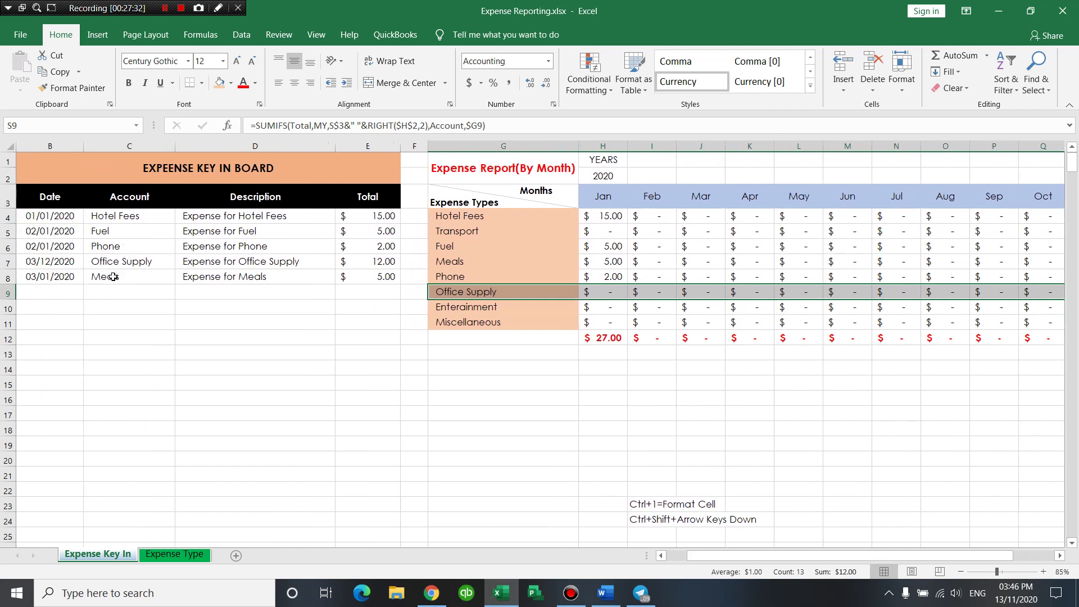
Verify the Office Supply entry and its December total formula in the report.
left_click(132, 264)
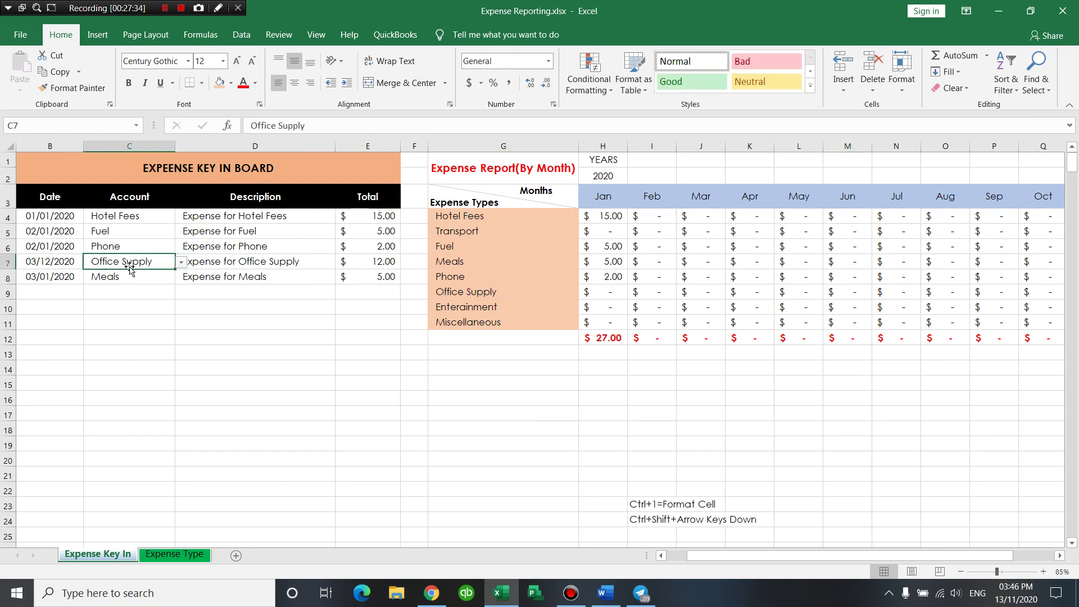
left_click(45, 264)
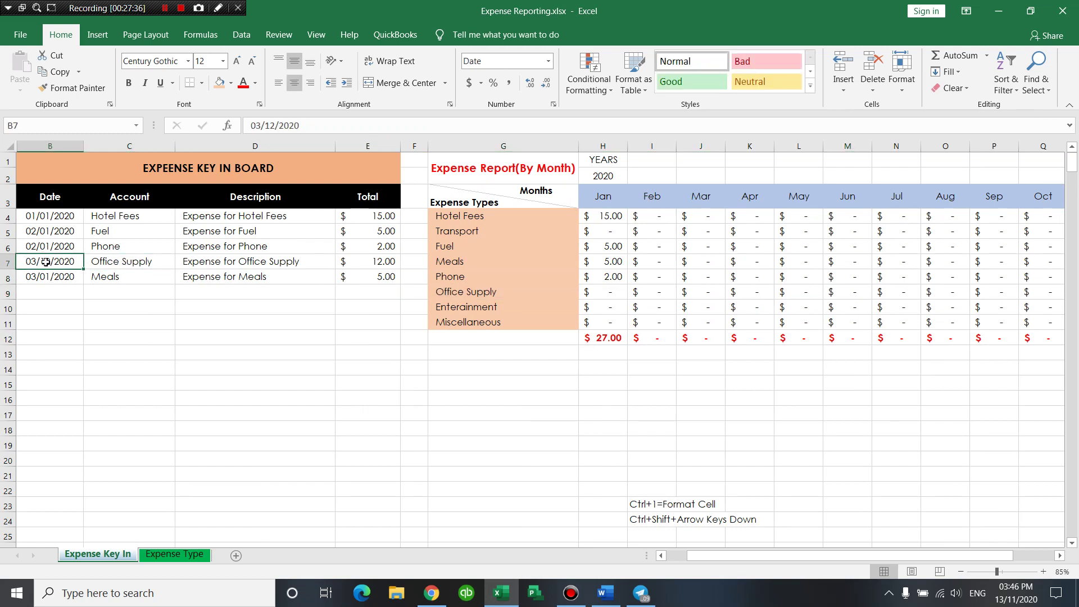
left_click(107, 263)
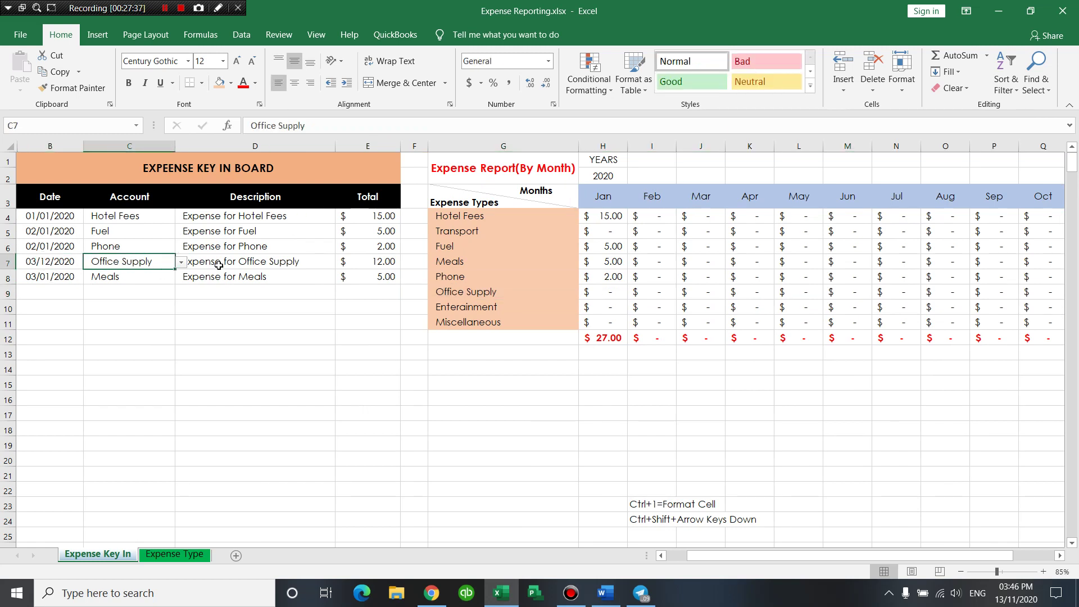
left_click(375, 261)
left_click(494, 290)
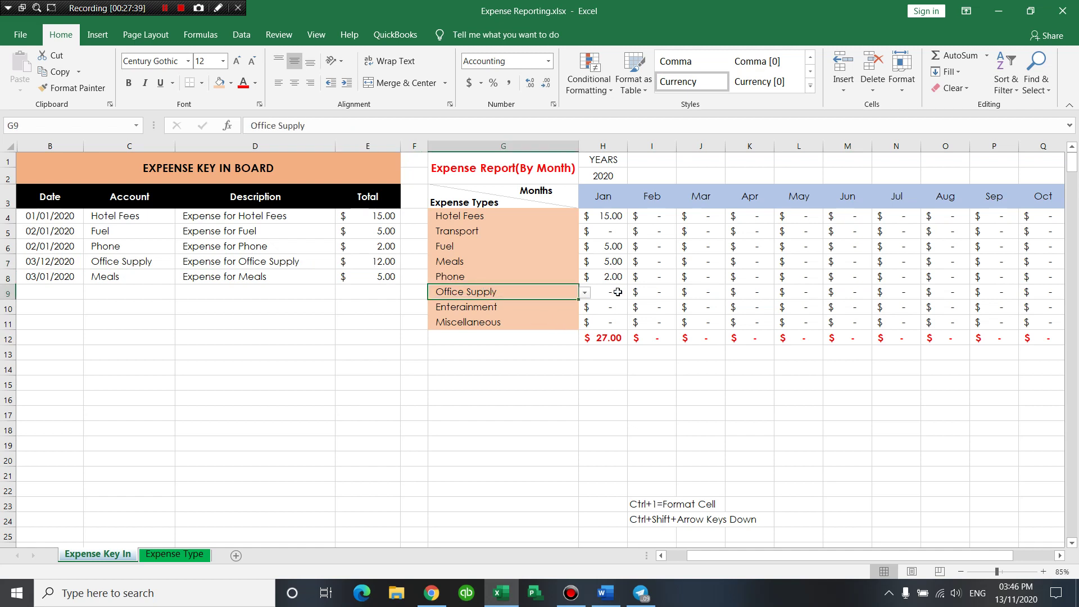
left_click_drag(618, 291, 997, 296)
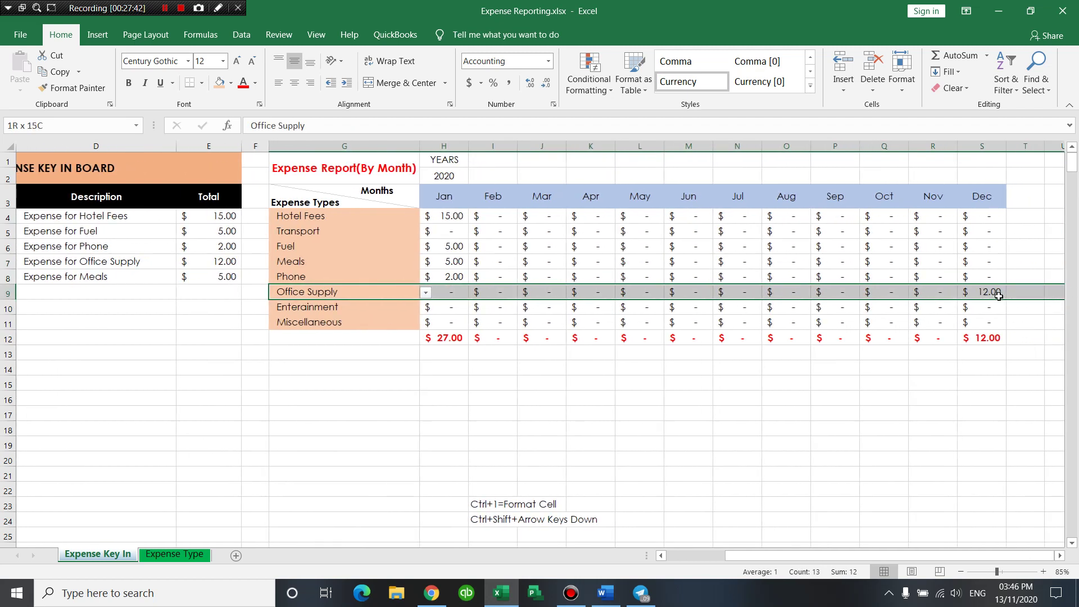
left_click(994, 295)
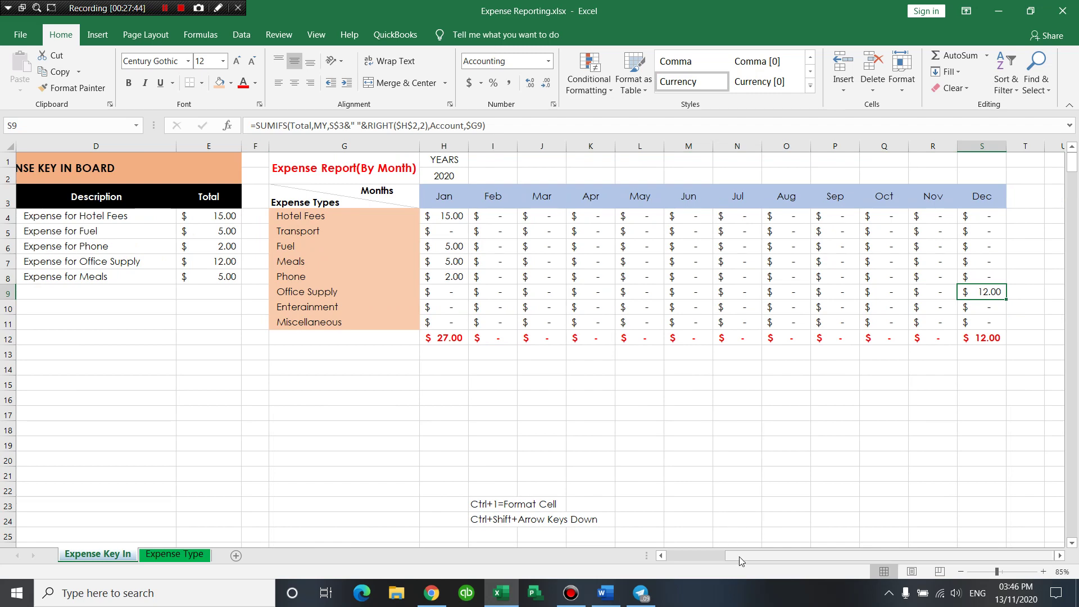
left_click_drag(739, 556, 700, 556)
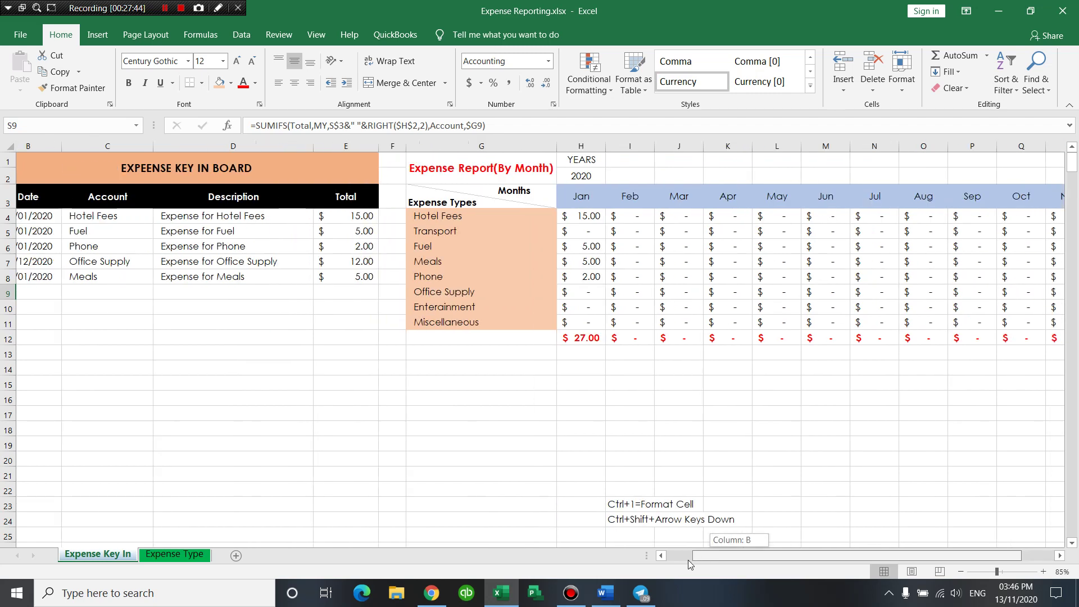
Redate the Meals entry to 03/12/2020 and confirm it moves to December.
double_click(54, 279)
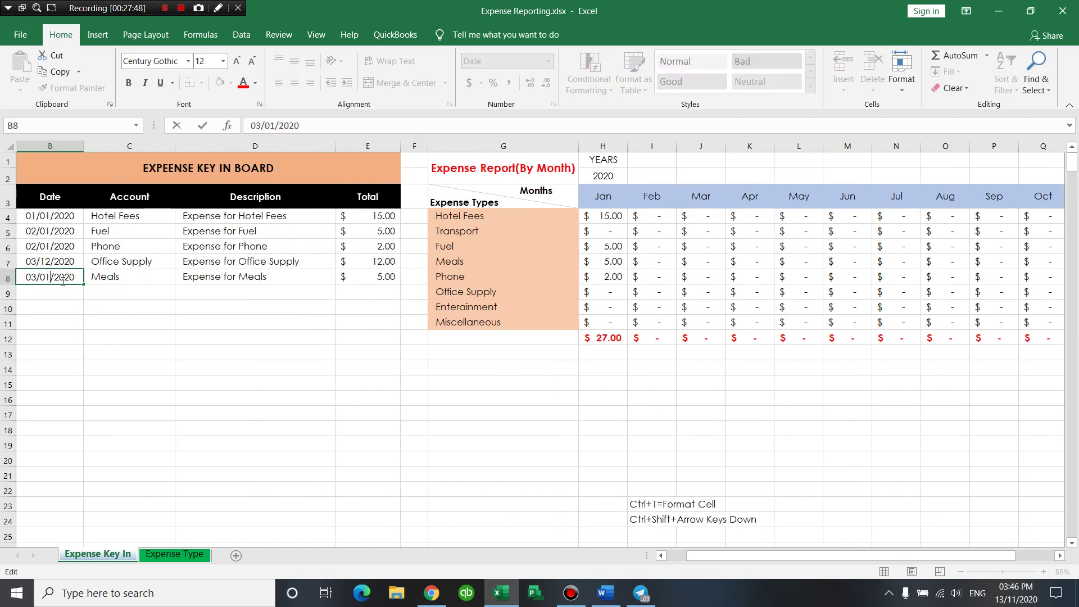
key("BackSpace")
key("BackSpace")
type("12")
key("Return")
left_click(387, 278)
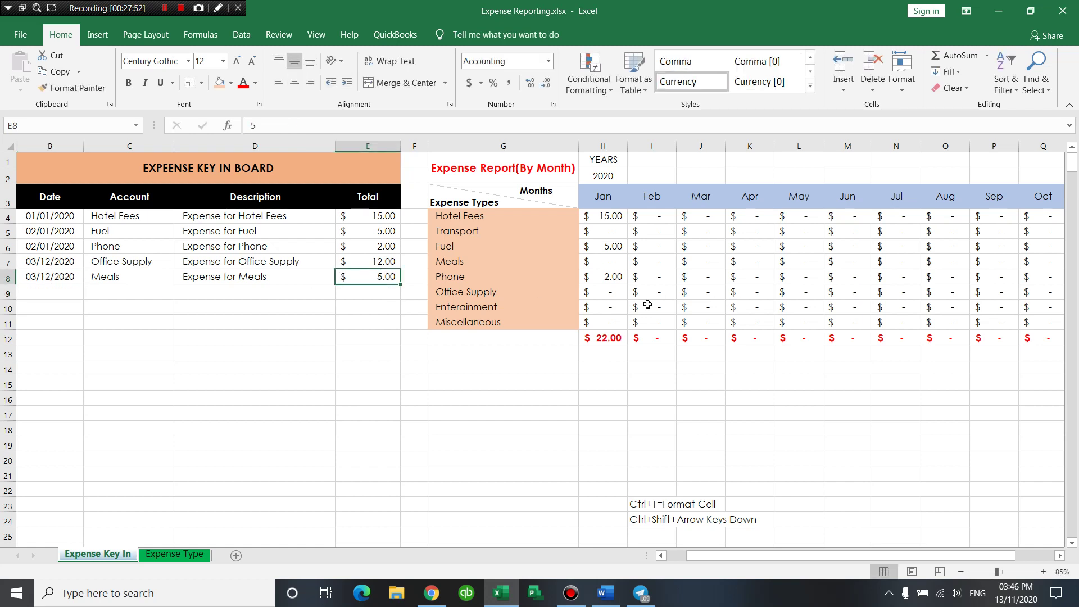
left_click(461, 262)
left_click_drag(647, 260, 988, 263)
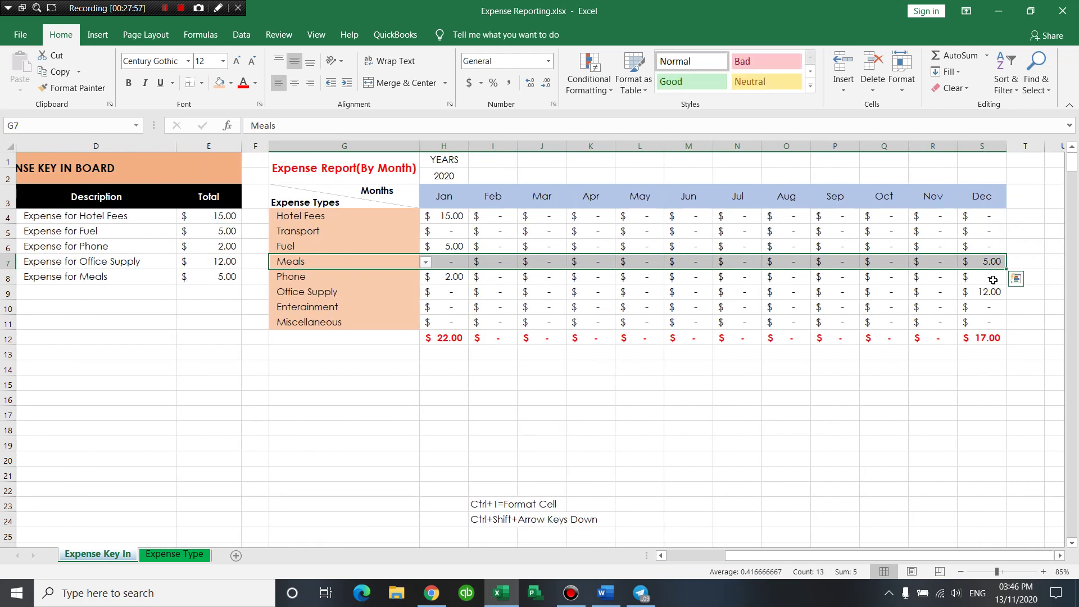
left_click(693, 385)
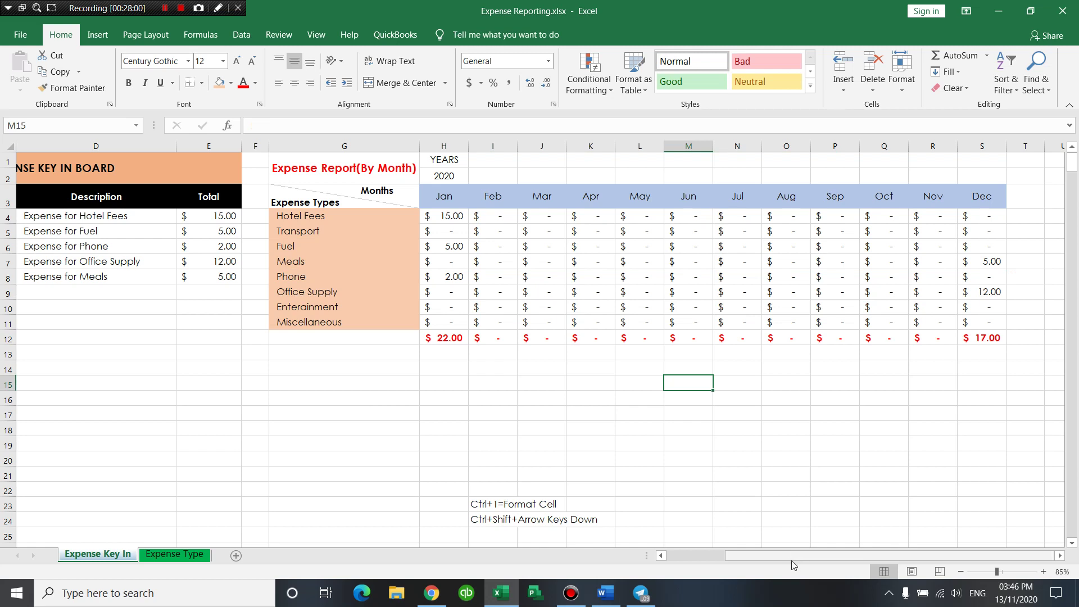
left_click_drag(776, 559, 737, 560)
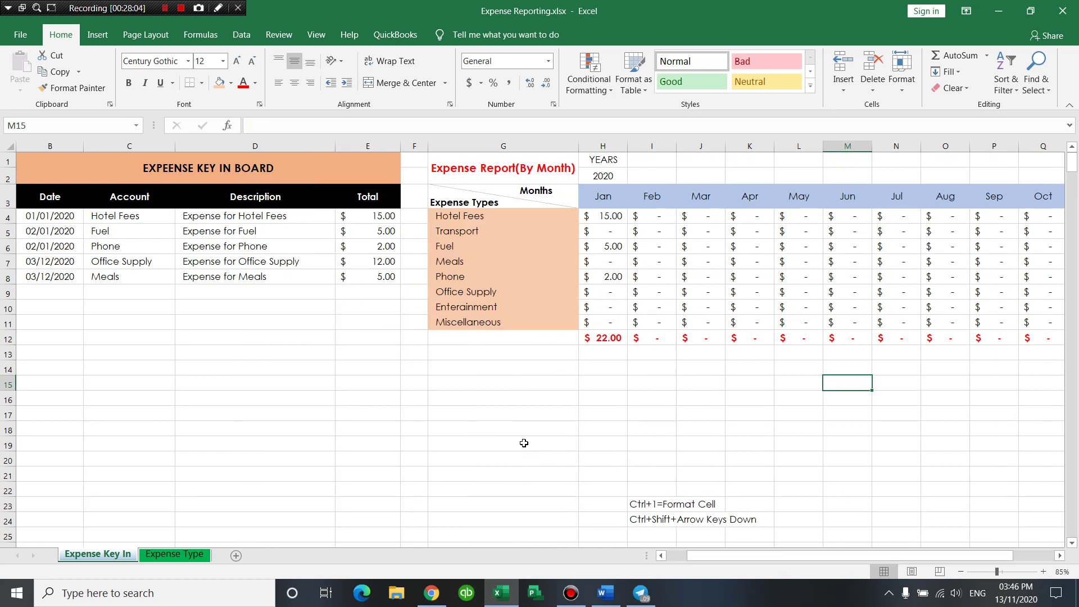
Merge G14:G15 and enter the heading "Expense Report(Rang Date)".
left_click(514, 384)
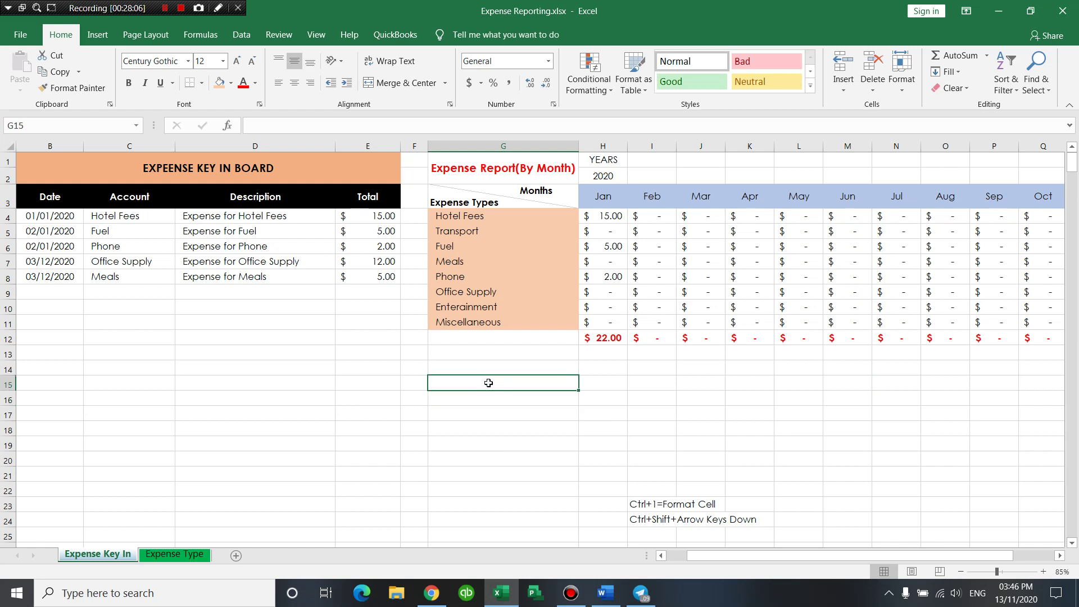
left_click_drag(489, 370, 489, 379)
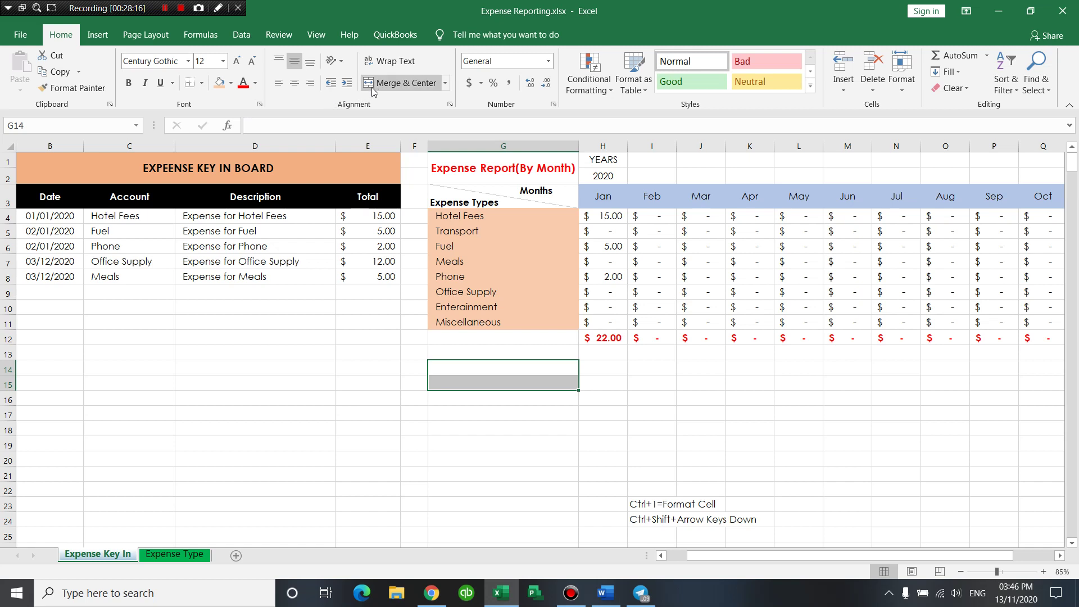
left_click(400, 82)
type("Ex")
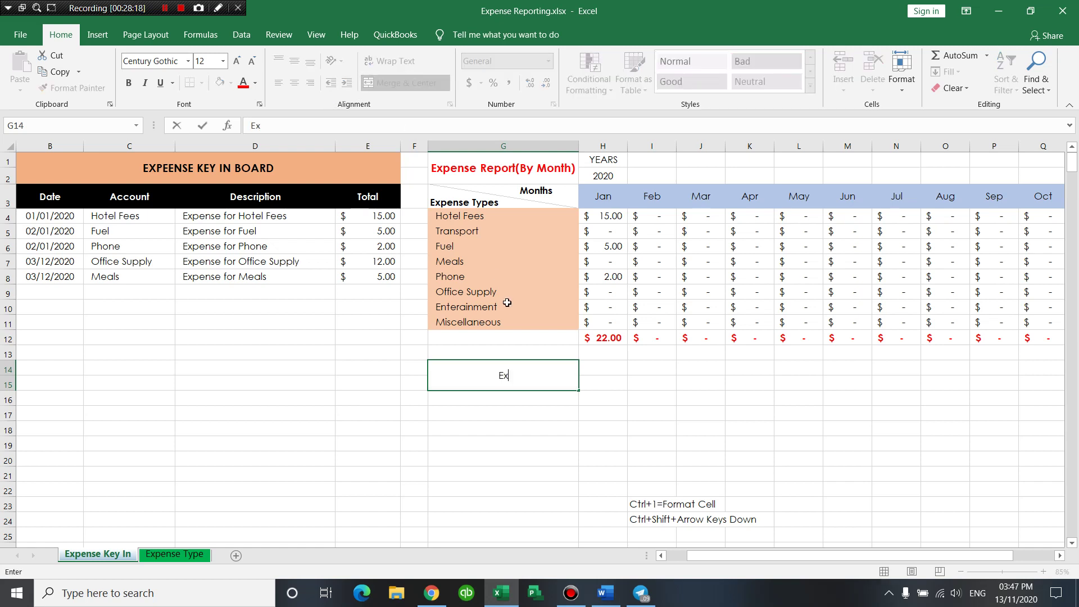
type("p")
type("ense Rep")
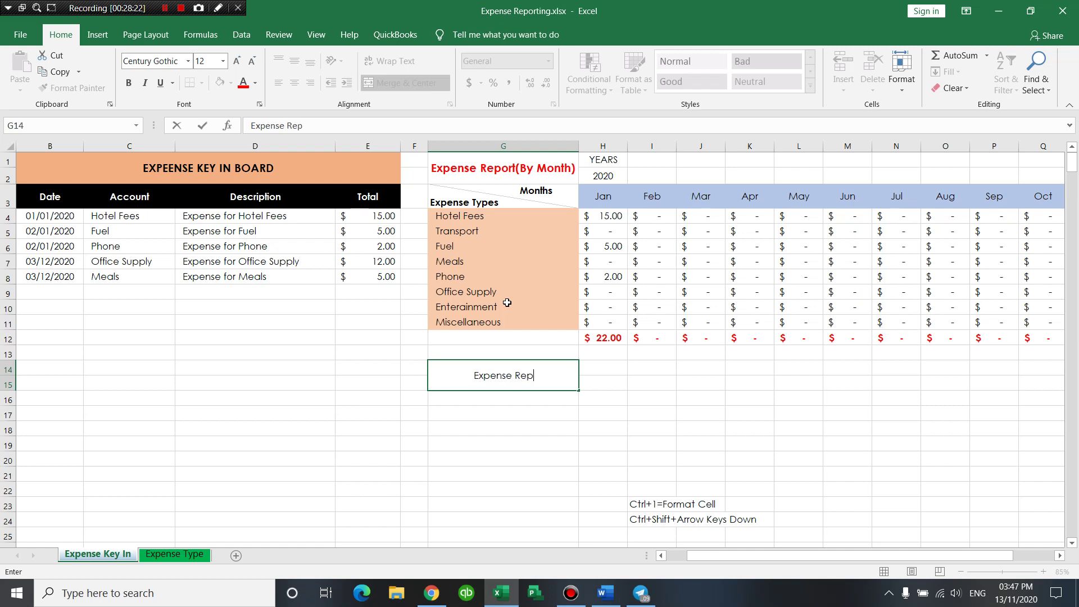
type("ort(")
type("R")
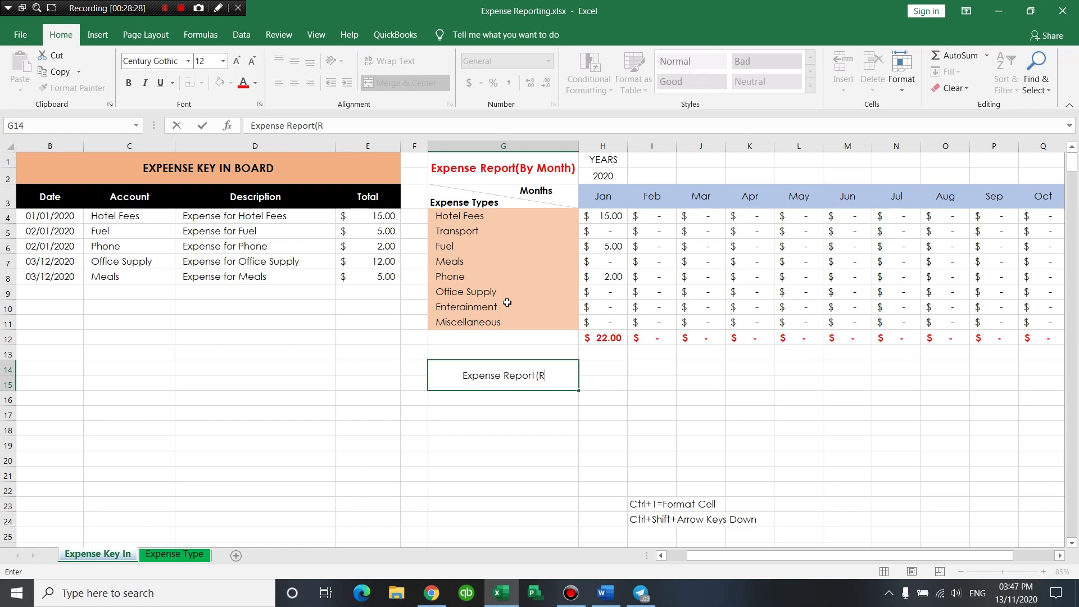
type("angda")
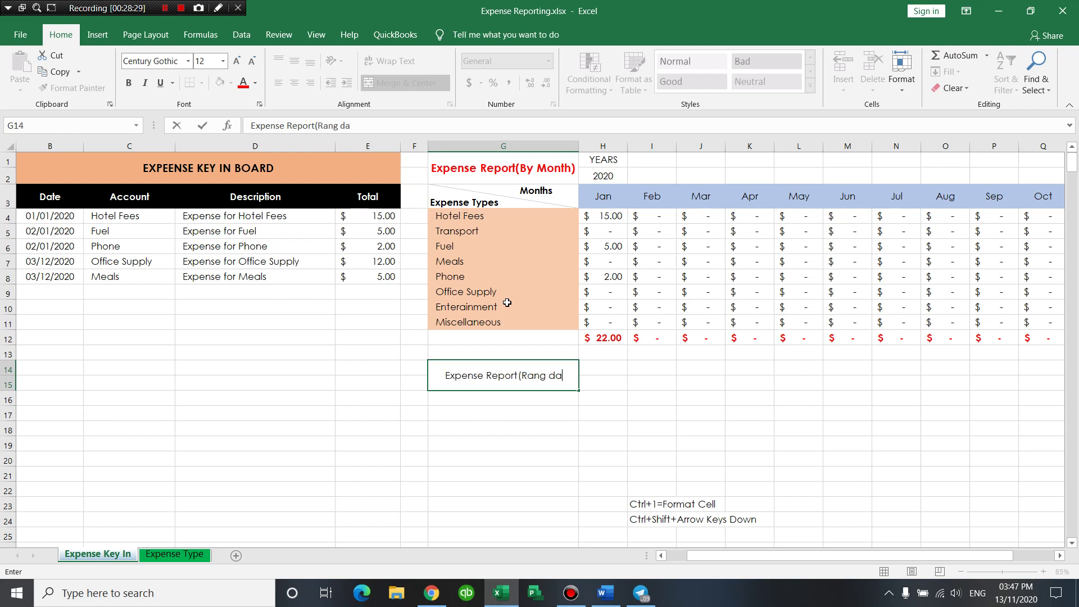
type("ta)")
key("BackSpace")
key("BackSpace")
key("BackSpace")
type("Date)")
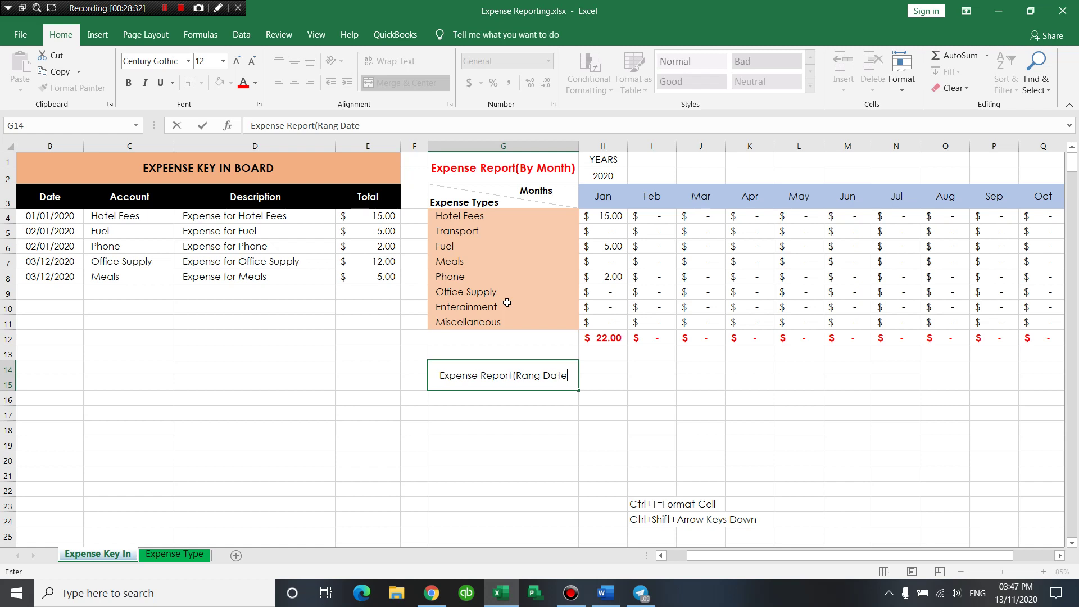
key("Return")
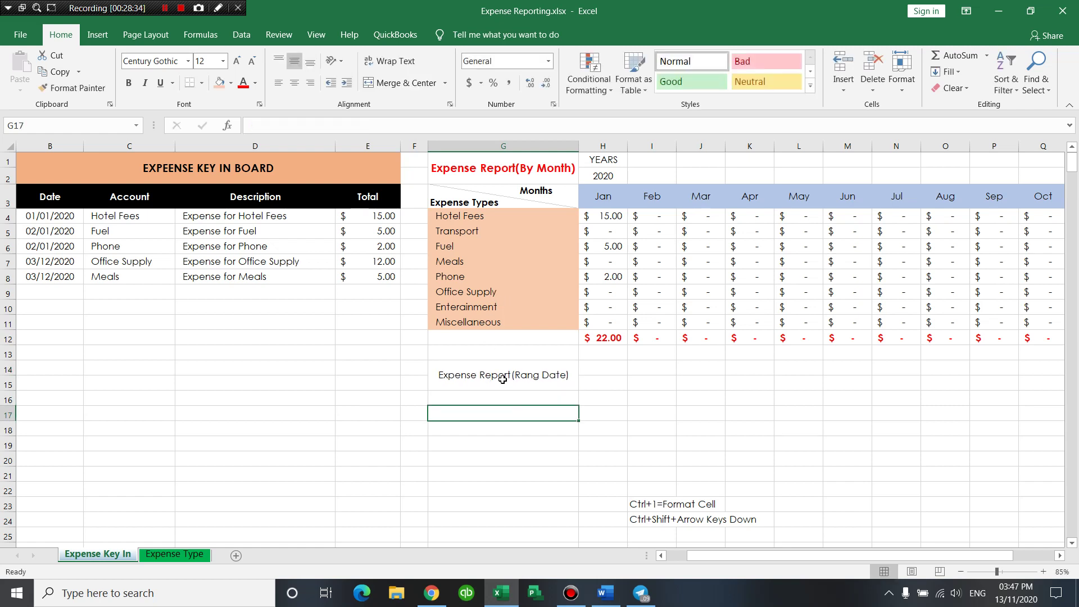
Copy the By Month title's red bold format onto the new heading and widen column G.
left_click(500, 375)
left_click(461, 170)
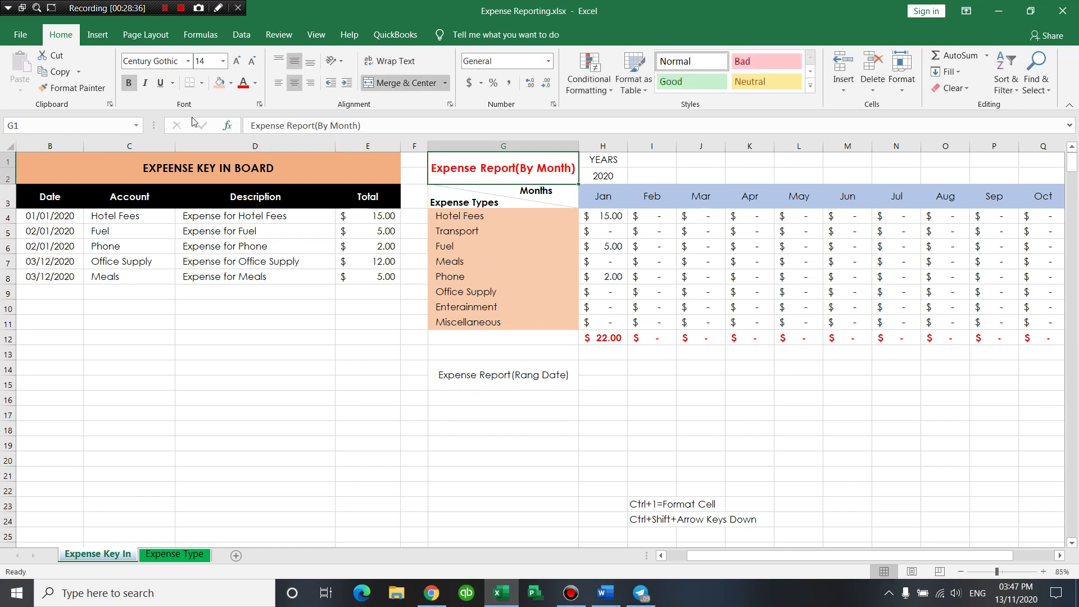
left_click(72, 87)
left_click(523, 374)
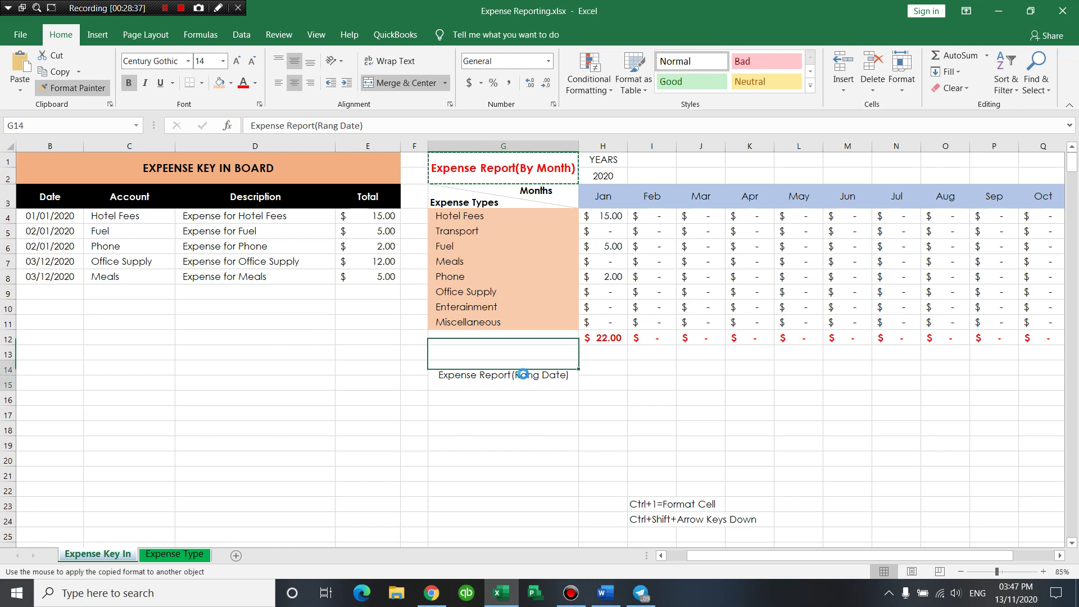
left_click(568, 430)
left_click_drag(579, 146, 584, 146)
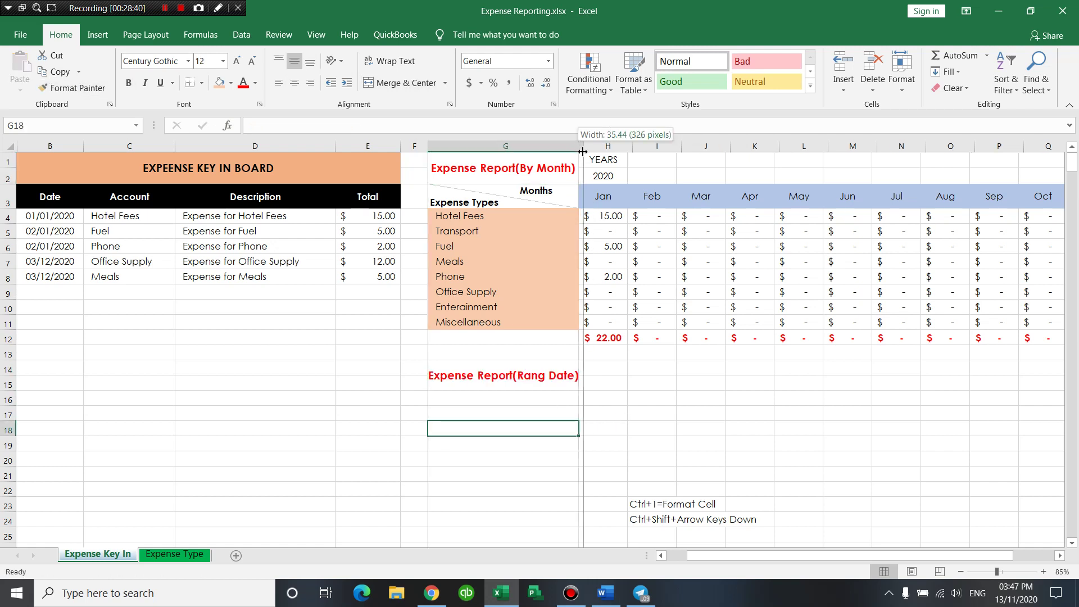
left_click(557, 410)
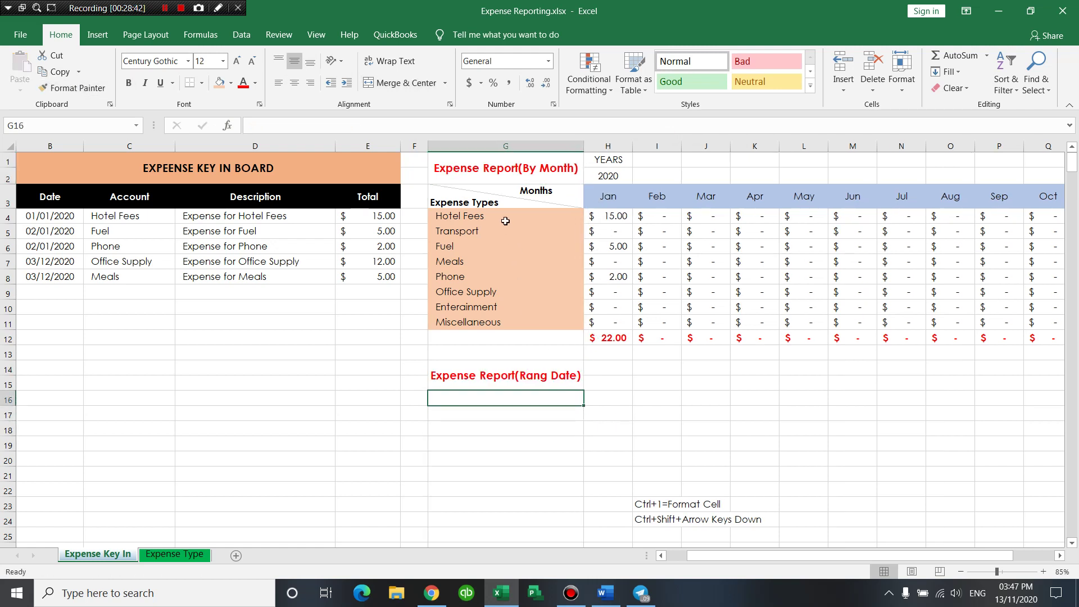
Copy the eight expense types from G4:G11 into G16:G23 below the Rang Date heading.
left_click_drag(506, 218, 515, 316)
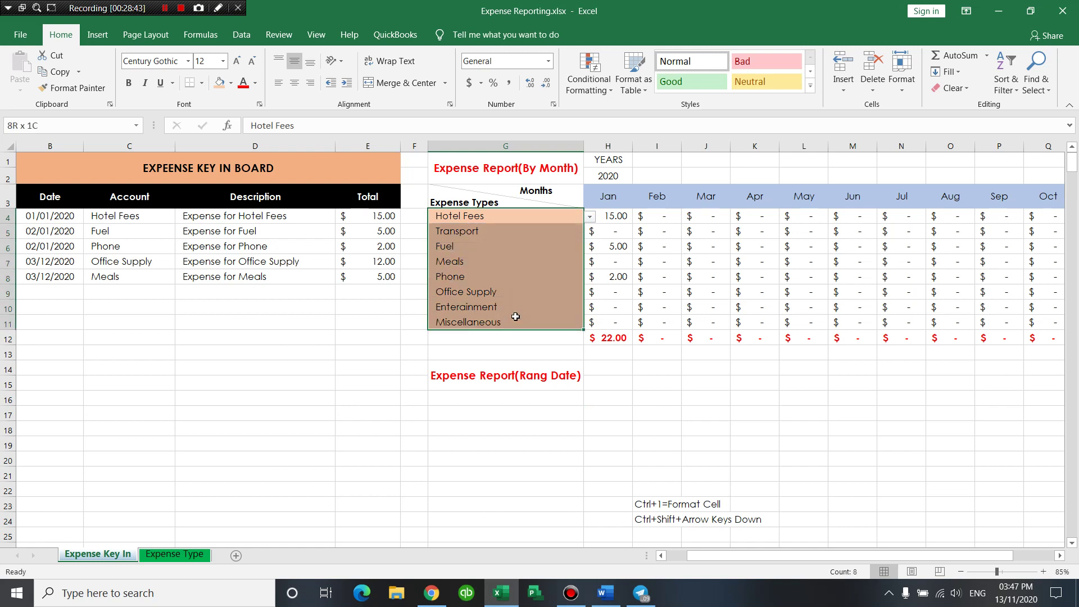
key("ctrl+c")
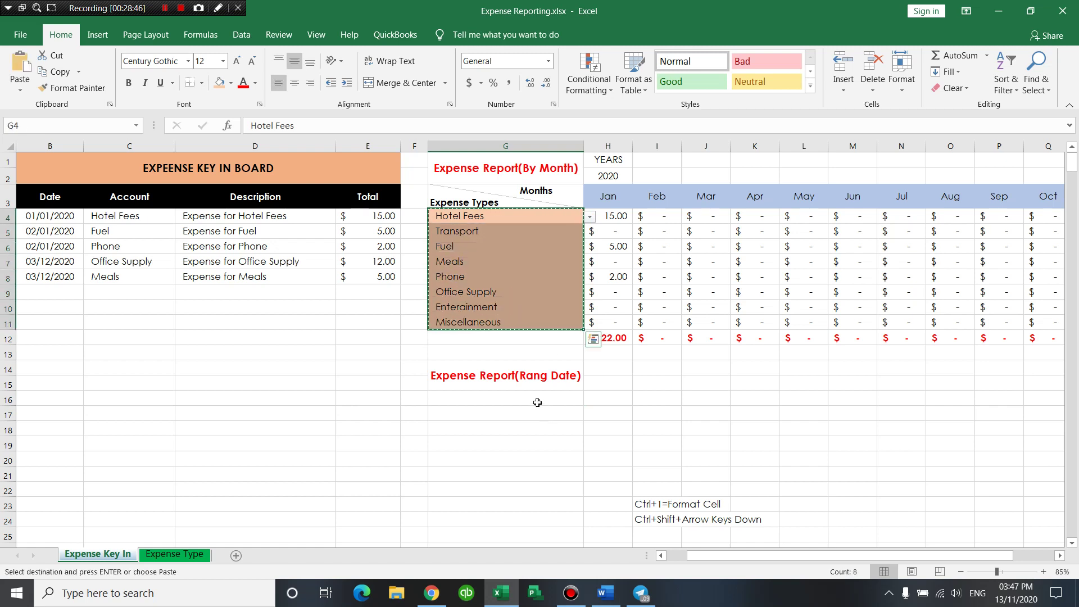
left_click(537, 400)
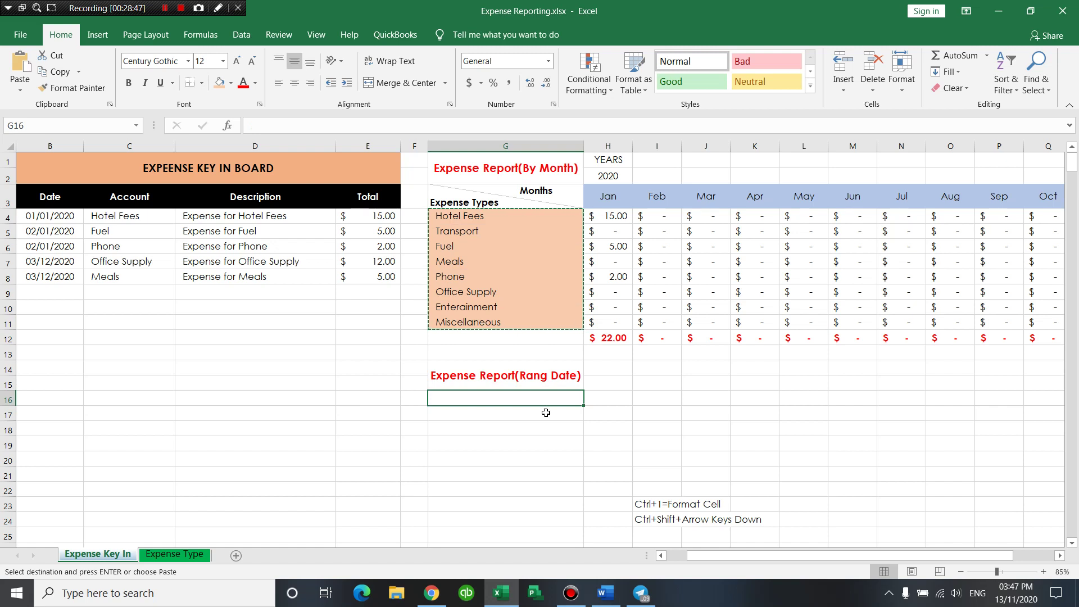
key("ctrl+v")
key("Right")
key("Right")
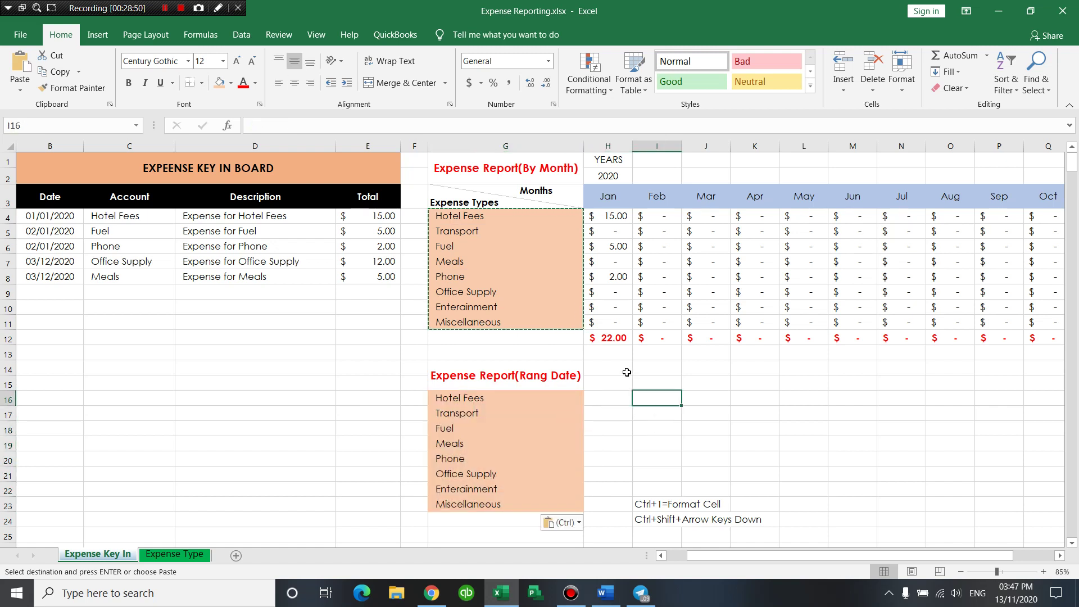
Enter the labels 'From' in H14 and 'To' in H15.
left_click(627, 372)
key("Down")
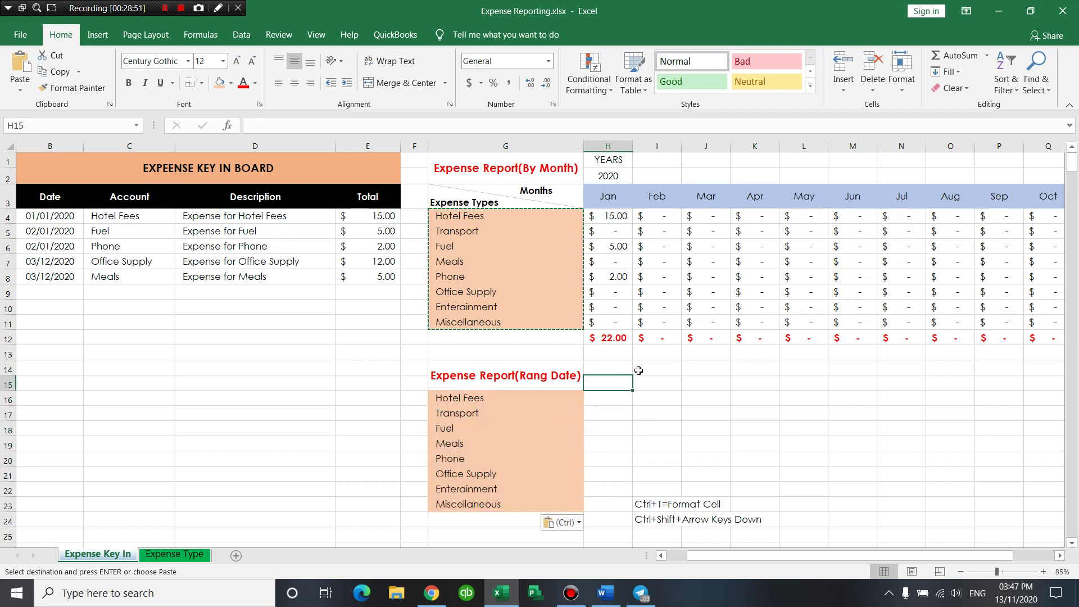
key("Up")
type("Fro")
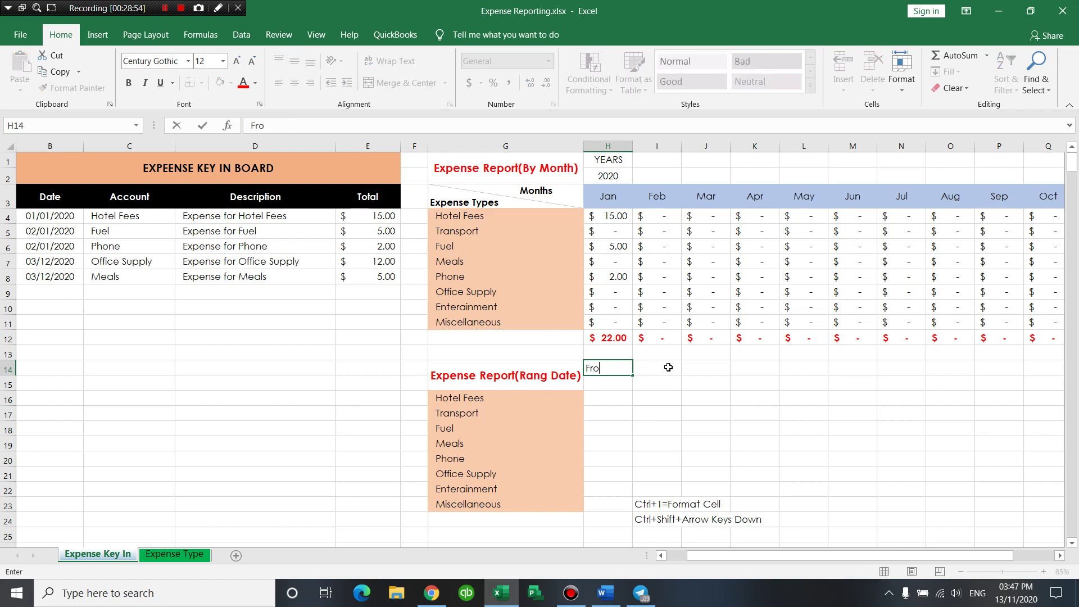
type("m")
key("Return")
type("To")
key("Tab")
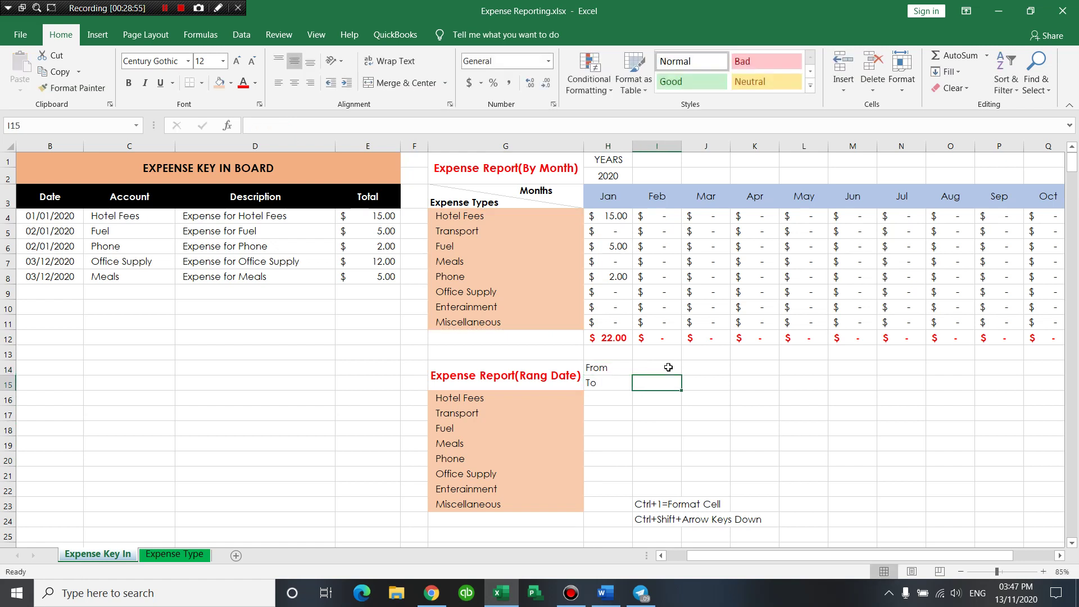
Merge I14:J15 across row by row to create the From and To date input cells.
left_click_drag(668, 367, 693, 362)
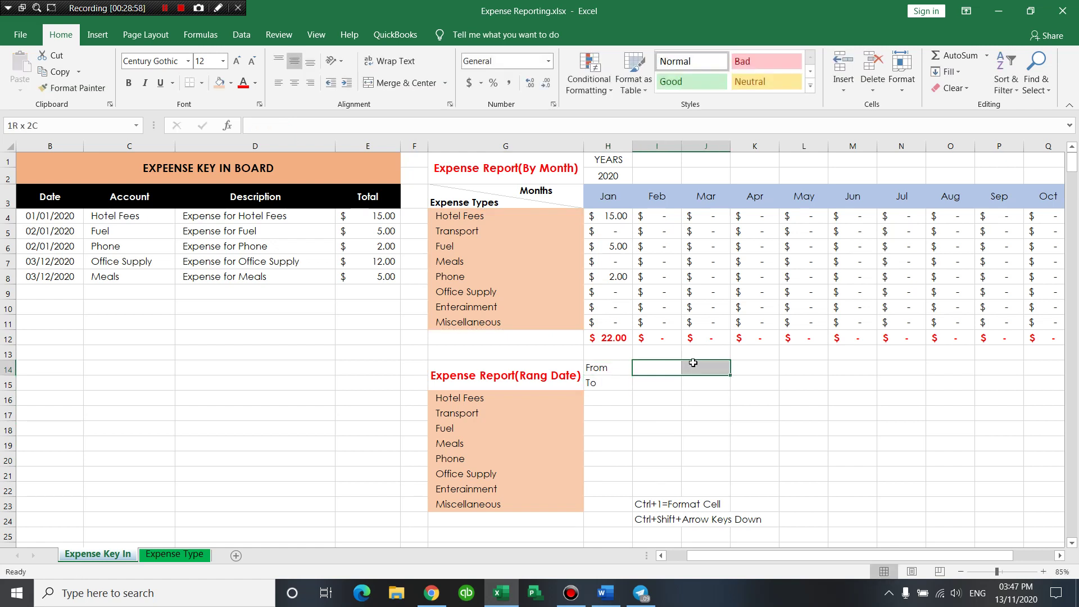
left_click_drag(696, 372, 696, 382)
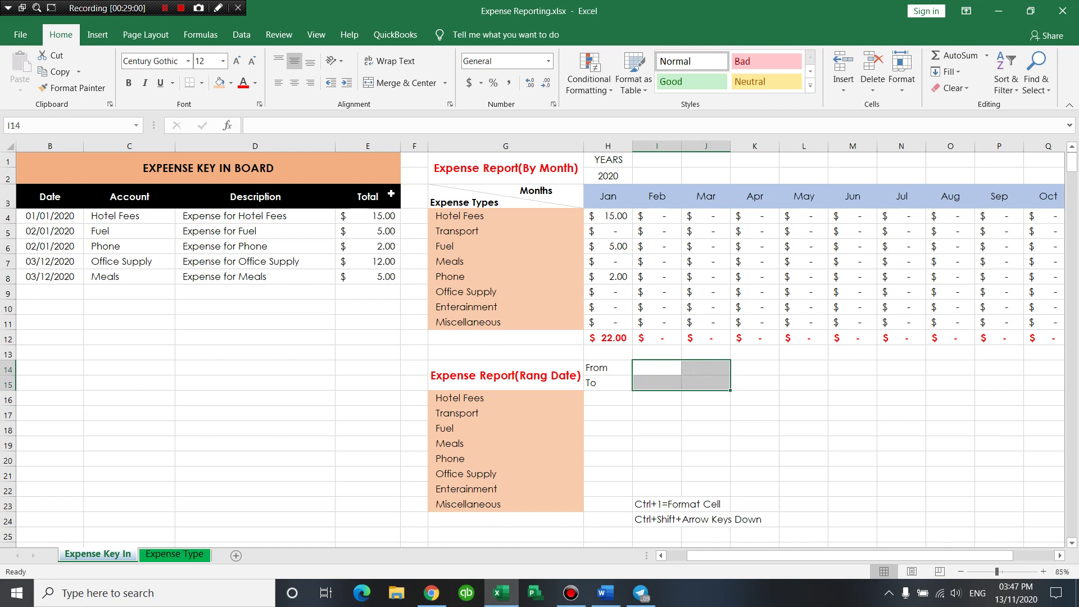
left_click(446, 84)
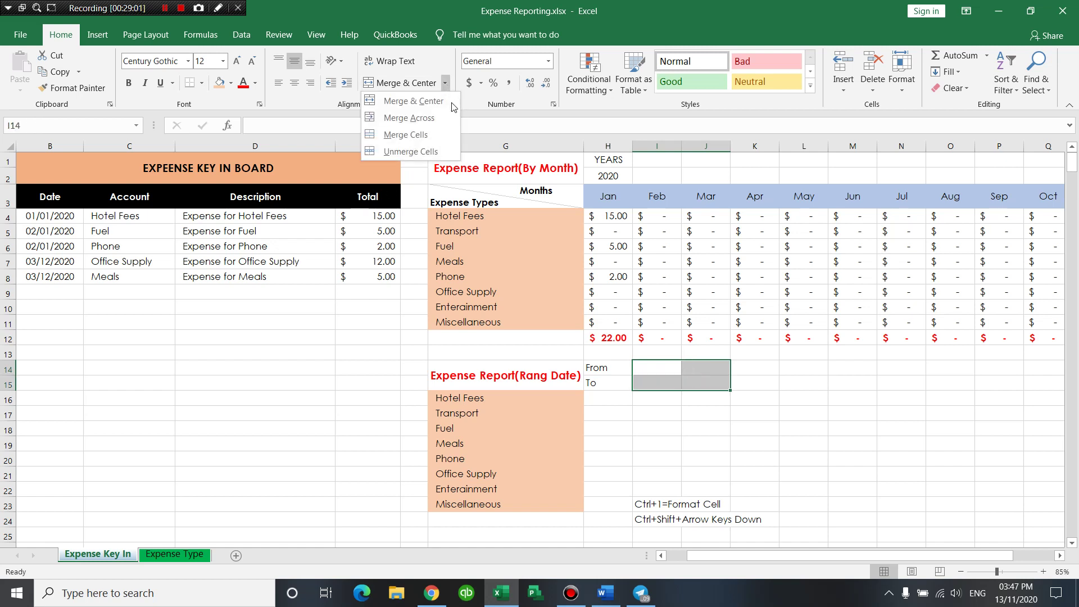
left_click(413, 119)
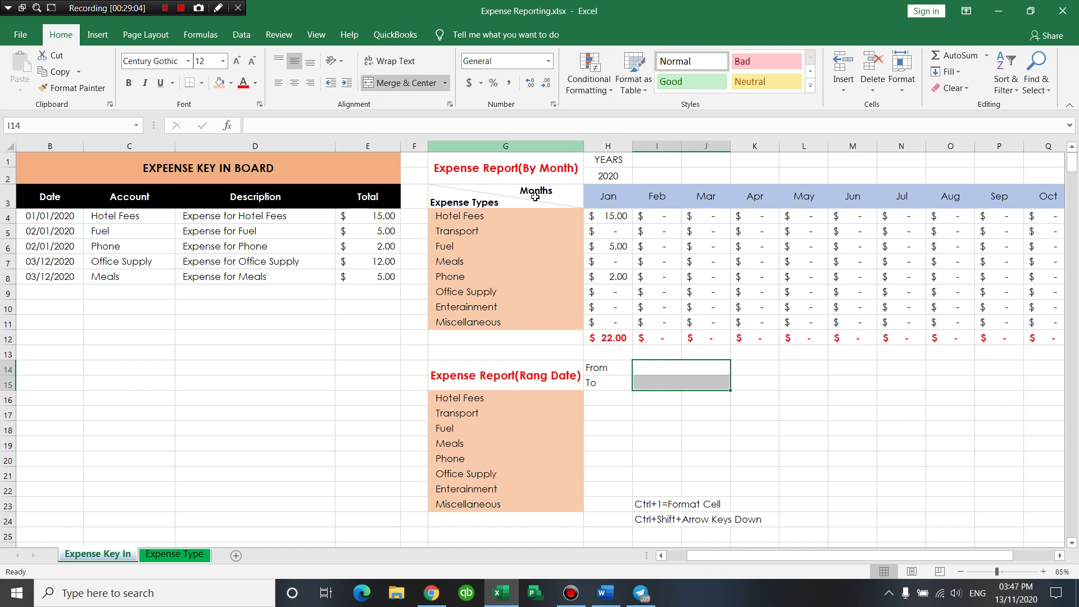
left_click(669, 365)
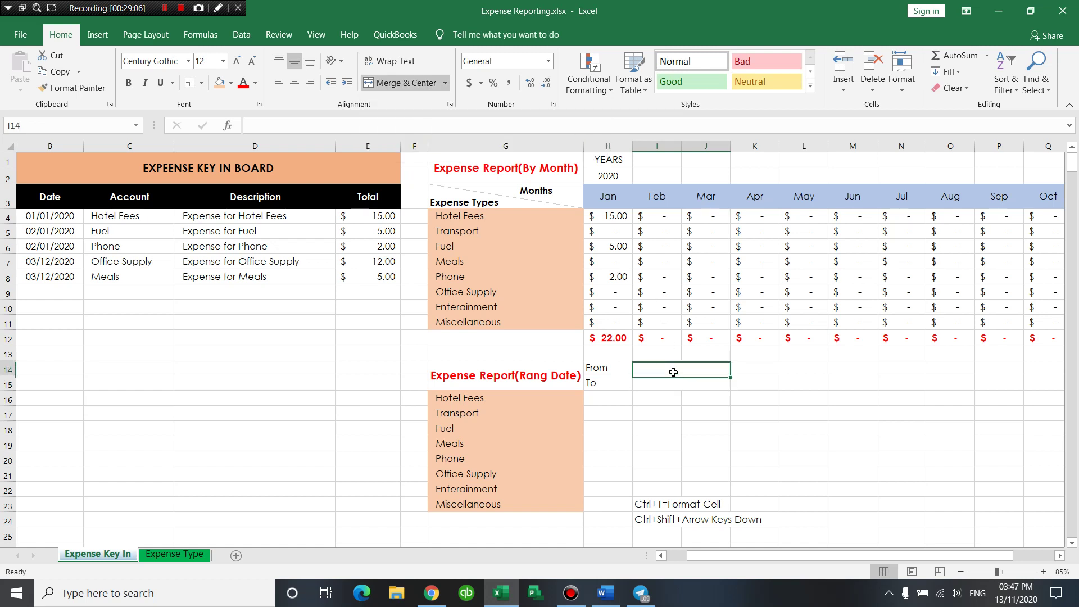
left_click(673, 382)
left_click(652, 448)
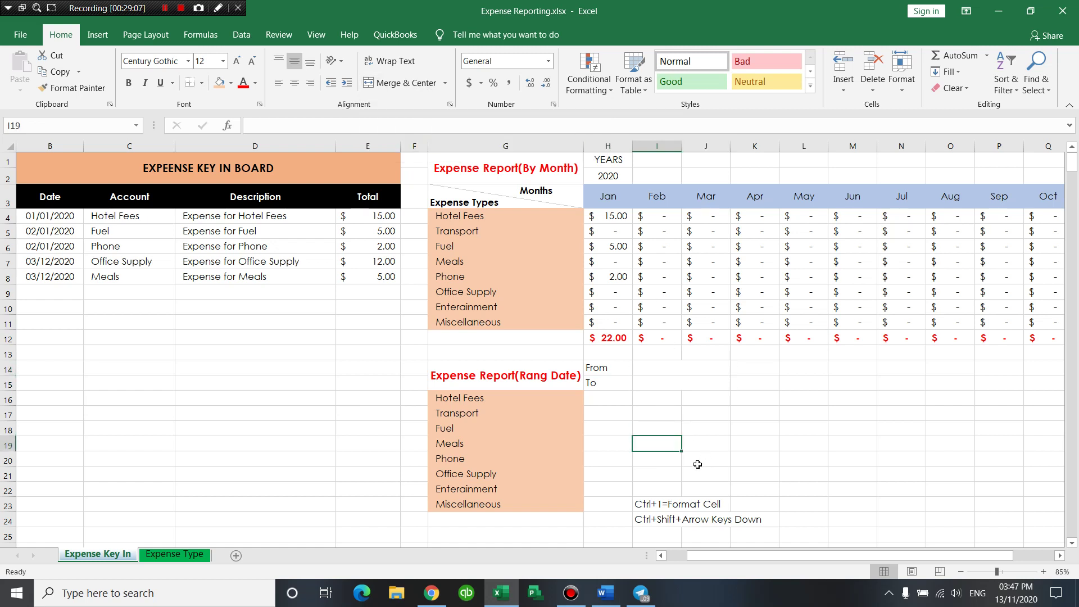
Move the shortcut notes down and shift the report's expense types one row down to G17:G24.
scroll(663, 479, "down", 1)
mouse_move(650, 448)
left_mouse_down()
mouse_move(682, 462)
mouse_move(664, 517)
left_mouse_up()
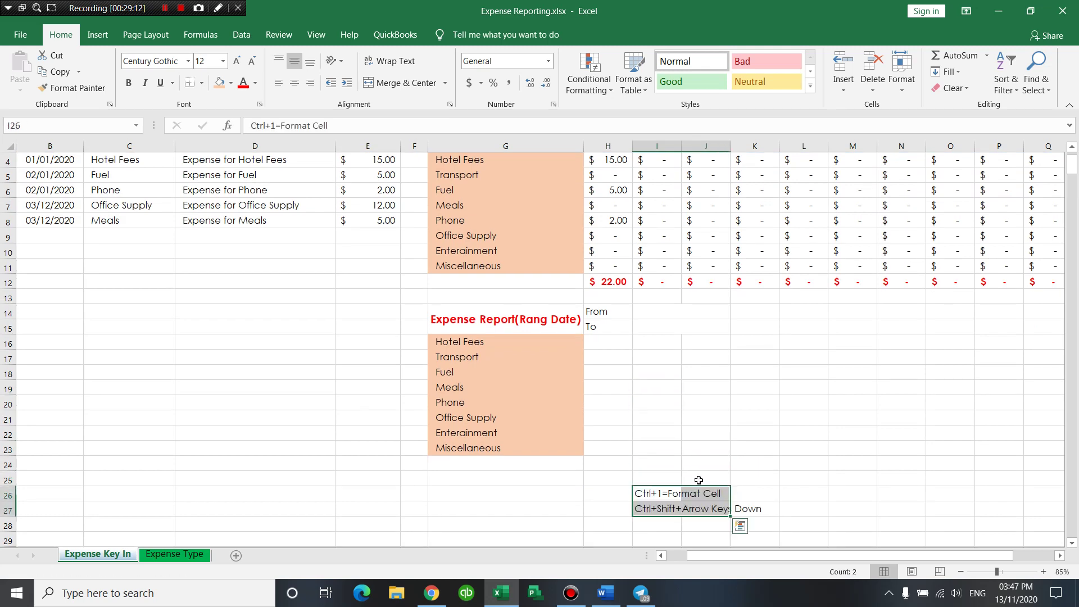
scroll(699, 437, "up", 1)
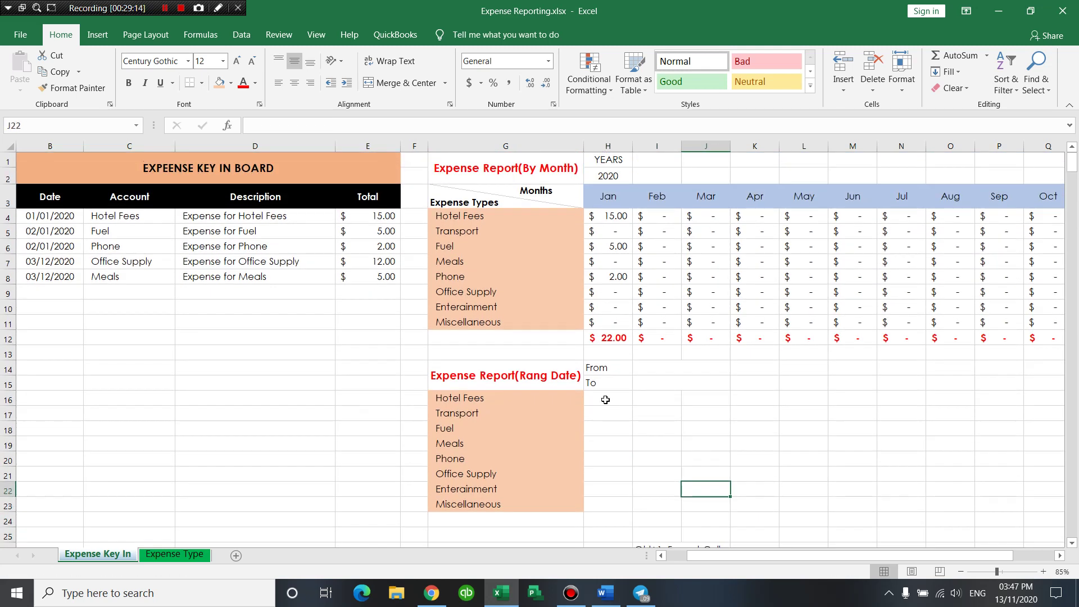
left_click(605, 400)
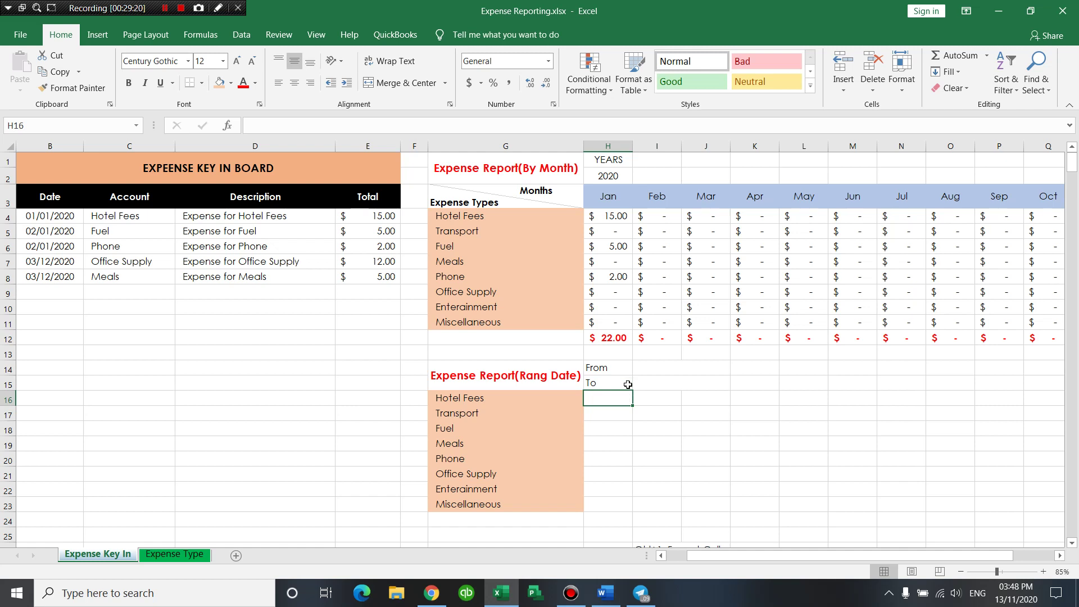
left_click_drag(505, 396, 563, 507)
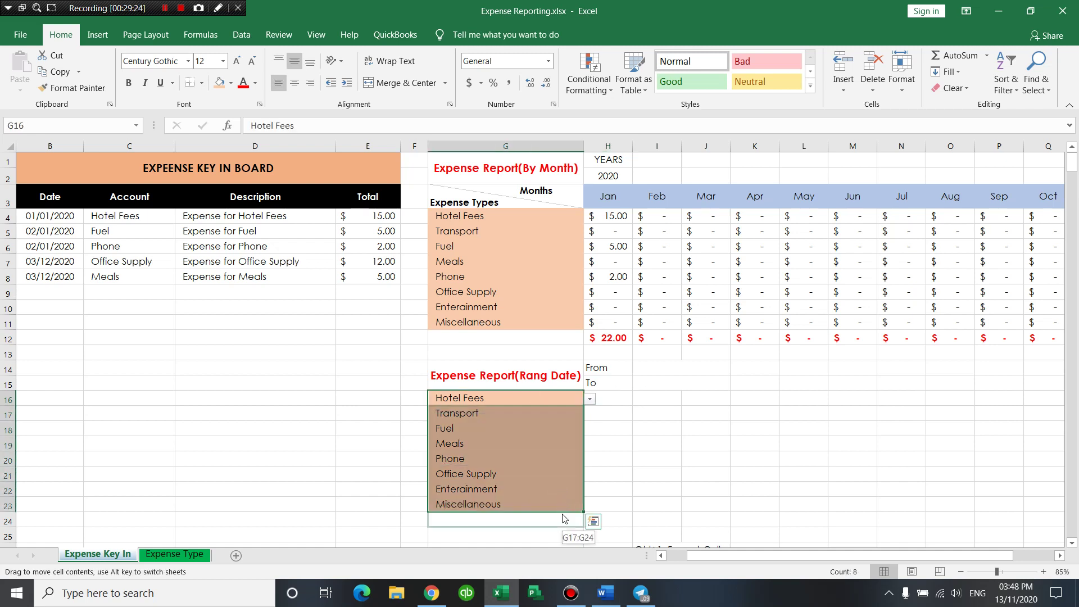
left_click_drag(562, 511, 562, 525)
Merge H16:I24 across row by row and begin typing the Total label in H16.
left_click(614, 397)
left_click_drag(614, 397, 657, 397)
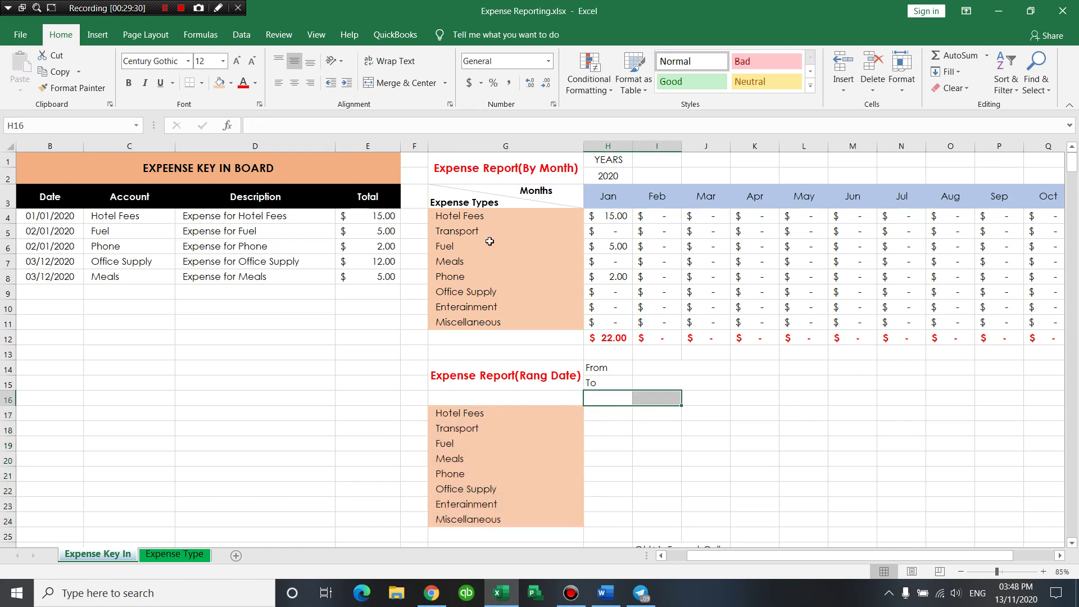
left_click_drag(622, 396, 660, 521)
left_click(444, 82)
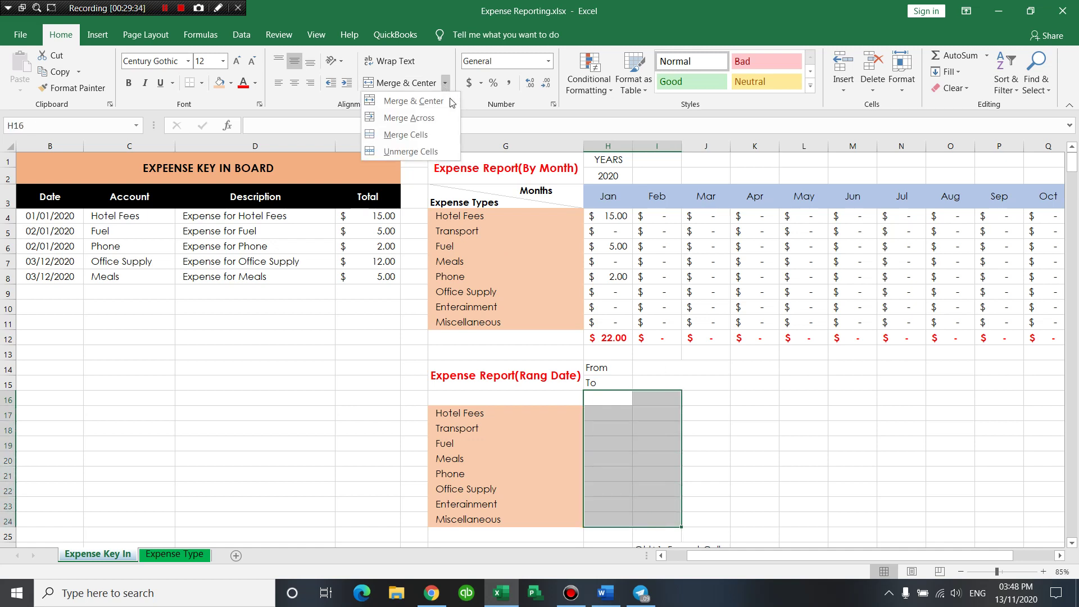
left_click(426, 125)
left_click(629, 393)
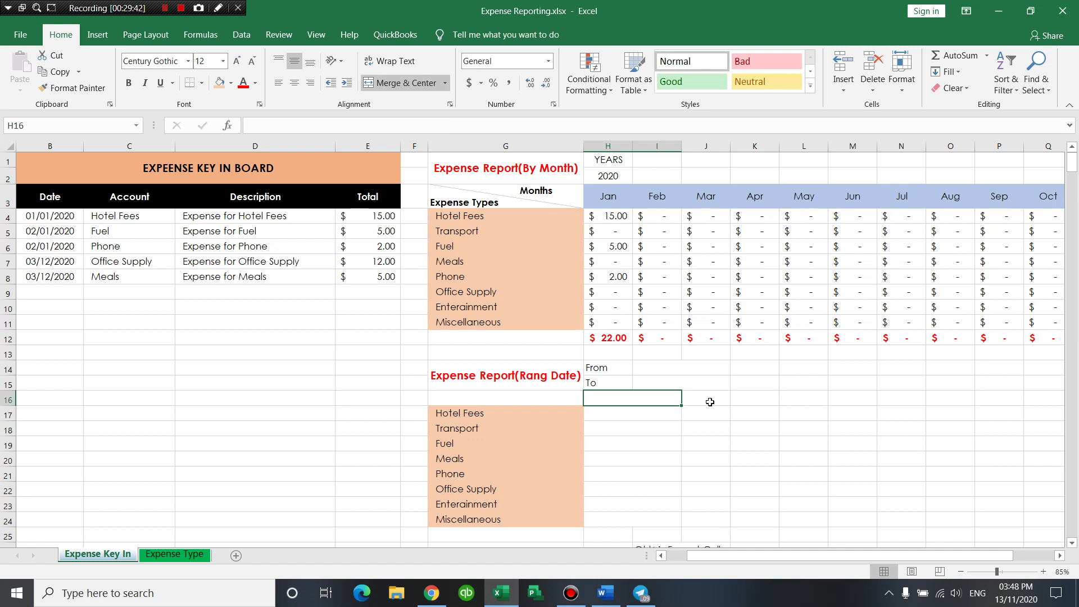
type("Total Amount(Rang DAt")
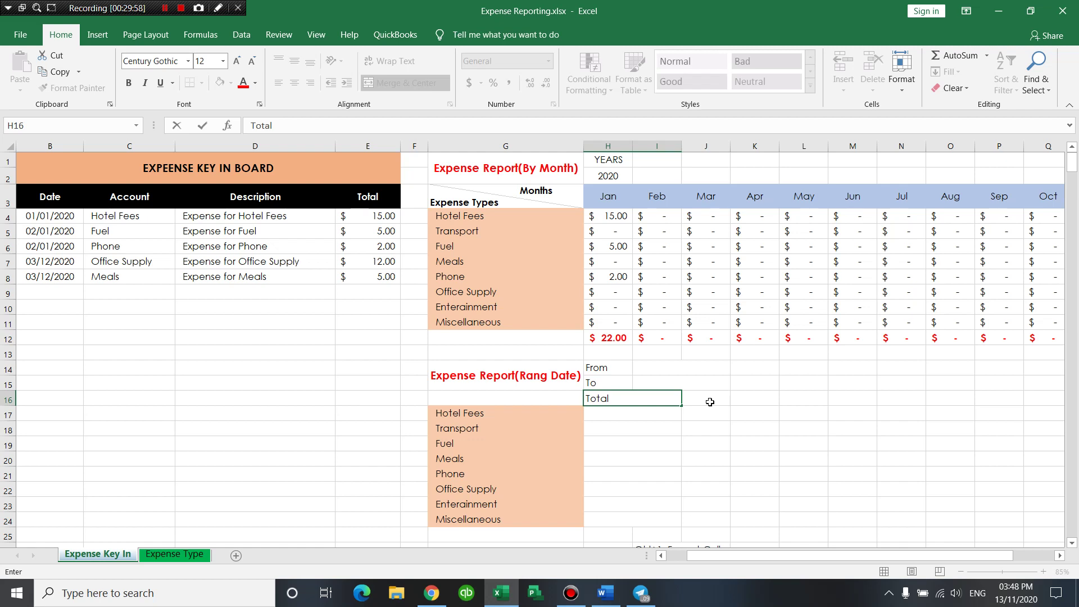
Type the H16 heading text with a 'Rang Date' suffix, correcting its capitalisation.
type("Amo")
type("unt(Rang")
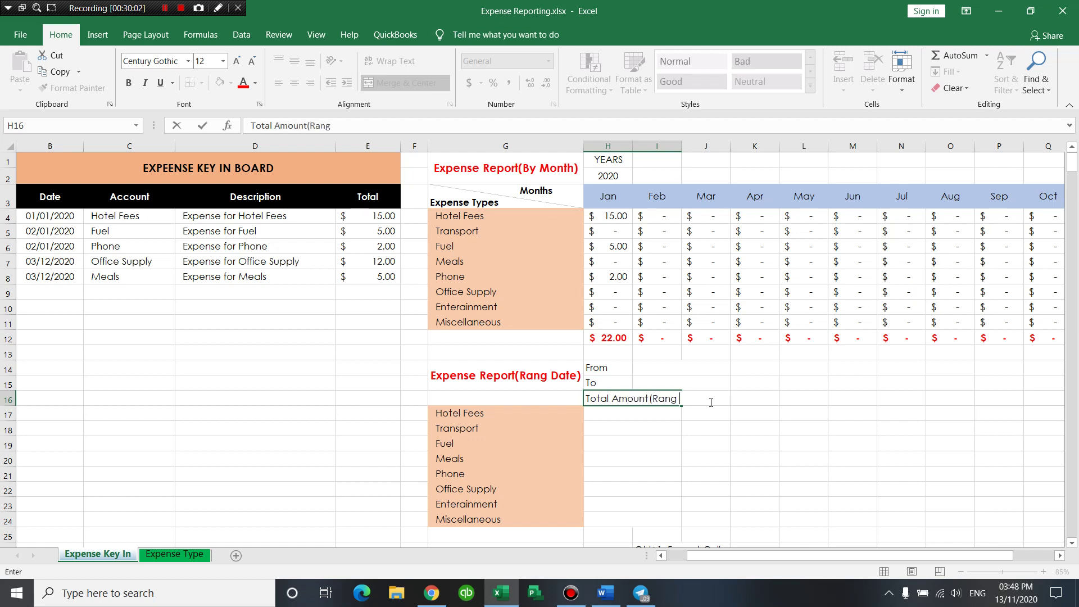
type(" DAte")
key("BackSpace")
key("BackSpace")
type("ate")
left_click(710, 413)
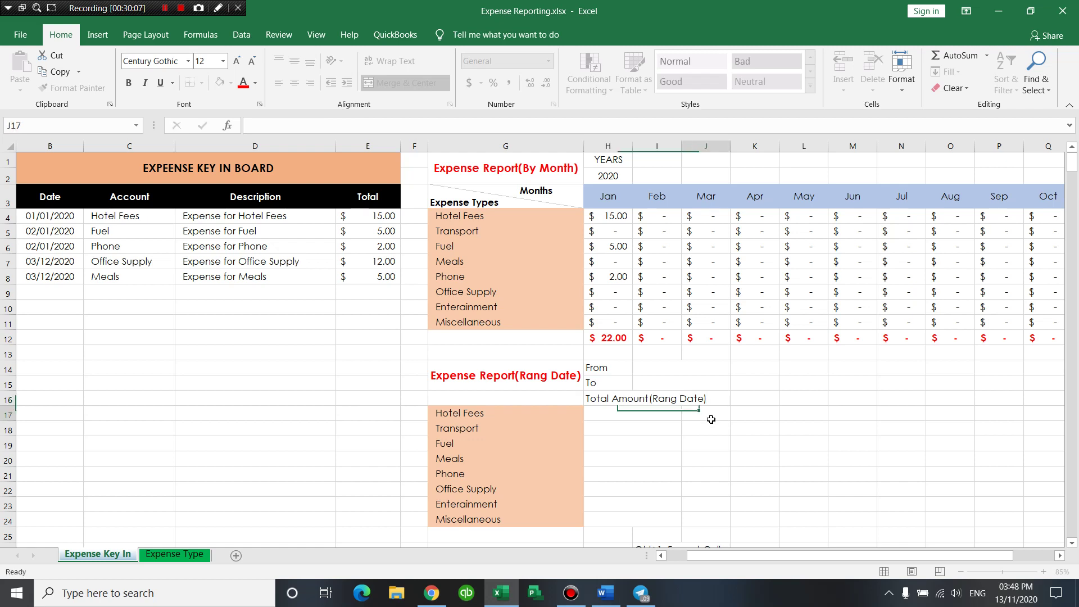
Trim the date-range suffix from H16 so the heading reads 'Total Amount'.
double_click(633, 399)
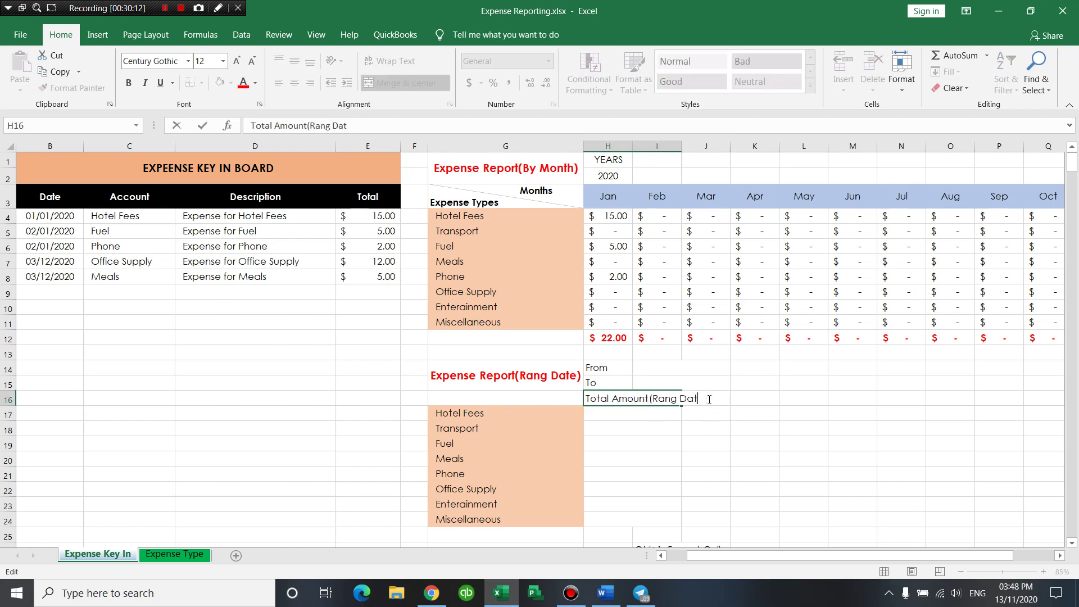
key("BackSpace")
key("BackSpace")
key("BackSpace")
key("BackSpace")
key("BackSpace")
key("BackSpace")
key("Return")
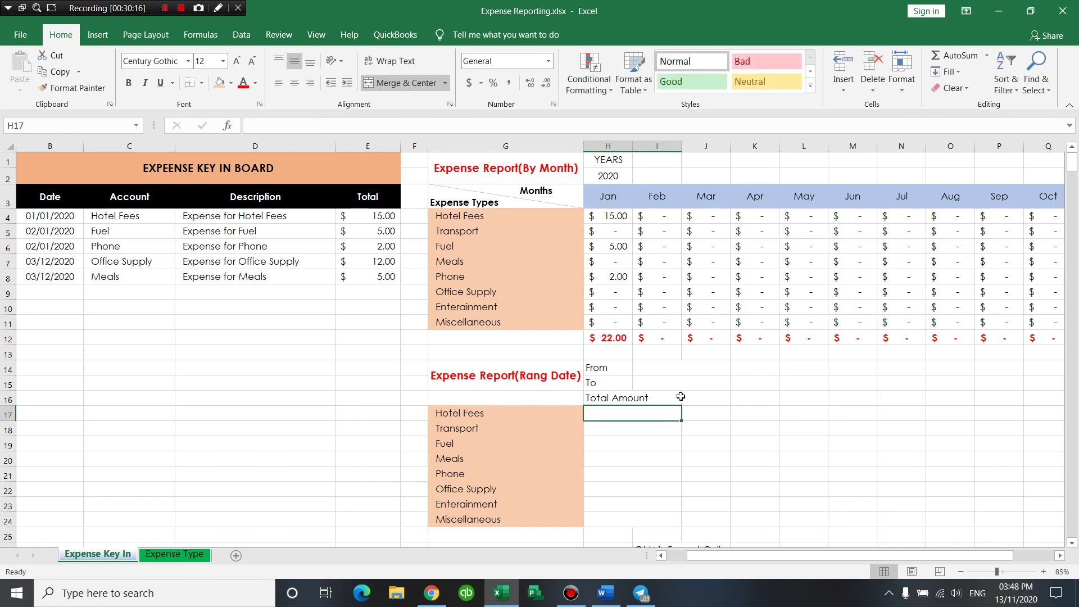
left_click(672, 397)
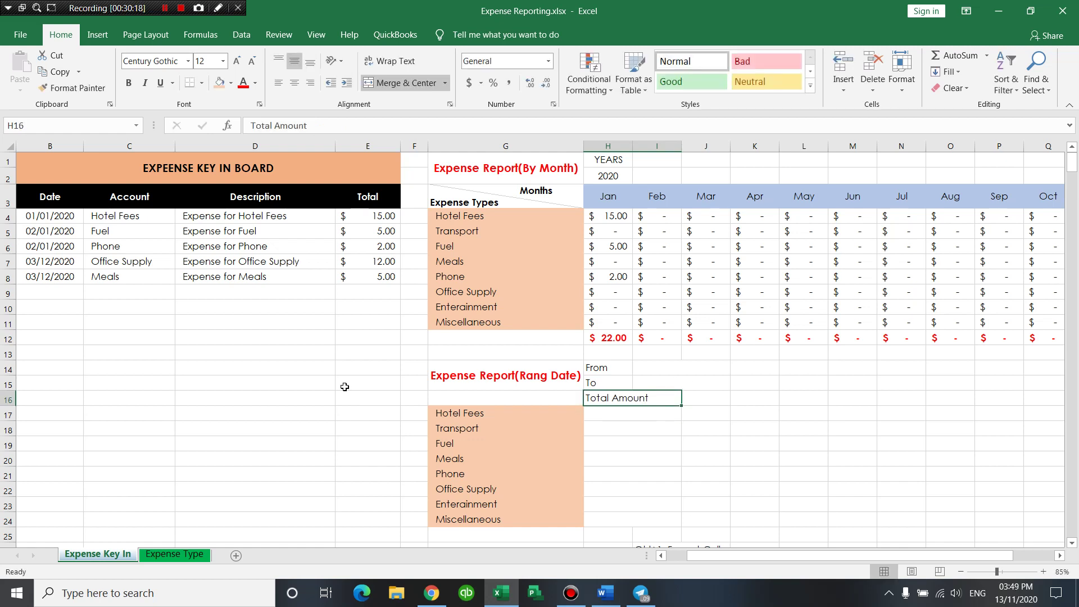
left_click(186, 381)
left_click(607, 455)
Start a SUMIFS in H17 summing Total where Account matches $G17.
left_click(613, 416)
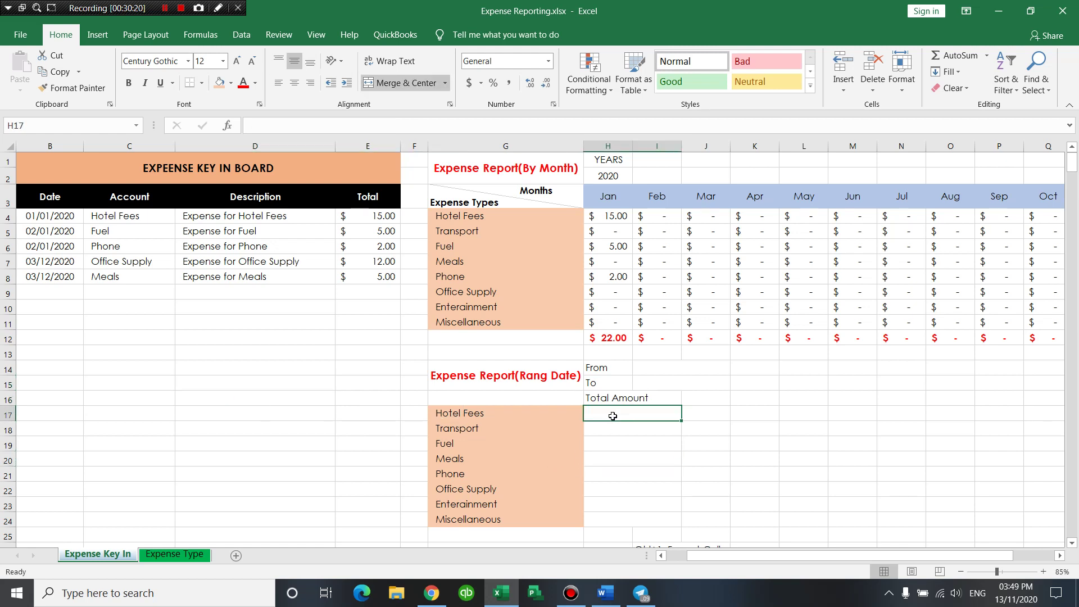
type("=sumifs")
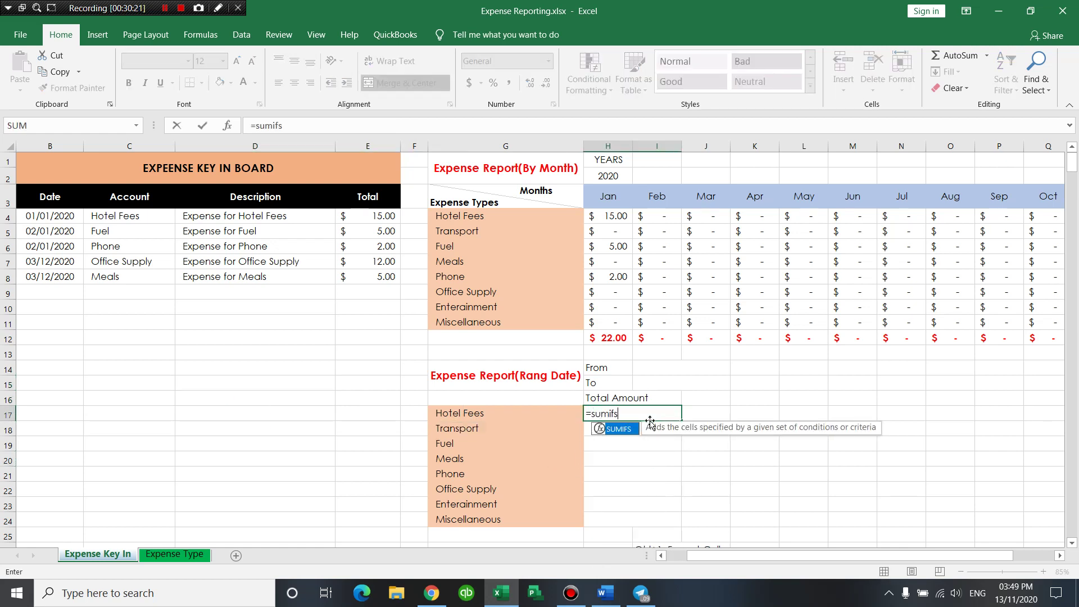
key("Tab")
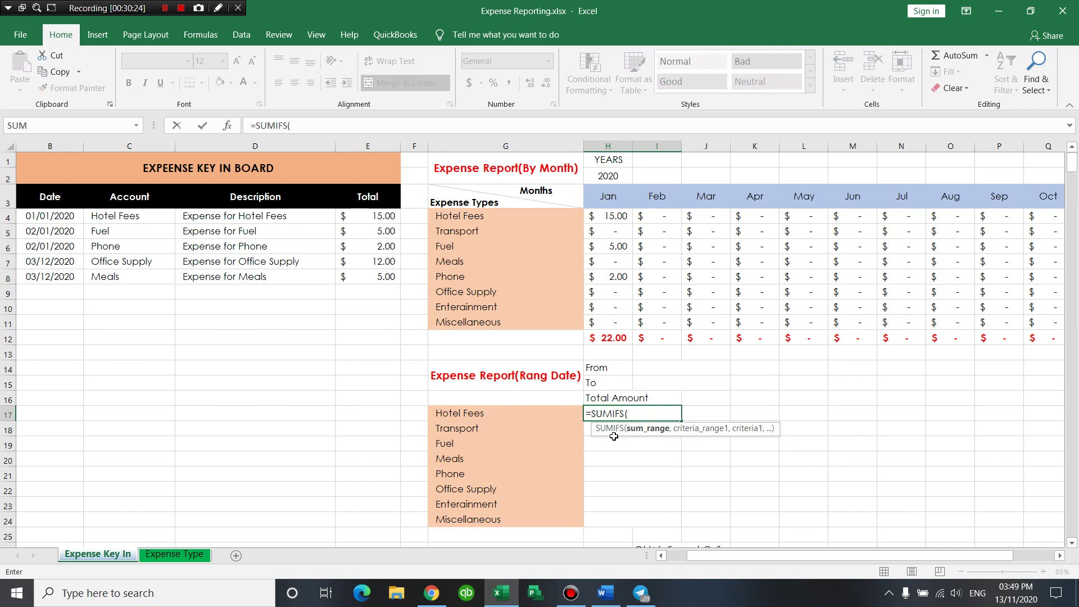
type("tot")
key("Tab")
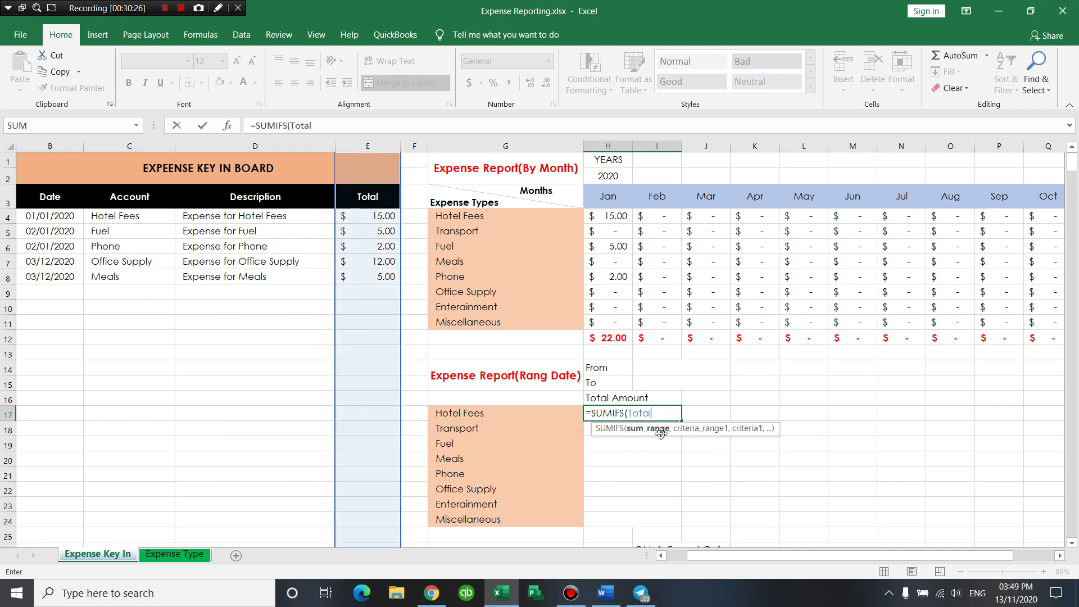
type(",")
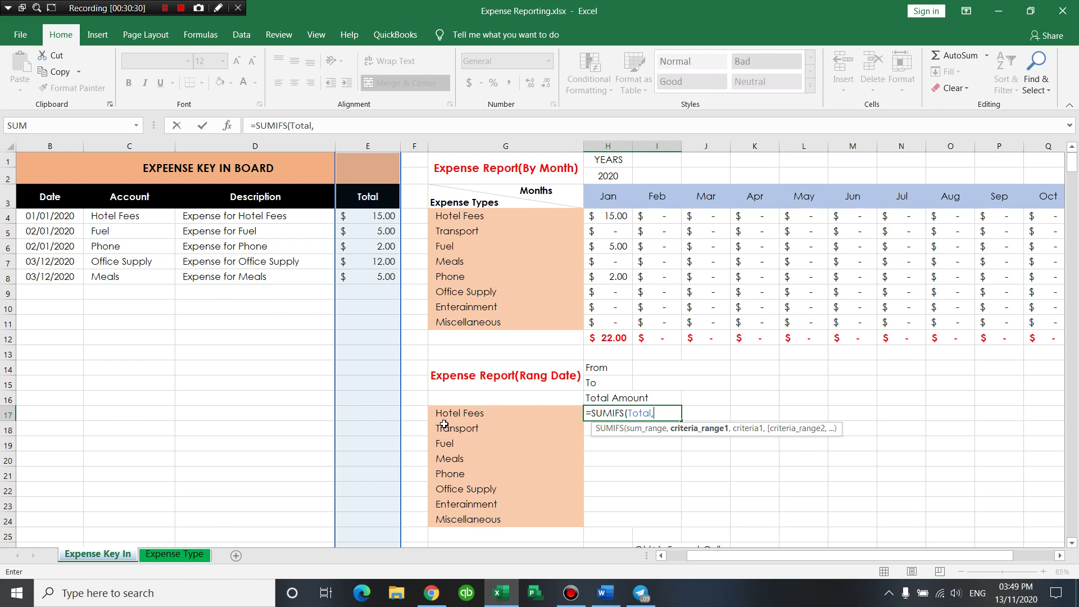
type("acc")
key("Tab")
type(",")
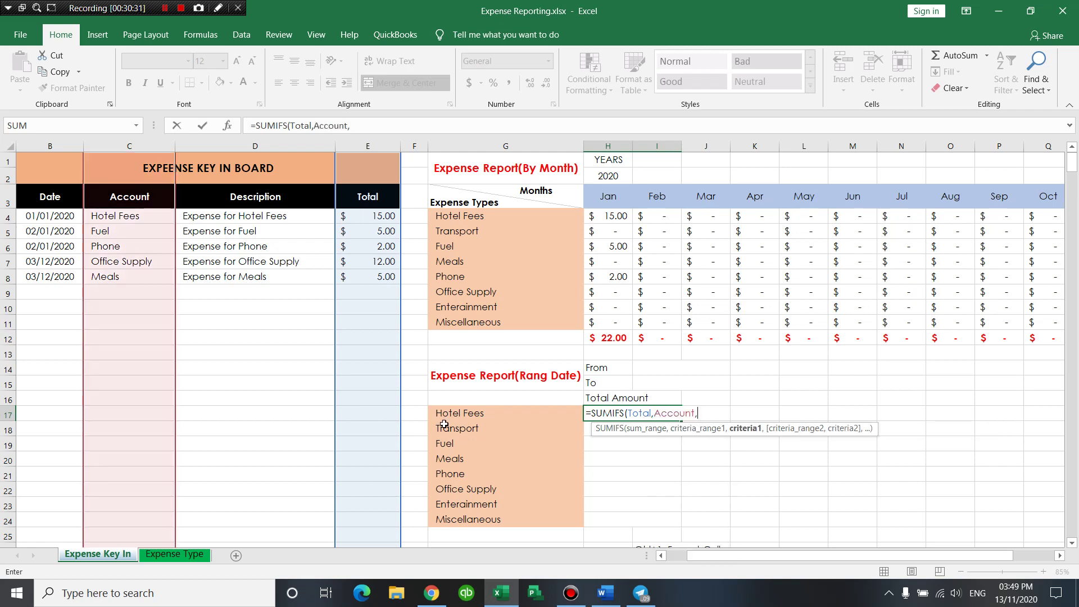
left_click(472, 414)
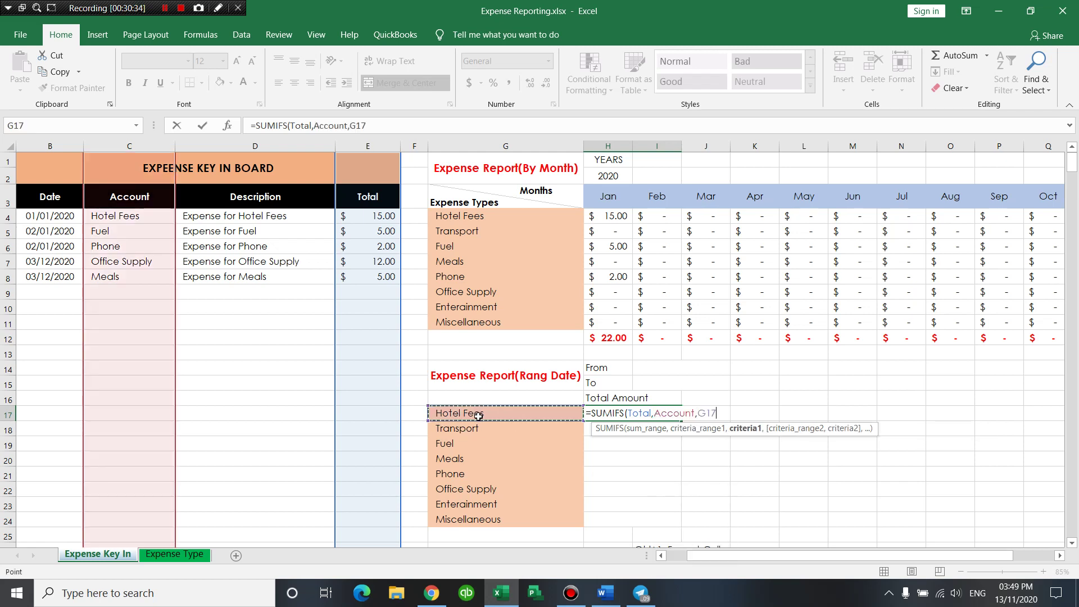
key("F4")
key("F4")
key("F4")
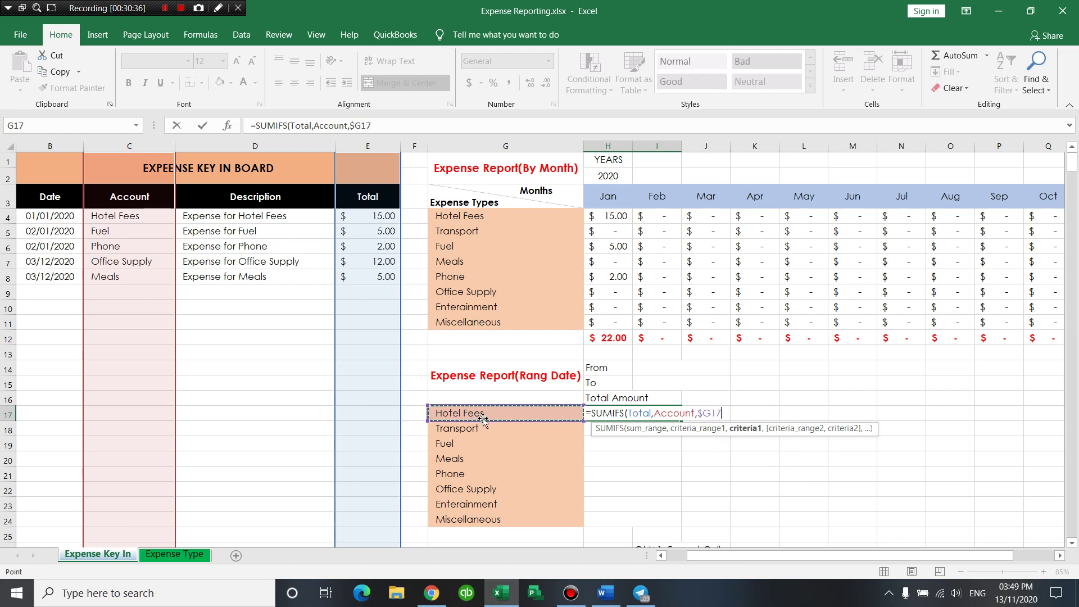
Add Date criteria bounded by ">="&$I$14 and "<="&$I$15 to the H17 formula.
type(",")
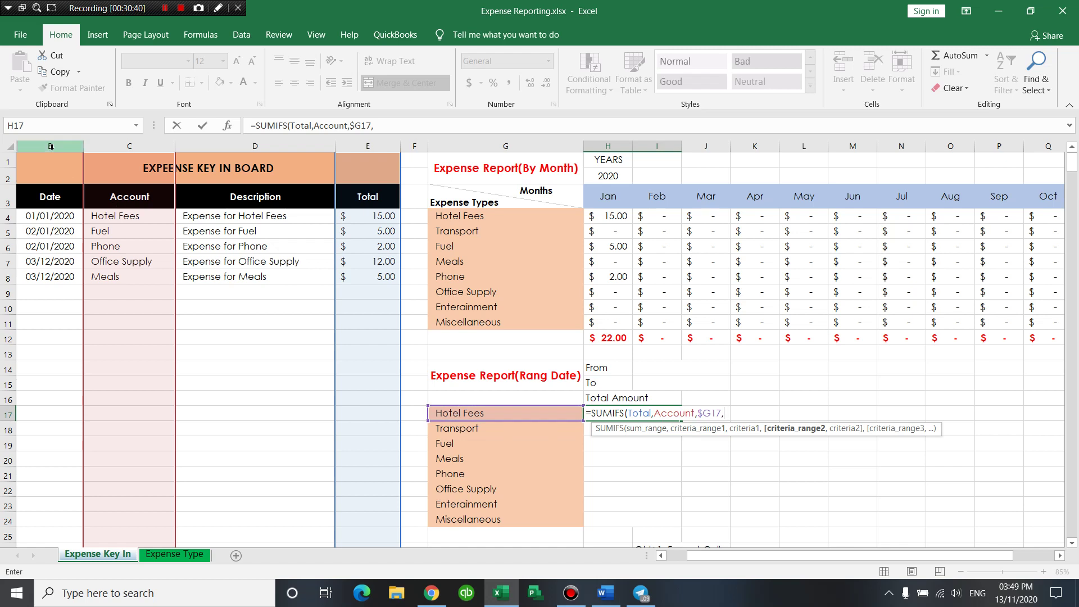
type("Date")
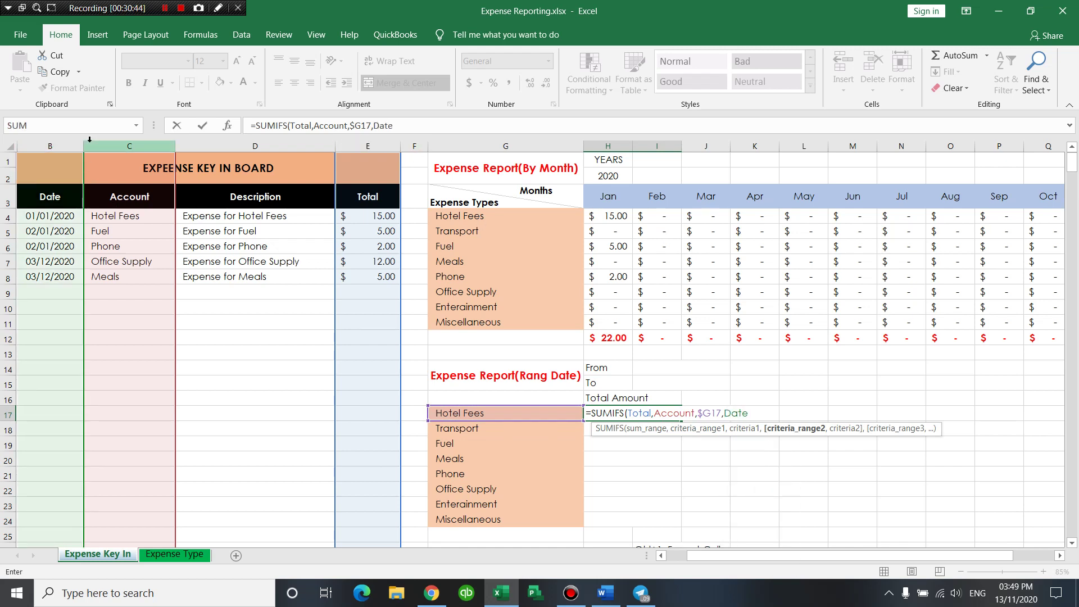
type(",\">=")
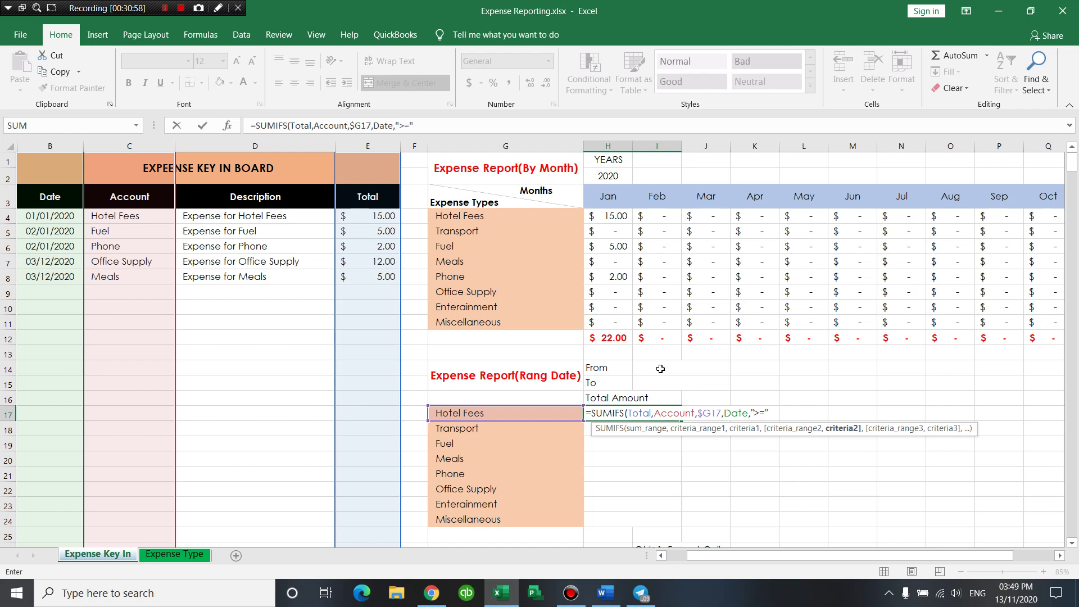
type("&")
left_click(691, 373)
key("F4")
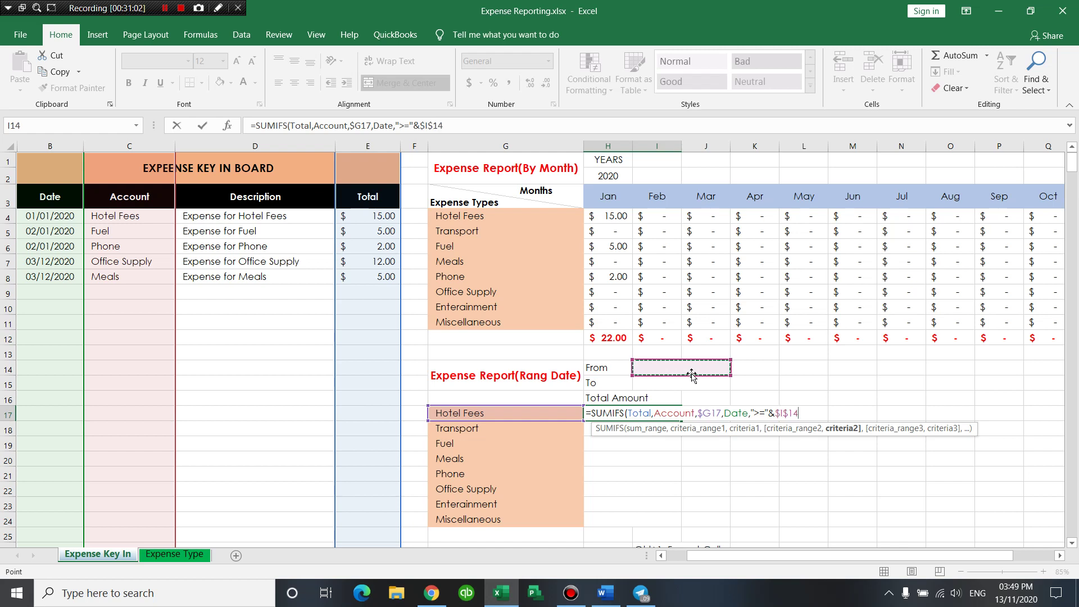
type(",")
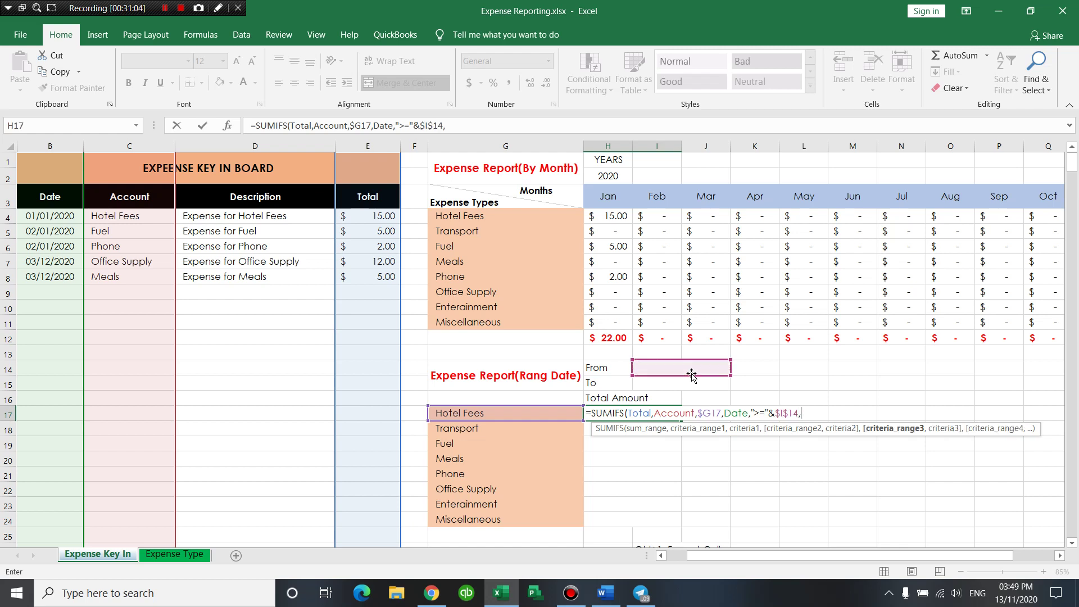
type("Date")
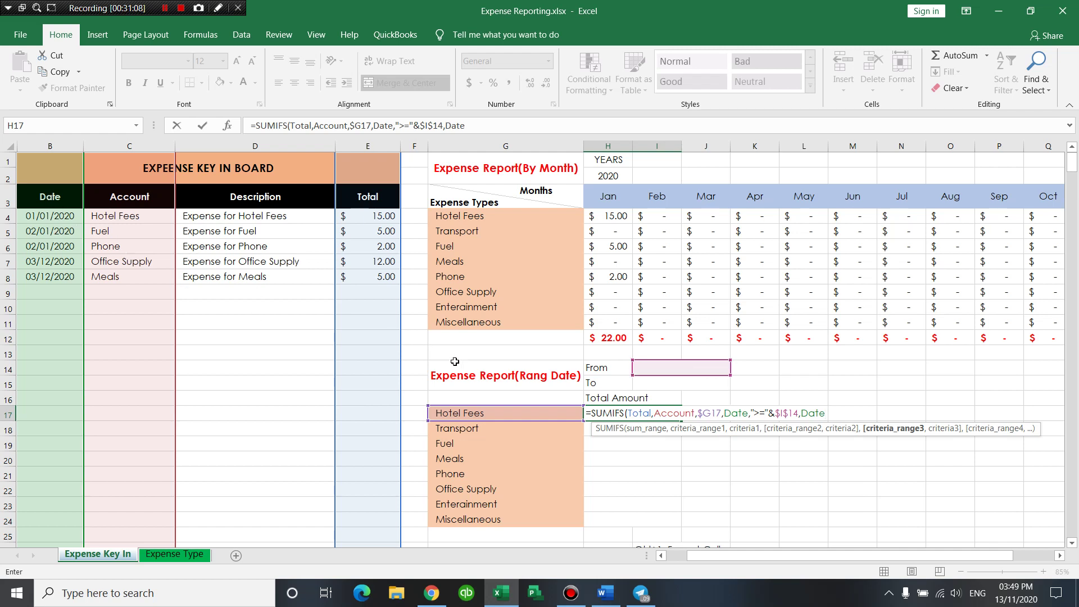
type(",\"")
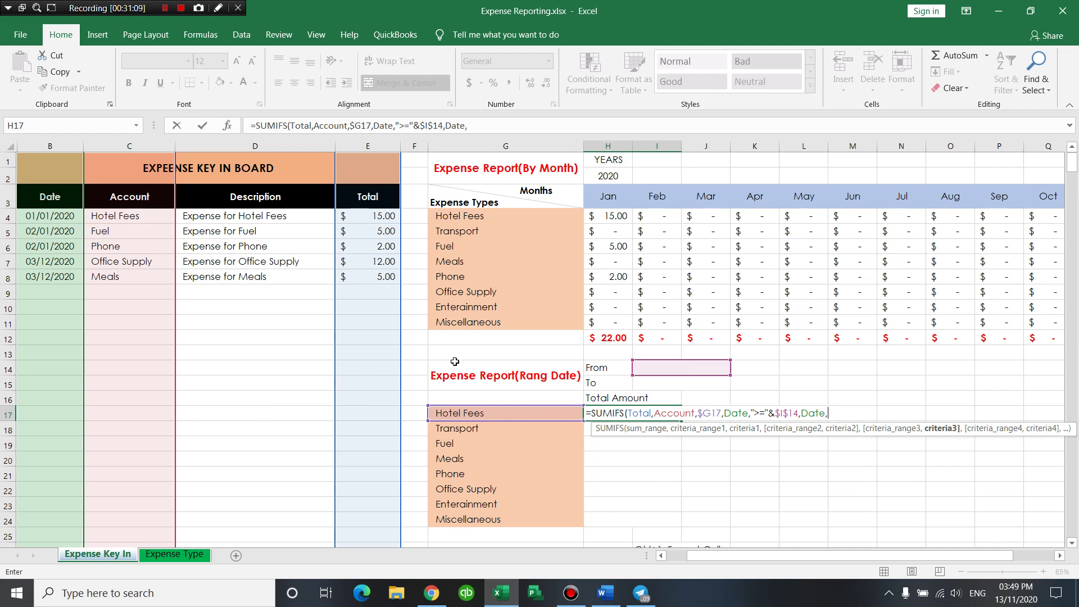
type("<=\"")
type("&")
left_click(665, 385)
key("F4")
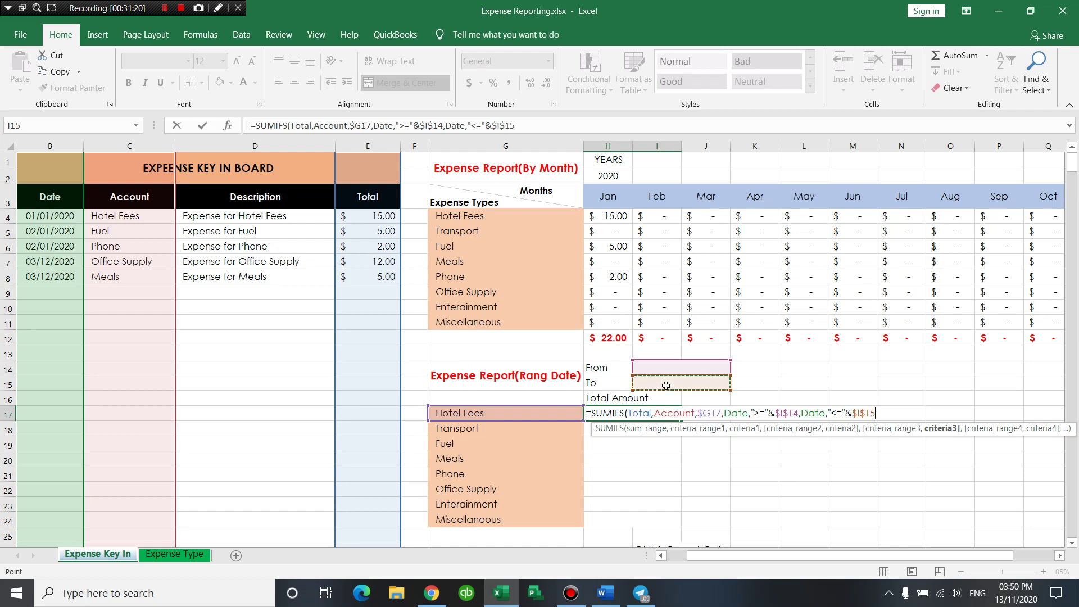
Complete the H17 SUMIFS, fill it down to H24 in Accounting format, and begin the From date.
type(")")
key("Return")
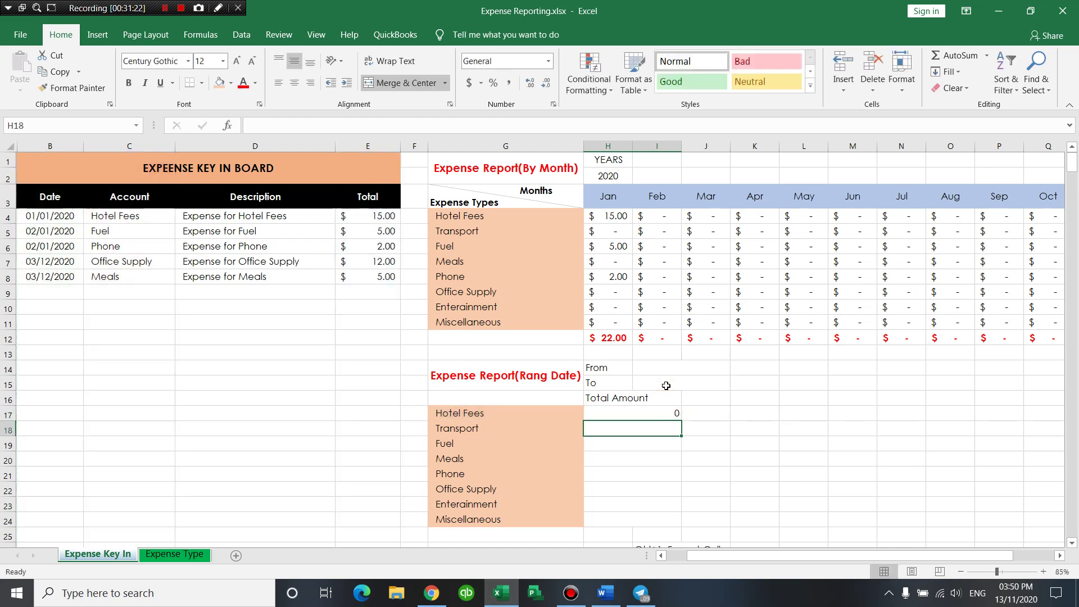
left_click(667, 414)
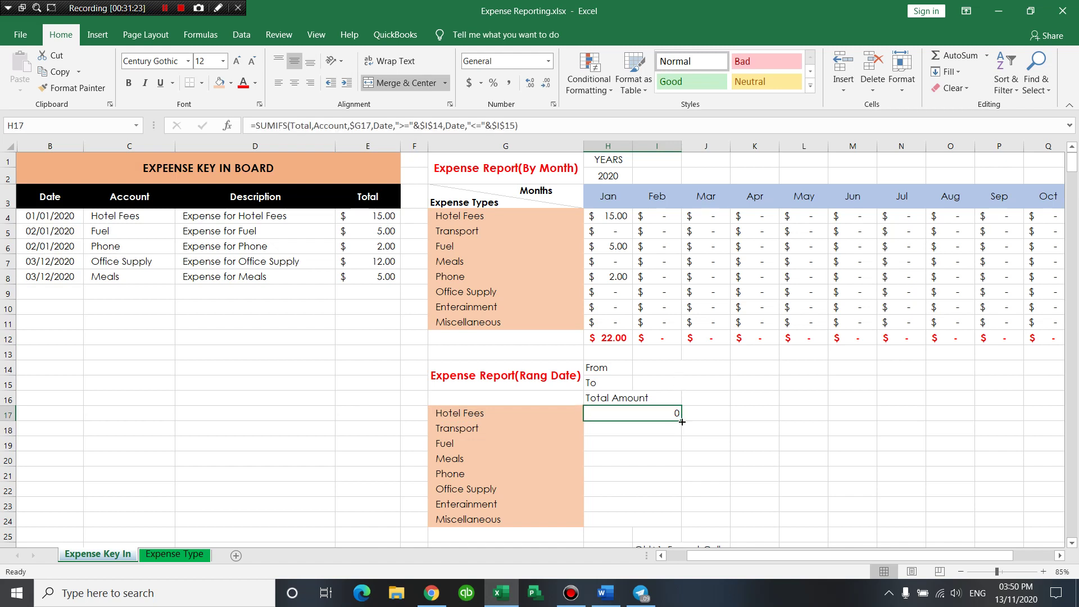
left_click_drag(680, 420, 678, 519)
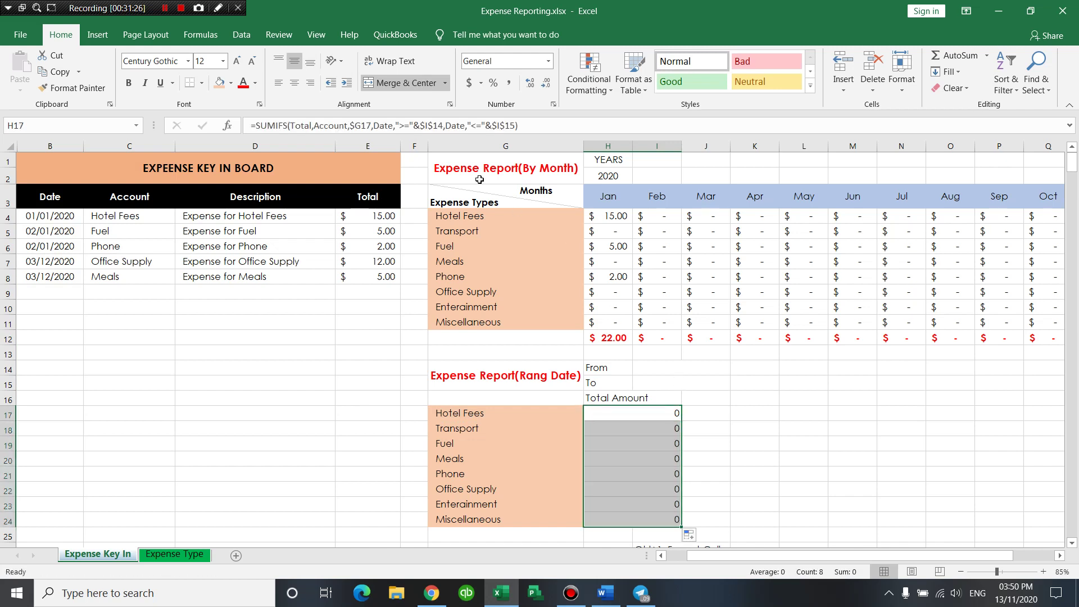
left_click(469, 82)
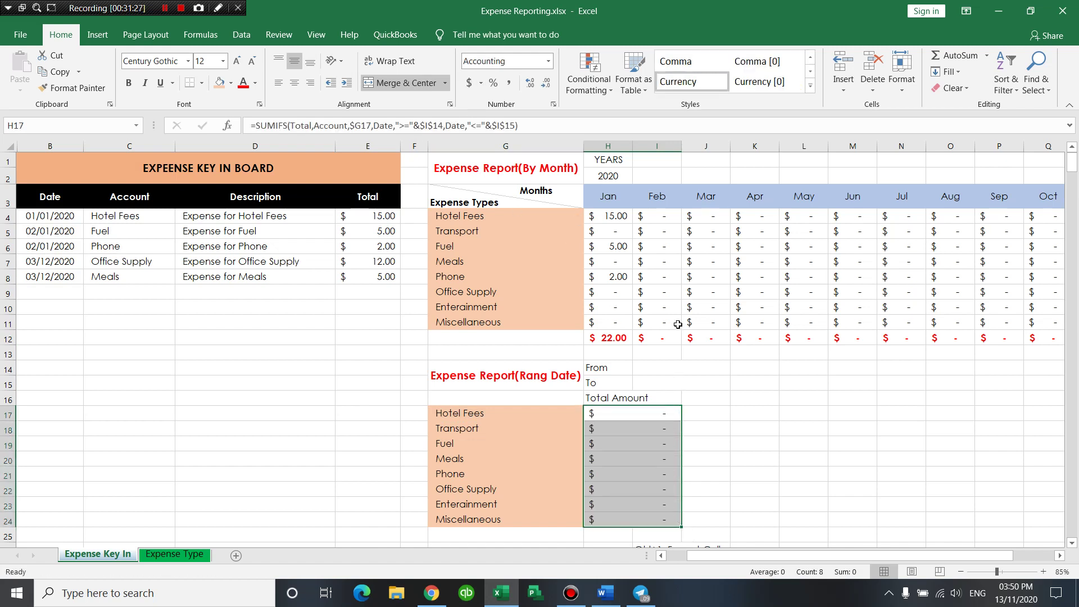
left_click(672, 371)
type("1/2")
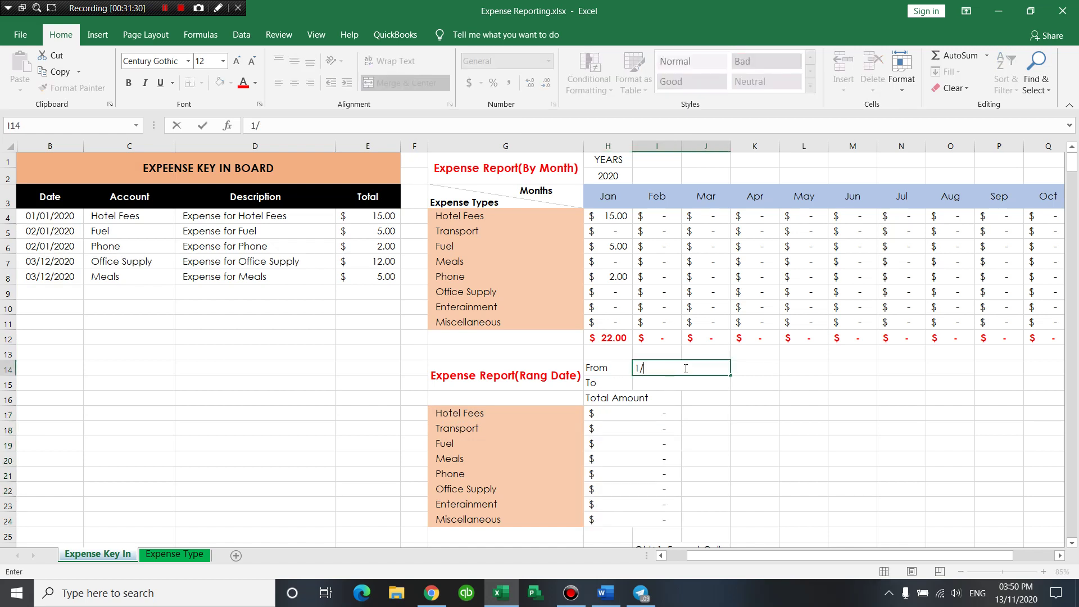
type("0")
Set the From date to 01/01/2020 and the To date to 31/12/2020.
key("Return")
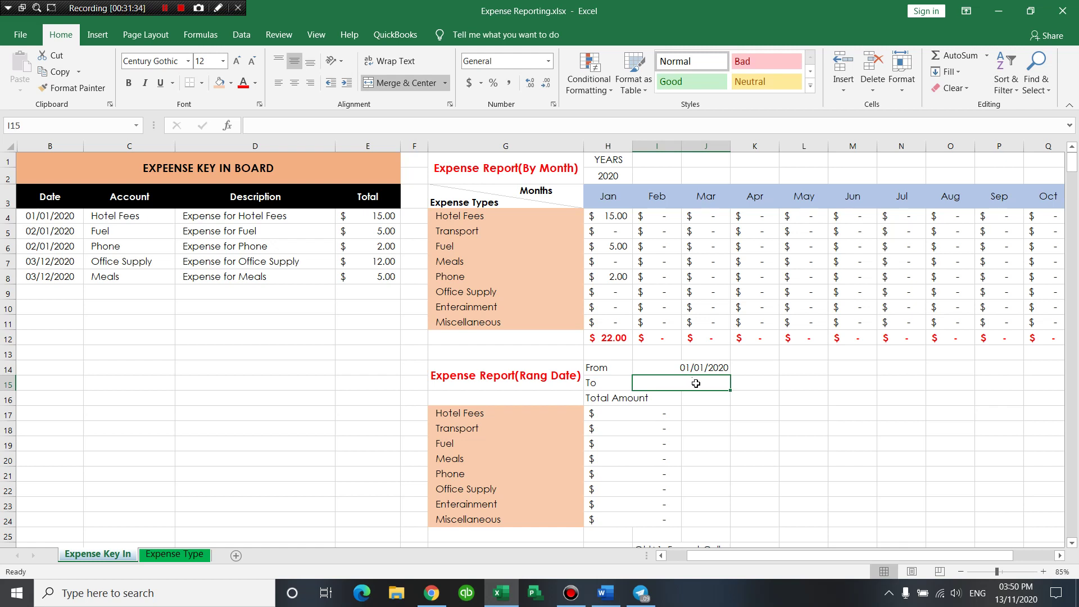
type("3")
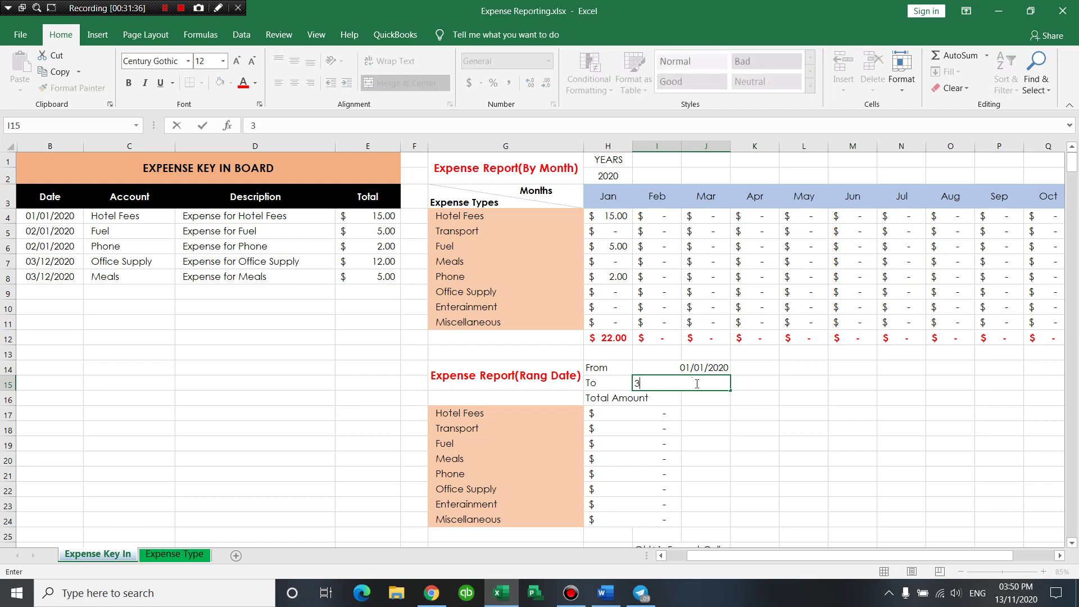
type("1/12/20")
key("ctrl+Return")
key("Return")
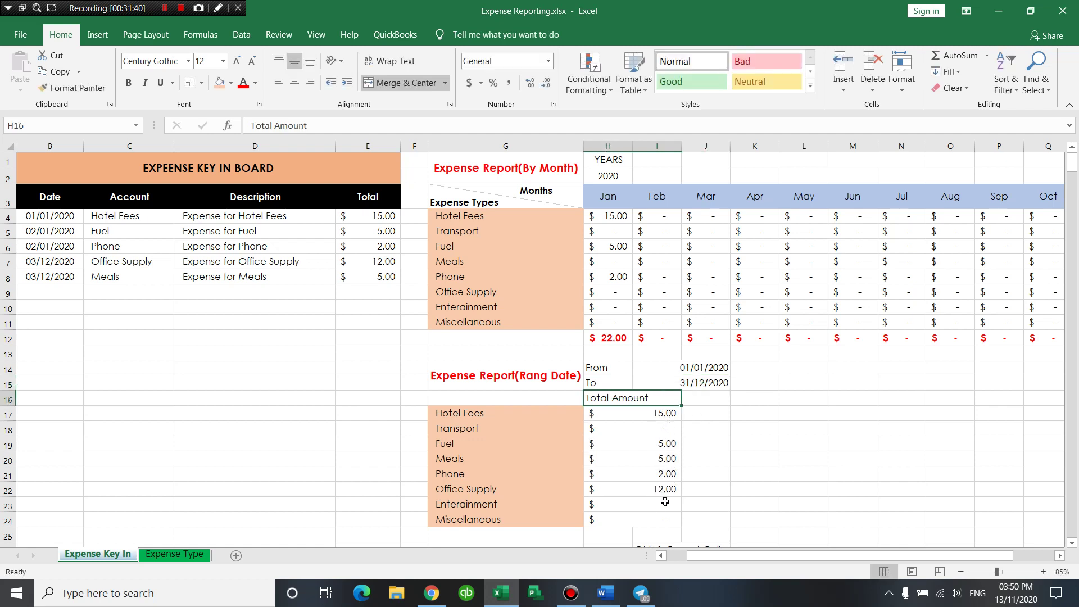
left_click(661, 505)
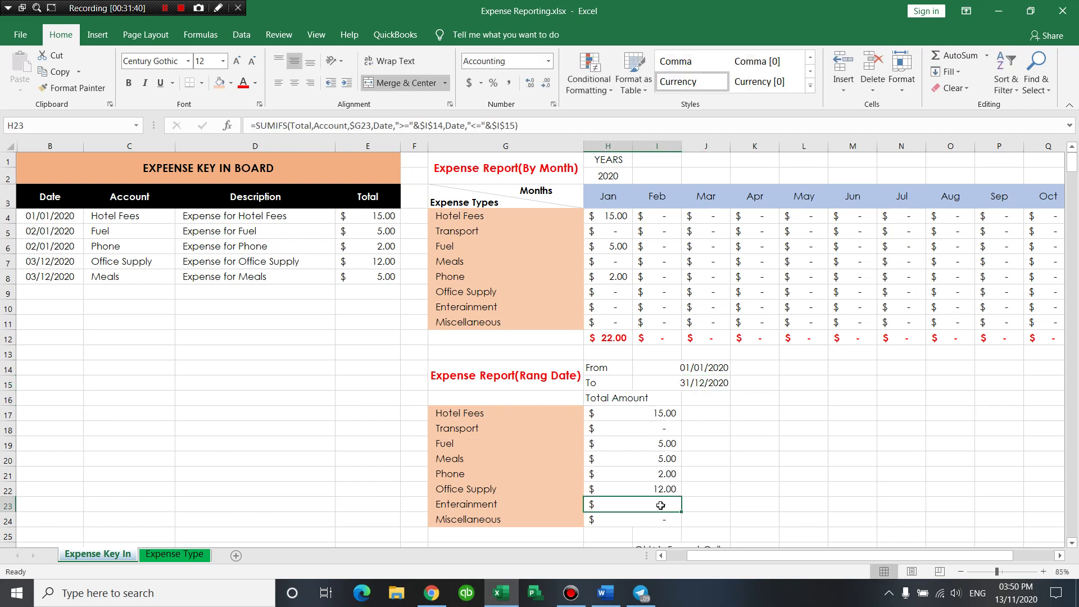
Merge H25:I25 into one cell for the grand total.
left_click(639, 538)
left_click_drag(618, 535, 646, 534)
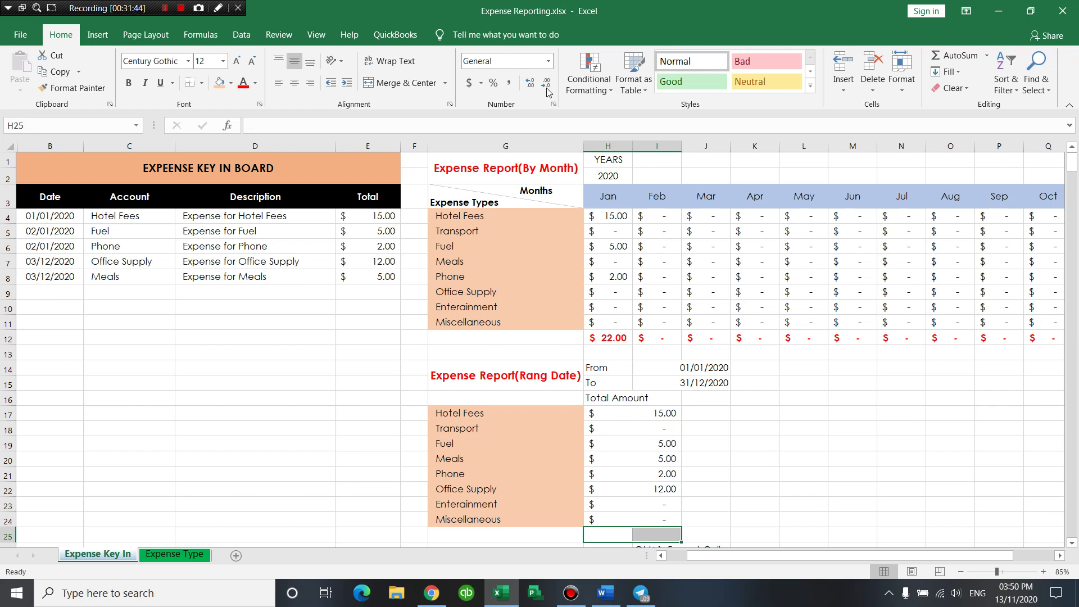
left_click(400, 83)
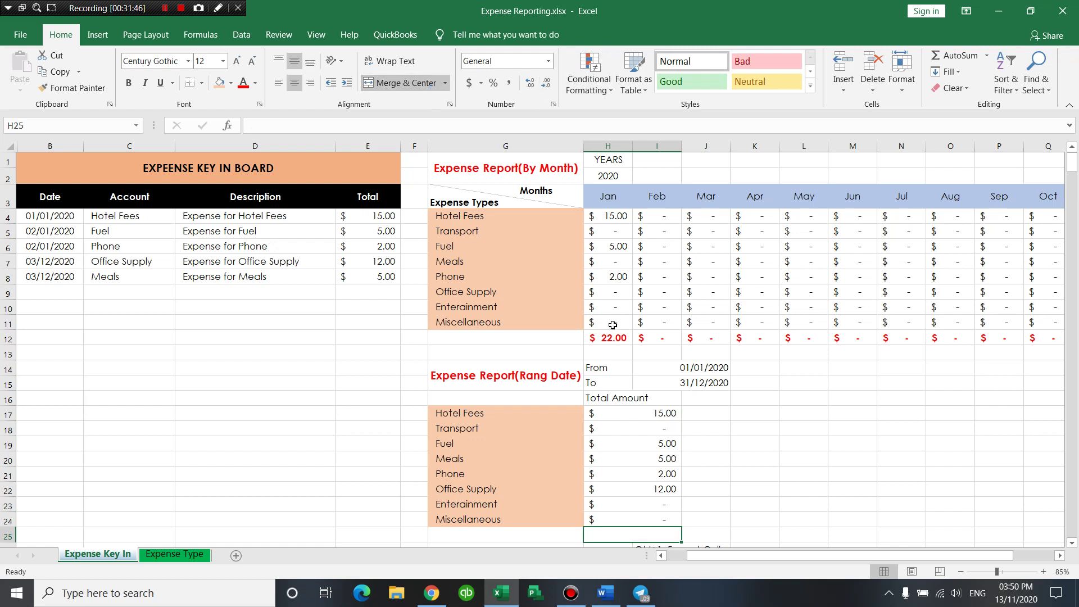
Enter =SUM(H17:I24) in the merged H25 cell.
type("=")
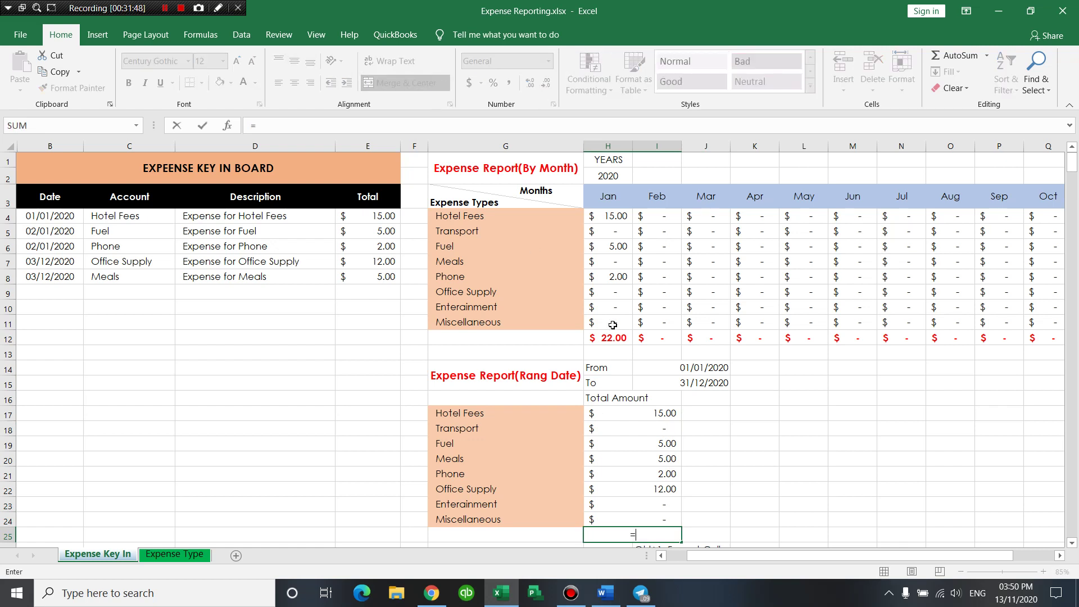
type("sum")
key("Tab")
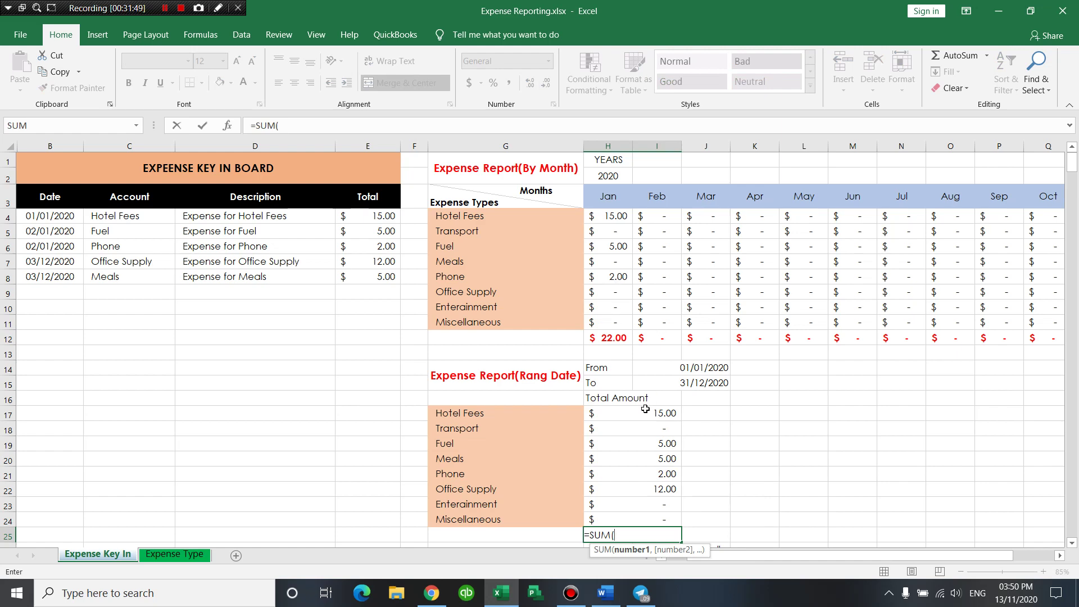
left_click_drag(645, 413, 639, 509)
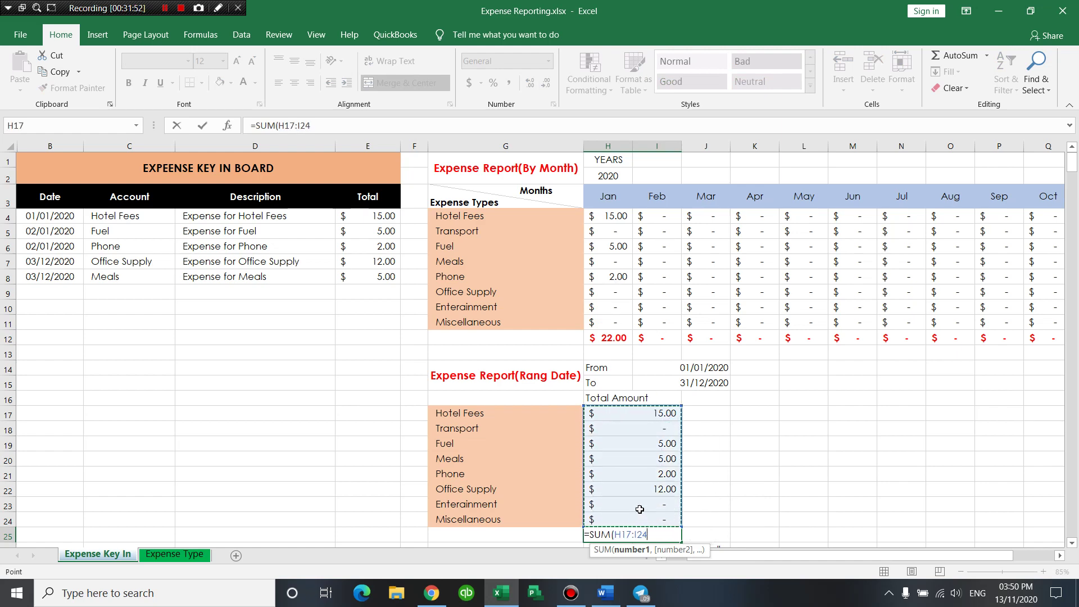
key("Return")
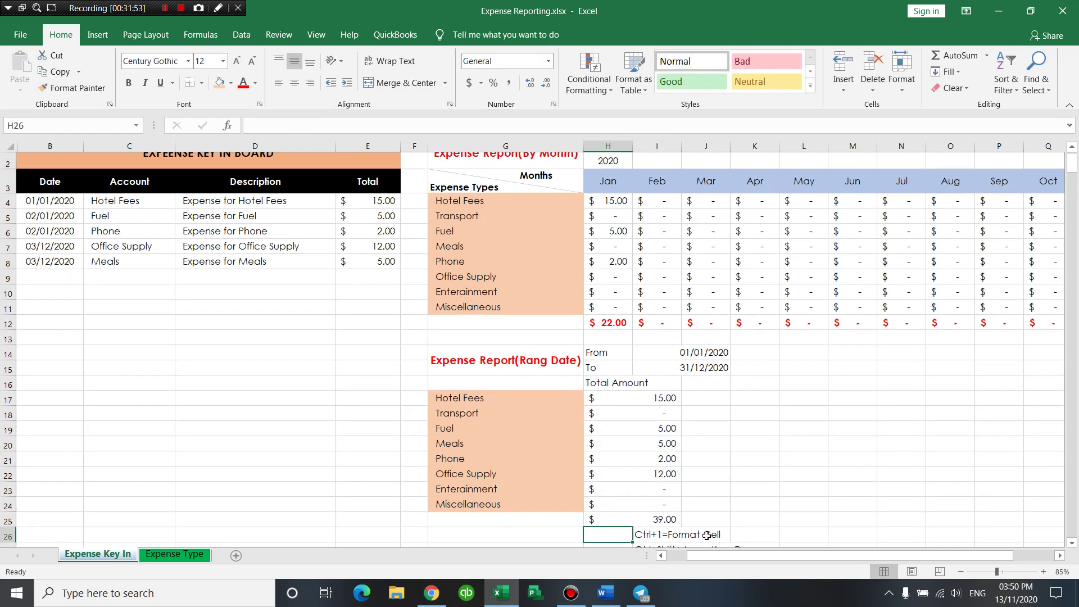
Delete the stray shortcut notes below the grand total.
scroll(638, 505, "down", 1)
mouse_move(624, 479)
left_mouse_down()
mouse_move(725, 493)
mouse_move(899, 461)
left_mouse_up()
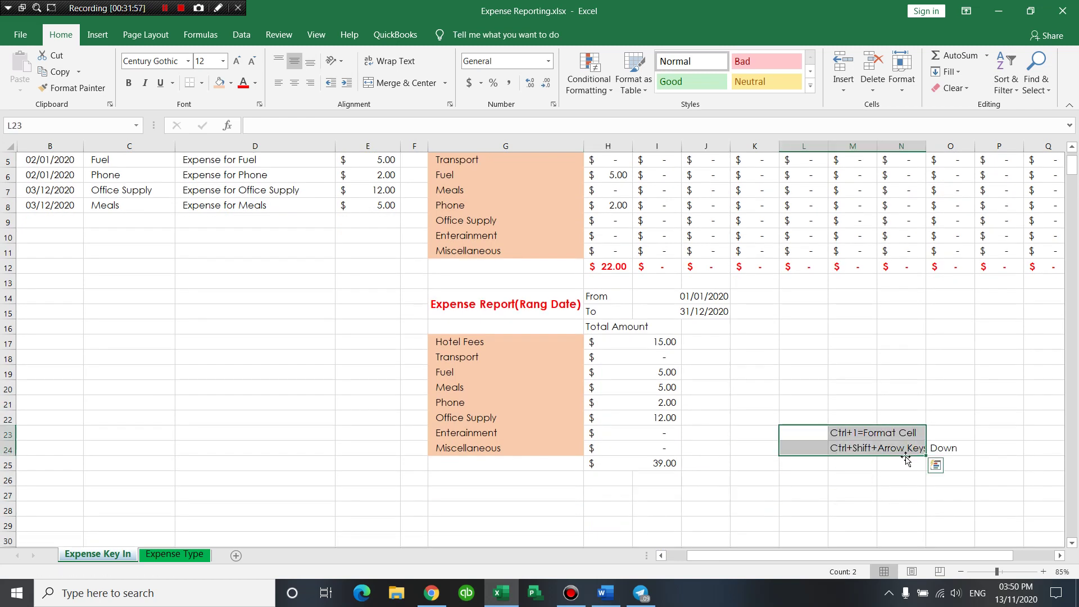
key("Delete")
left_click(805, 489)
Make the $39.00 grand total in H25 bold and red.
left_click(645, 494)
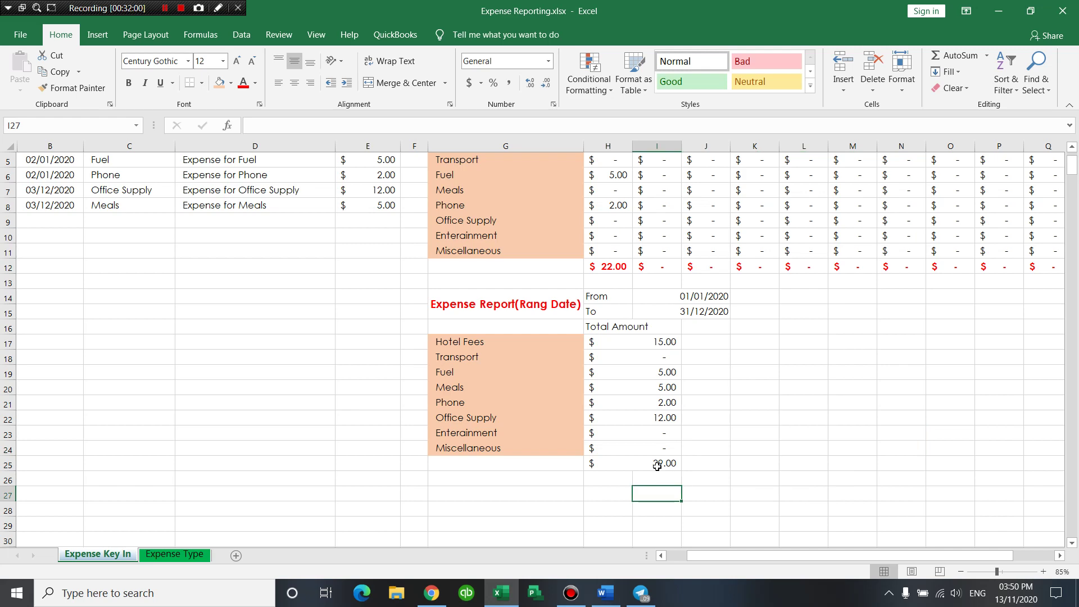
left_click(656, 466)
key("ctrl+b")
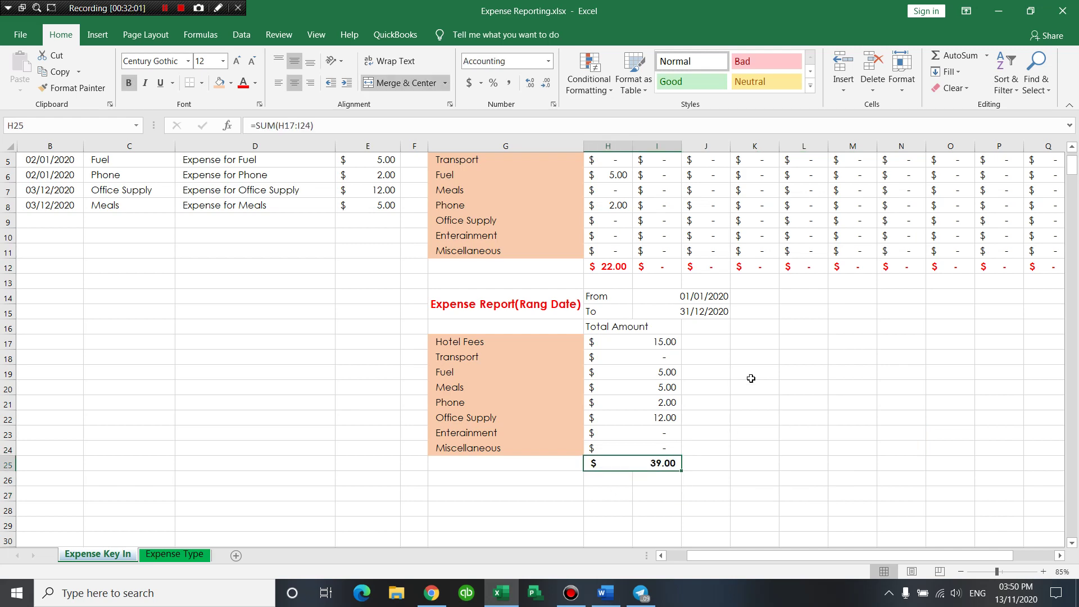
left_click(243, 85)
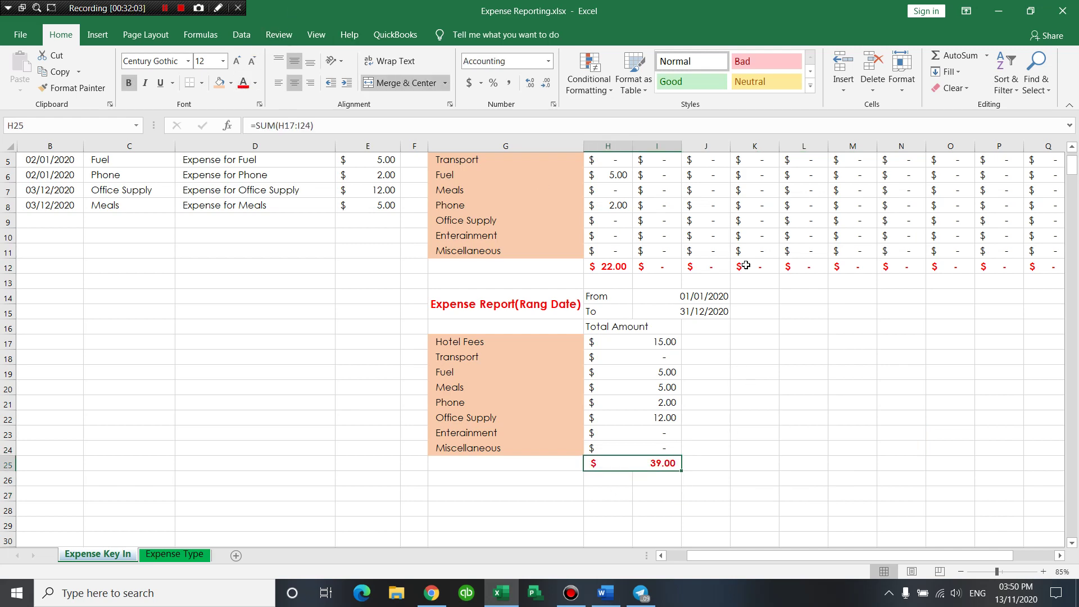
left_click(819, 343)
scroll(822, 355, "up", 2)
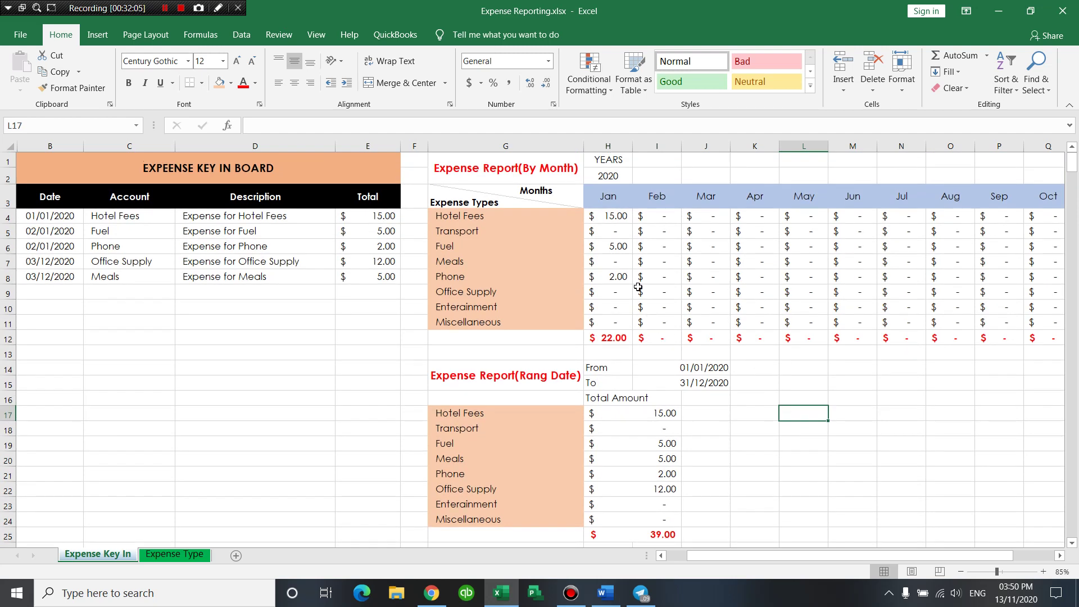
Review the expense entries and the date-range report's Transport formula.
left_click(1069, 106)
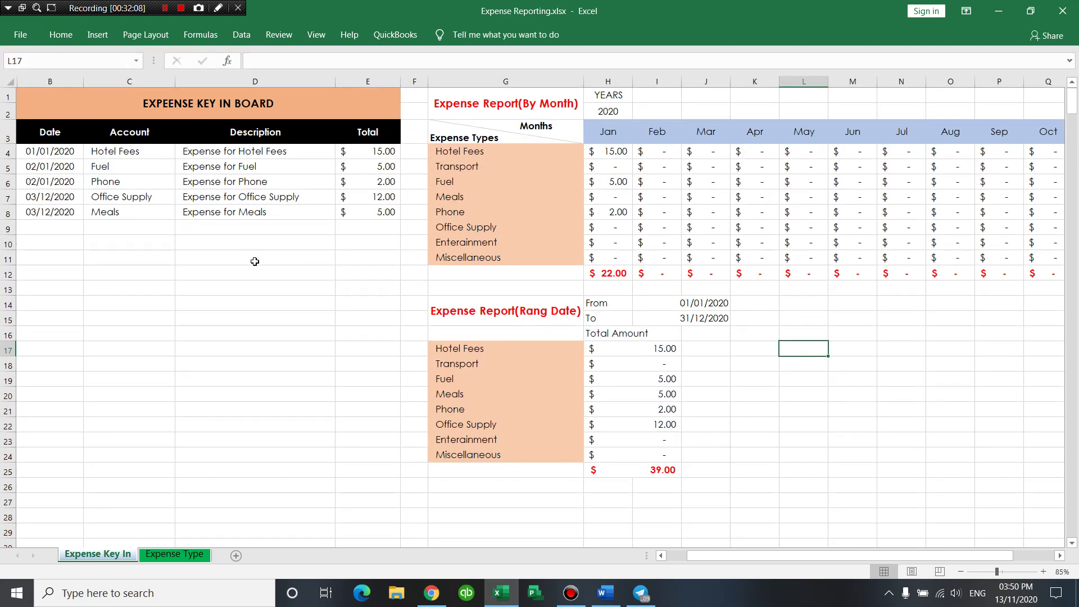
left_click(259, 272)
left_click(47, 224)
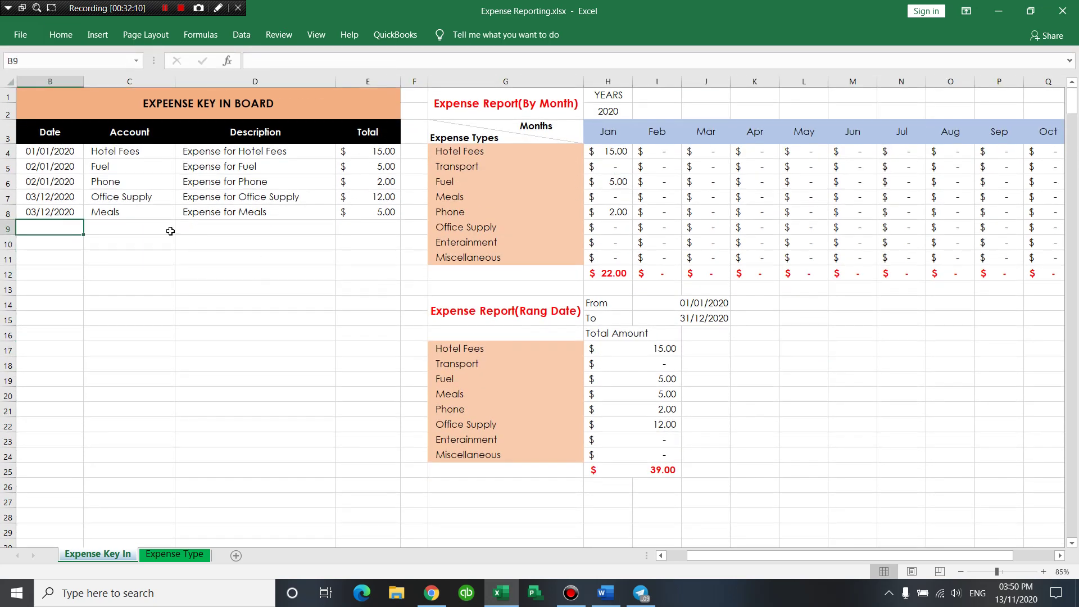
left_click(249, 213)
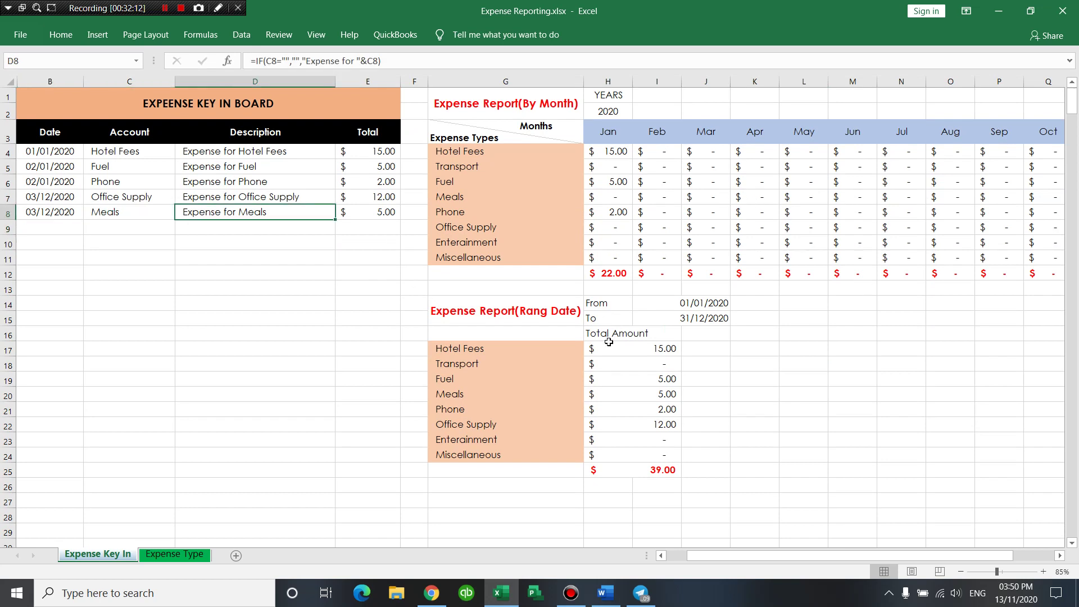
left_click(654, 382)
left_click(657, 365)
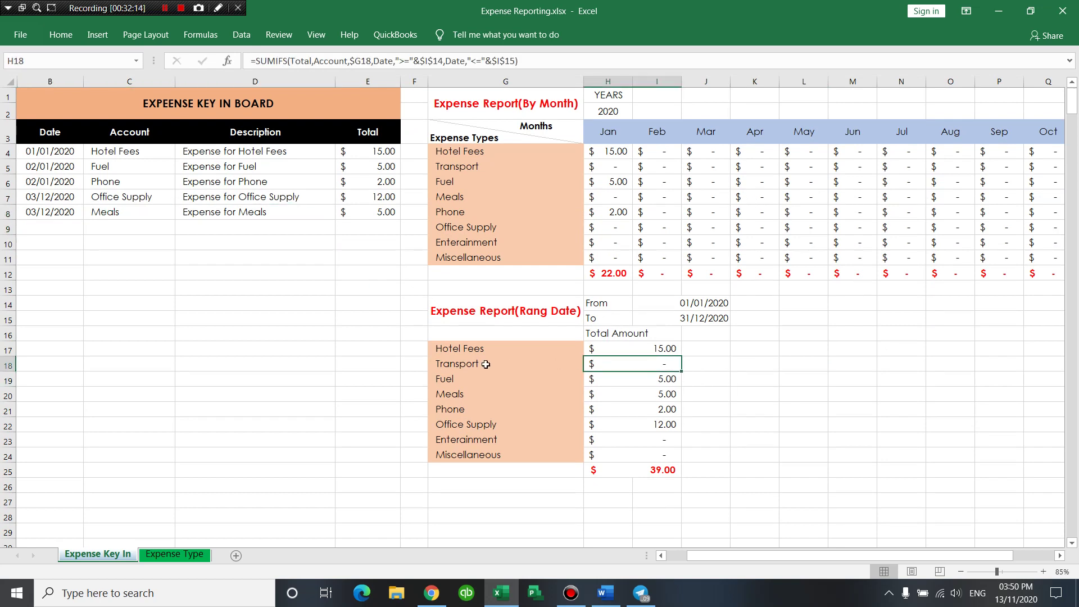
left_click(462, 367)
left_click(75, 228)
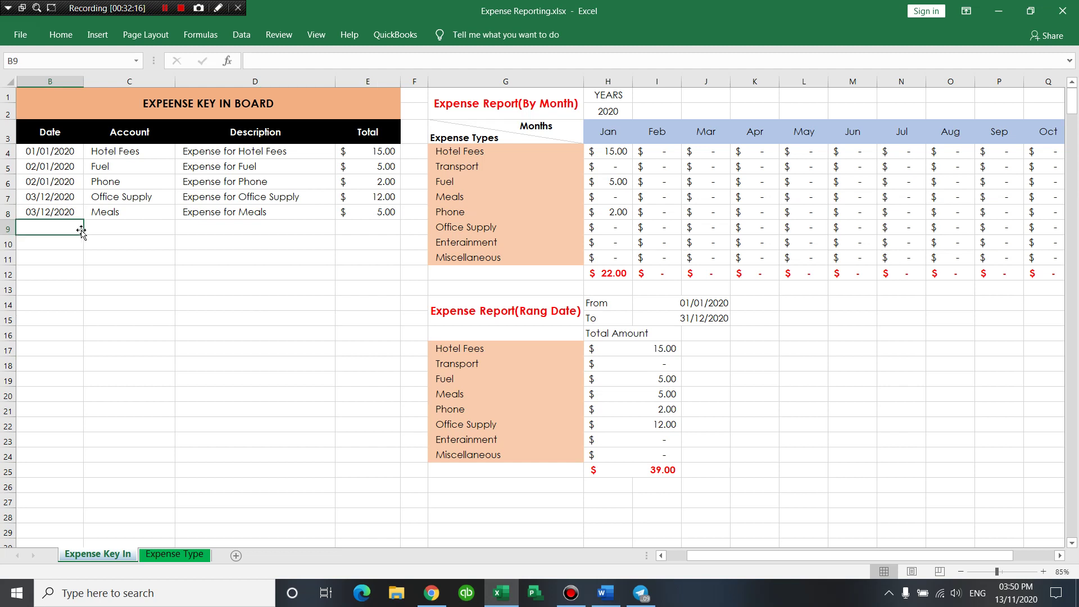
left_click(66, 215)
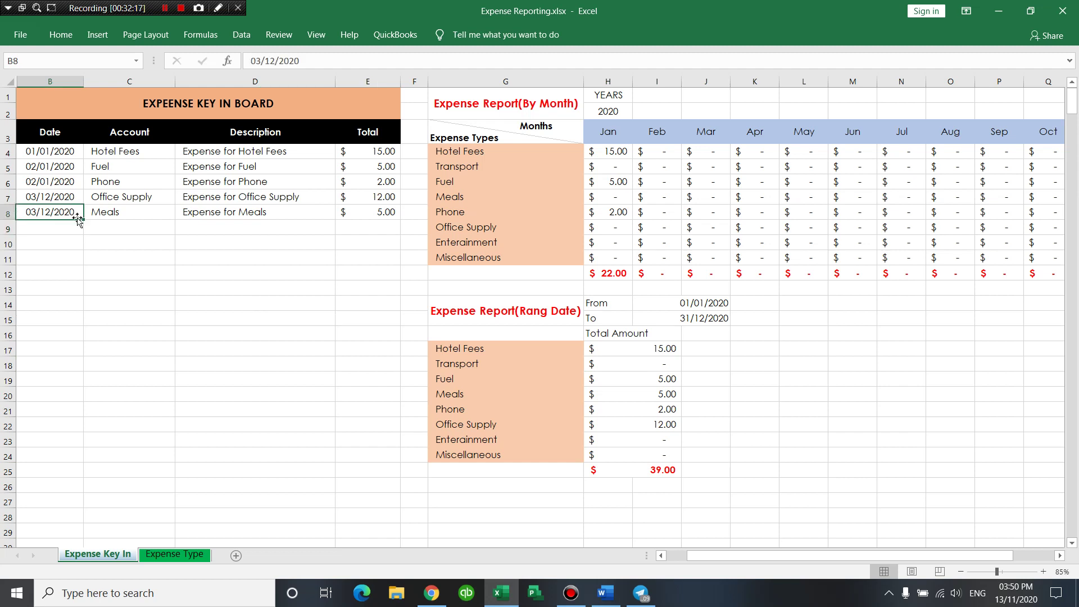
Redate the Office Supply entry to 03/01/2020 and the Meals entry to 03/02/2020.
double_click(48, 196)
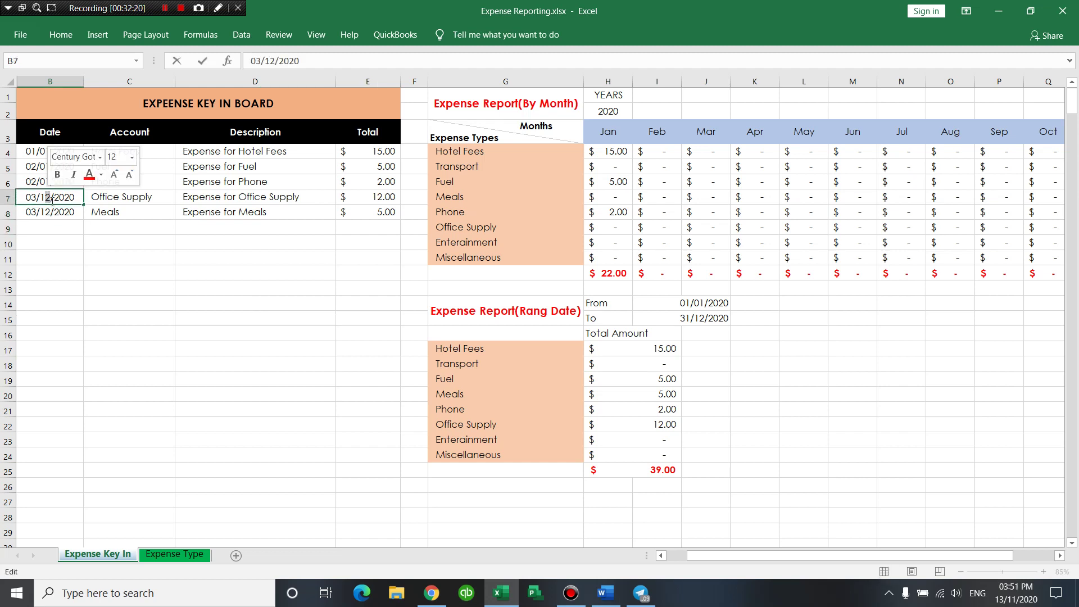
type("1")
key("Return")
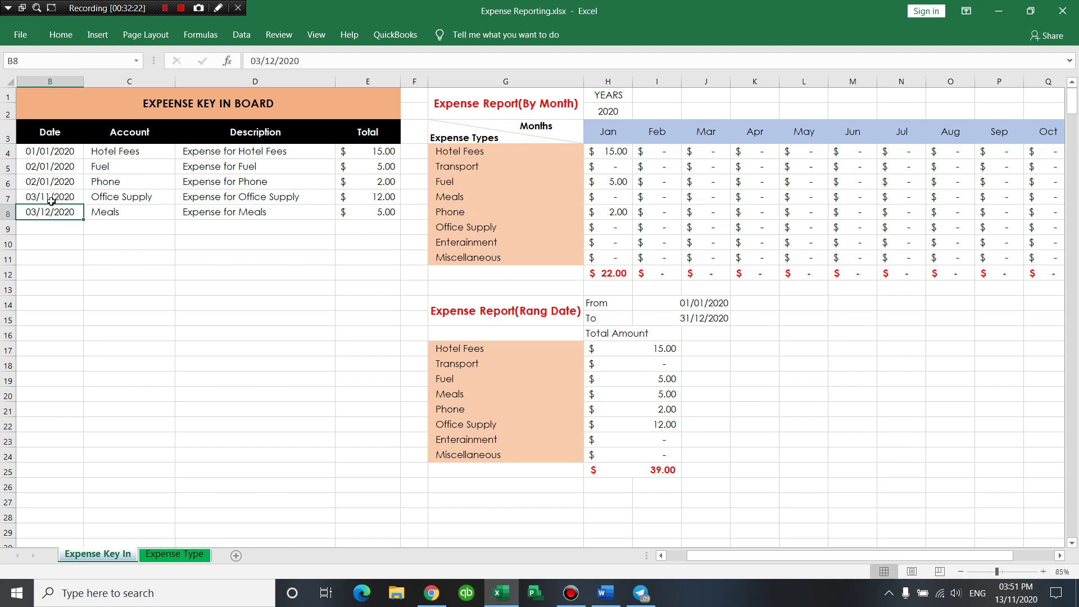
double_click(38, 197)
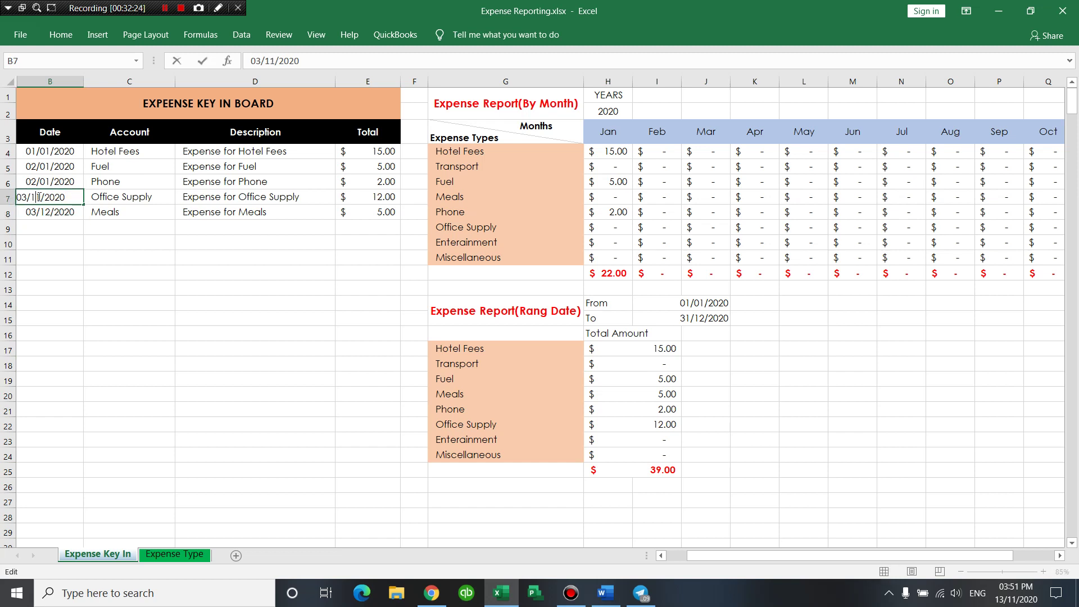
key("BackSpace")
type("0")
key("Return")
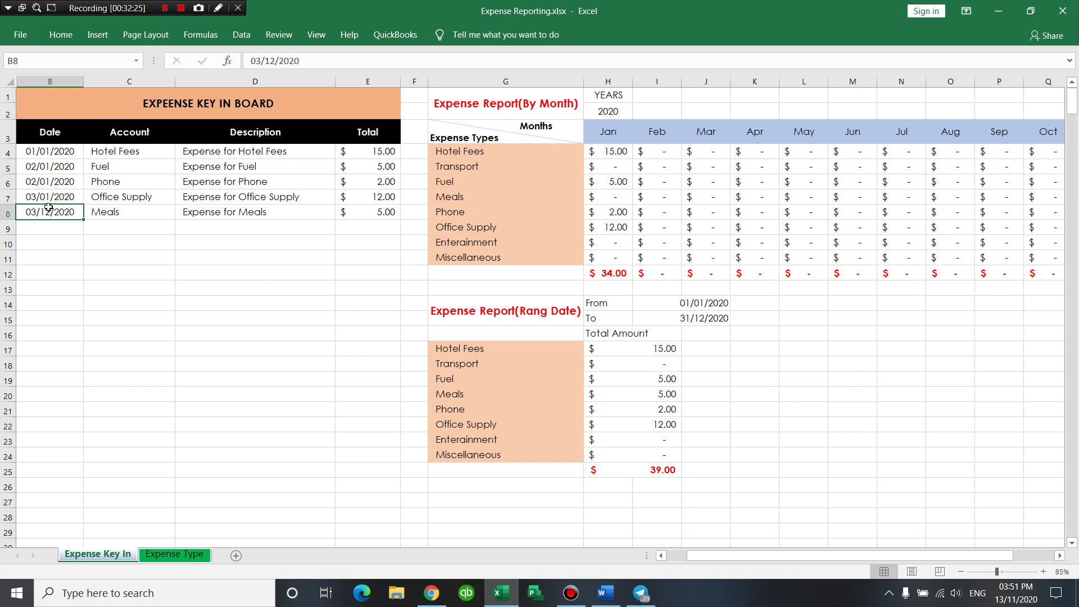
double_click(47, 208)
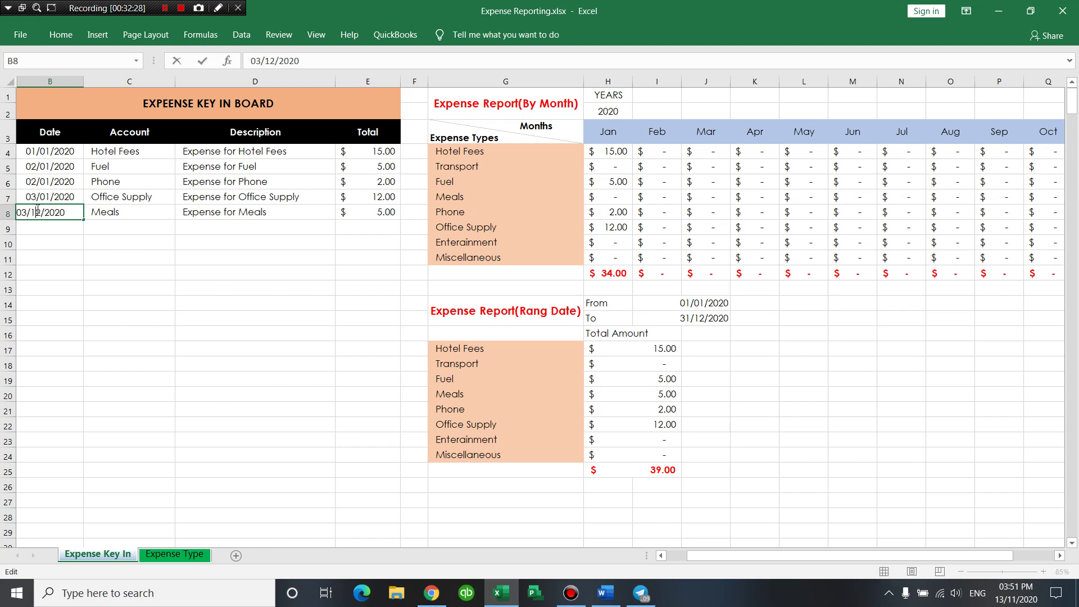
key("BackSpace")
type("0")
key("Return")
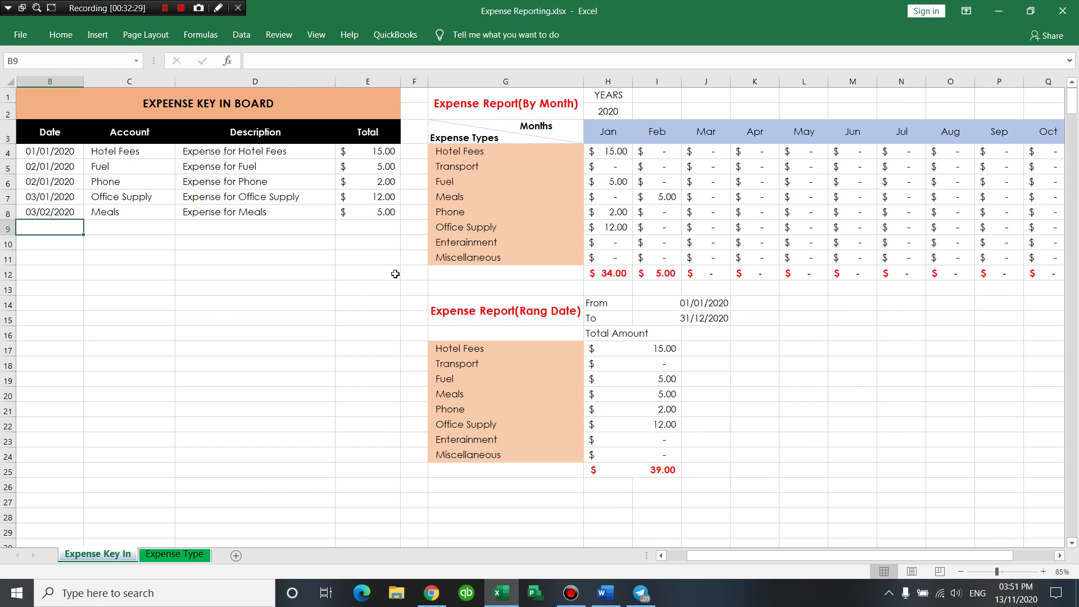
Add a new entry in row 9: 04/02/2020, Transport, amount 5.00.
left_click(78, 211)
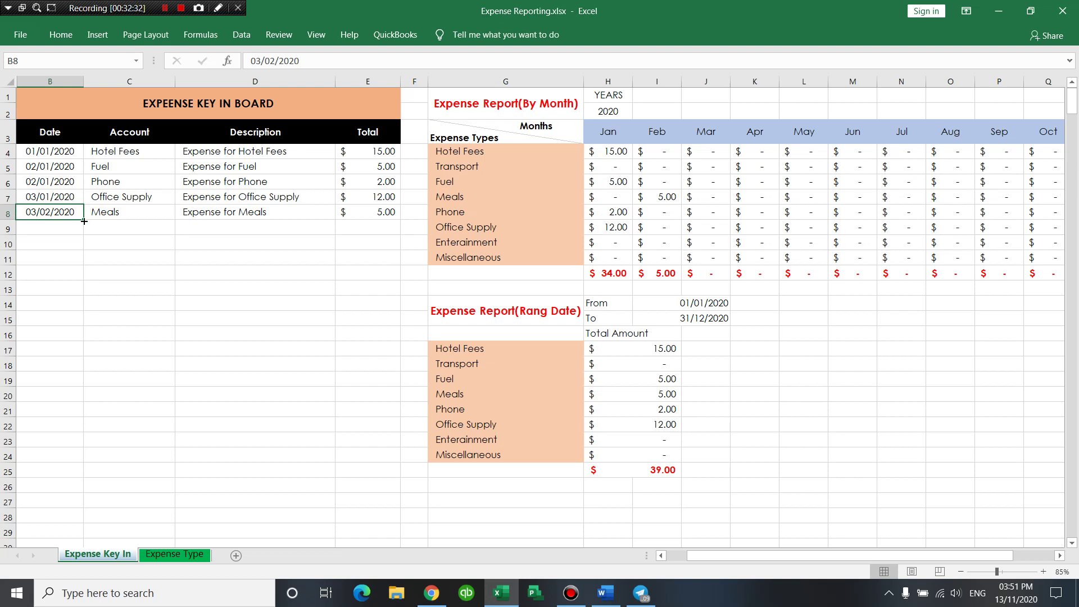
left_click_drag(84, 221, 84, 228)
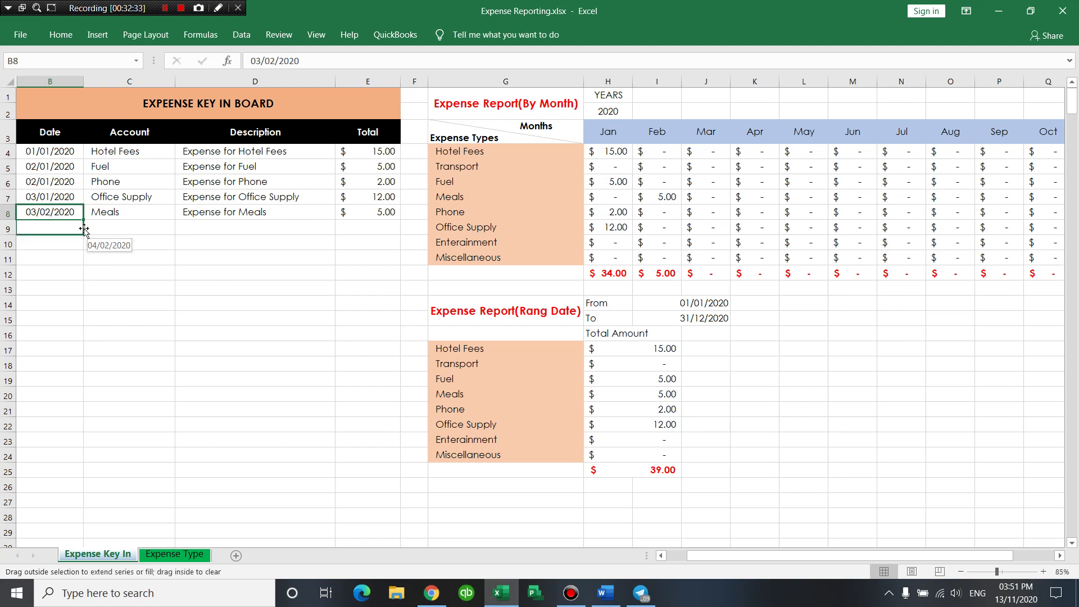
left_click(135, 230)
left_click(181, 228)
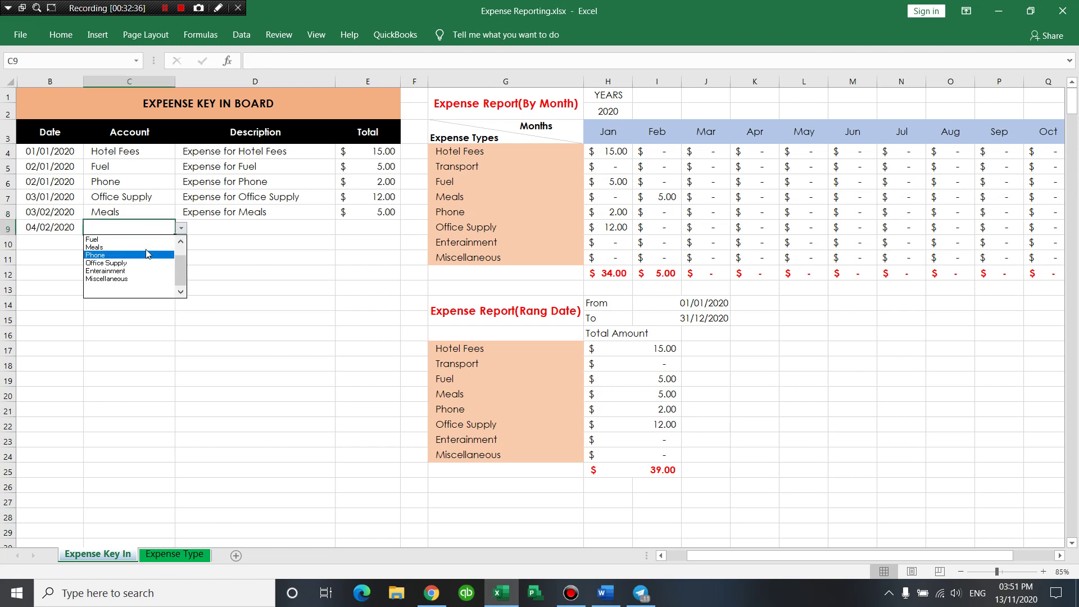
key("Up")
key("Up")
key("Up")
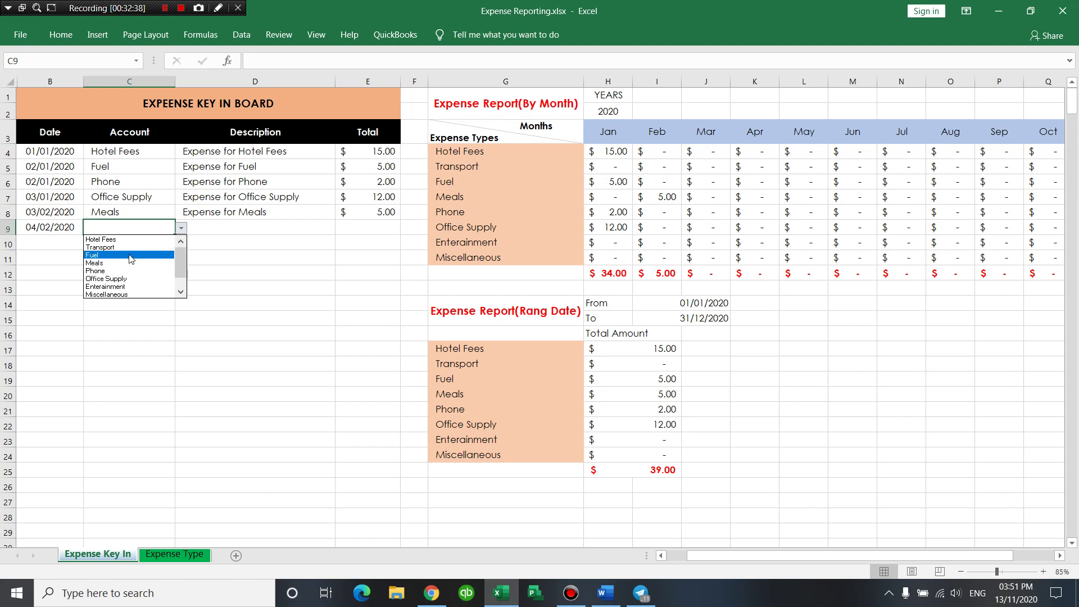
key("Up")
key("Return")
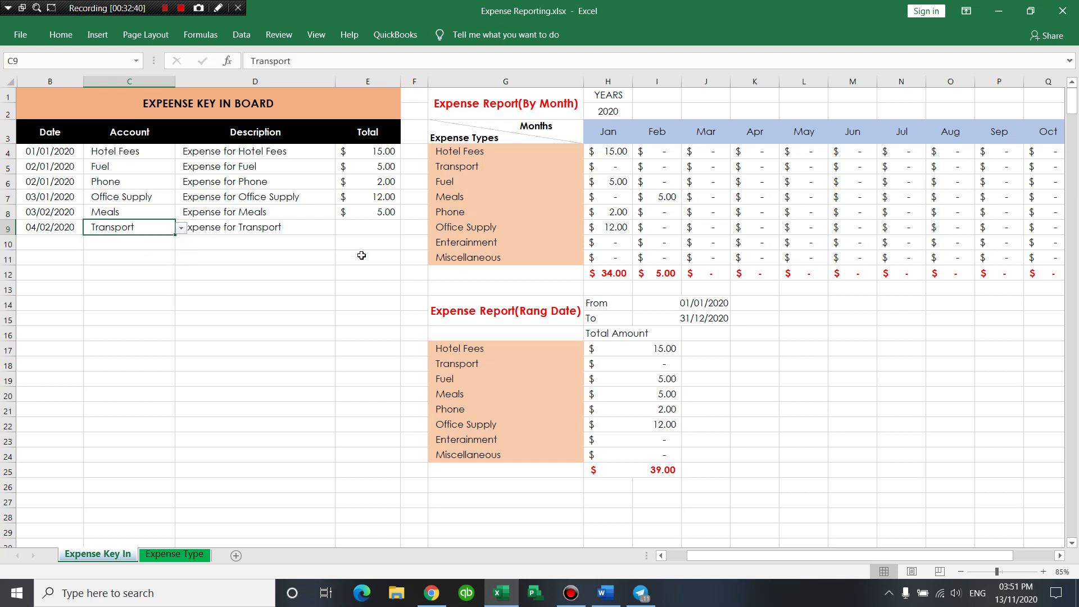
left_click(386, 225)
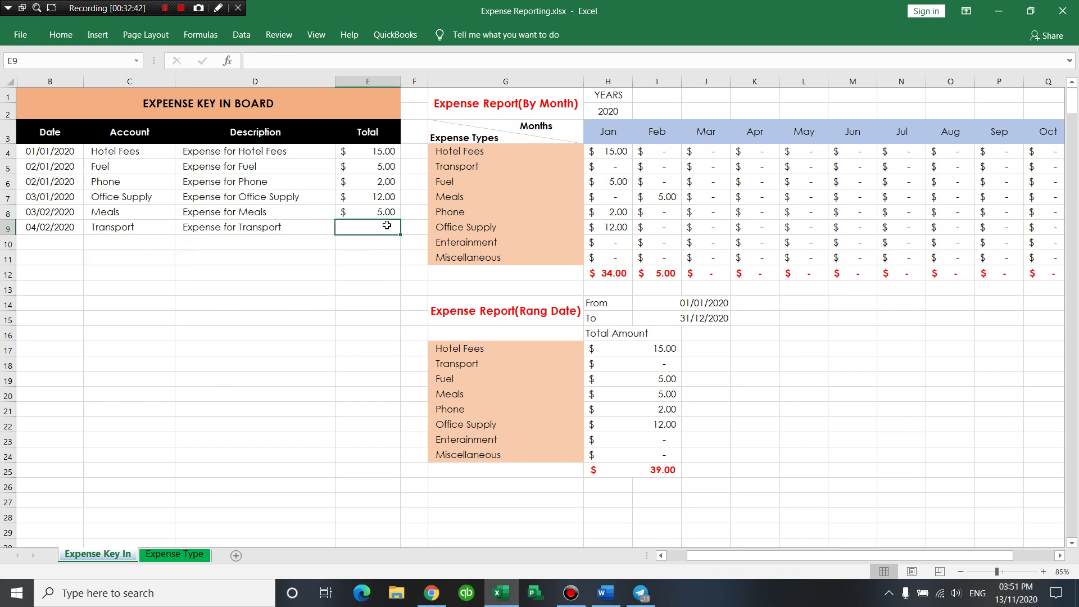
type("5")
key("Tab")
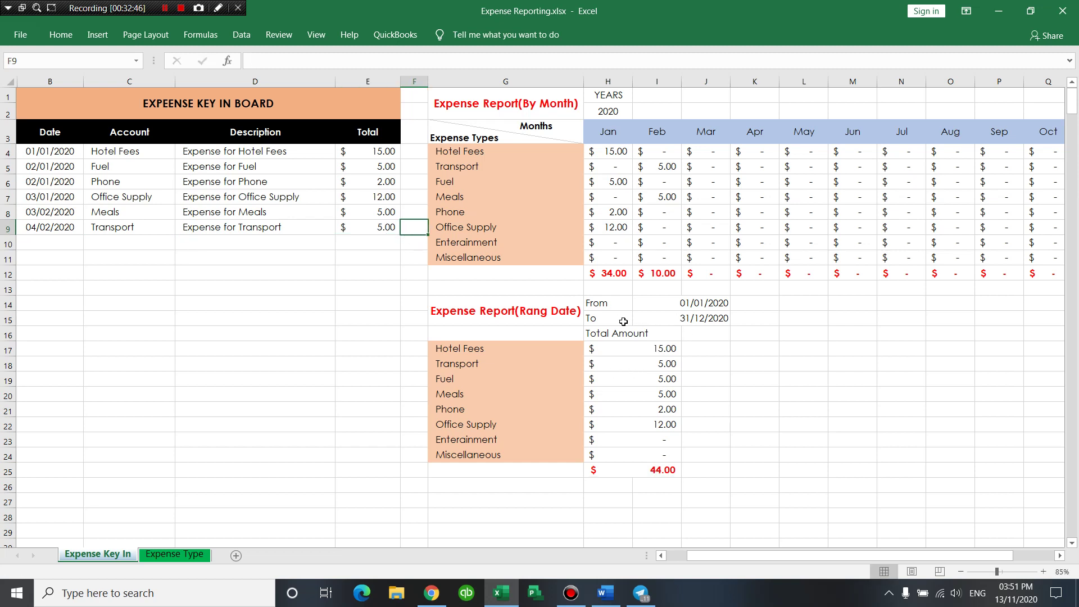
left_click(67, 232)
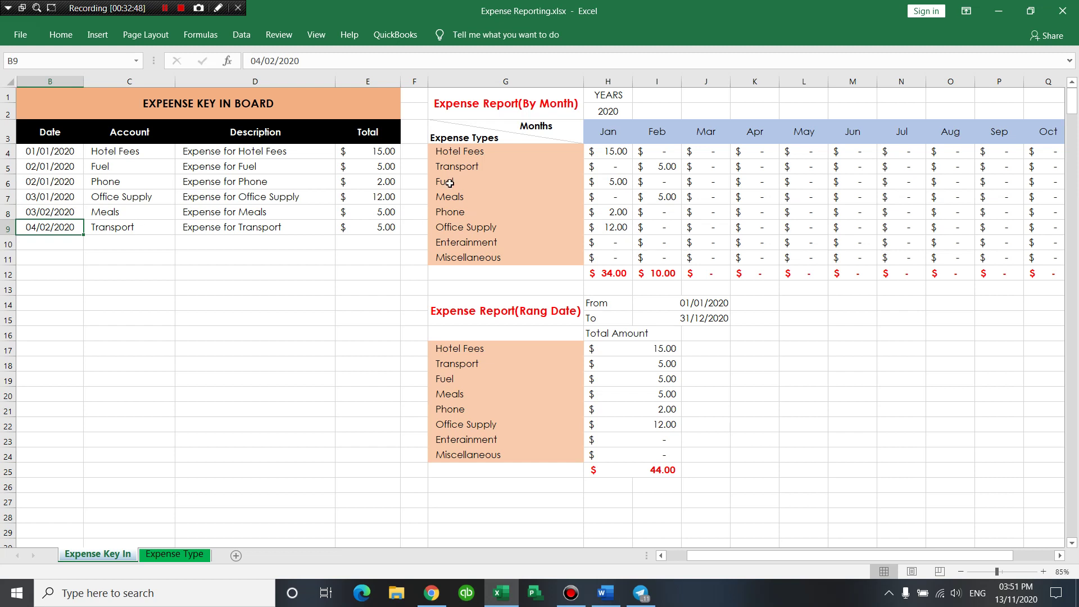
left_click_drag(480, 167, 656, 170)
left_click(655, 170)
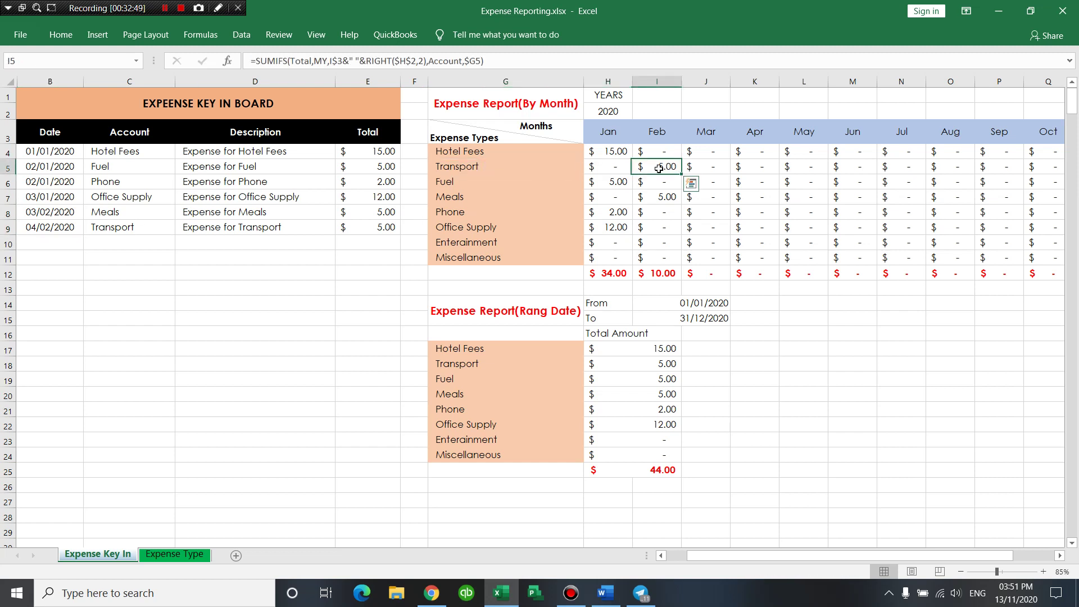
left_click(669, 273)
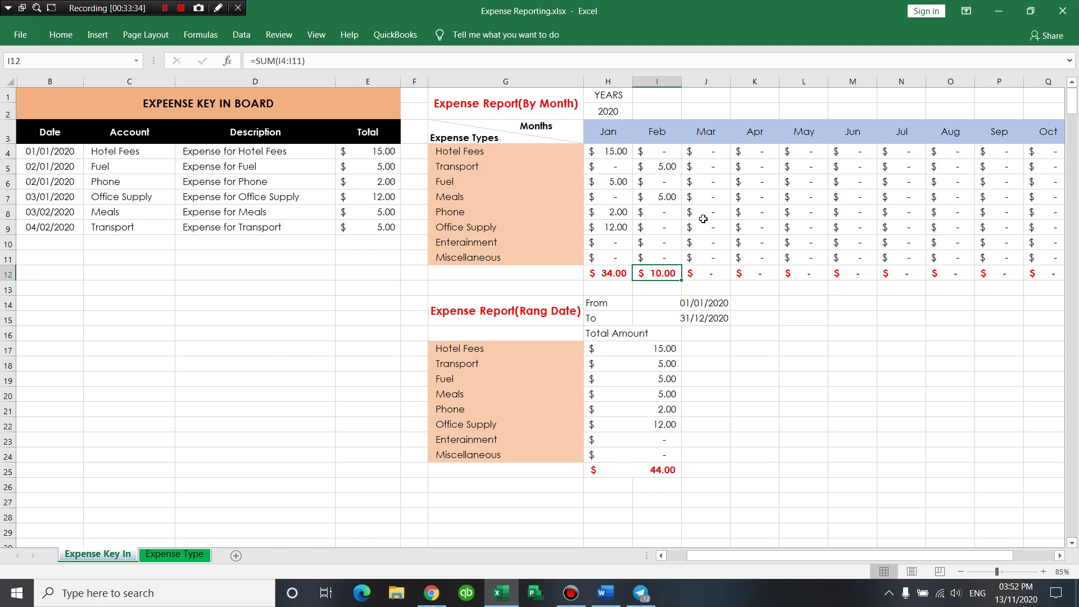
Enter the text 'Excel Learner' in L17 beside the date-range report.
left_click(808, 344)
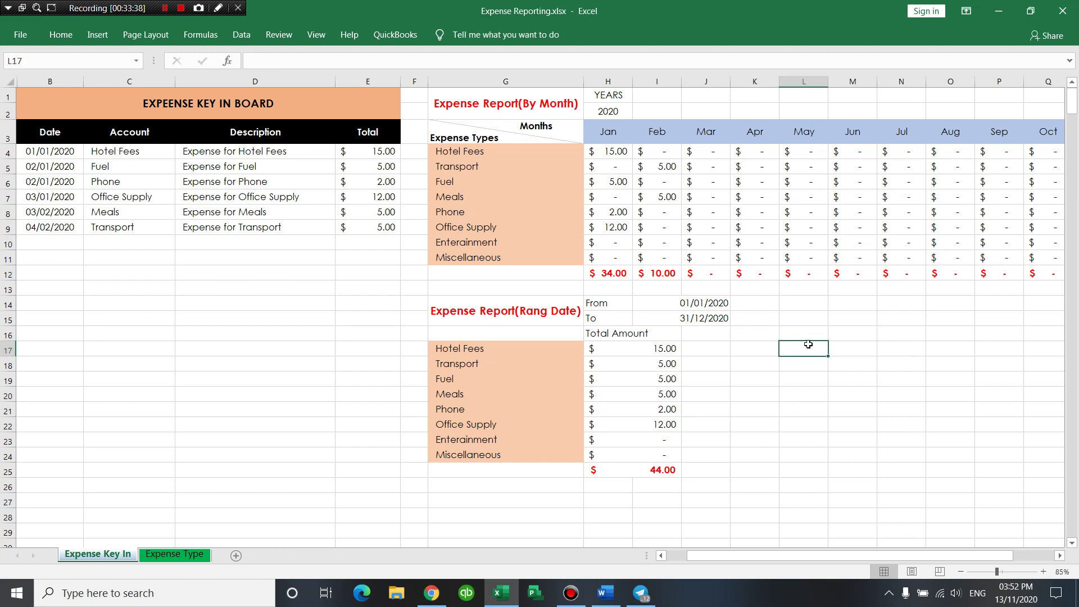
type("Excel Le")
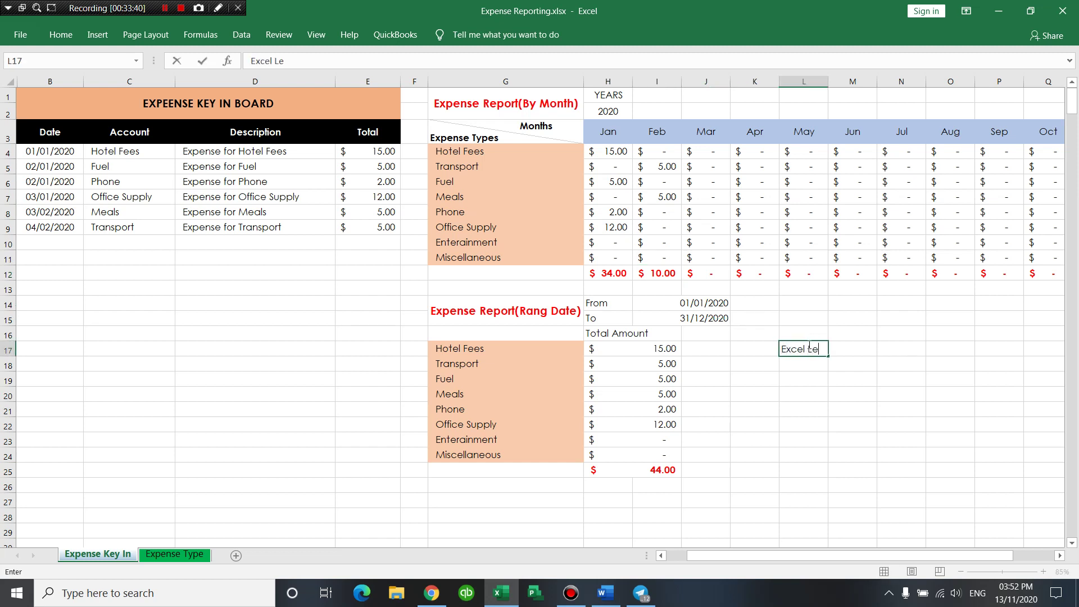
type("arner")
left_click(798, 409)
left_click(809, 349)
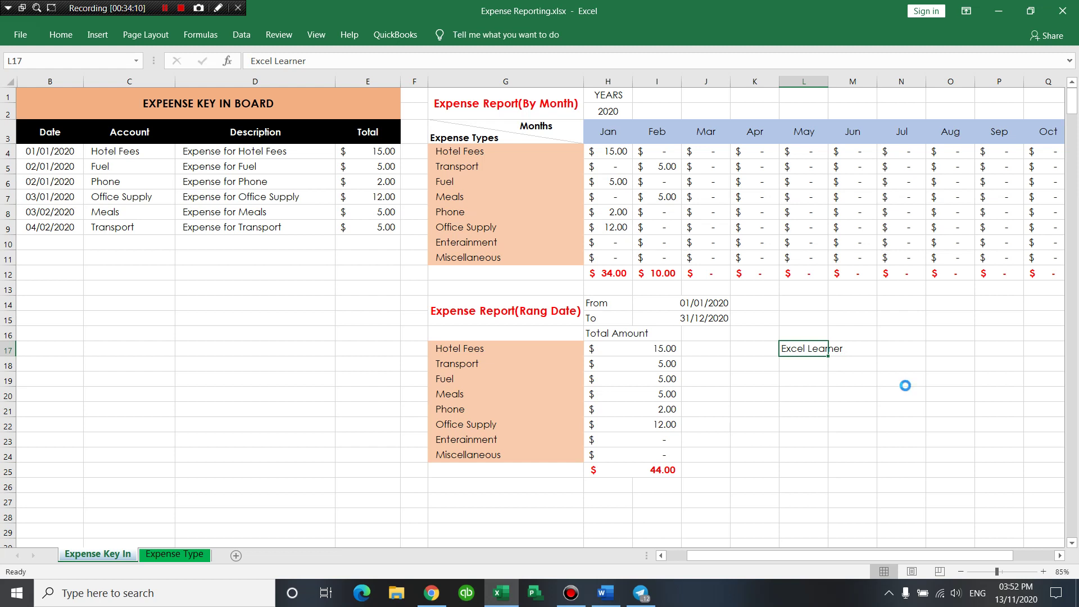
left_click(796, 381)
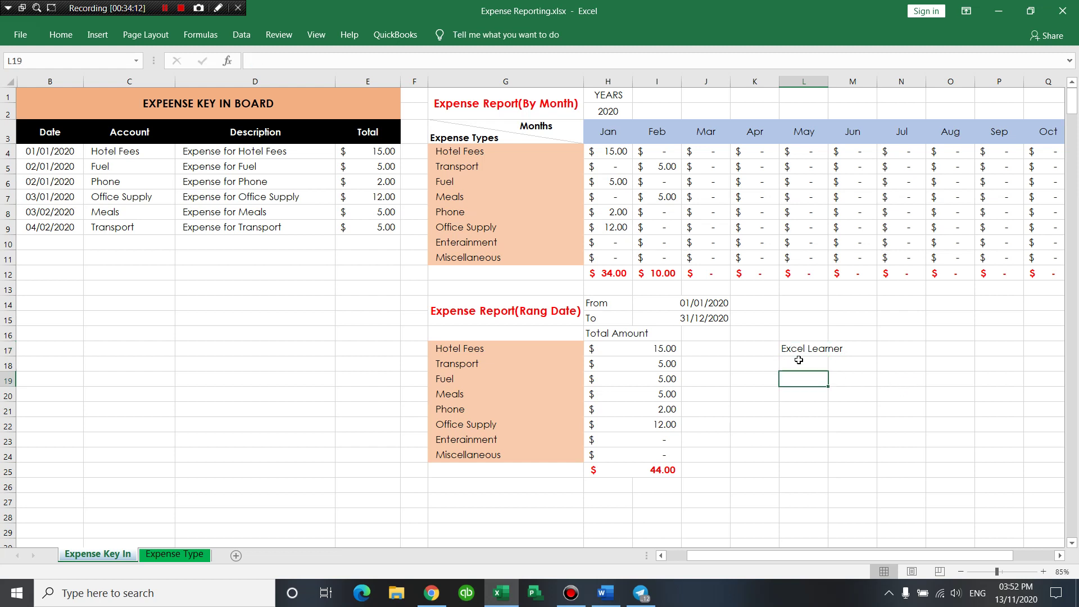